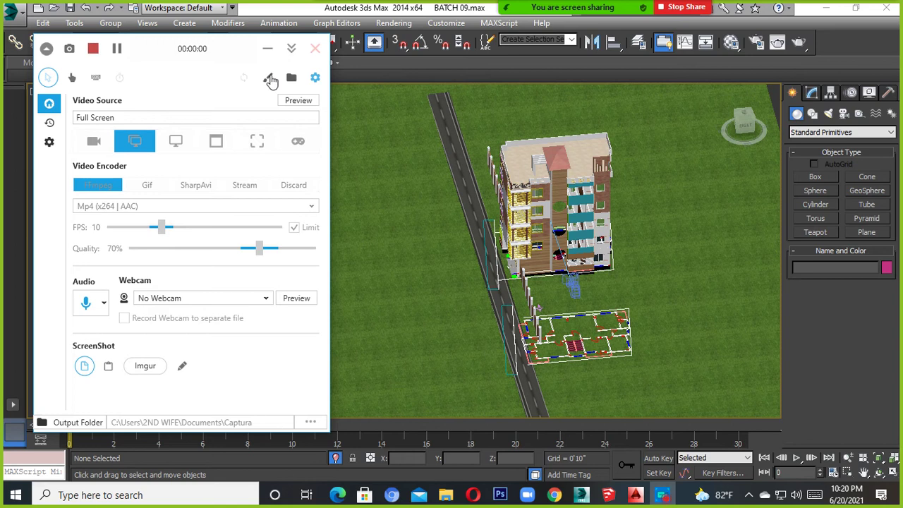
Step: Orbit the building view and save the BATCH 09 scene with Ctrl+S
{"action": "left_click", "coordinate": [268, 48]}
{"action": "scroll", "coordinate": [449, 230], "scroll_direction": "down", "scroll_amount": 3}
{"action": "mouse_move", "coordinate": [448, 229]}
{"action": "middle_mouse_down", "text": "alt"}
{"action": "mouse_move", "coordinate": [508, 252]}
{"action": "mouse_move", "coordinate": [401, 294]}
{"action": "middle_mouse_up", "text": "alt"}
{"action": "scroll", "coordinate": [437, 268], "scroll_direction": "up", "scroll_amount": 3}
{"action": "mouse_move", "coordinate": [484, 235]}
{"action": "middle_mouse_down"}
{"action": "mouse_move", "coordinate": [472, 282]}
{"action": "mouse_move", "coordinate": [479, 275]}
{"action": "middle_mouse_up"}
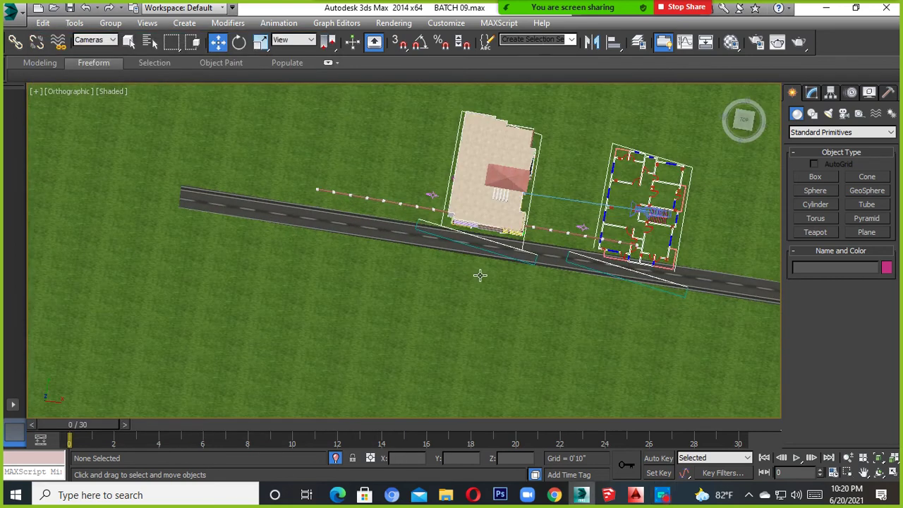
{"action": "key", "text": "ctrl+s"}
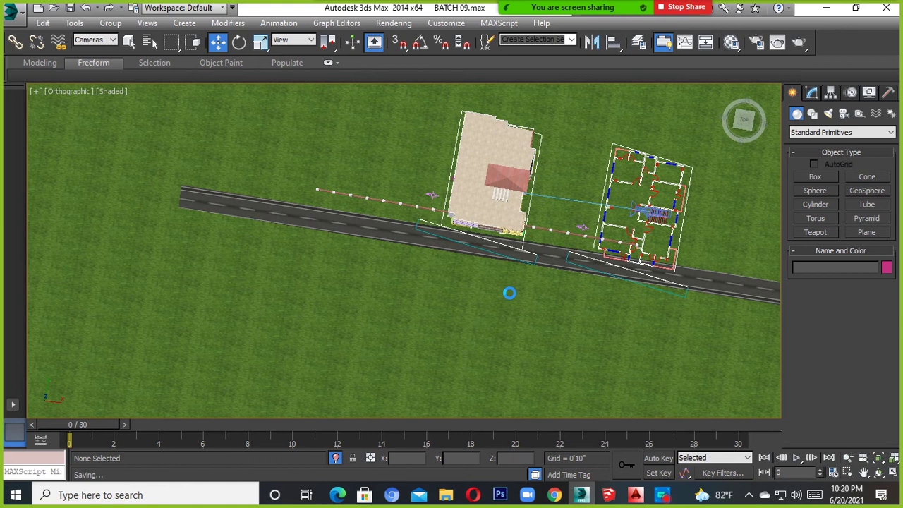
{"action": "scroll", "coordinate": [509, 293], "scroll_direction": "down", "scroll_amount": 2}
{"action": "scroll", "coordinate": [520, 282], "scroll_direction": "down", "scroll_amount": 3}
{"action": "middle_click_drag", "start_coordinate": [510, 299], "coordinate": [490, 282], "text": "alt"}
{"action": "scroll", "coordinate": [492, 290], "scroll_direction": "down", "scroll_amount": 2}
{"action": "scroll", "coordinate": [491, 290], "scroll_direction": "up", "scroll_amount": 2}
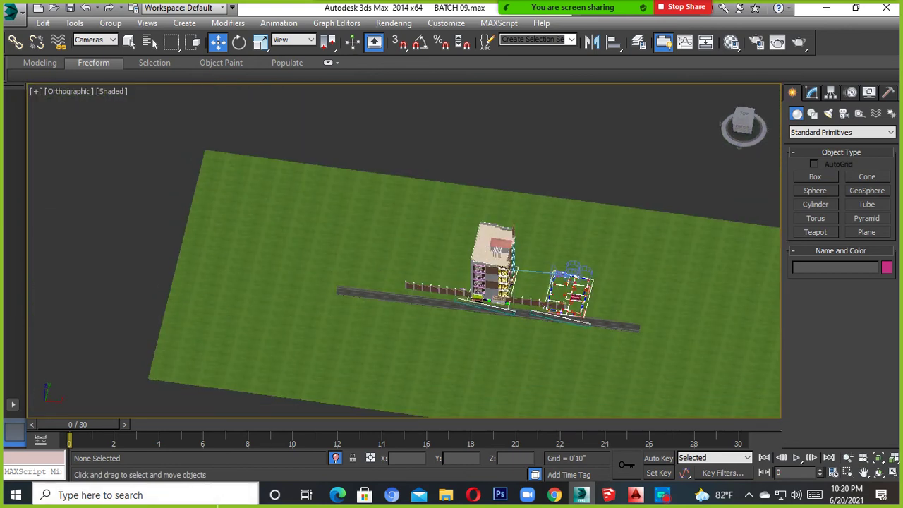
Step: Launch a second copy of 3ds Max 2014 by searching 'MAX' in the Start menu
{"action": "key", "text": "super"}
{"action": "type", "text": "MAX"}
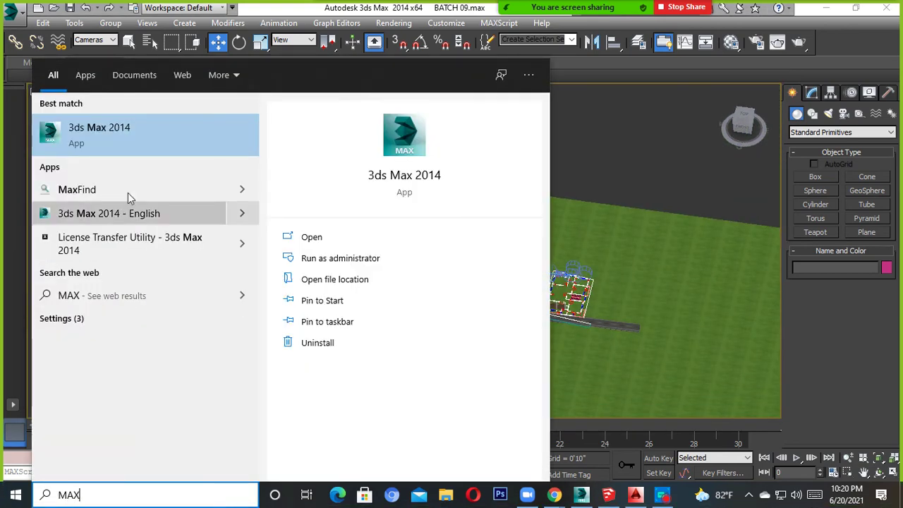
{"action": "left_click", "coordinate": [124, 146]}
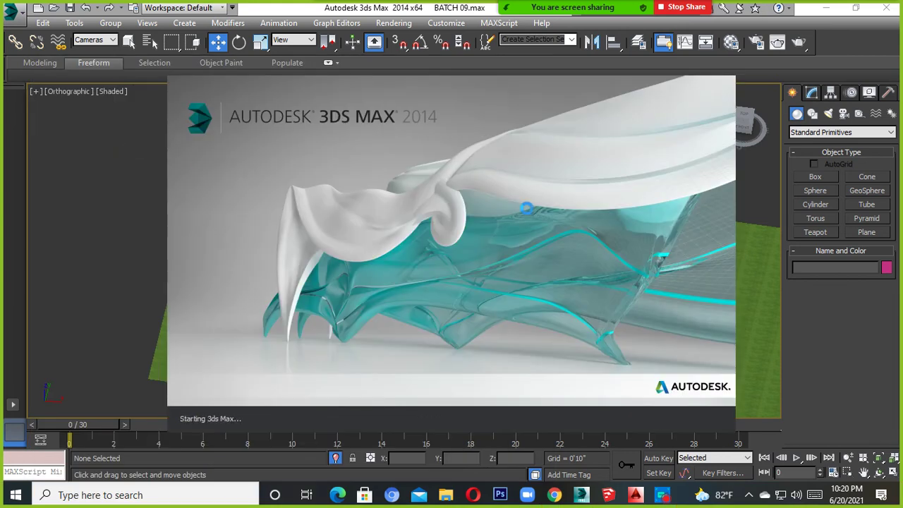
{"action": "scroll", "coordinate": [520, 256], "scroll_direction": "down", "scroll_amount": 2}
{"action": "scroll", "coordinate": [523, 253], "scroll_direction": "down", "scroll_amount": 2}
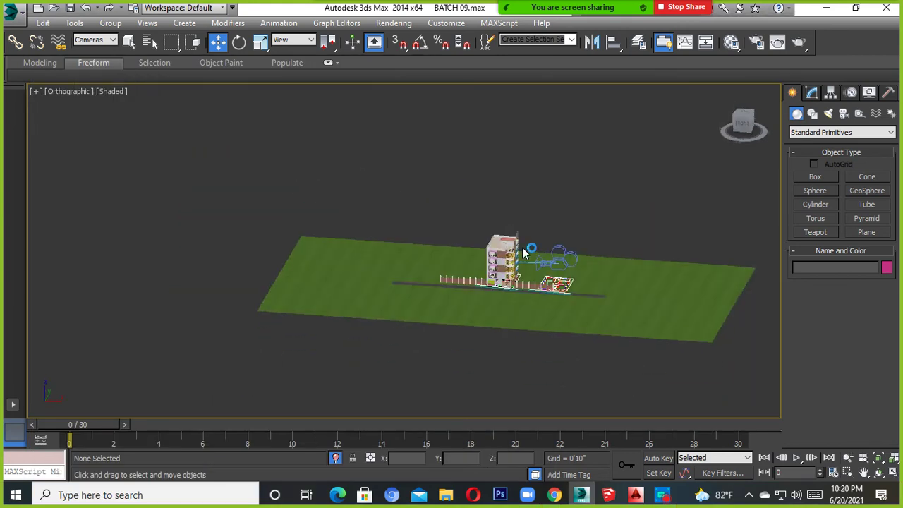
{"action": "mouse_move", "coordinate": [523, 252]}
{"action": "middle_mouse_down", "text": "alt"}
{"action": "mouse_move", "coordinate": [447, 351]}
{"action": "mouse_move", "coordinate": [495, 273]}
{"action": "mouse_move", "coordinate": [447, 311]}
{"action": "mouse_move", "coordinate": [535, 345]}
{"action": "middle_mouse_up", "text": "alt"}
Step: Set the selection filter to All so every object type can be picked
{"action": "scroll", "coordinate": [495, 273], "scroll_direction": "up", "scroll_amount": 3}
{"action": "scroll", "coordinate": [447, 310], "scroll_direction": "up", "scroll_amount": 2}
{"action": "scroll", "coordinate": [365, 292], "scroll_direction": "up", "scroll_amount": 3}
{"action": "scroll", "coordinate": [368, 290], "scroll_direction": "up", "scroll_amount": 2}
{"action": "scroll", "coordinate": [368, 291], "scroll_direction": "down", "scroll_amount": 3}
{"action": "scroll", "coordinate": [465, 341], "scroll_direction": "up", "scroll_amount": 3}
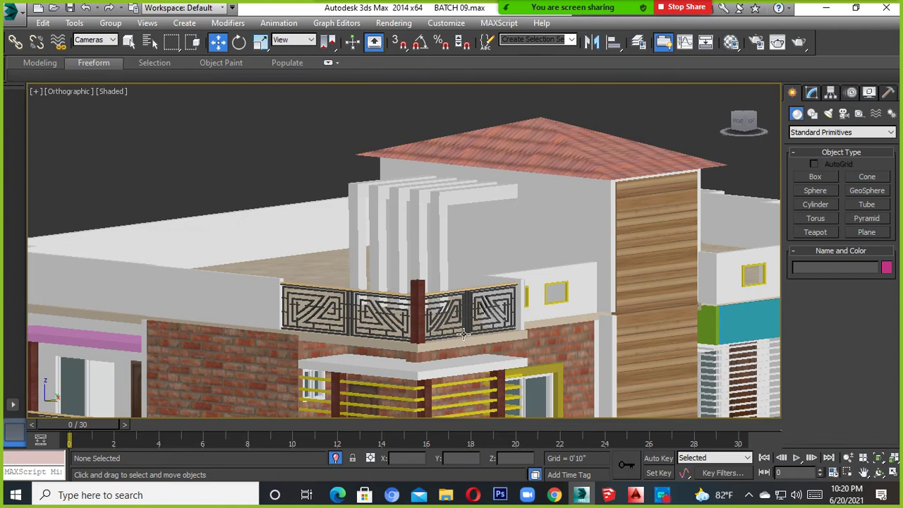
{"action": "scroll", "coordinate": [356, 301], "scroll_direction": "up", "scroll_amount": 3}
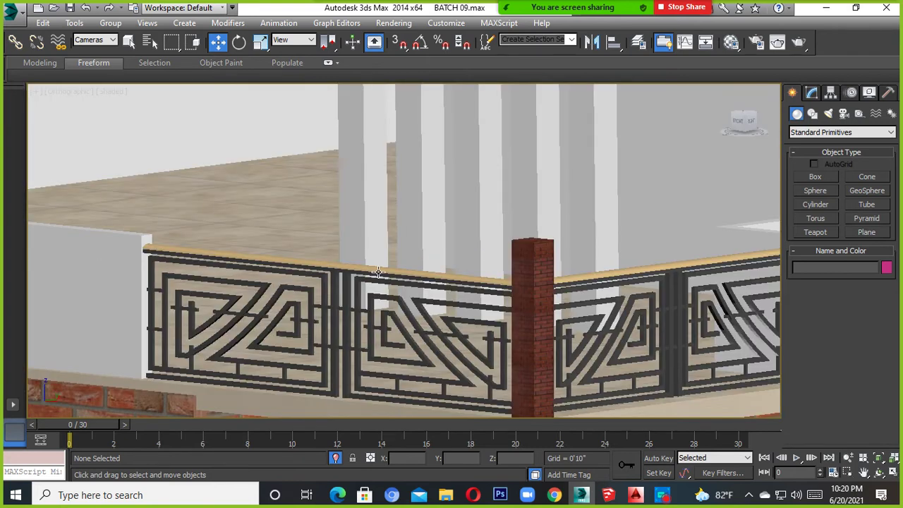
{"action": "scroll", "coordinate": [381, 272], "scroll_direction": "down", "scroll_amount": 3}
{"action": "middle_click_drag", "start_coordinate": [380, 272], "coordinate": [419, 275]}
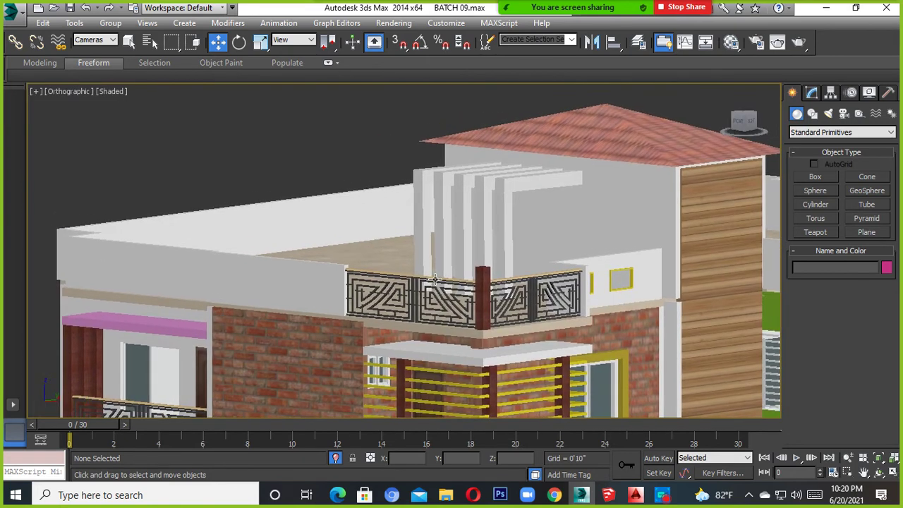
{"action": "scroll", "coordinate": [419, 275], "scroll_direction": "up", "scroll_amount": 3}
{"action": "left_click", "coordinate": [113, 40]}
{"action": "left_click", "coordinate": [96, 49]}
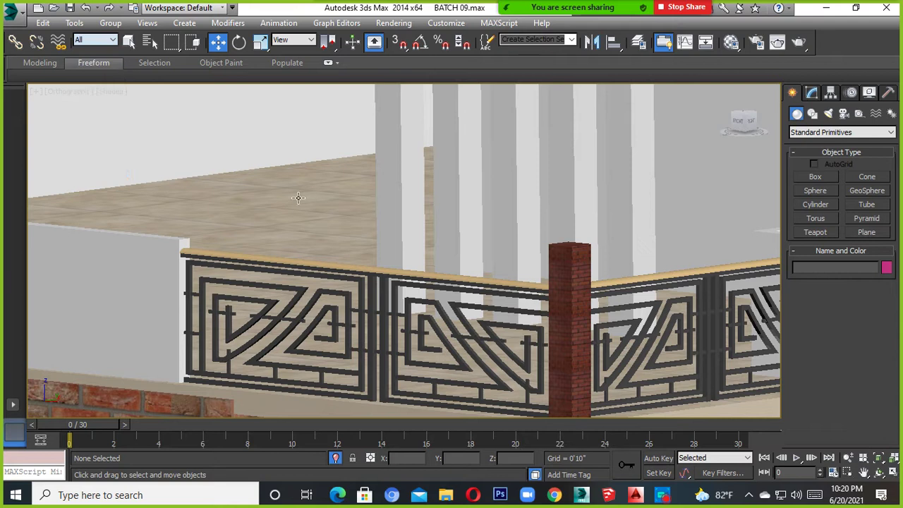
Step: Select the balcony railing group, clear the selection, and select it again
{"action": "scroll", "coordinate": [417, 308], "scroll_direction": "down", "scroll_amount": 3}
{"action": "scroll", "coordinate": [416, 309], "scroll_direction": "down", "scroll_amount": 2}
{"action": "middle_click_drag", "start_coordinate": [417, 308], "coordinate": [450, 285]}
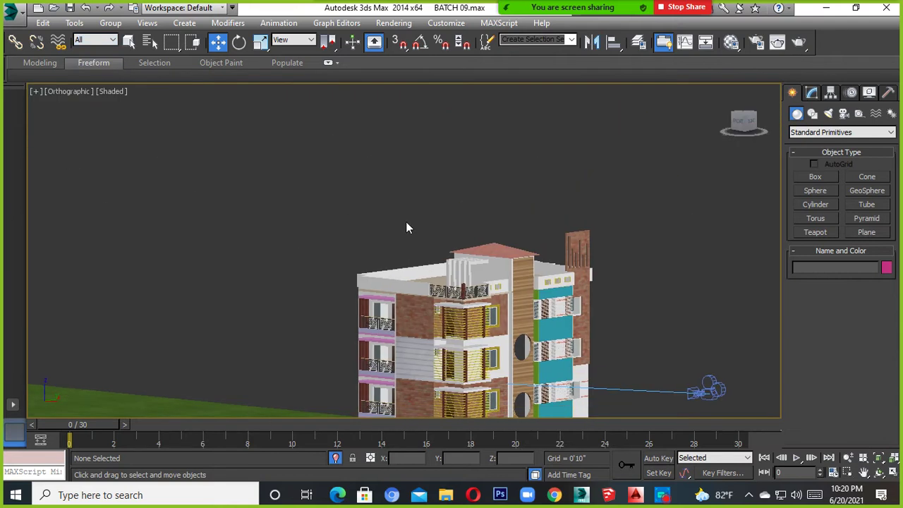
{"action": "scroll", "coordinate": [453, 292], "scroll_direction": "up", "scroll_amount": 3}
{"action": "scroll", "coordinate": [437, 283], "scroll_direction": "up", "scroll_amount": 3}
{"action": "left_click", "coordinate": [446, 284]}
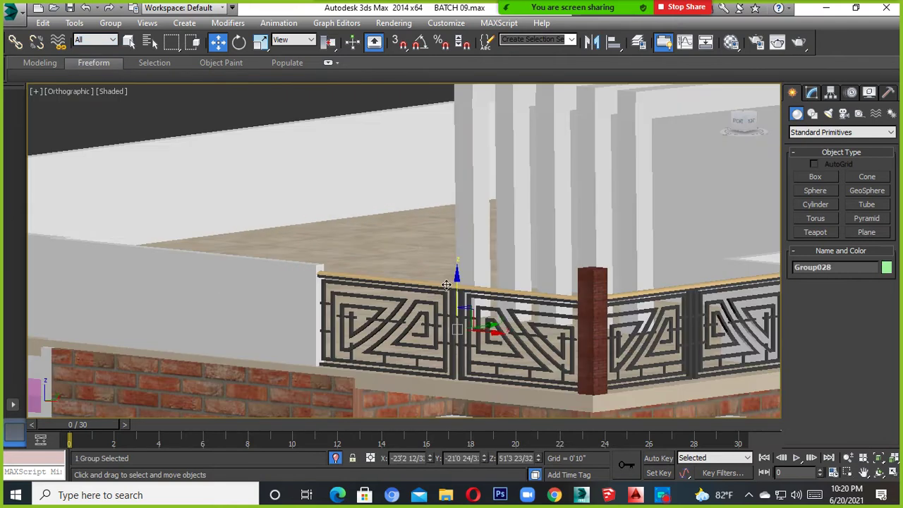
{"action": "scroll", "coordinate": [446, 284], "scroll_direction": "down", "scroll_amount": 3}
{"action": "scroll", "coordinate": [446, 284], "scroll_direction": "down", "scroll_amount": 3}
{"action": "scroll", "coordinate": [423, 261], "scroll_direction": "down", "scroll_amount": 1}
{"action": "left_click", "coordinate": [397, 237]}
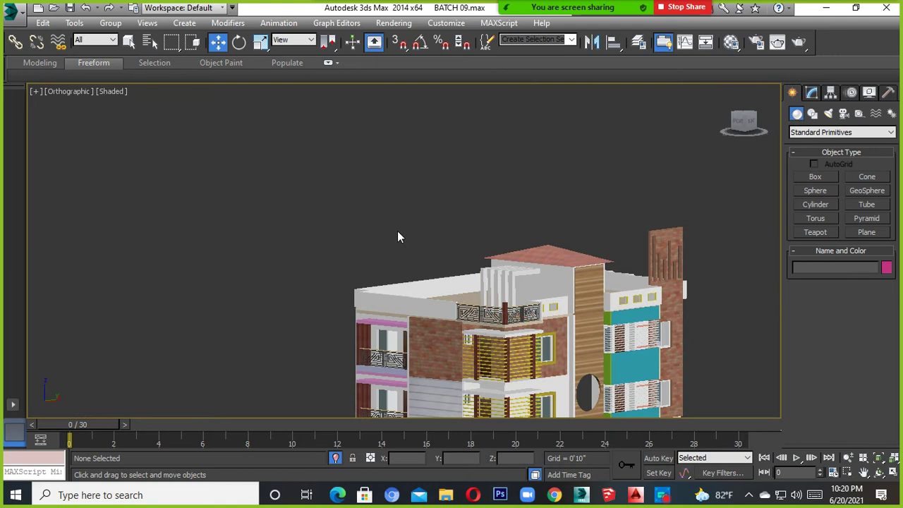
{"action": "scroll", "coordinate": [452, 303], "scroll_direction": "up", "scroll_amount": 2}
{"action": "scroll", "coordinate": [459, 304], "scroll_direction": "up", "scroll_amount": 4}
{"action": "left_click", "coordinate": [498, 293]}
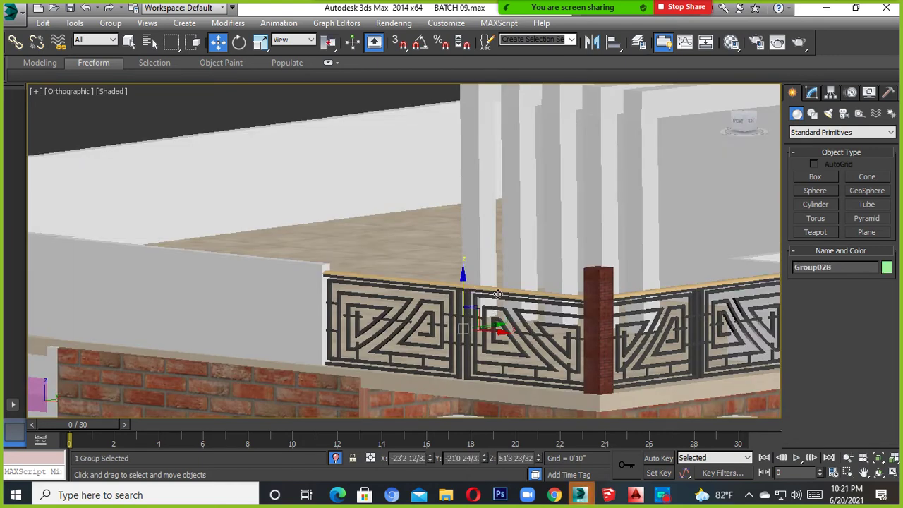
{"action": "scroll", "coordinate": [498, 294], "scroll_direction": "down", "scroll_amount": 4}
{"action": "mouse_move", "coordinate": [579, 494]}
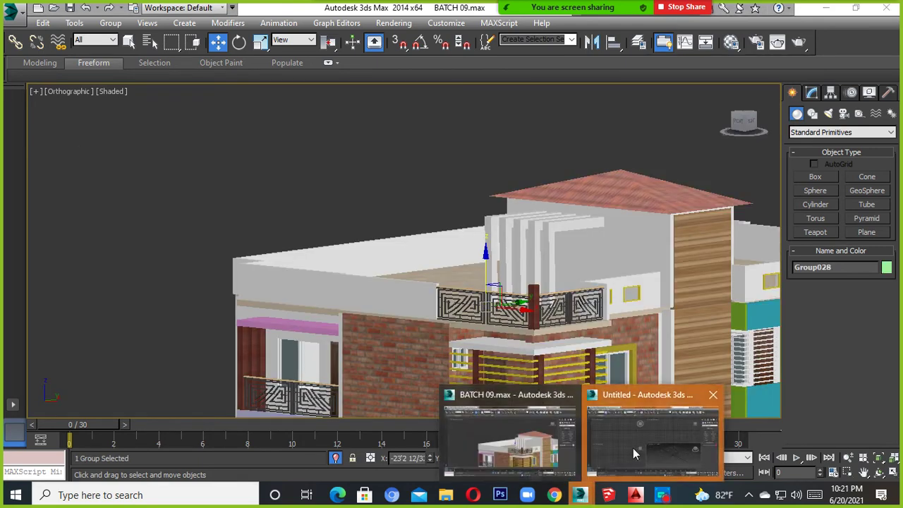
Step: Draw a test box, Box001, in the untitled scene, then return to BATCH 09
{"action": "left_click", "coordinate": [633, 448]}
{"action": "left_click", "coordinate": [680, 75]}
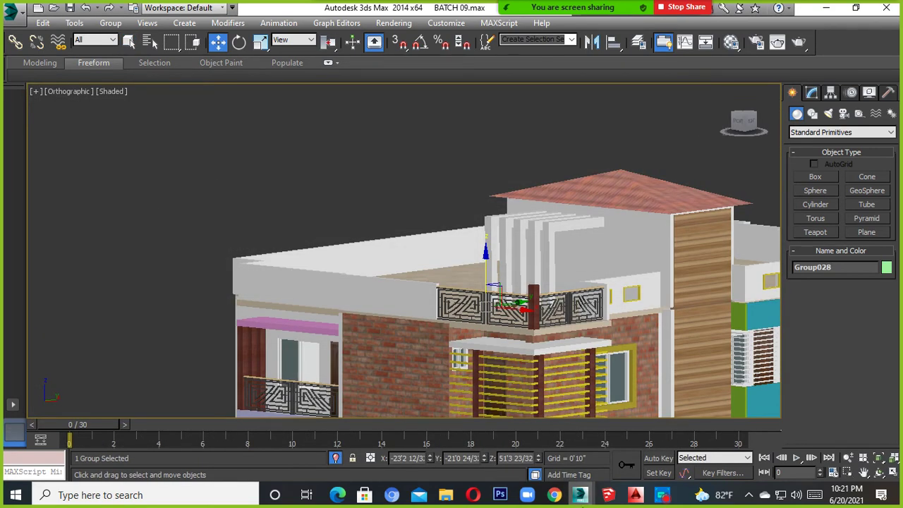
{"action": "left_click", "coordinate": [613, 451]}
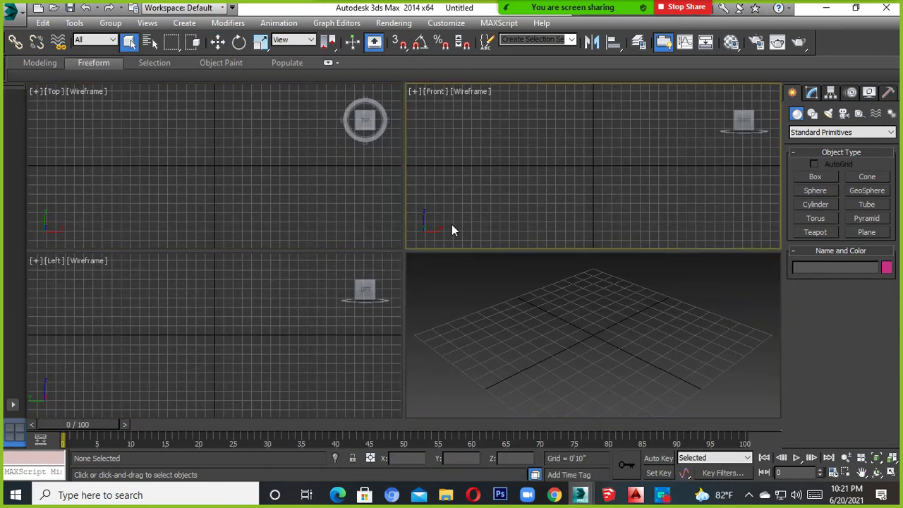
{"action": "left_click", "coordinate": [557, 203]}
{"action": "left_click", "coordinate": [816, 177]}
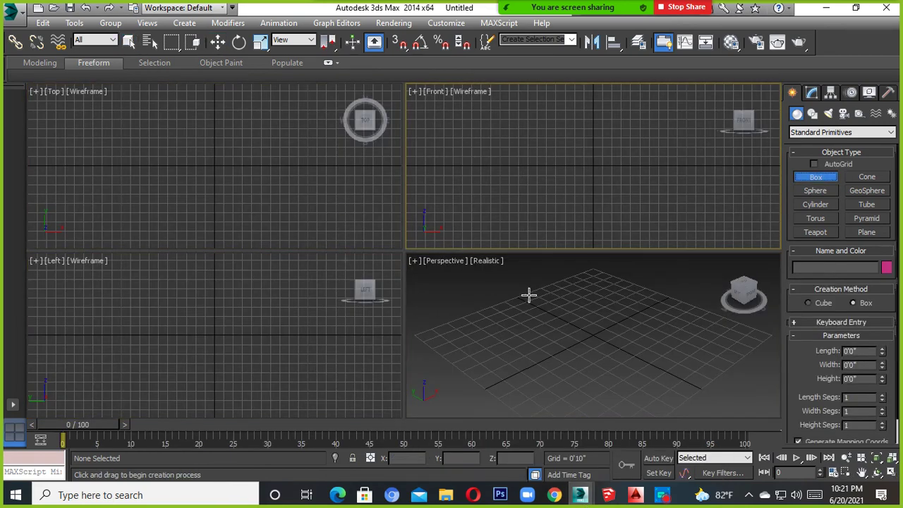
{"action": "left_click_drag", "start_coordinate": [528, 294], "coordinate": [604, 362]}
{"action": "left_click", "coordinate": [574, 354]}
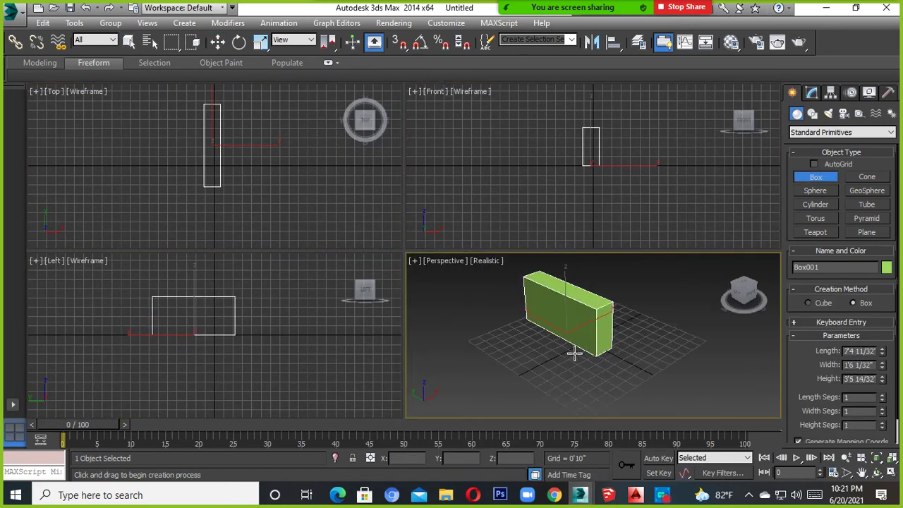
{"action": "left_click", "coordinate": [509, 390]}
Step: Select the entrance gate group, a balcony railing and the brick rooftop pillar
{"action": "scroll", "coordinate": [511, 291], "scroll_direction": "down", "scroll_amount": 3}
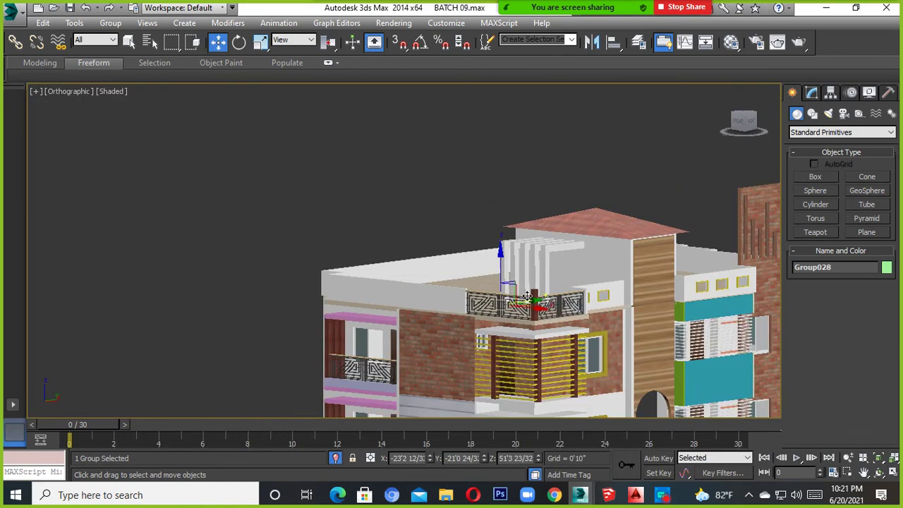
{"action": "left_click", "coordinate": [510, 291]}
{"action": "scroll", "coordinate": [524, 317], "scroll_direction": "down", "scroll_amount": 3}
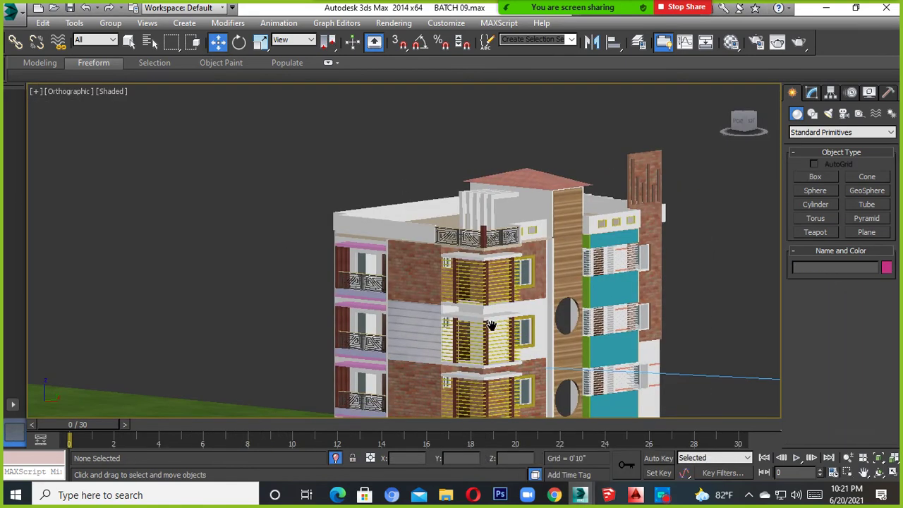
{"action": "scroll", "coordinate": [489, 324], "scroll_direction": "up", "scroll_amount": 2}
{"action": "scroll", "coordinate": [496, 300], "scroll_direction": "up", "scroll_amount": 2}
{"action": "scroll", "coordinate": [457, 368], "scroll_direction": "up", "scroll_amount": 4}
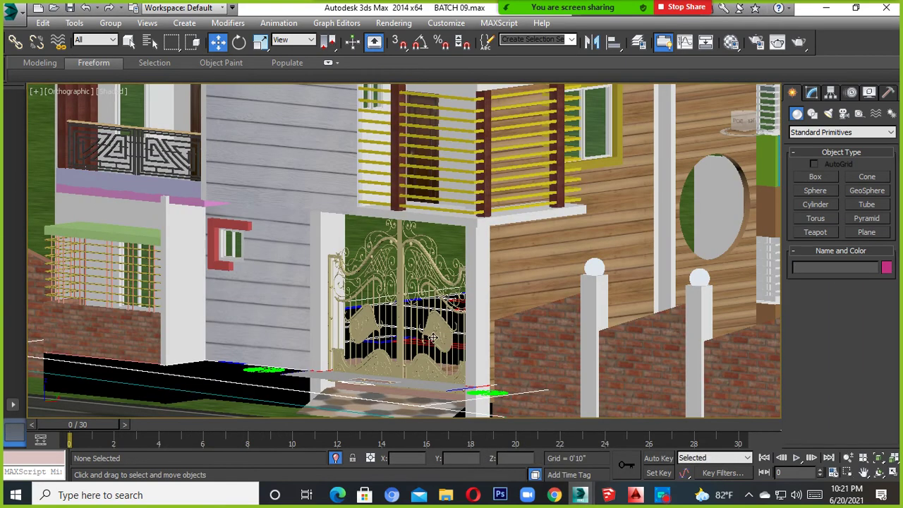
{"action": "left_click", "coordinate": [433, 338]}
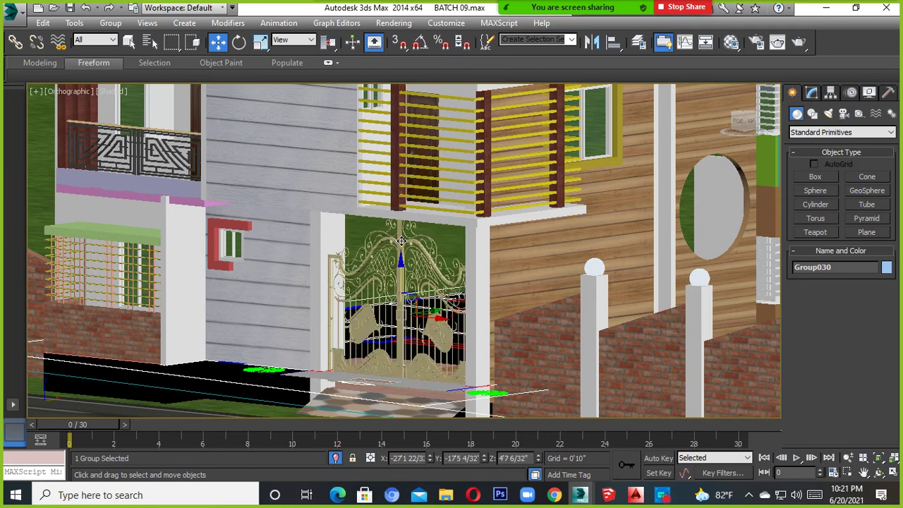
{"action": "scroll", "coordinate": [302, 353], "scroll_direction": "down", "scroll_amount": 3}
{"action": "scroll", "coordinate": [302, 353], "scroll_direction": "up", "scroll_amount": 3}
{"action": "scroll", "coordinate": [302, 353], "scroll_direction": "up", "scroll_amount": 3}
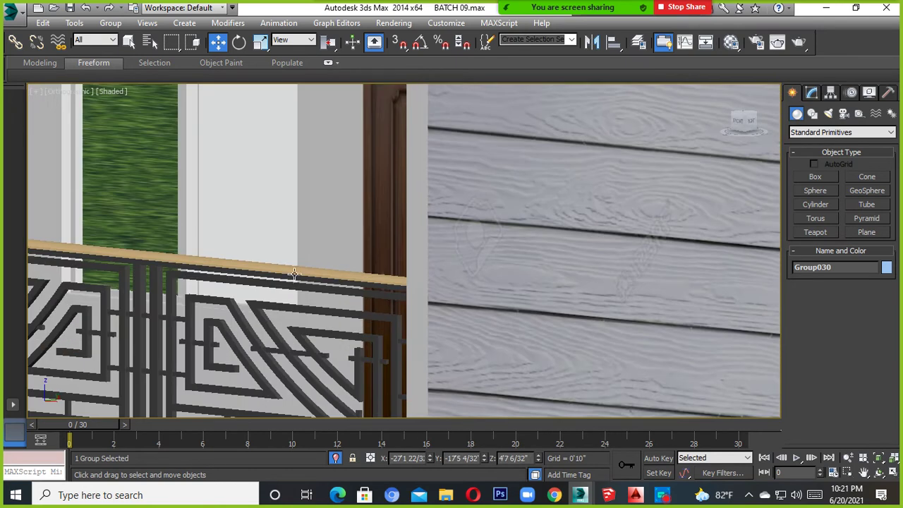
{"action": "left_click", "coordinate": [292, 280], "text": "ctrl"}
{"action": "scroll", "coordinate": [293, 280], "scroll_direction": "down", "scroll_amount": 2}
{"action": "scroll", "coordinate": [448, 301], "scroll_direction": "down", "scroll_amount": 3}
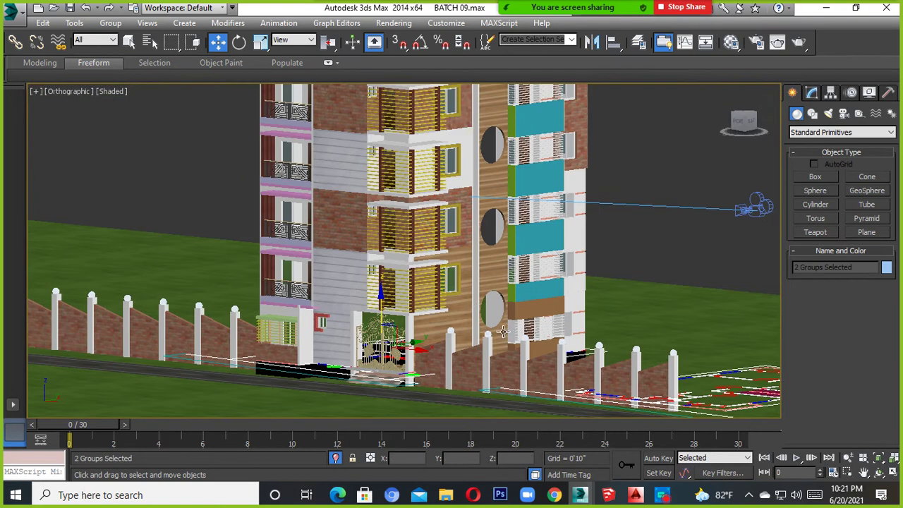
{"action": "scroll", "coordinate": [503, 332], "scroll_direction": "down", "scroll_amount": 2}
{"action": "scroll", "coordinate": [528, 235], "scroll_direction": "up", "scroll_amount": 2}
{"action": "scroll", "coordinate": [540, 161], "scroll_direction": "up", "scroll_amount": 2}
{"action": "left_click", "coordinate": [542, 127], "text": "ctrl"}
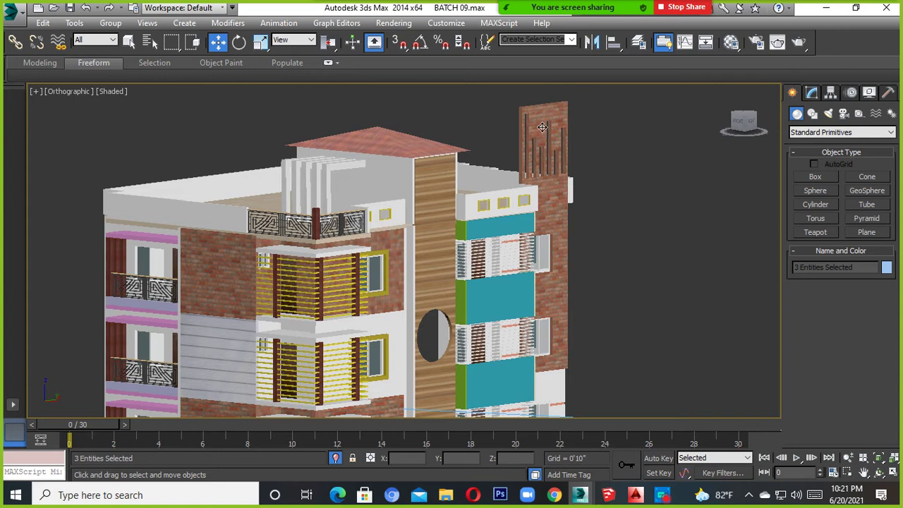
Step: Lift the selected rooftop parts above the building and open the application file menu
{"action": "scroll", "coordinate": [337, 178], "scroll_direction": "down", "scroll_amount": 1}
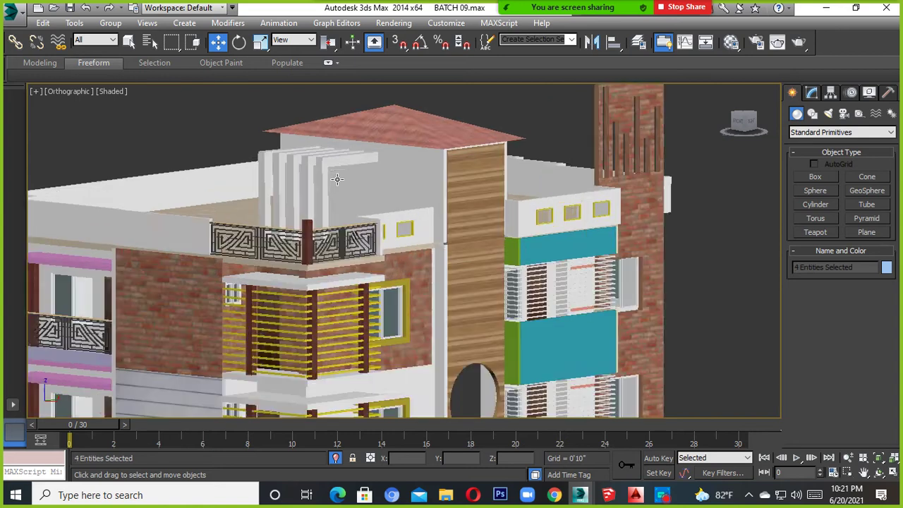
{"action": "scroll", "coordinate": [337, 178], "scroll_direction": "down", "scroll_amount": 3}
{"action": "scroll", "coordinate": [397, 201], "scroll_direction": "down", "scroll_amount": 2}
{"action": "left_click_drag", "start_coordinate": [396, 268], "coordinate": [412, 151]}
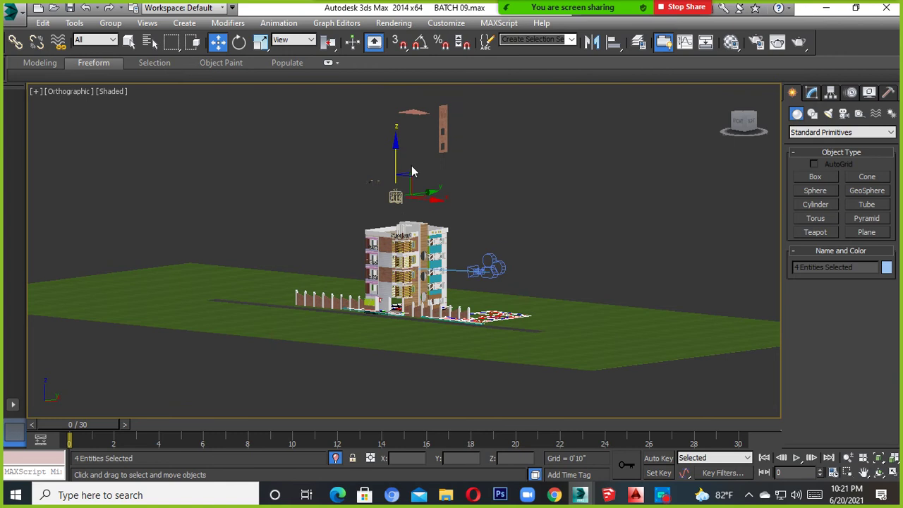
{"action": "key", "text": "ctrl+z"}
{"action": "scroll", "coordinate": [404, 206], "scroll_direction": "up", "scroll_amount": 2}
{"action": "left_click_drag", "start_coordinate": [393, 308], "coordinate": [401, 260]}
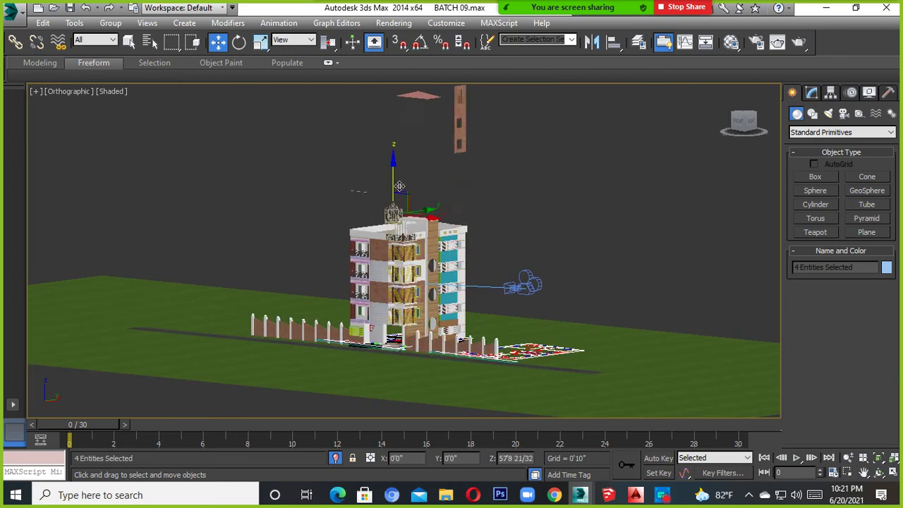
{"action": "scroll", "coordinate": [401, 260], "scroll_direction": "up", "scroll_amount": 2}
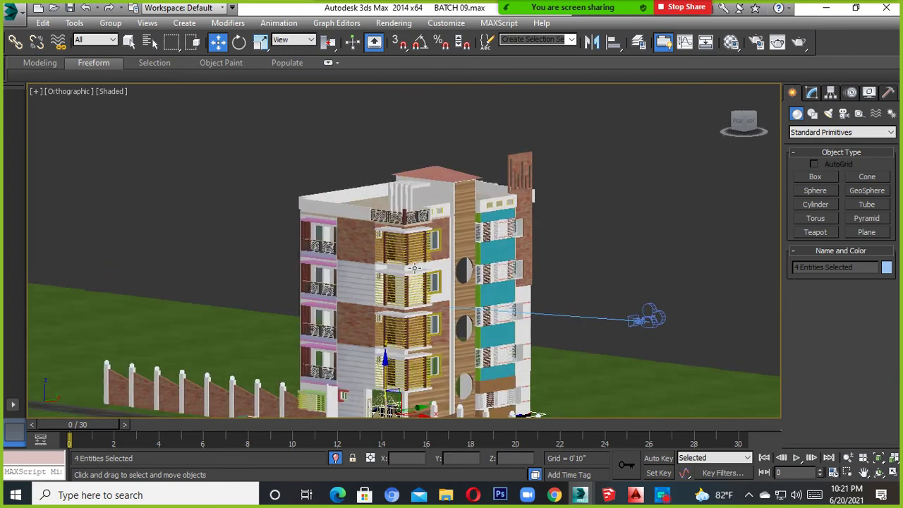
{"action": "scroll", "coordinate": [404, 275], "scroll_direction": "up", "scroll_amount": 1}
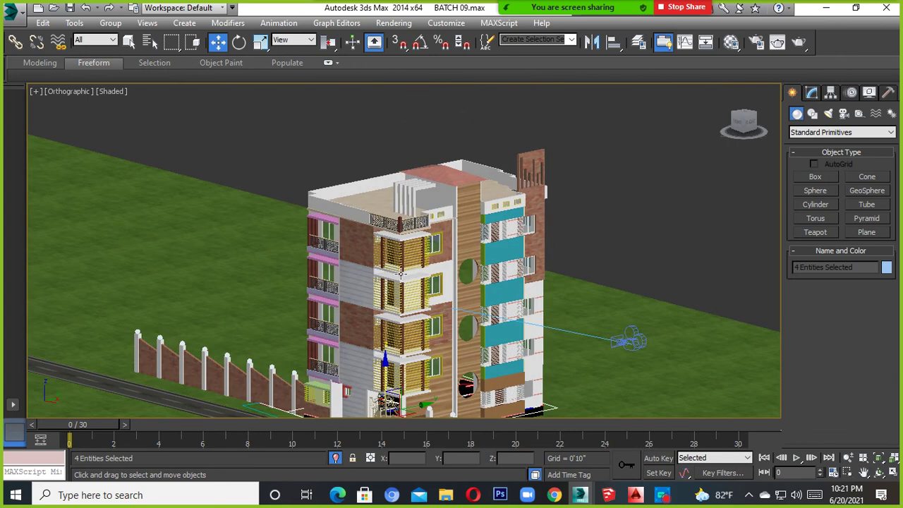
{"action": "left_click", "coordinate": [13, 15]}
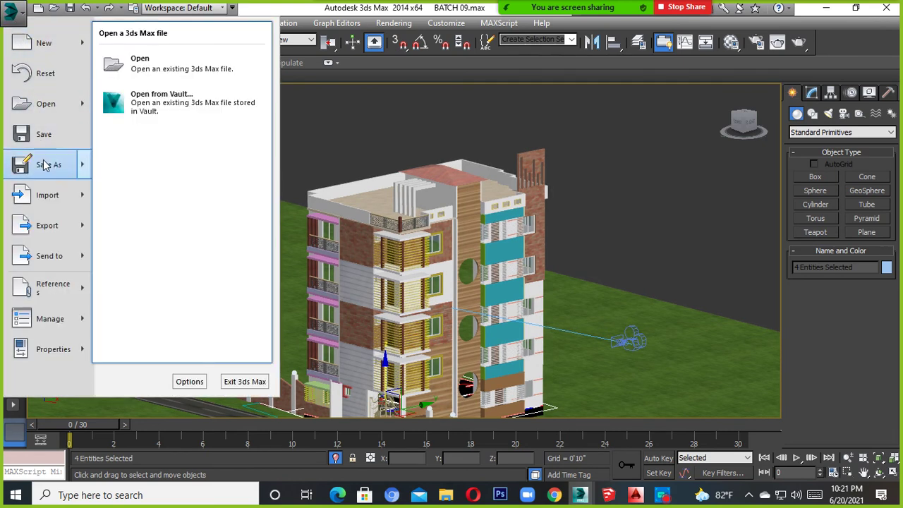
{"action": "mouse_move", "coordinate": [48, 164]}
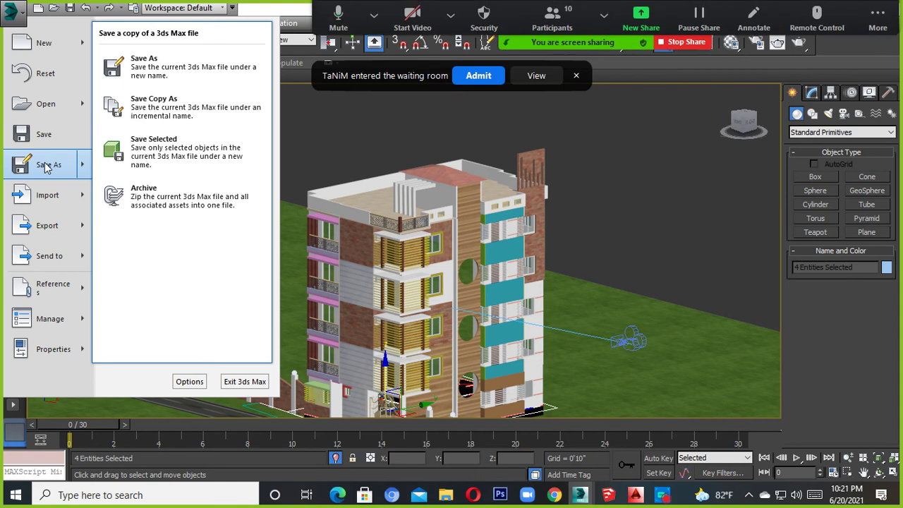
Step: Use Save Selected to store the four selected objects as GATE.max in Documents
{"action": "left_click", "coordinate": [466, 78]}
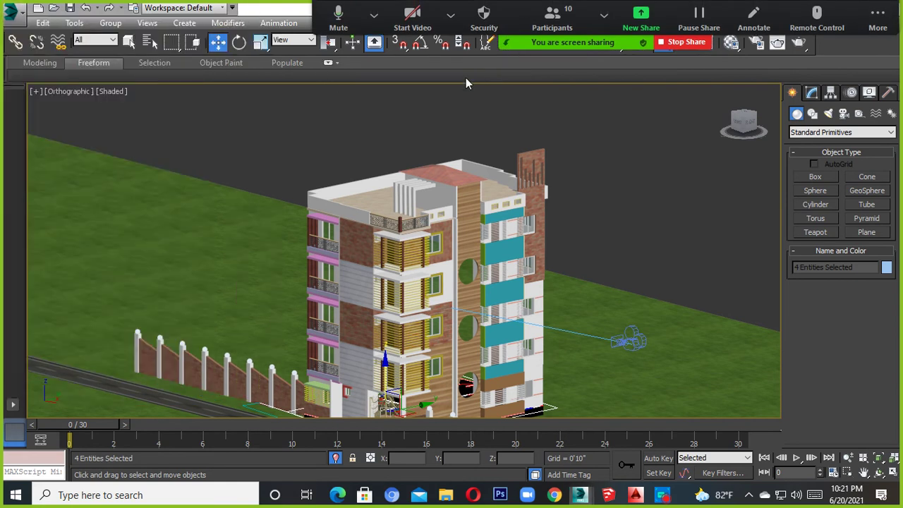
{"action": "left_click", "coordinate": [8, 13]}
{"action": "mouse_move", "coordinate": [48, 164]}
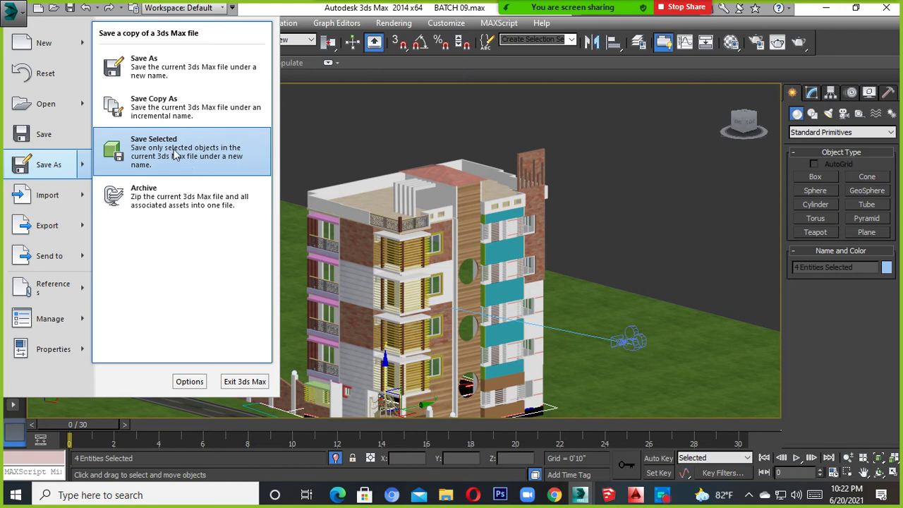
{"action": "left_click", "coordinate": [175, 155]}
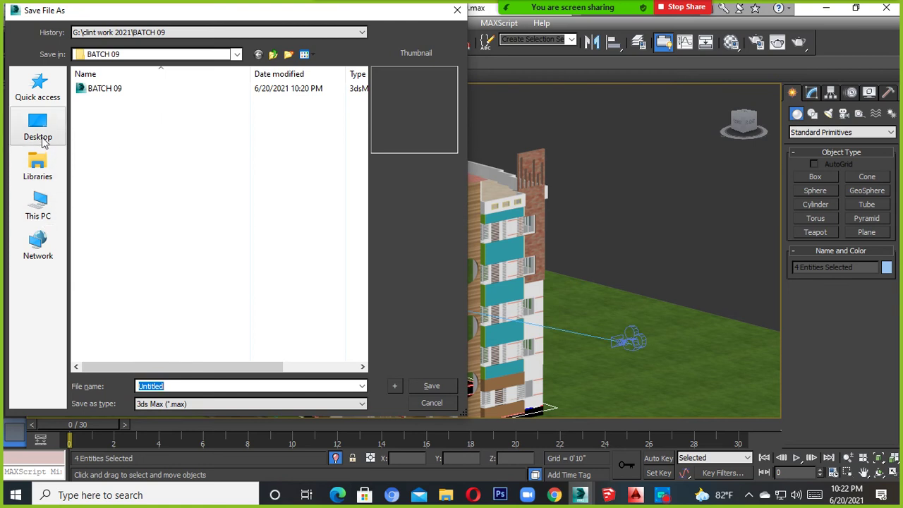
{"action": "left_click", "coordinate": [38, 204]}
{"action": "double_click", "coordinate": [133, 170]}
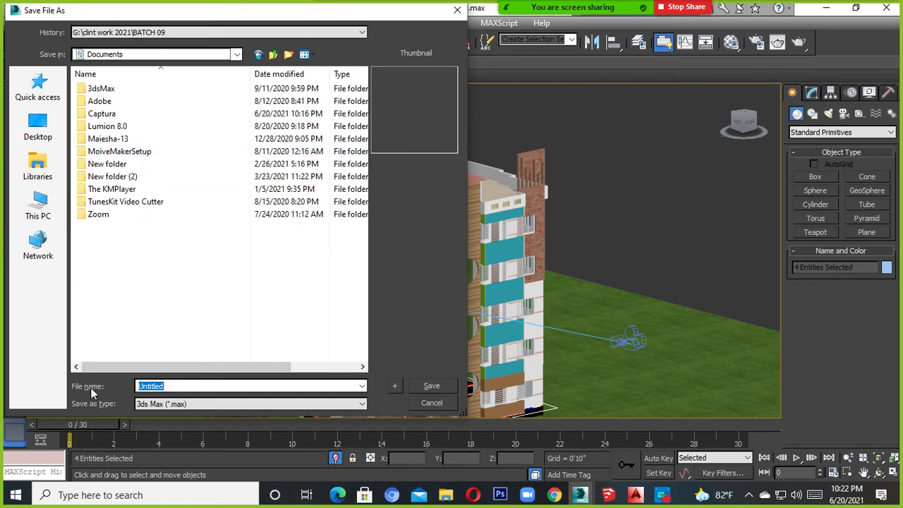
{"action": "type", "text": "GATE"}
{"action": "left_click", "coordinate": [430, 387]}
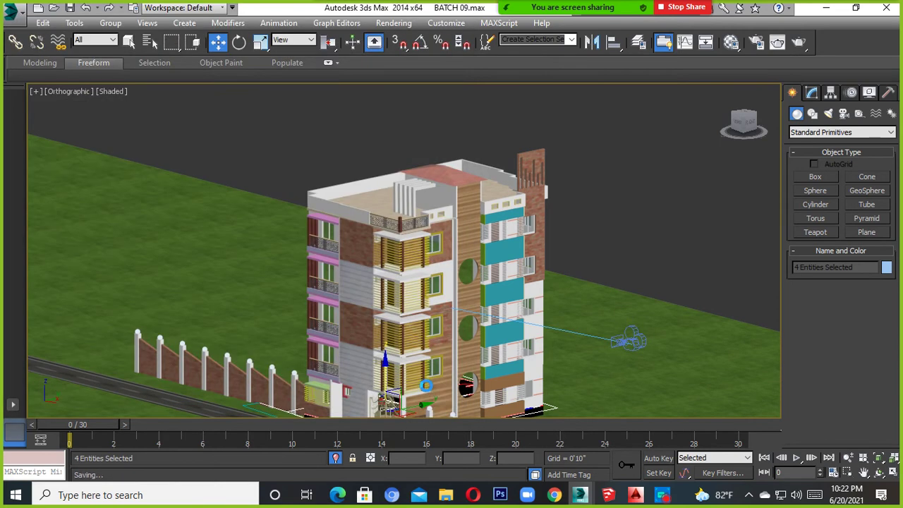
{"action": "scroll", "coordinate": [495, 242], "scroll_direction": "down", "scroll_amount": 3}
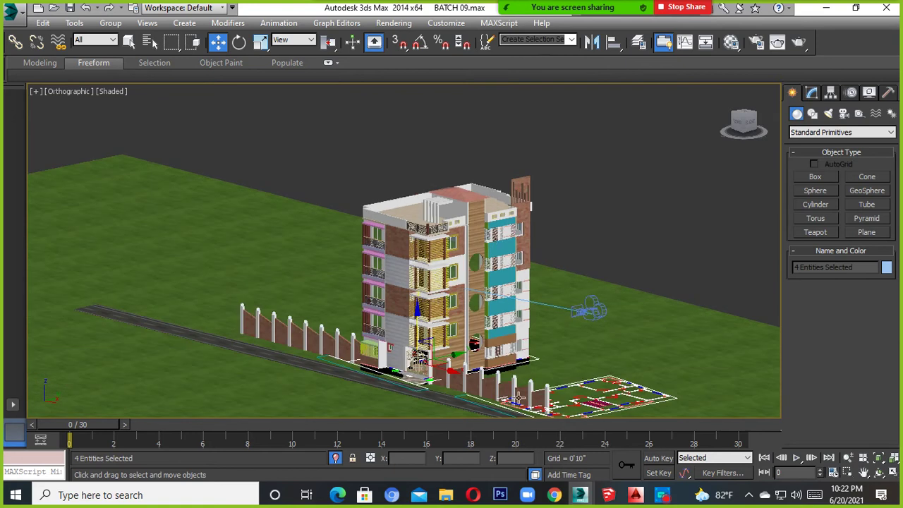
Step: In File Explorer's Documents folder, enlarge the icons and open GATE.max
{"action": "left_click", "coordinate": [452, 500]}
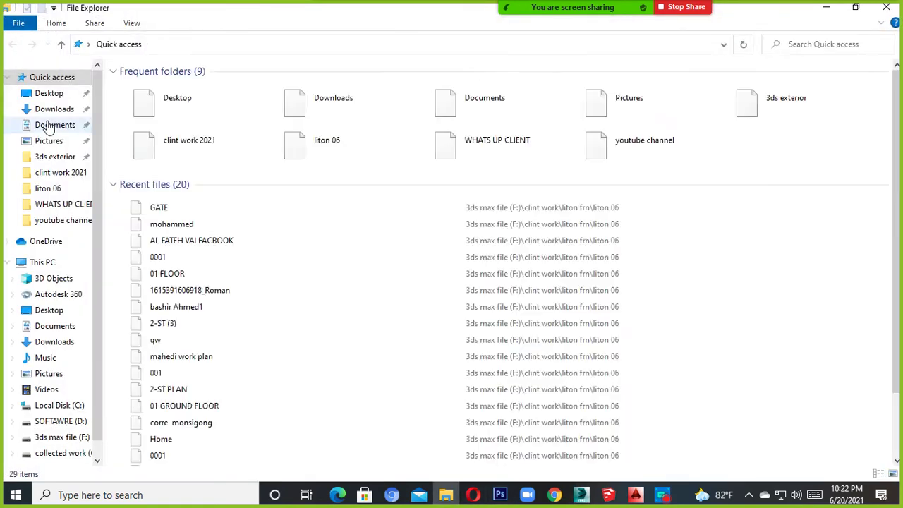
{"action": "left_click", "coordinate": [49, 130]}
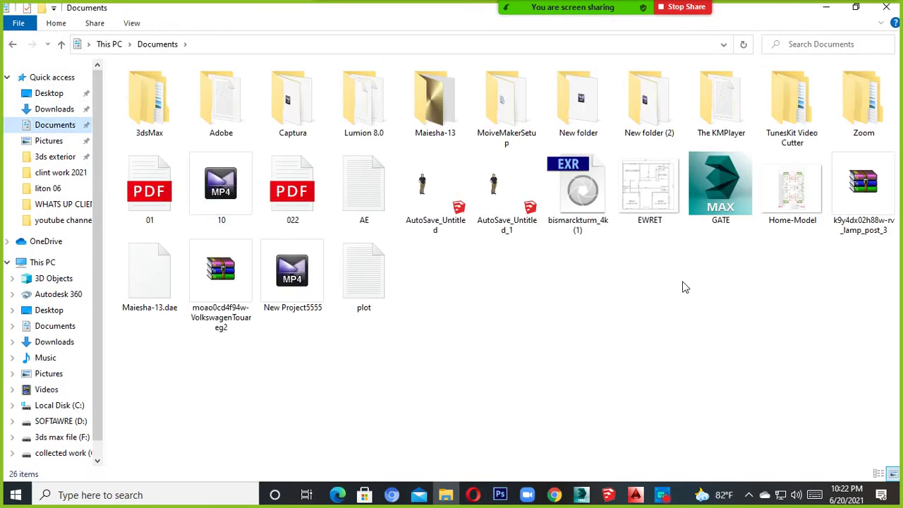
{"action": "mouse_move", "coordinate": [719, 187]}
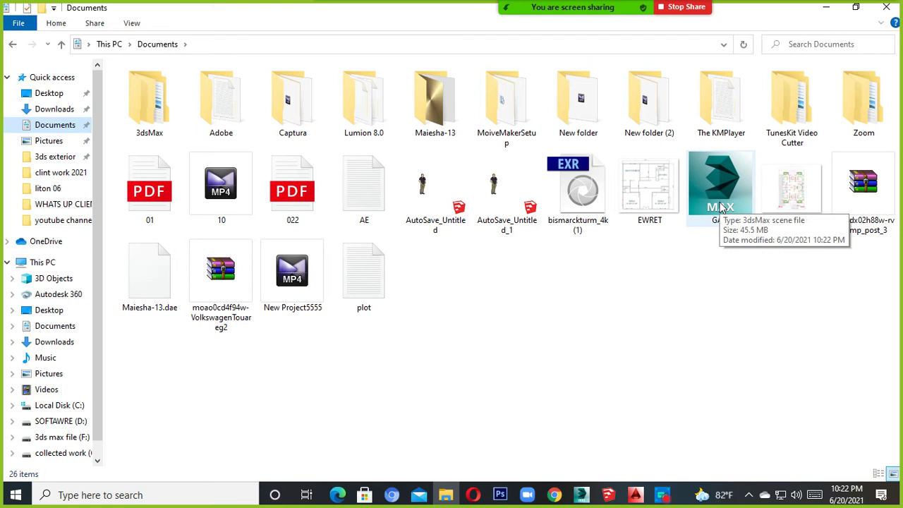
{"action": "scroll", "coordinate": [721, 207], "scroll_direction": "up", "scroll_amount": 1, "text": "ctrl"}
{"action": "scroll", "coordinate": [286, 322], "scroll_direction": "up", "scroll_amount": 1, "text": "ctrl"}
{"action": "scroll", "coordinate": [411, 395], "scroll_direction": "up", "scroll_amount": 1, "text": "ctrl"}
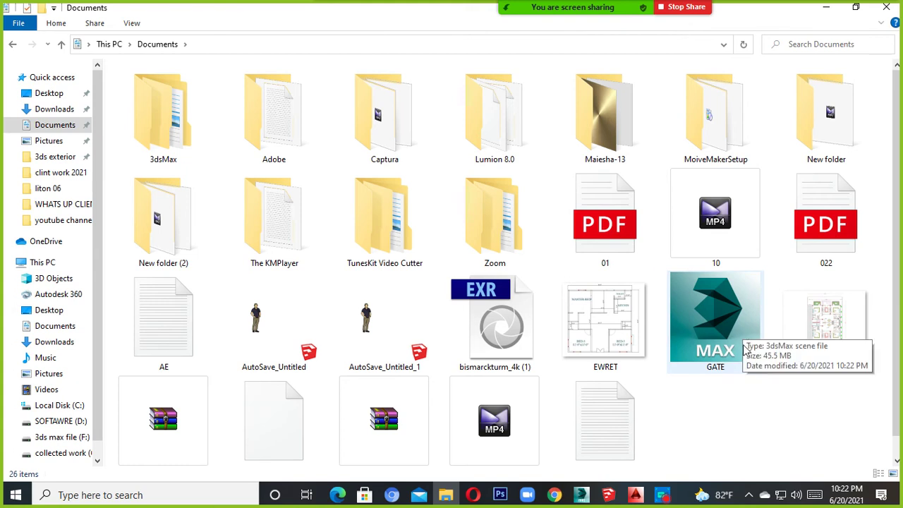
{"action": "double_click", "coordinate": [721, 319]}
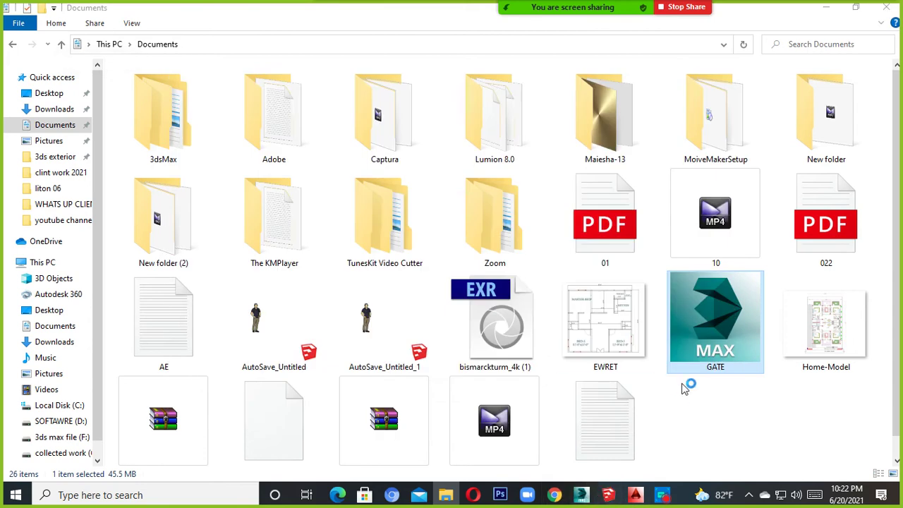
Step: Bring a 3ds Max window to the front from the taskbar window previews
{"action": "left_click", "coordinate": [662, 495]}
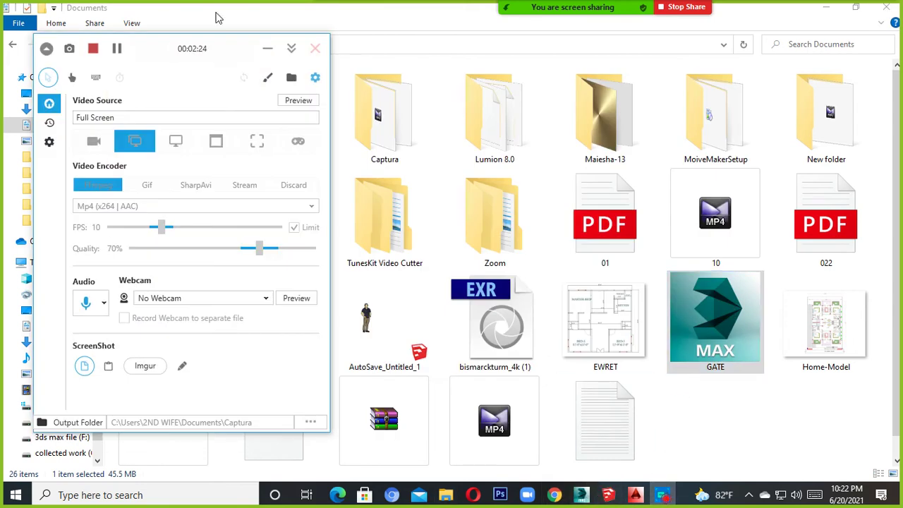
{"action": "left_click", "coordinate": [266, 51]}
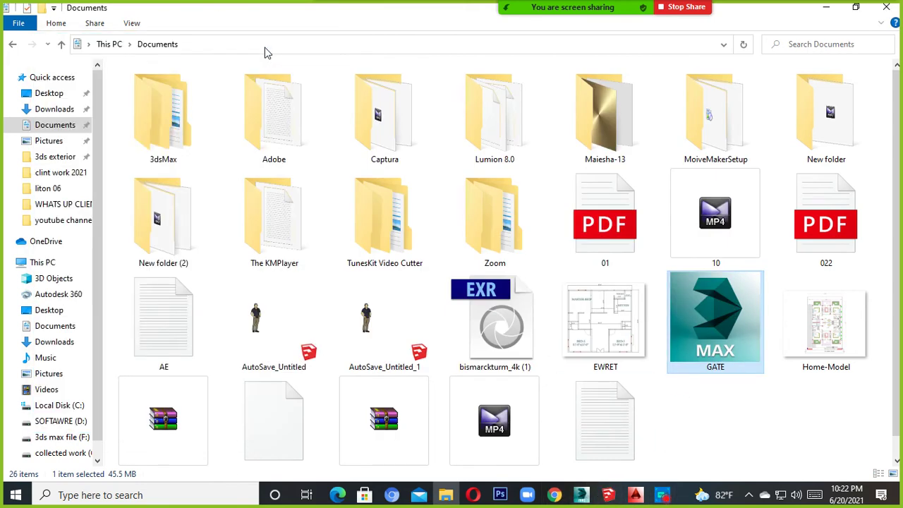
{"action": "left_click", "coordinate": [580, 494]}
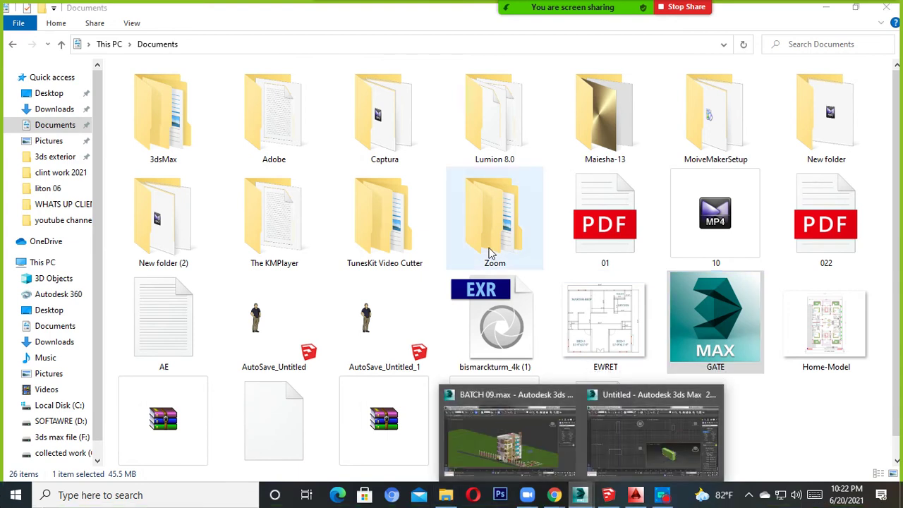
{"action": "left_click", "coordinate": [838, 414]}
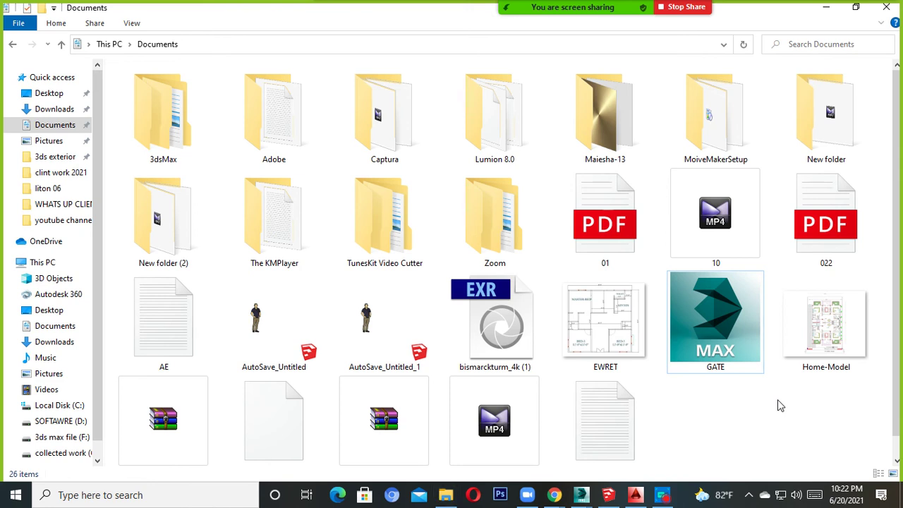
{"action": "left_click", "coordinate": [579, 494]}
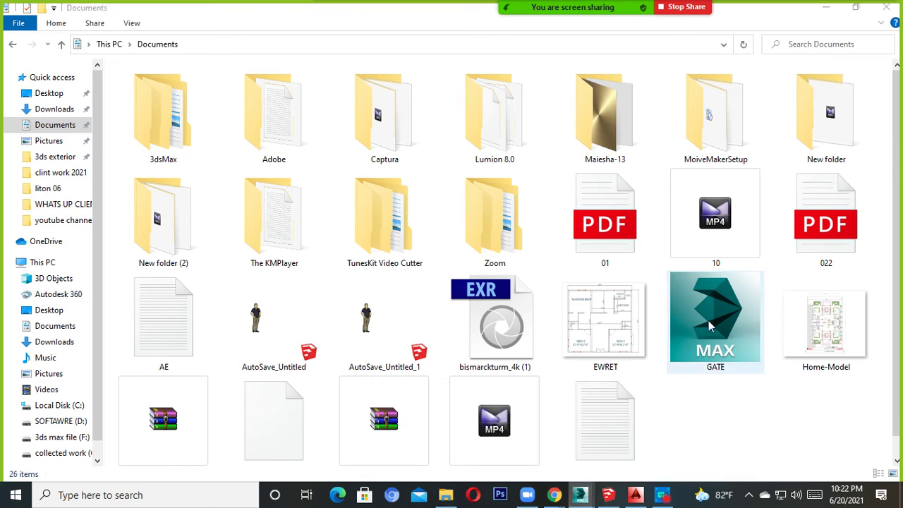
{"action": "double_click", "coordinate": [708, 326]}
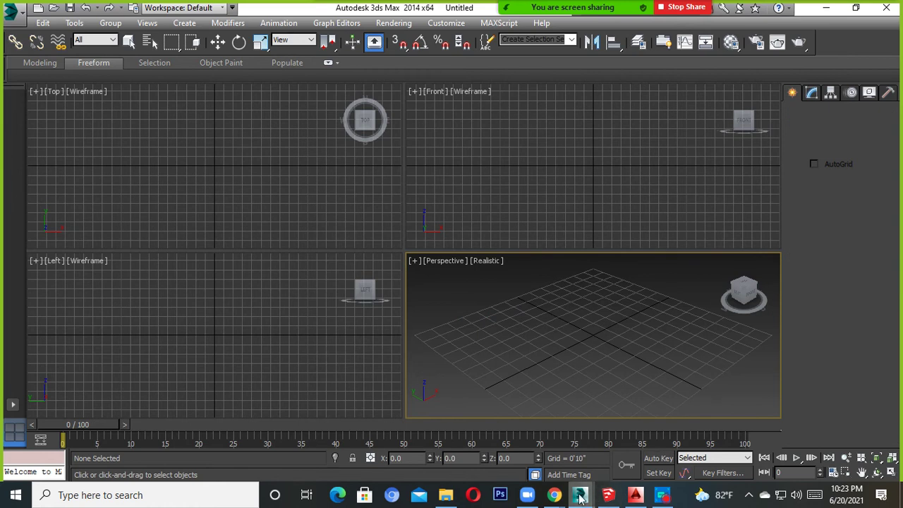
Step: Dismiss the missing-texture and isolated-selection warnings and welcome screen, then centre the gate
{"action": "mouse_move", "coordinate": [580, 495]}
{"action": "left_click", "coordinate": [719, 458]}
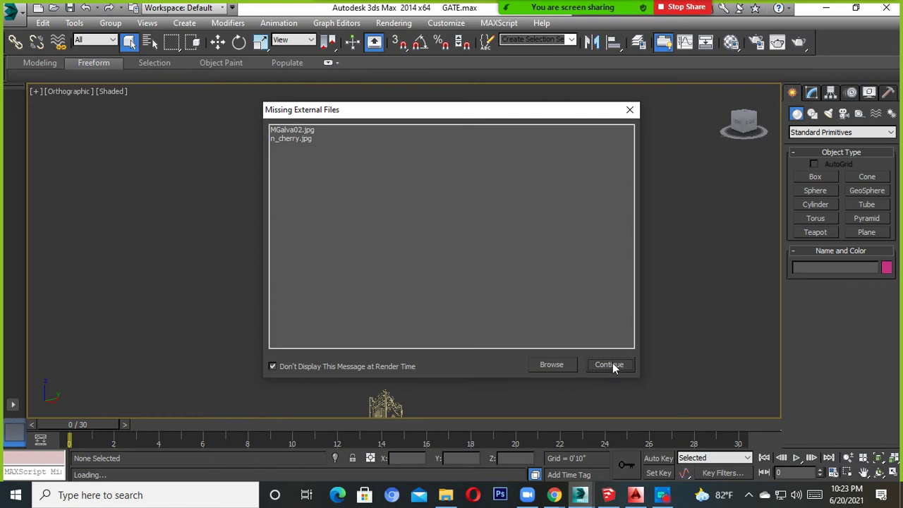
{"action": "left_click", "coordinate": [611, 363]}
{"action": "left_click", "coordinate": [522, 292]}
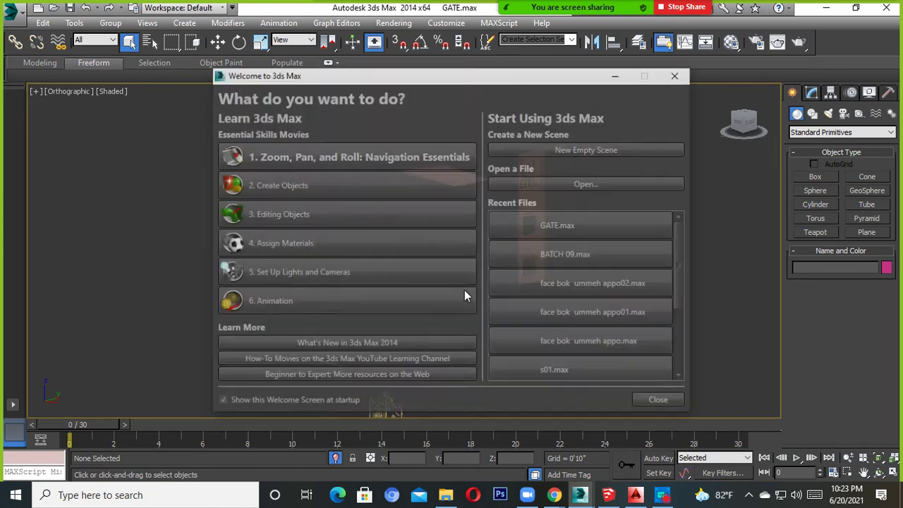
{"action": "left_click", "coordinate": [675, 75]}
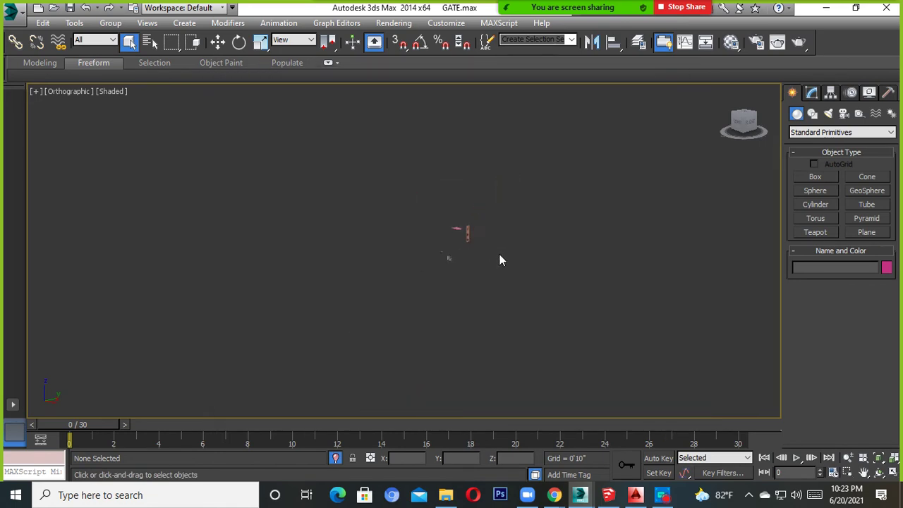
{"action": "scroll", "coordinate": [430, 242], "scroll_direction": "up", "scroll_amount": 3}
{"action": "scroll", "coordinate": [413, 213], "scroll_direction": "up", "scroll_amount": 4}
{"action": "scroll", "coordinate": [477, 188], "scroll_direction": "up", "scroll_amount": 3}
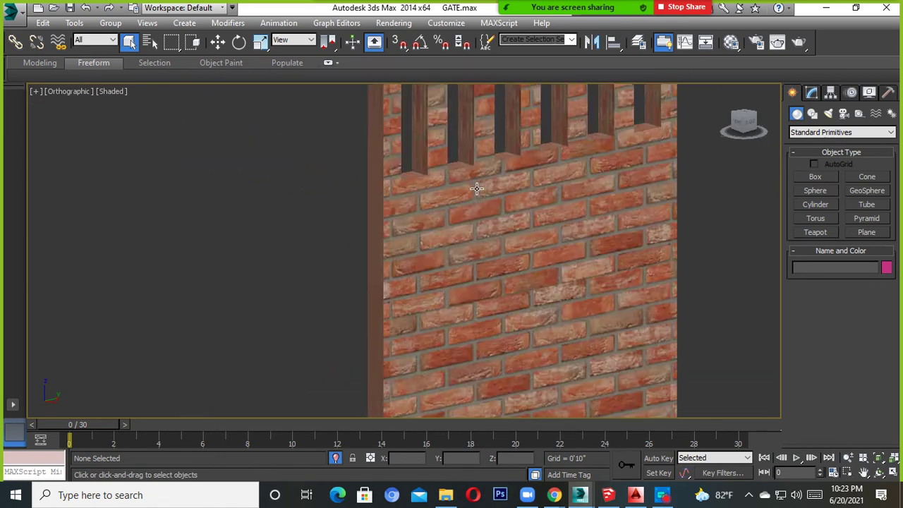
{"action": "scroll", "coordinate": [477, 189], "scroll_direction": "down", "scroll_amount": 4}
{"action": "scroll", "coordinate": [476, 188], "scroll_direction": "down", "scroll_amount": 4}
{"action": "scroll", "coordinate": [446, 261], "scroll_direction": "up", "scroll_amount": 2}
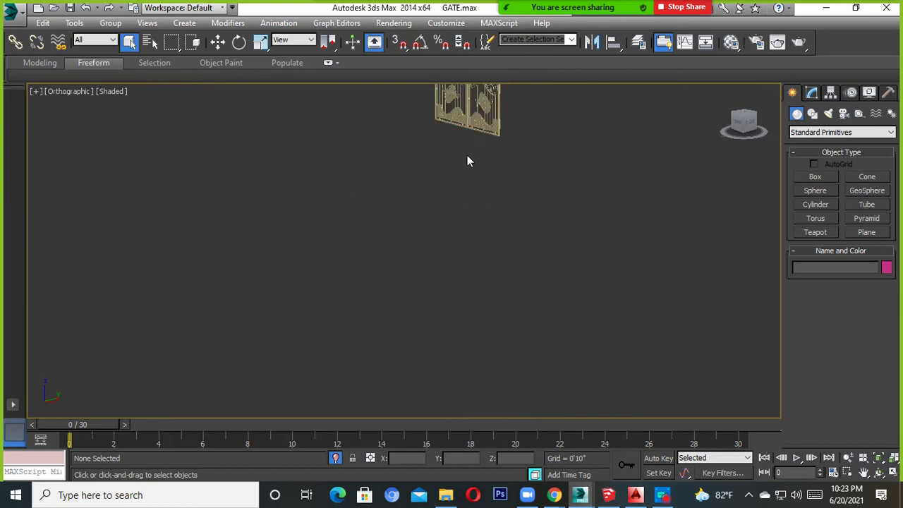
{"action": "middle_click_drag", "start_coordinate": [467, 156], "coordinate": [471, 250]}
{"action": "scroll", "coordinate": [471, 251], "scroll_direction": "up", "scroll_amount": 3}
{"action": "scroll", "coordinate": [486, 254], "scroll_direction": "down", "scroll_amount": 4}
{"action": "scroll", "coordinate": [510, 260], "scroll_direction": "down", "scroll_amount": 2}
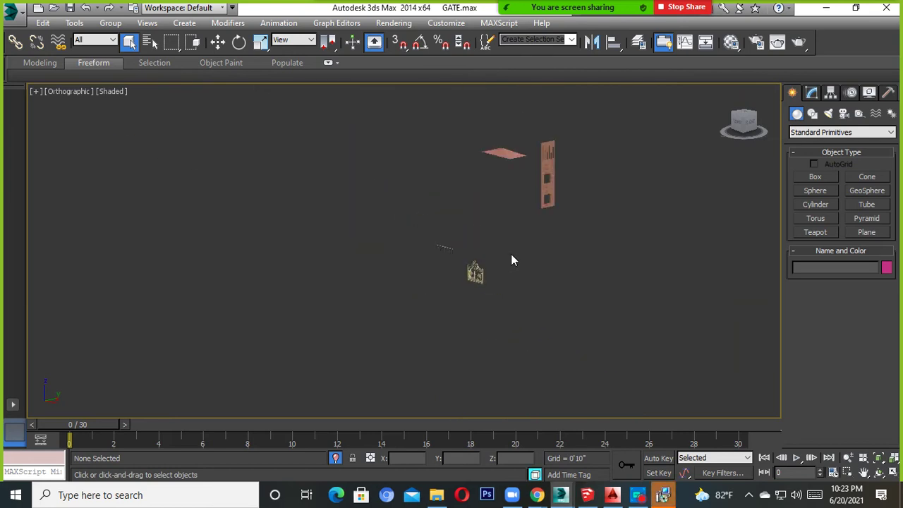
Step: Bring up the viewport quad menu and cancel the Office configuration dialog
{"action": "right_click", "coordinate": [570, 175]}
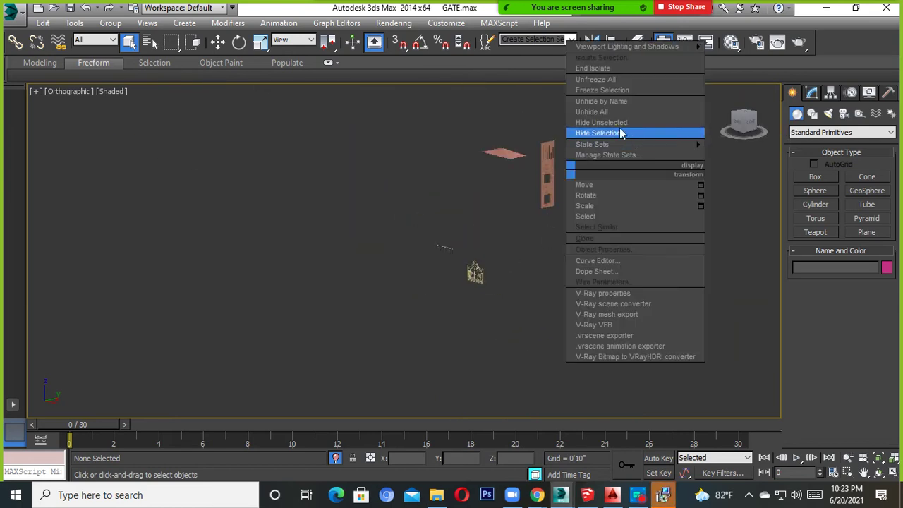
{"action": "left_click", "coordinate": [669, 494]}
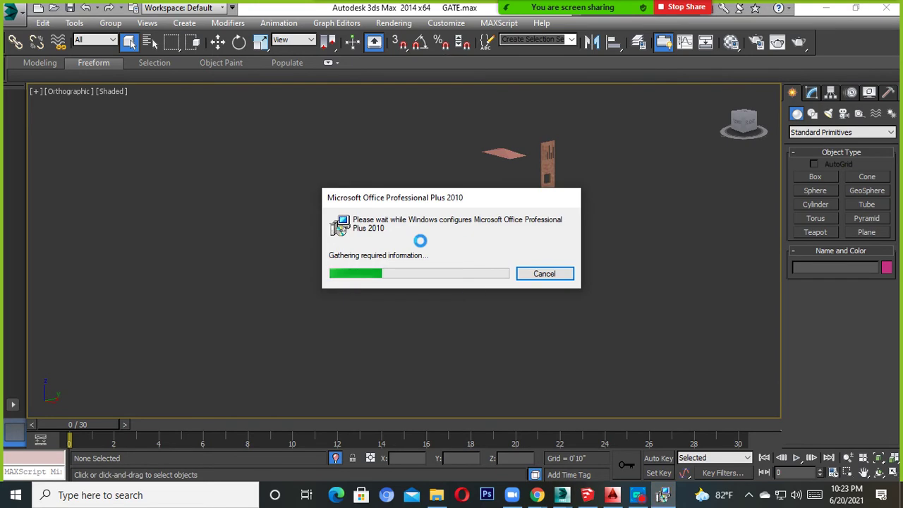
{"action": "left_click", "coordinate": [558, 280]}
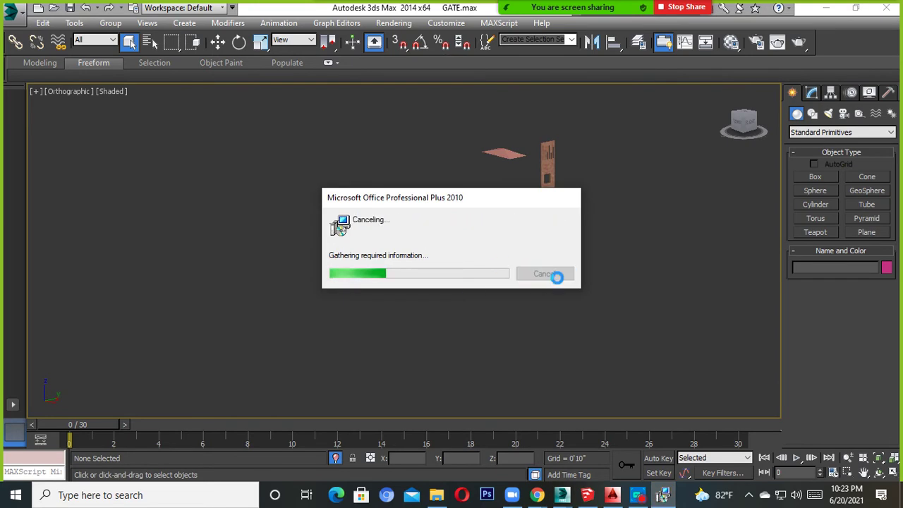
{"action": "left_click_drag", "start_coordinate": [391, 199], "coordinate": [479, 337]}
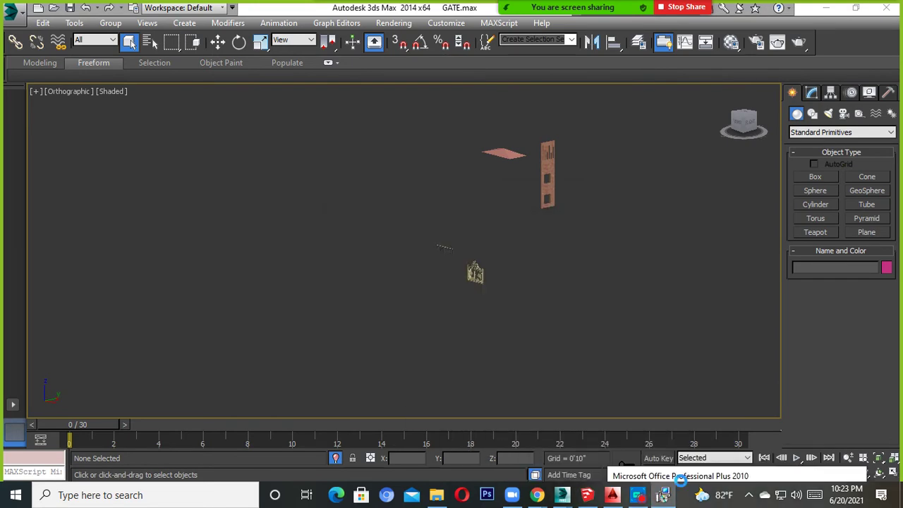
{"action": "scroll", "coordinate": [555, 206], "scroll_direction": "up", "scroll_amount": 1}
{"action": "scroll", "coordinate": [543, 188], "scroll_direction": "down", "scroll_amount": 3}
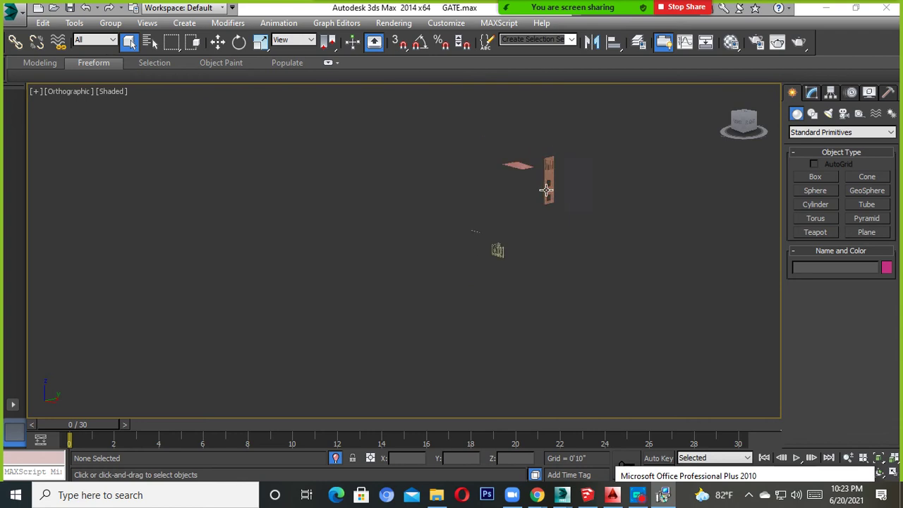
{"action": "scroll", "coordinate": [458, 248], "scroll_direction": "down", "scroll_amount": 2}
{"action": "scroll", "coordinate": [509, 219], "scroll_direction": "up", "scroll_amount": 5}
{"action": "scroll", "coordinate": [509, 218], "scroll_direction": "down", "scroll_amount": 4}
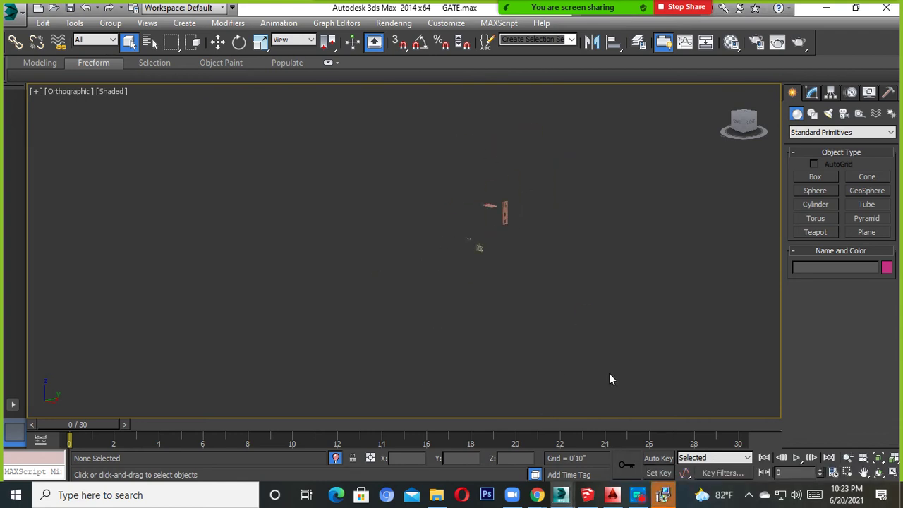
Step: Switch to the Untitled box scene, recentre the view and pick Uniform Scale
{"action": "left_click", "coordinate": [545, 465]}
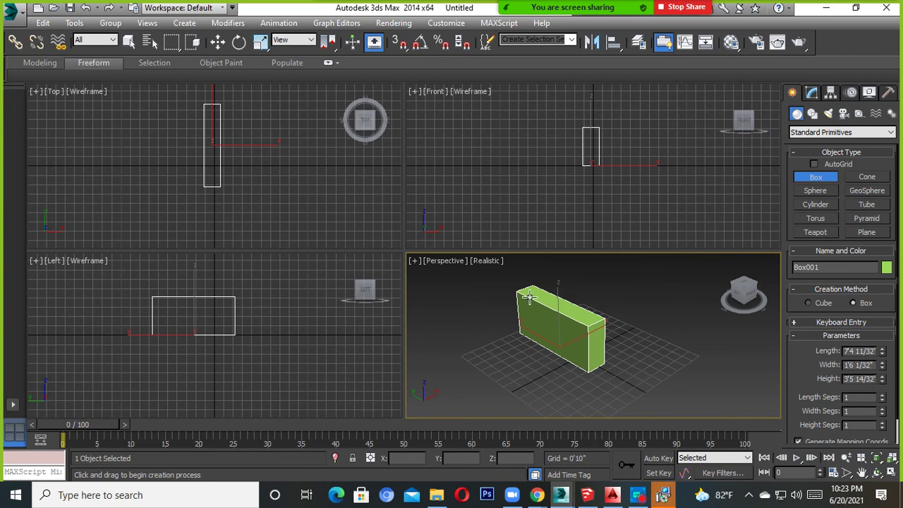
{"action": "scroll", "coordinate": [529, 296], "scroll_direction": "down", "scroll_amount": 3}
{"action": "scroll", "coordinate": [556, 345], "scroll_direction": "up", "scroll_amount": 3}
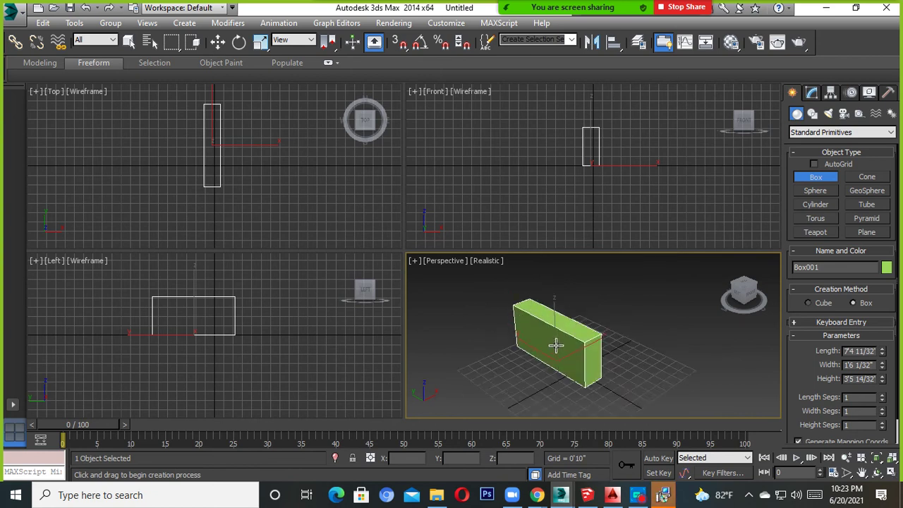
{"action": "middle_click_drag", "start_coordinate": [556, 345], "coordinate": [566, 320]}
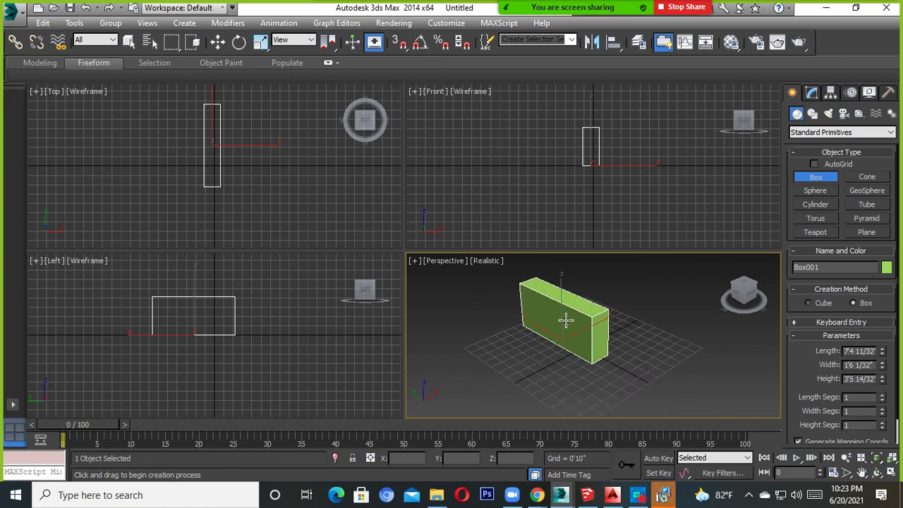
{"action": "left_click", "coordinate": [260, 42]}
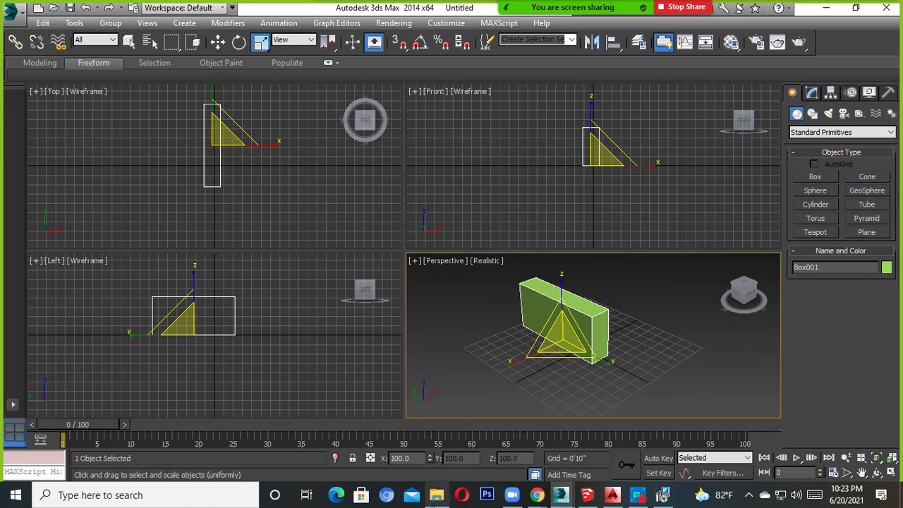
Step: Switch back to Move and drag GATE.max from Documents onto the 3ds Max window
{"action": "left_click", "coordinate": [437, 494]}
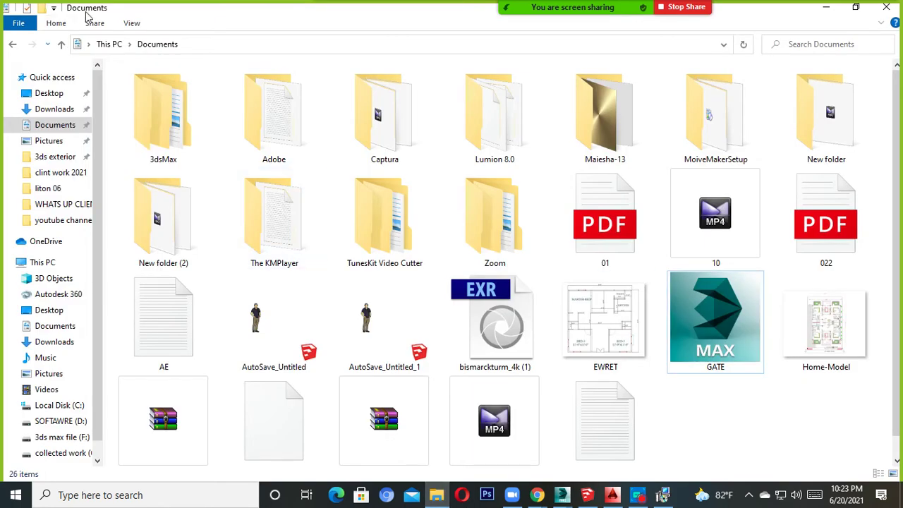
{"action": "double_click", "coordinate": [752, 346]}
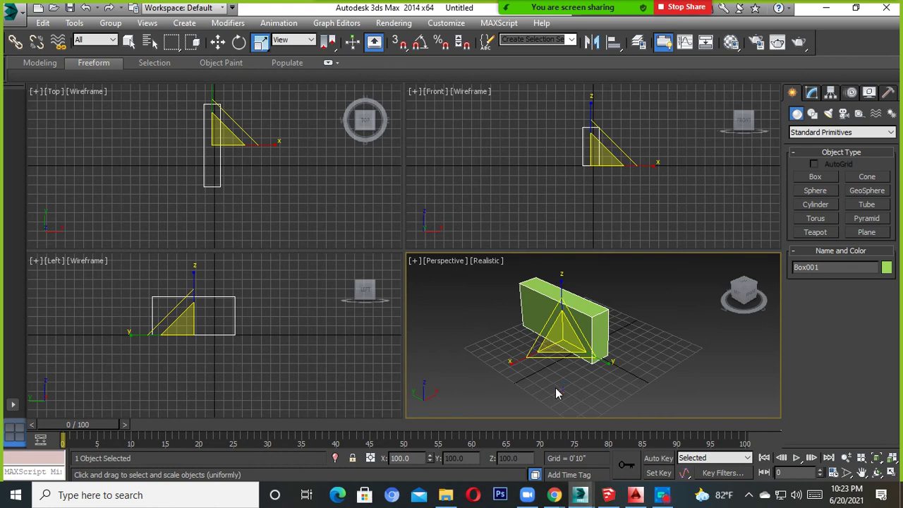
{"action": "left_click", "coordinate": [217, 41]}
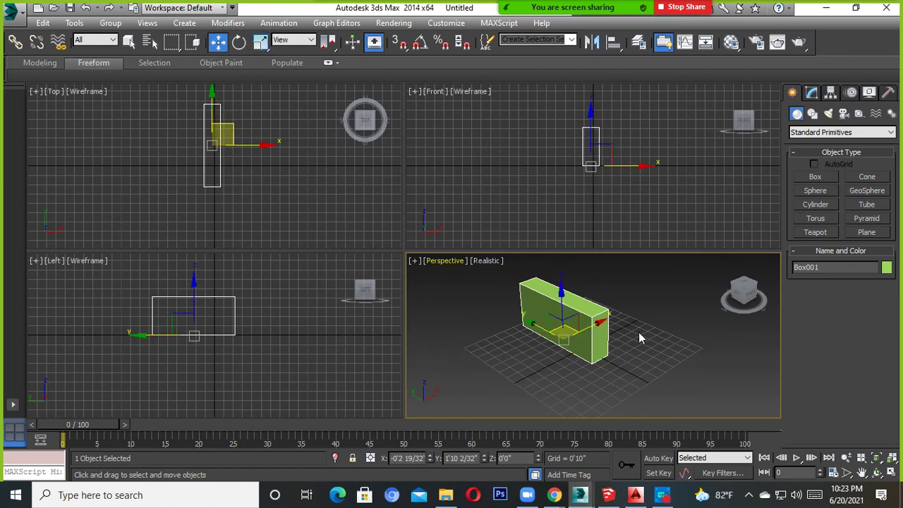
{"action": "left_click", "coordinate": [445, 495]}
{"action": "mouse_move", "coordinate": [716, 317]}
{"action": "left_mouse_down"}
{"action": "mouse_move", "coordinate": [582, 500]}
{"action": "mouse_move", "coordinate": [600, 326]}
{"action": "left_mouse_up"}
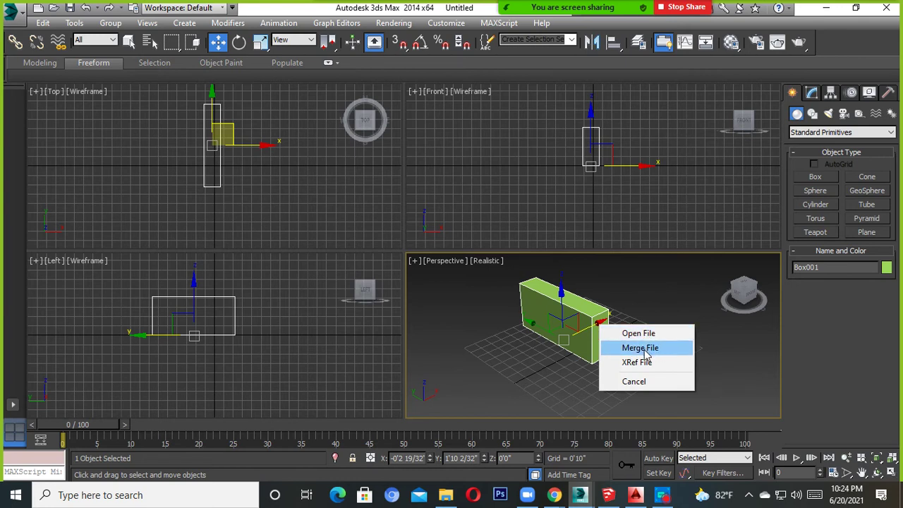
Step: Merge the GATE file into the scene and place the gate beside the green box
{"action": "left_click", "coordinate": [640, 348]}
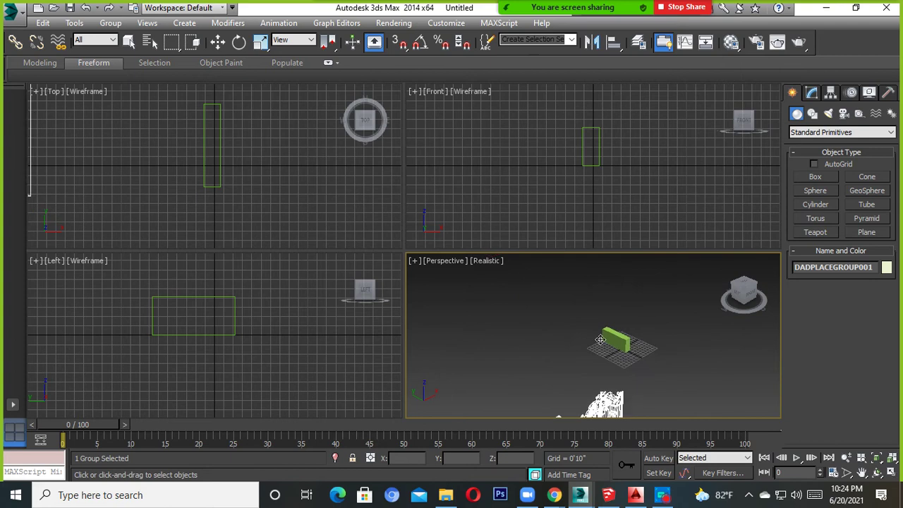
{"action": "left_click", "coordinate": [624, 302]}
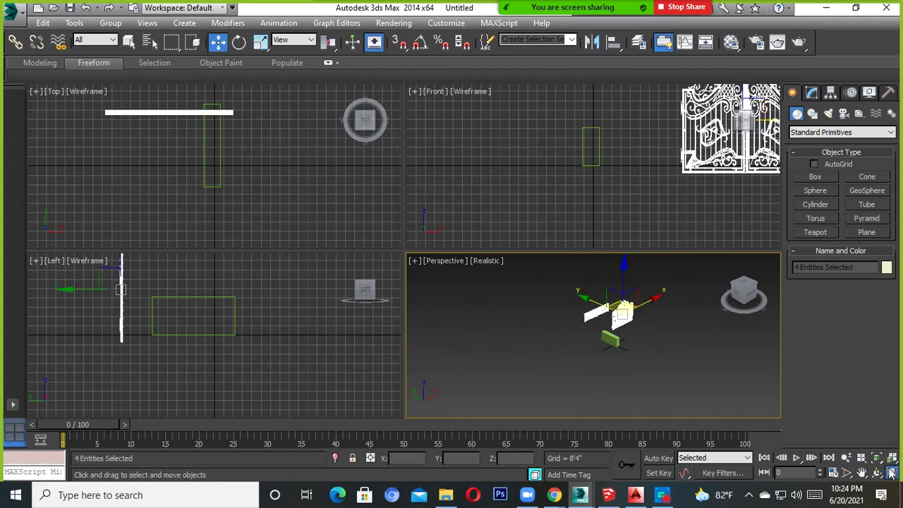
{"action": "left_click", "coordinate": [892, 472]}
Step: Maximize the Perspective viewport and orbit to inspect the gate, green box and brick pillar
{"action": "left_click", "coordinate": [631, 332]}
{"action": "scroll", "coordinate": [454, 268], "scroll_direction": "up", "scroll_amount": 3}
{"action": "mouse_move", "coordinate": [453, 268]}
{"action": "middle_mouse_down", "text": "alt"}
{"action": "mouse_move", "coordinate": [413, 339]}
{"action": "mouse_move", "coordinate": [591, 337]}
{"action": "middle_mouse_up", "text": "alt"}
{"action": "left_click", "coordinate": [402, 362]}
{"action": "mouse_move", "coordinate": [404, 361]}
{"action": "middle_mouse_down", "text": "alt"}
{"action": "mouse_move", "coordinate": [423, 345]}
{"action": "mouse_move", "coordinate": [414, 373]}
{"action": "mouse_move", "coordinate": [575, 375]}
{"action": "mouse_move", "coordinate": [272, 329]}
{"action": "middle_mouse_up", "text": "alt"}
{"action": "scroll", "coordinate": [444, 373], "scroll_direction": "down", "scroll_amount": 3}
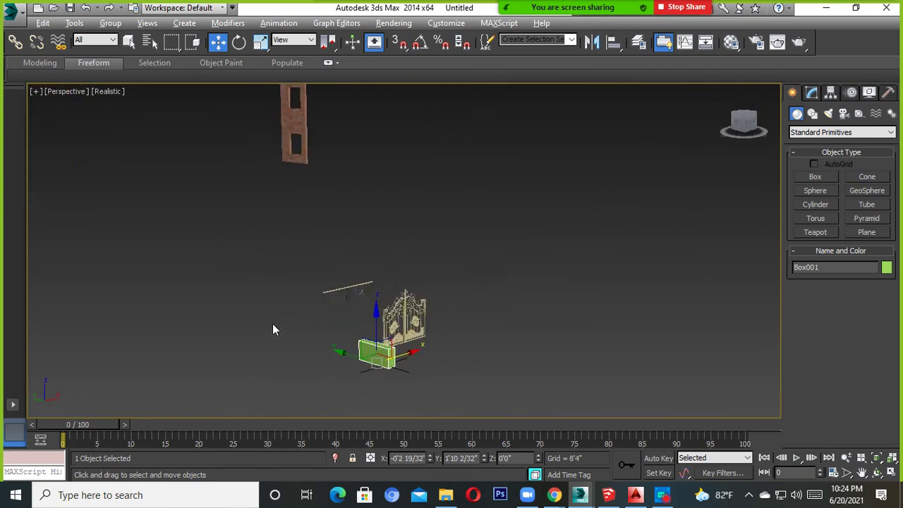
{"action": "left_click", "coordinate": [297, 131]}
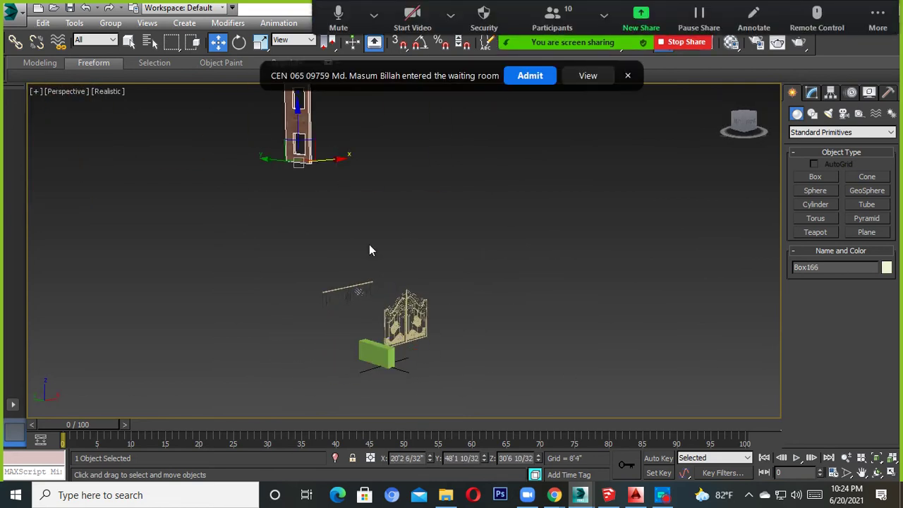
Step: Admit a waiting meeting attendee, then close the Untitled 3ds Max window
{"action": "left_click", "coordinate": [528, 78]}
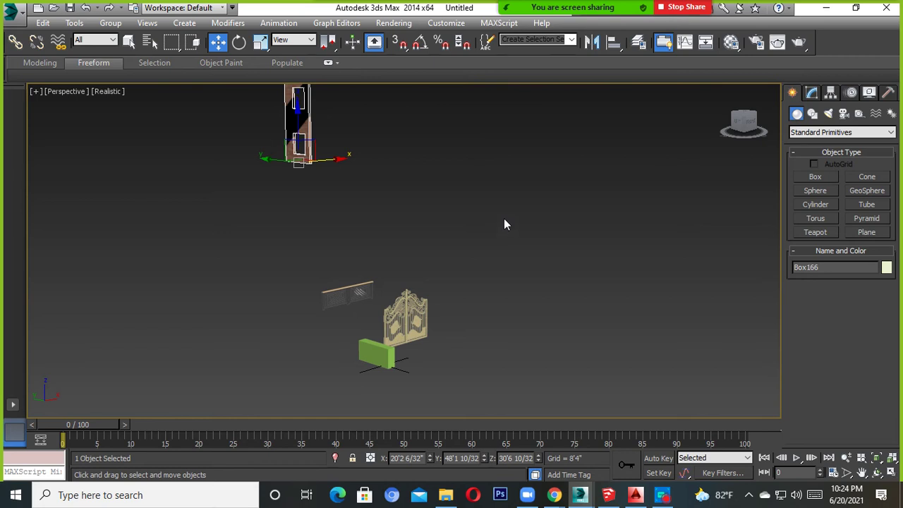
{"action": "scroll", "coordinate": [446, 211], "scroll_direction": "down", "scroll_amount": 3}
{"action": "scroll", "coordinate": [444, 215], "scroll_direction": "down", "scroll_amount": 3}
{"action": "scroll", "coordinate": [444, 218], "scroll_direction": "down", "scroll_amount": 2}
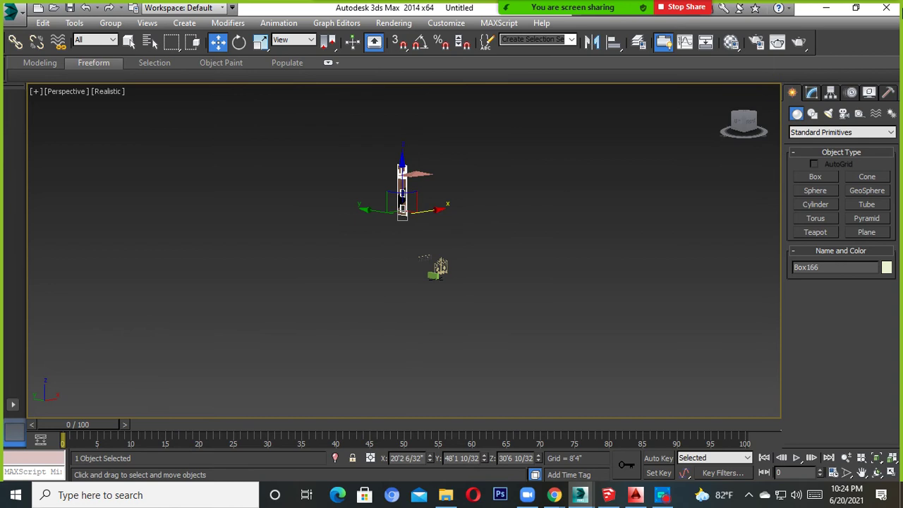
{"action": "left_click", "coordinate": [886, 7]}
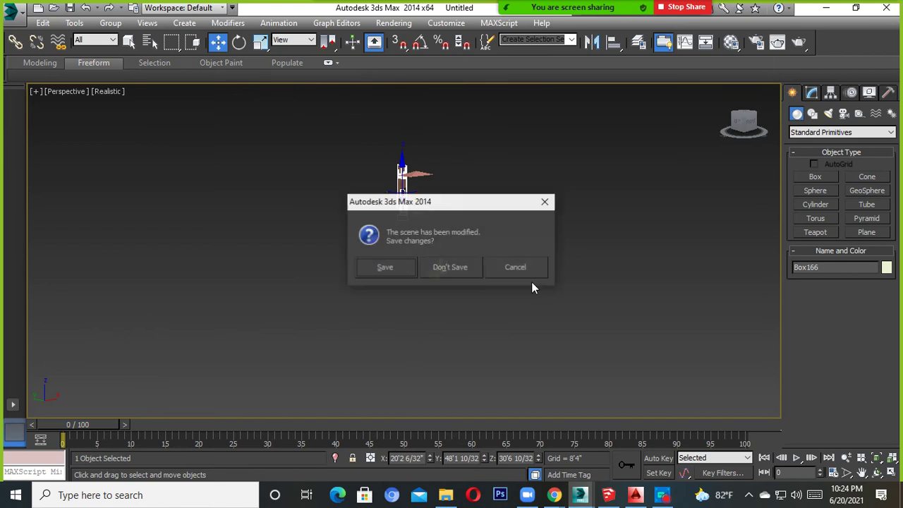
Step: Discard the Untitled scene changes and return to the BATCH 09 building scene
{"action": "left_click", "coordinate": [450, 266]}
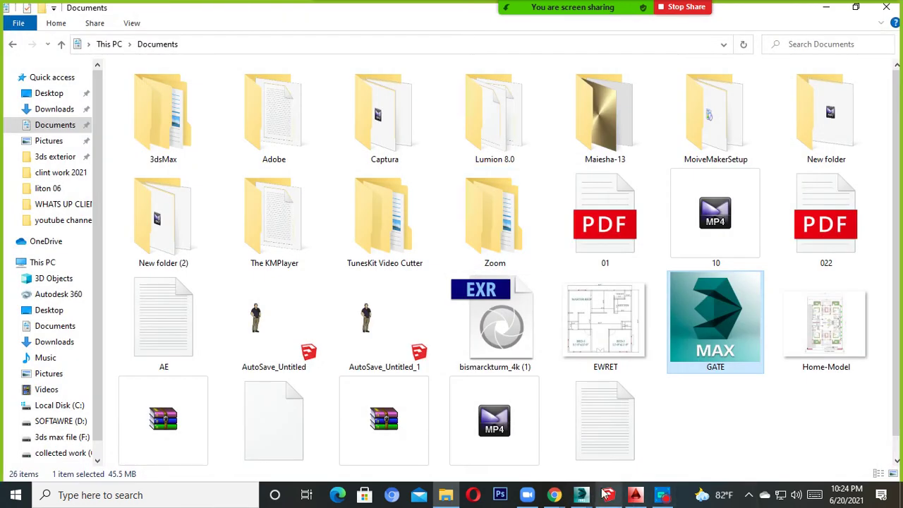
{"action": "mouse_move", "coordinate": [580, 495]}
{"action": "left_click", "coordinate": [523, 446]}
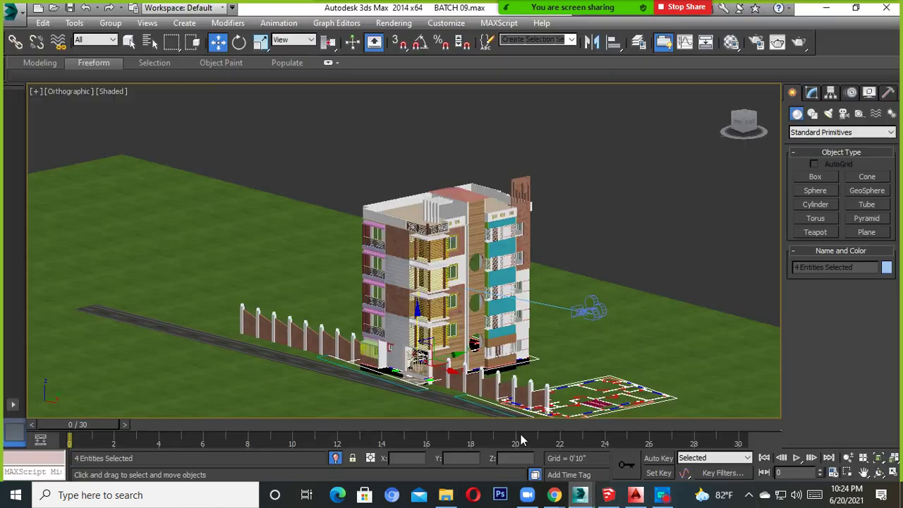
{"action": "scroll", "coordinate": [563, 171], "scroll_direction": "down", "scroll_amount": 4}
{"action": "left_click", "coordinate": [557, 181]}
{"action": "scroll", "coordinate": [432, 264], "scroll_direction": "up", "scroll_amount": 3}
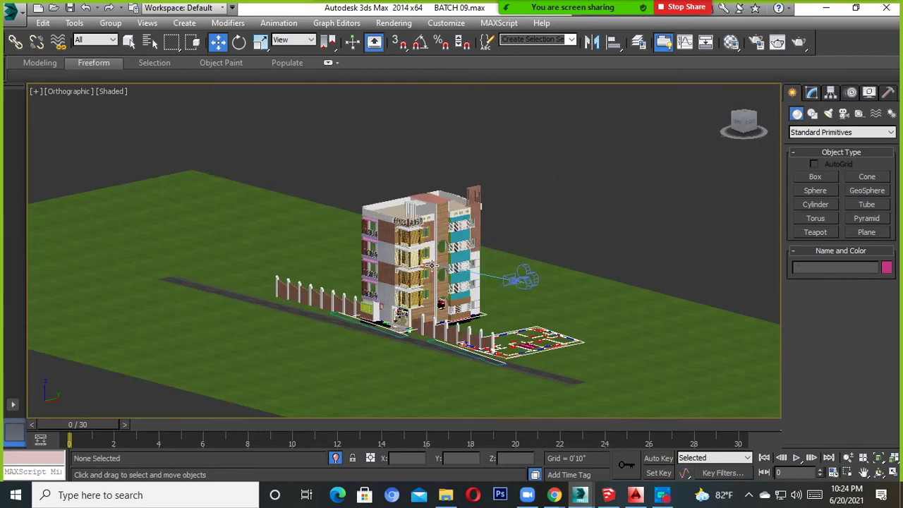
{"action": "left_click", "coordinate": [432, 265]}
{"action": "mouse_move", "coordinate": [430, 263]}
{"action": "middle_mouse_down", "text": "alt"}
{"action": "mouse_move", "coordinate": [454, 274]}
{"action": "mouse_move", "coordinate": [407, 277]}
{"action": "middle_mouse_up", "text": "alt"}
{"action": "scroll", "coordinate": [406, 277], "scroll_direction": "up", "scroll_amount": 2}
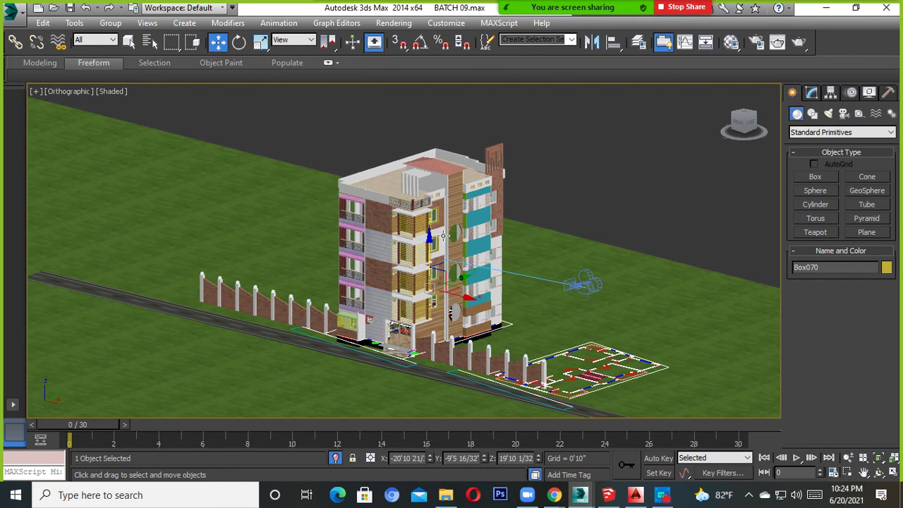
{"action": "middle_click_drag", "start_coordinate": [439, 245], "coordinate": [438, 252], "text": "alt"}
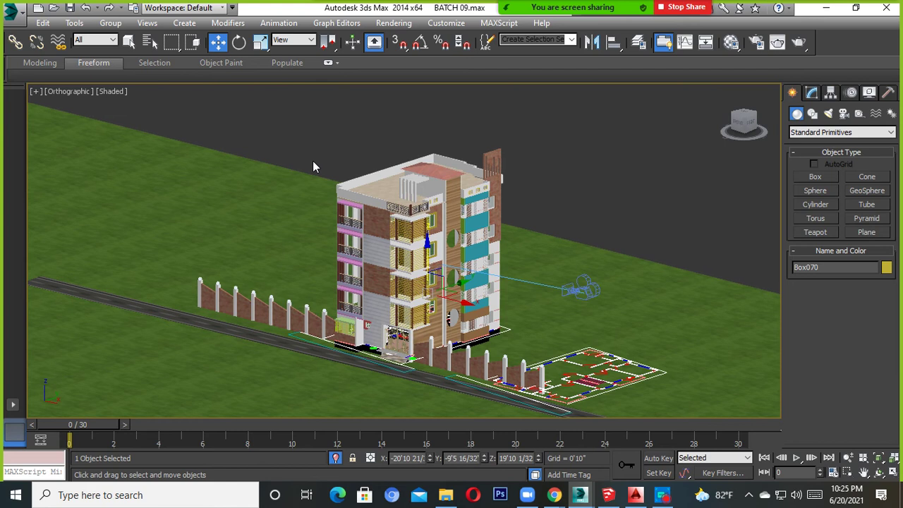
Step: Save the building scene as BATCH 10, then switch to File Explorer
{"action": "left_click", "coordinate": [12, 12]}
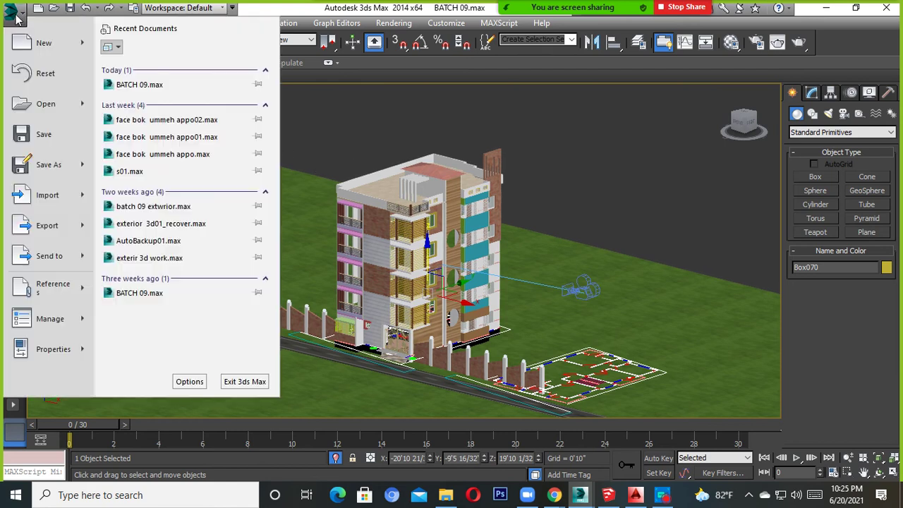
{"action": "left_click", "coordinate": [54, 169]}
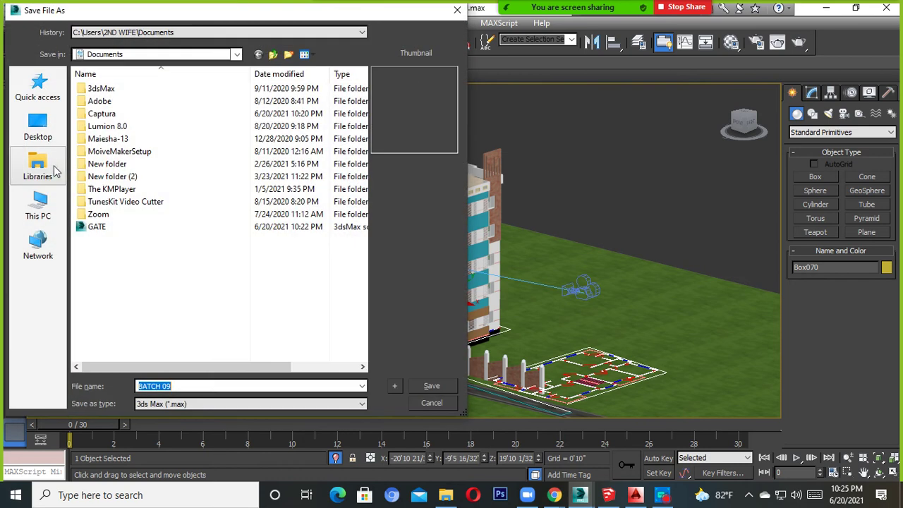
{"action": "left_click", "coordinate": [396, 385]}
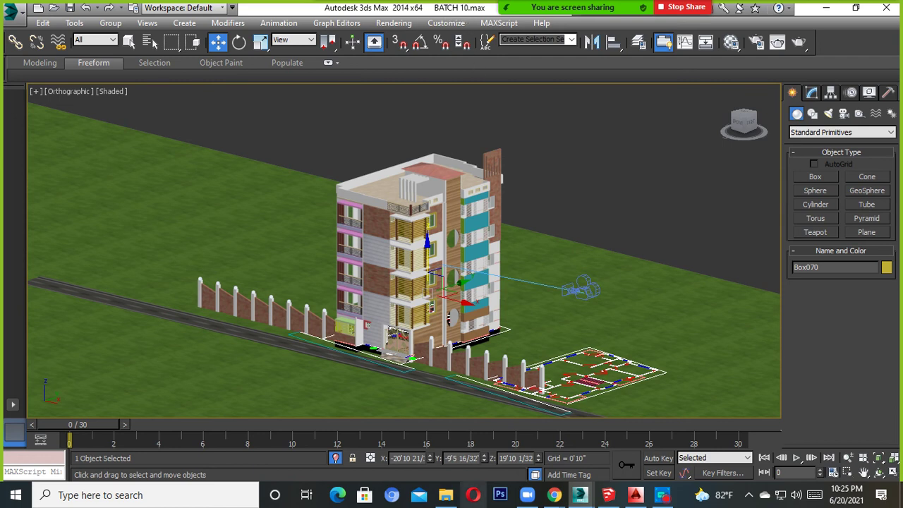
{"action": "left_click", "coordinate": [446, 495]}
Step: Browse This PC > collected work (G:) > clint work 2021 > BATCH 09 and back up
{"action": "left_click", "coordinate": [44, 262]}
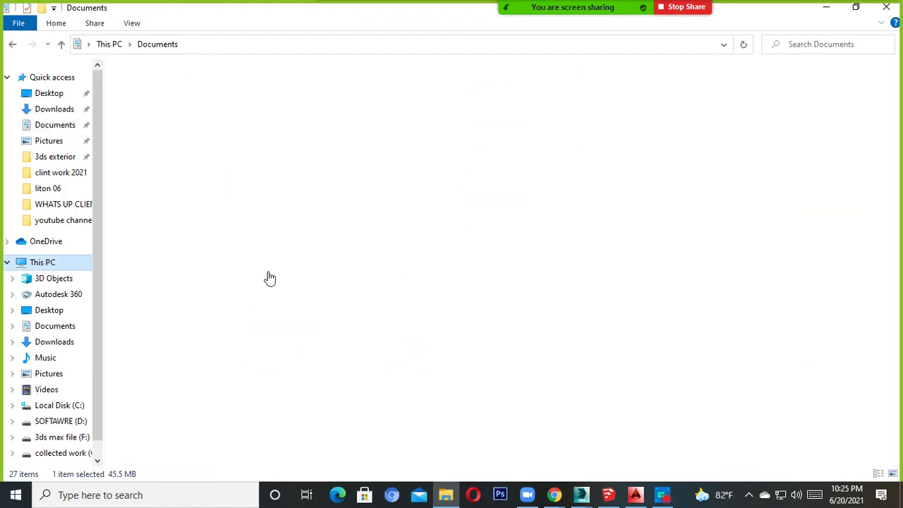
{"action": "double_click", "coordinate": [227, 235]}
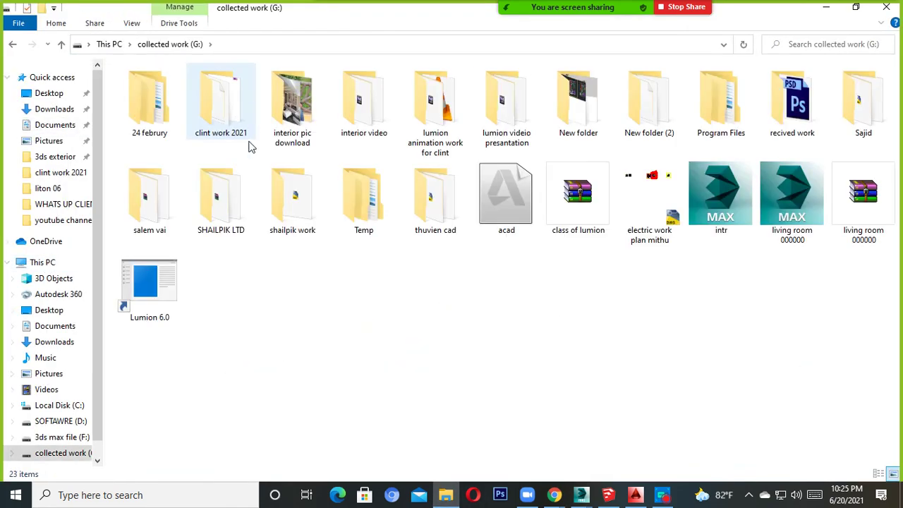
{"action": "double_click", "coordinate": [232, 111]}
{"action": "double_click", "coordinate": [292, 120]}
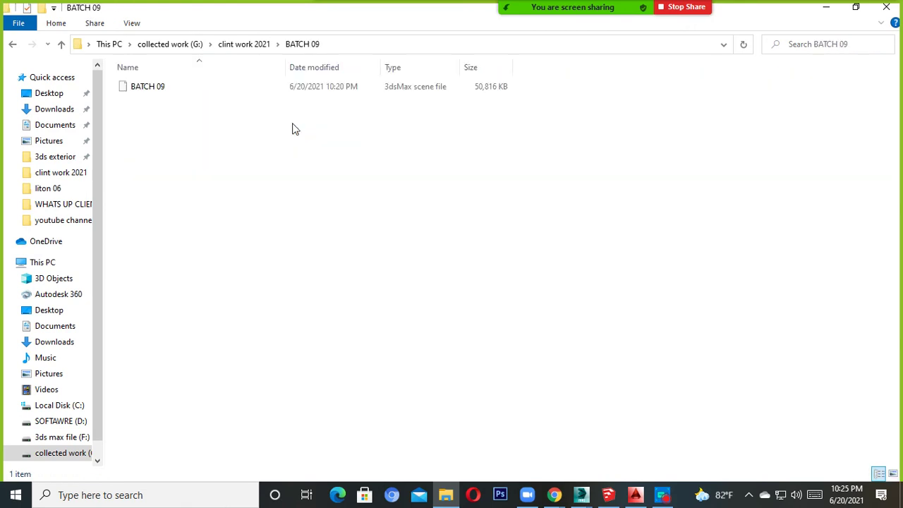
{"action": "left_click", "coordinate": [62, 45]}
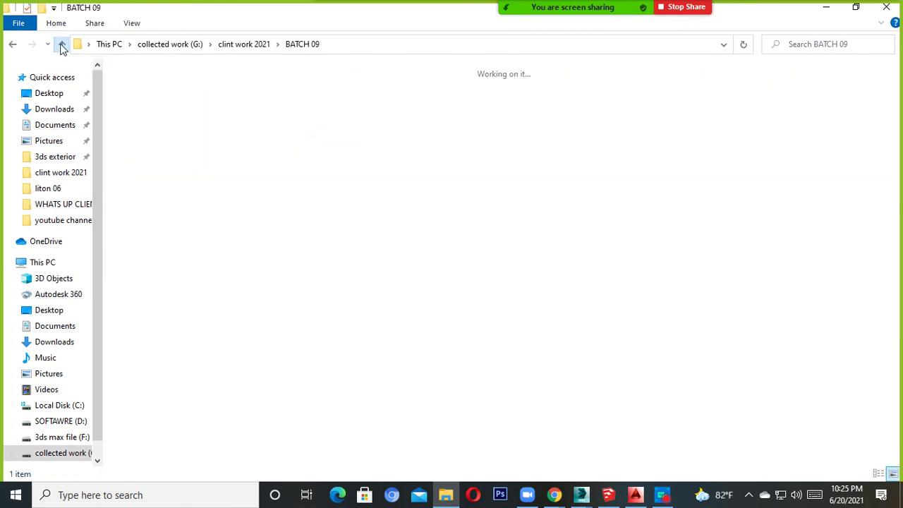
{"action": "double_click", "coordinate": [297, 121]}
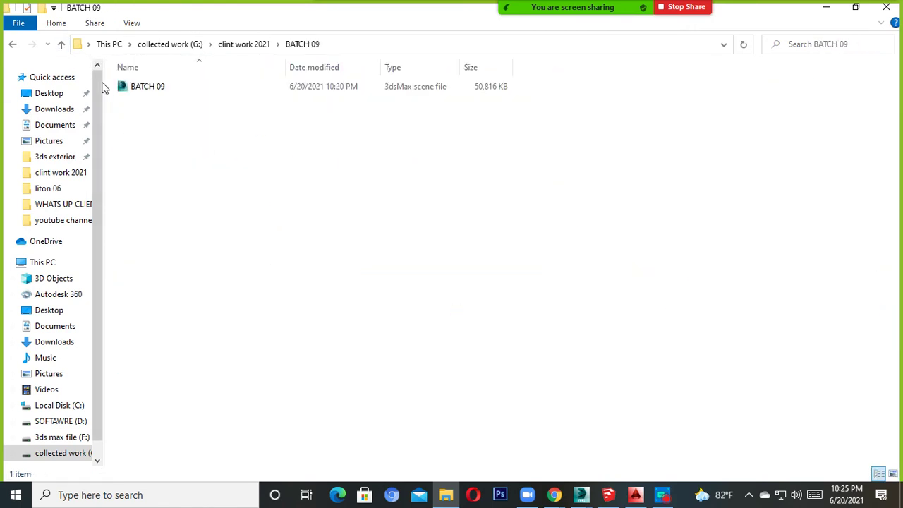
{"action": "left_click", "coordinate": [61, 44]}
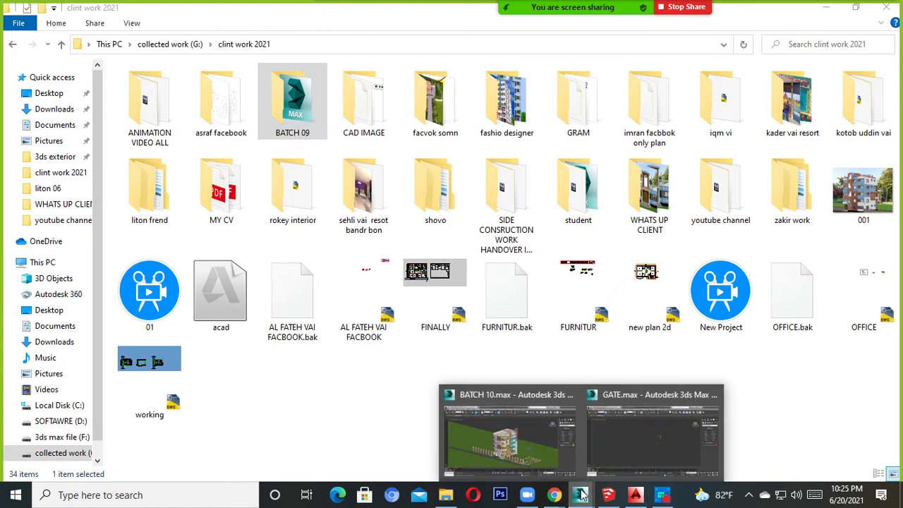
Step: Return to the BATCH 10 scene in 3ds Max and bring up the Save File As dialog
{"action": "left_click", "coordinate": [518, 454]}
{"action": "left_click", "coordinate": [10, 10]}
{"action": "left_click", "coordinate": [53, 172]}
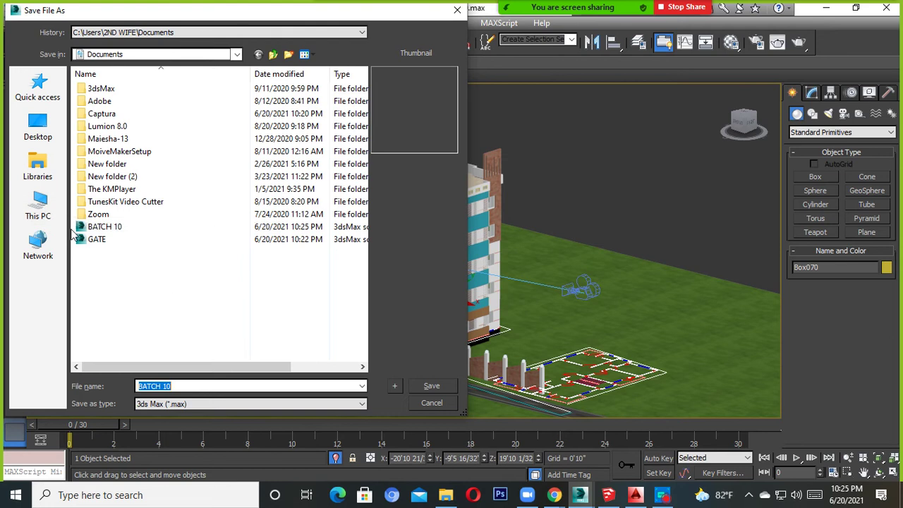
Step: Save the scene as BATCH 11 in collected work (G:) > clint work 2021 > BATCH 09
{"action": "left_click", "coordinate": [39, 209]}
{"action": "scroll", "coordinate": [161, 310], "scroll_direction": "down", "scroll_amount": 3}
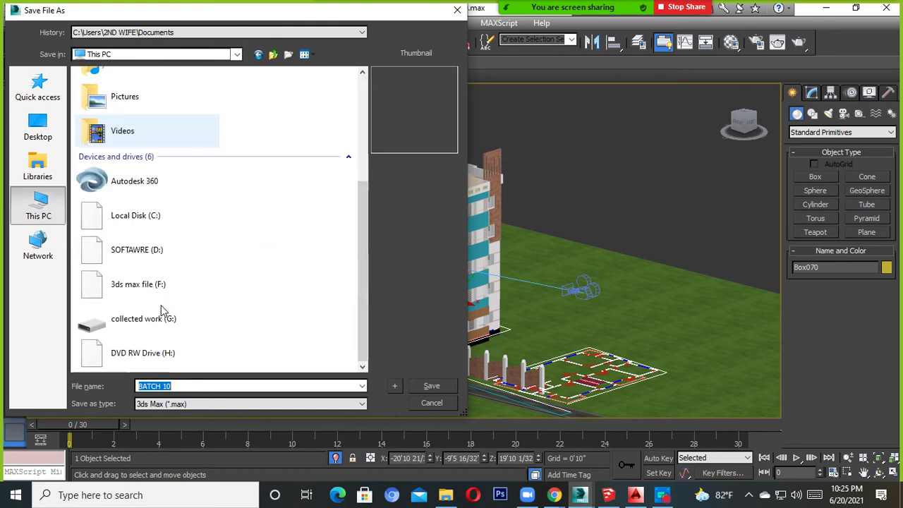
{"action": "double_click", "coordinate": [158, 279]}
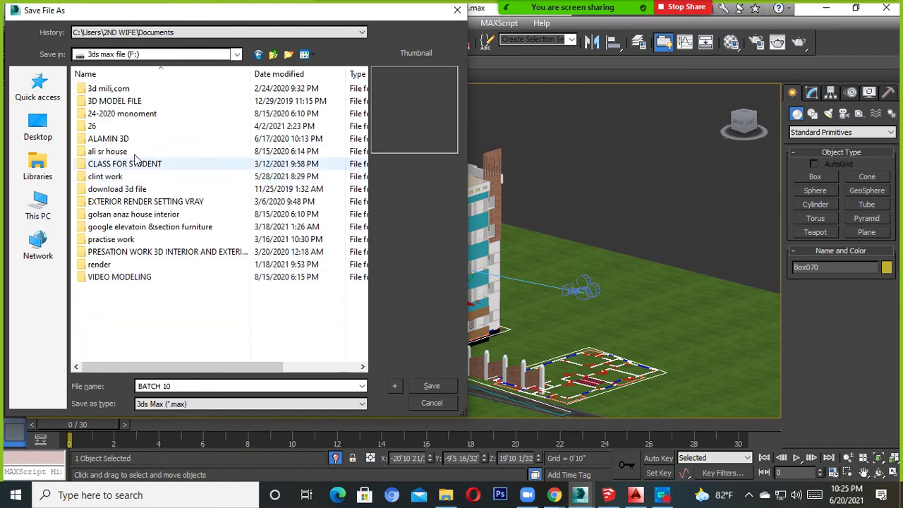
{"action": "double_click", "coordinate": [116, 176]}
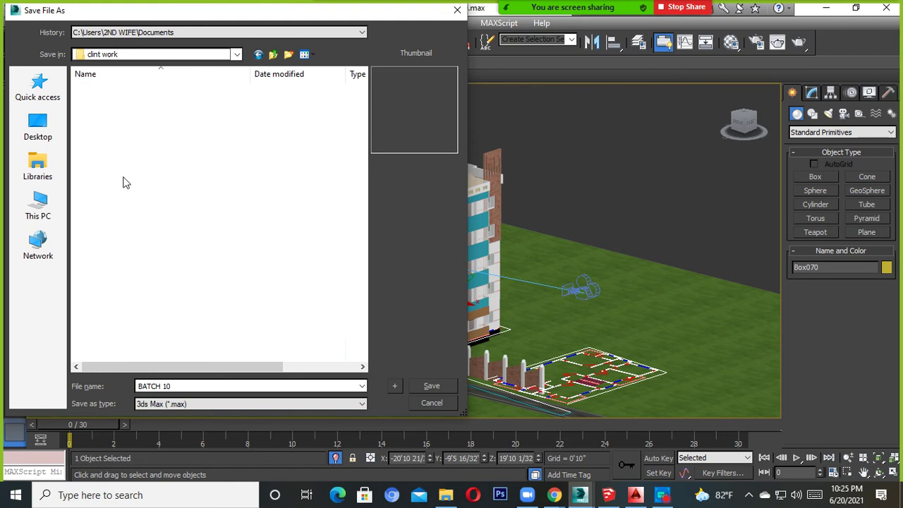
{"action": "left_click", "coordinate": [38, 208]}
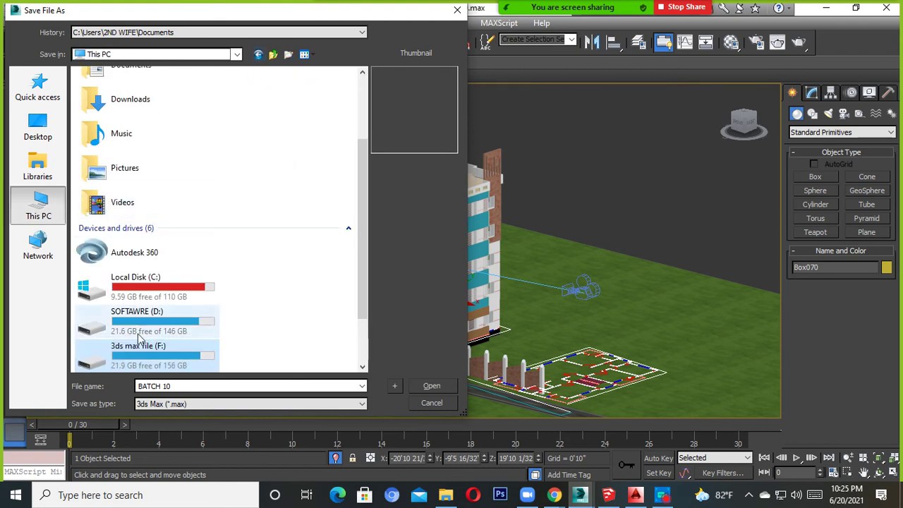
{"action": "scroll", "coordinate": [141, 350], "scroll_direction": "down", "scroll_amount": 2}
{"action": "double_click", "coordinate": [150, 321]}
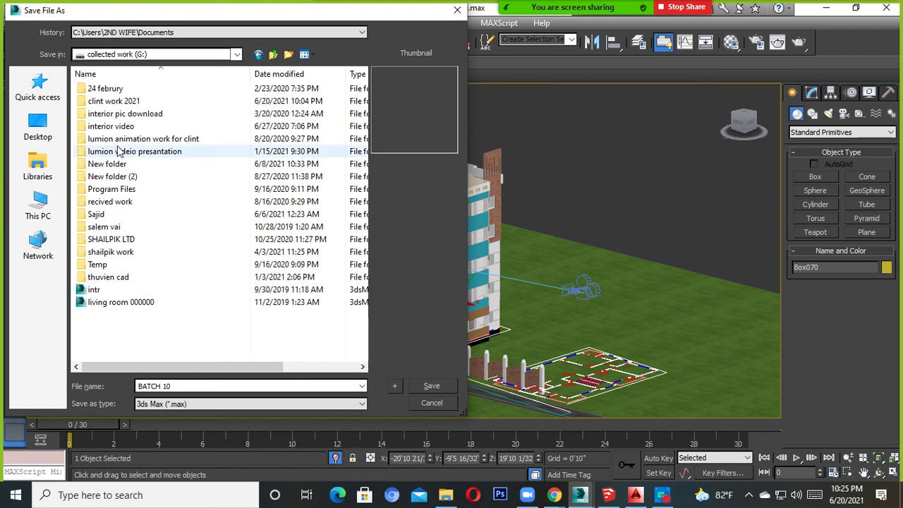
{"action": "double_click", "coordinate": [109, 102]}
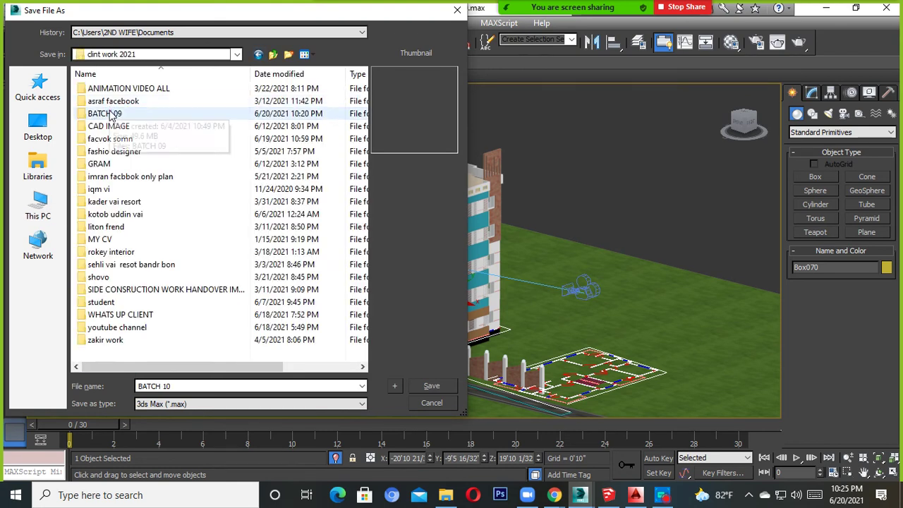
{"action": "double_click", "coordinate": [109, 115]}
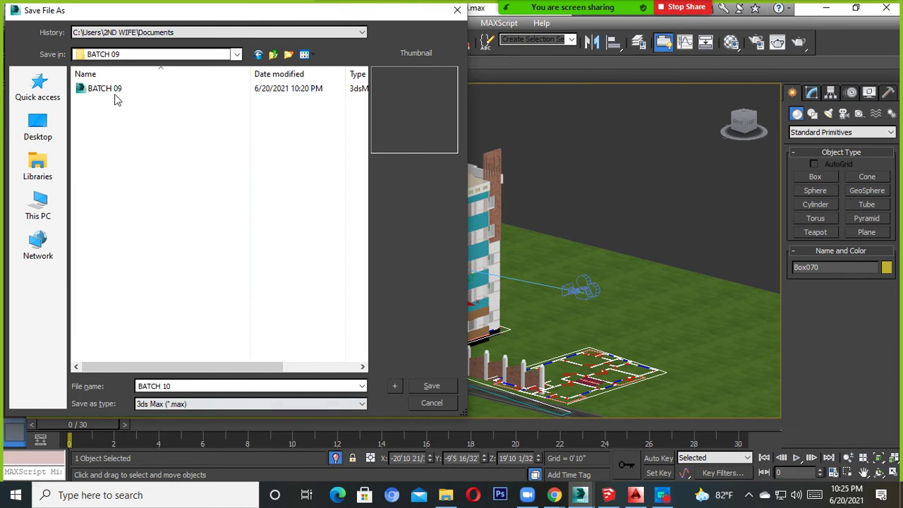
{"action": "key", "text": "Return"}
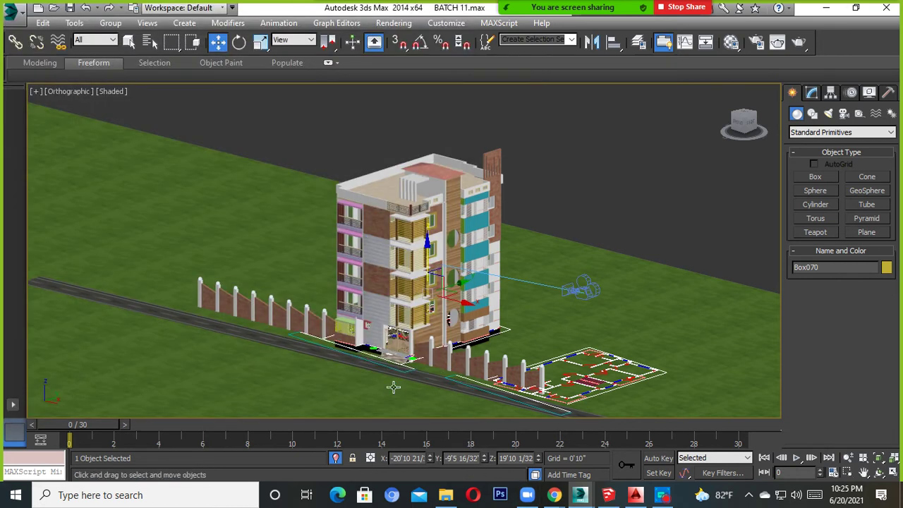
Step: Save another new version of the building scene with Save As
{"action": "left_click", "coordinate": [11, 12]}
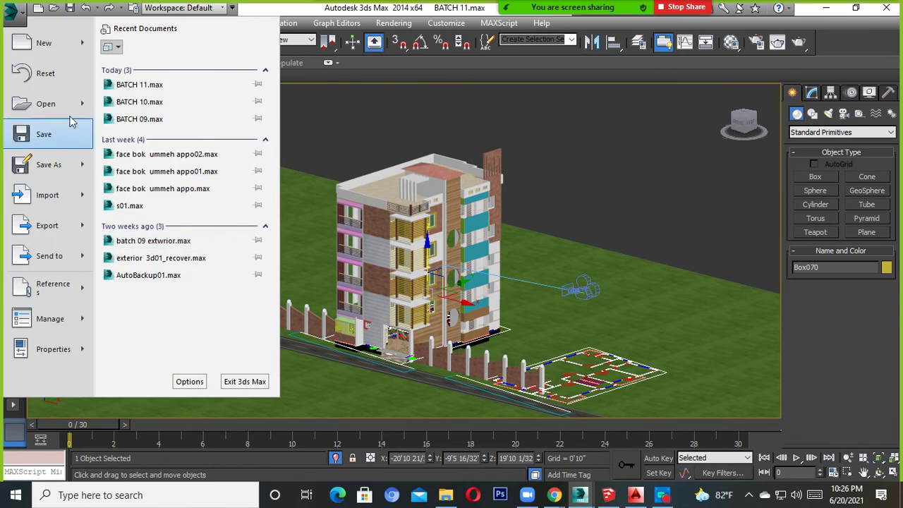
{"action": "left_click", "coordinate": [390, 388]}
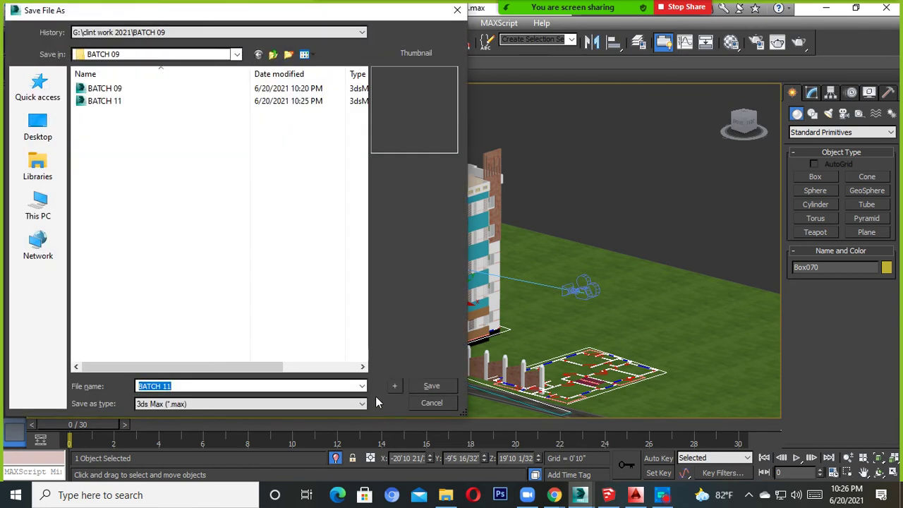
{"action": "left_click", "coordinate": [391, 385]}
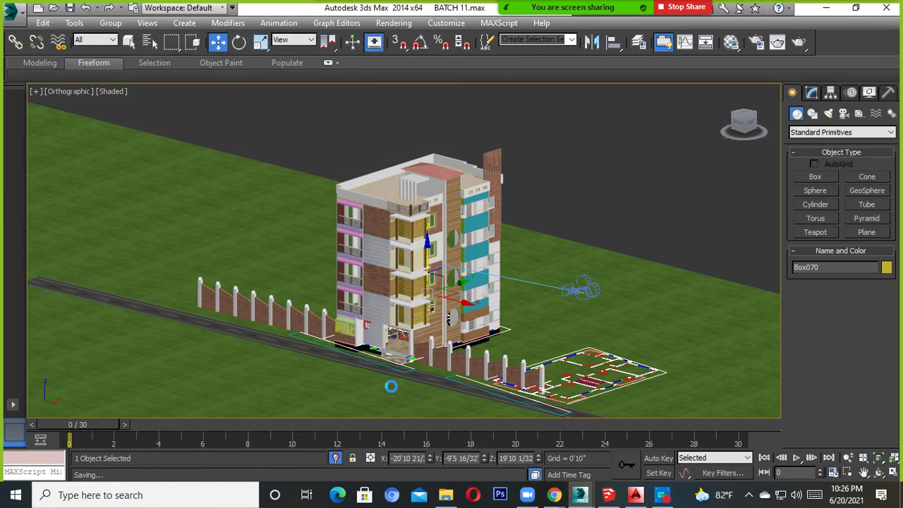
Step: Check the BATCH 09 folder in File Explorer for BATCH 11 and BATCH 12, then minimize Explorer
{"action": "left_click", "coordinate": [446, 494]}
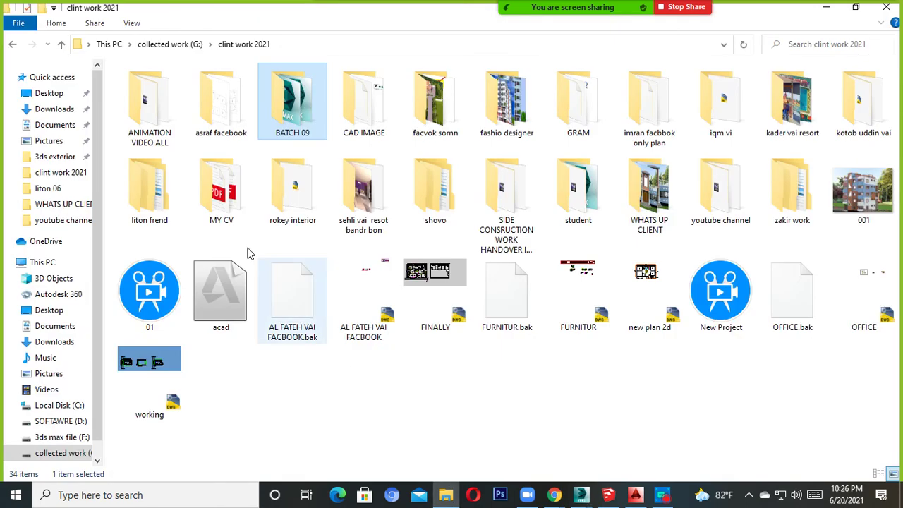
{"action": "double_click", "coordinate": [283, 129]}
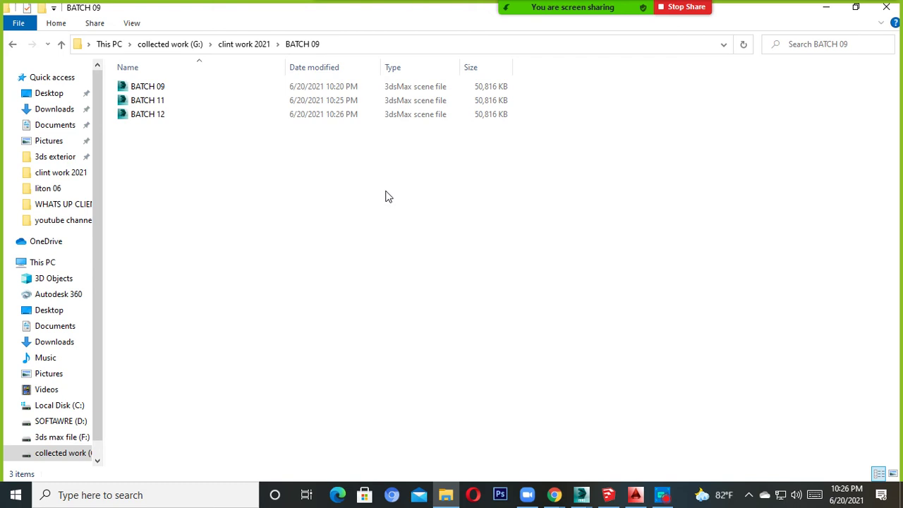
{"action": "left_click", "coordinate": [829, 11]}
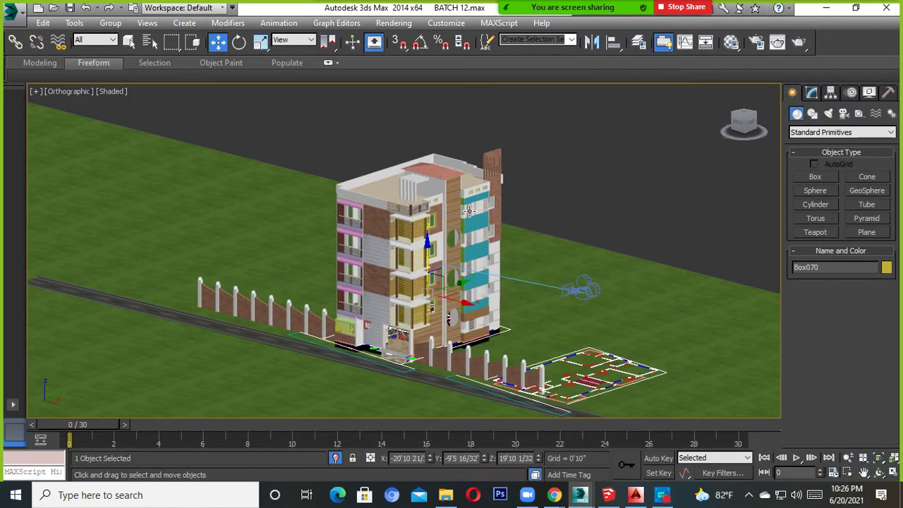
{"action": "middle_click_drag", "start_coordinate": [522, 282], "coordinate": [599, 272]}
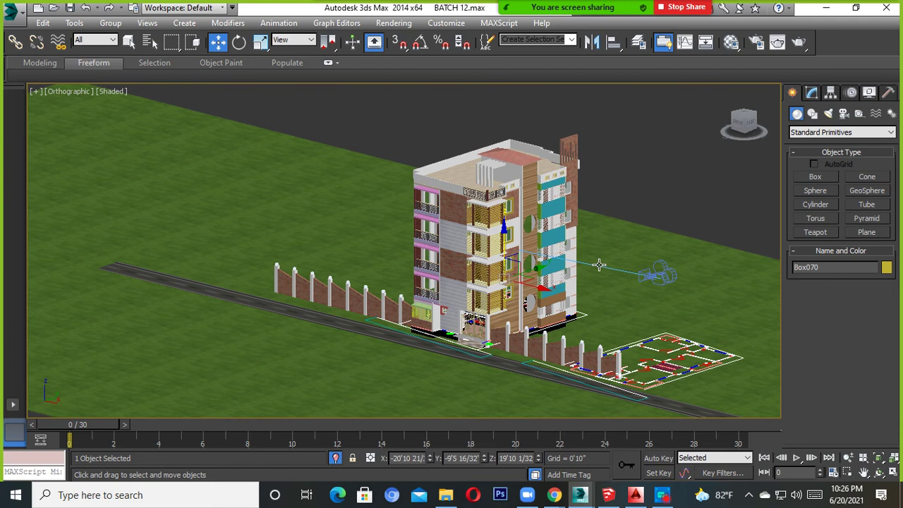
{"action": "scroll", "coordinate": [547, 264], "scroll_direction": "up", "scroll_amount": 5}
{"action": "left_click", "coordinate": [477, 224]}
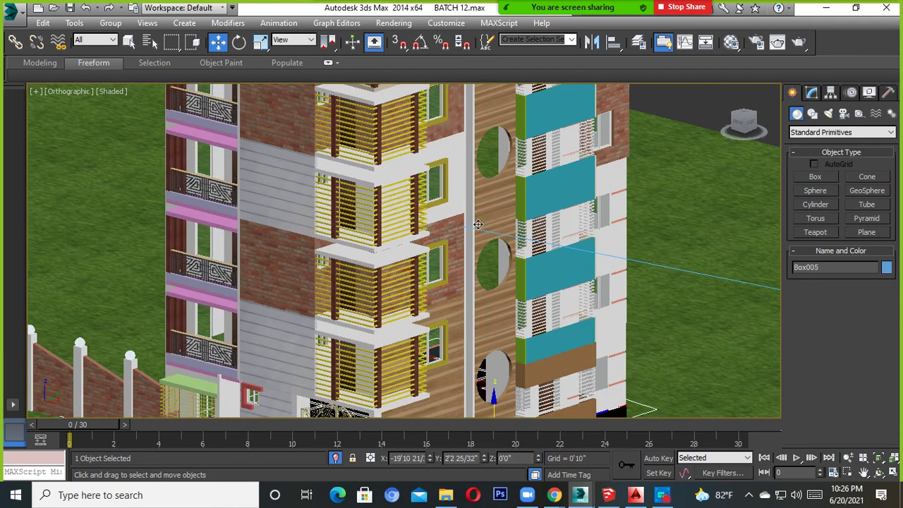
{"action": "scroll", "coordinate": [478, 229], "scroll_direction": "down", "scroll_amount": 5}
{"action": "left_click", "coordinate": [608, 195]}
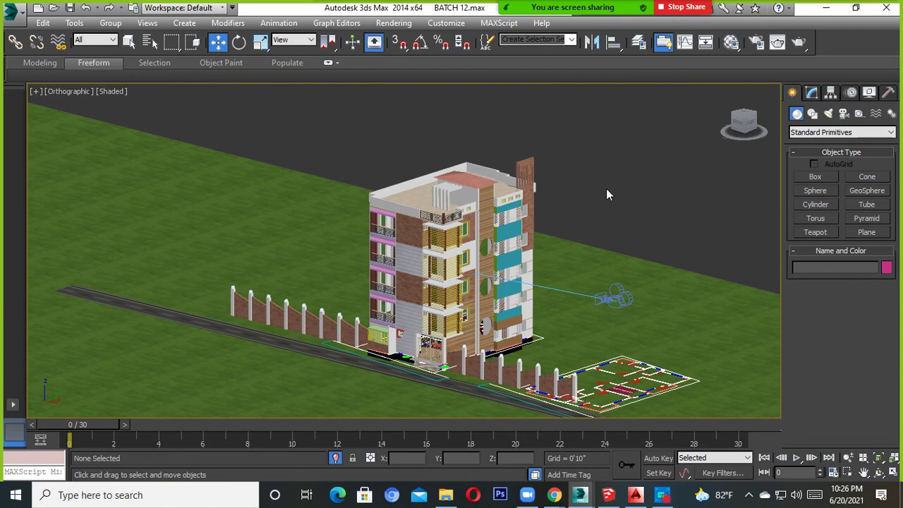
{"action": "scroll", "coordinate": [414, 301], "scroll_direction": "up", "scroll_amount": 5}
{"action": "left_click", "coordinate": [407, 288]}
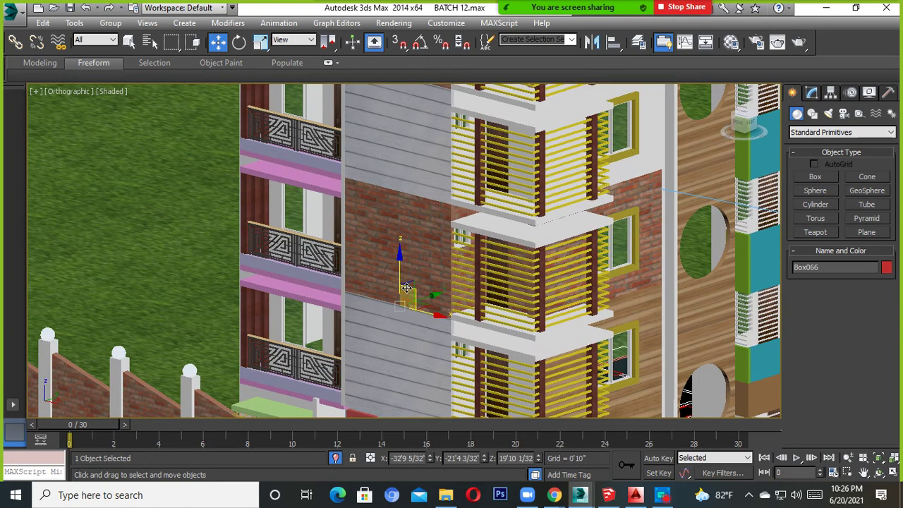
{"action": "scroll", "coordinate": [424, 289], "scroll_direction": "down", "scroll_amount": 5}
{"action": "mouse_move", "coordinate": [480, 304]}
{"action": "middle_mouse_down", "text": "alt"}
{"action": "mouse_move", "coordinate": [590, 300]}
{"action": "mouse_move", "coordinate": [550, 228]}
{"action": "mouse_move", "coordinate": [575, 314]}
{"action": "middle_mouse_up", "text": "alt"}
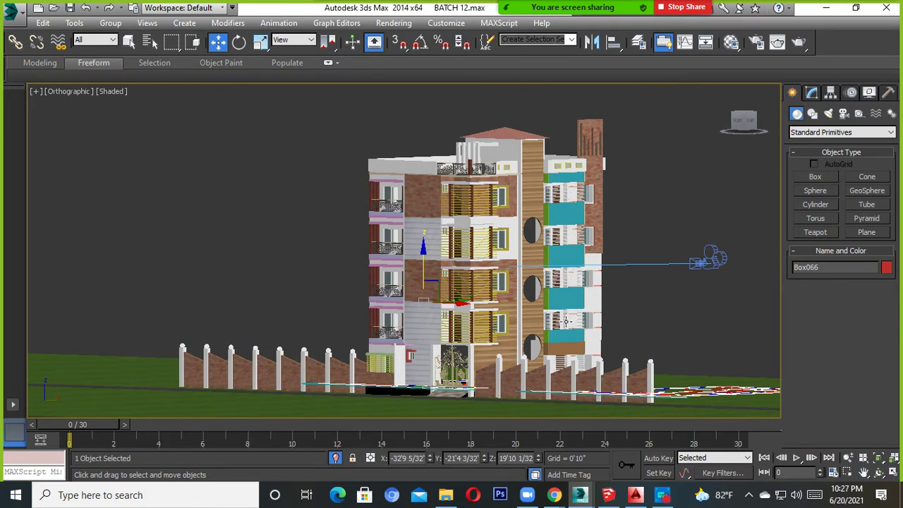
{"action": "middle_click_drag", "start_coordinate": [565, 322], "coordinate": [562, 325], "text": "alt"}
{"action": "mouse_move", "coordinate": [474, 291]}
{"action": "middle_mouse_down", "text": "alt"}
{"action": "mouse_move", "coordinate": [500, 282]}
{"action": "mouse_move", "coordinate": [495, 313]}
{"action": "middle_mouse_up", "text": "alt"}
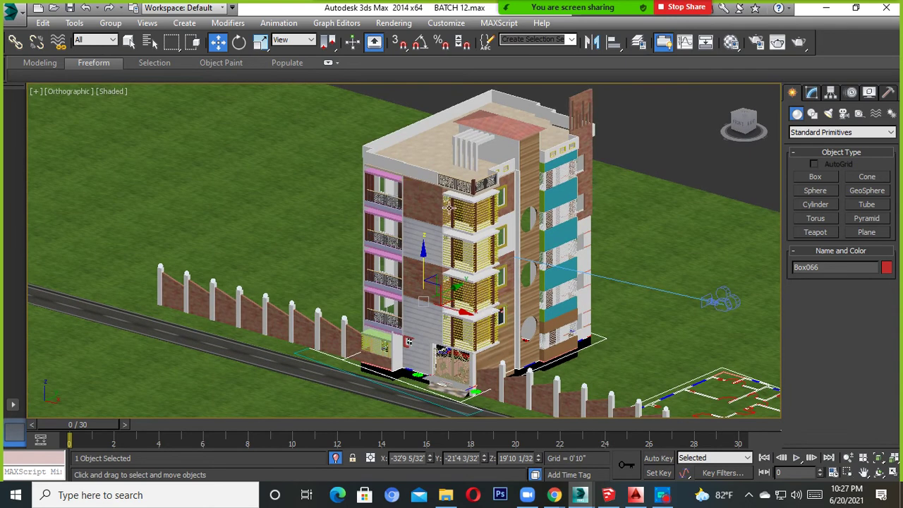
{"action": "scroll", "coordinate": [449, 208], "scroll_direction": "down", "scroll_amount": 3}
{"action": "middle_click_drag", "start_coordinate": [448, 208], "coordinate": [540, 326], "text": "alt"}
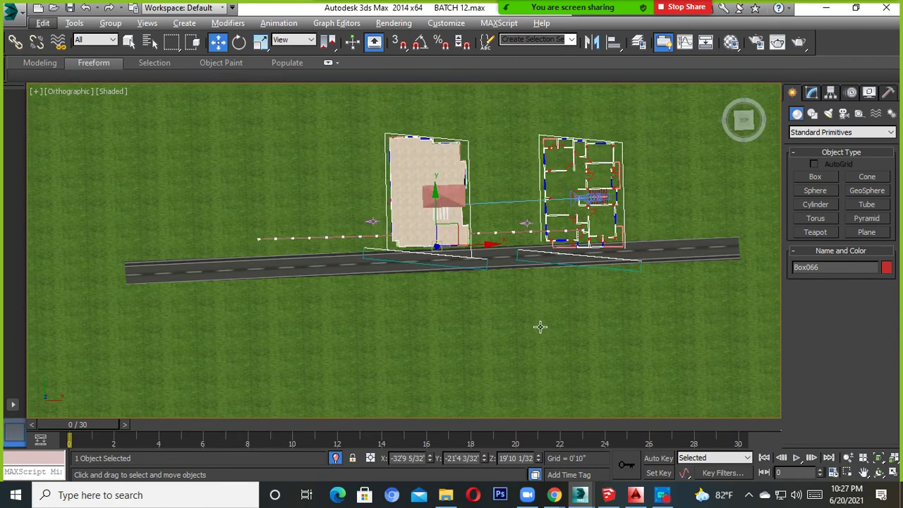
{"action": "mouse_move", "coordinate": [503, 238]}
{"action": "middle_mouse_down", "text": "alt"}
{"action": "mouse_move", "coordinate": [459, 261]}
{"action": "mouse_move", "coordinate": [456, 237]}
{"action": "middle_mouse_up", "text": "alt"}
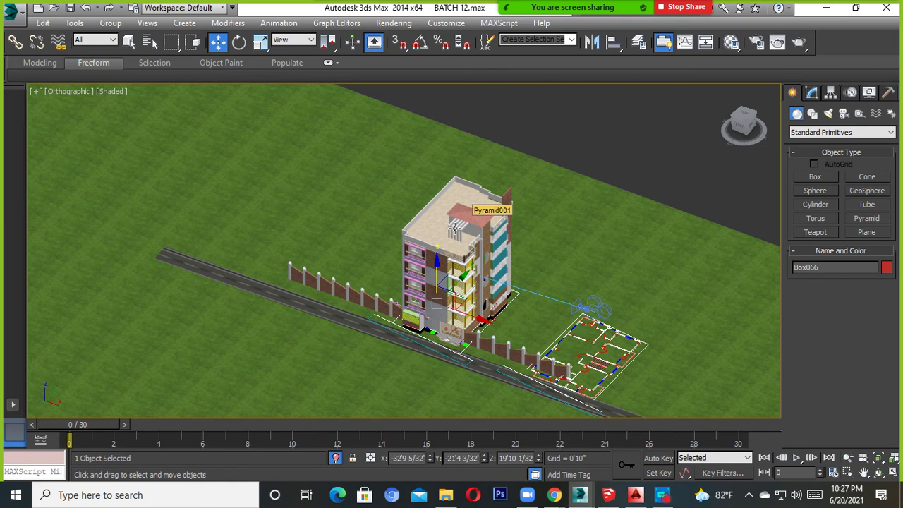
{"action": "left_click", "coordinate": [446, 494]}
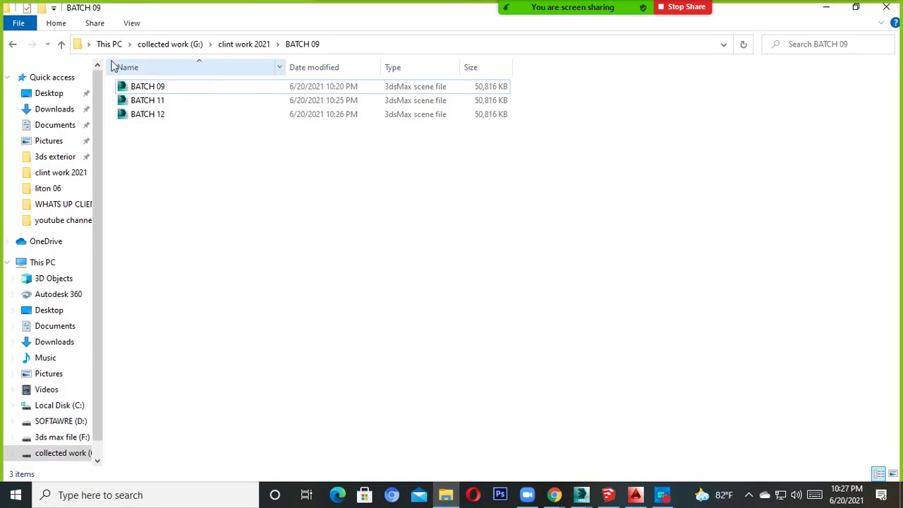
{"action": "left_click", "coordinate": [62, 44]}
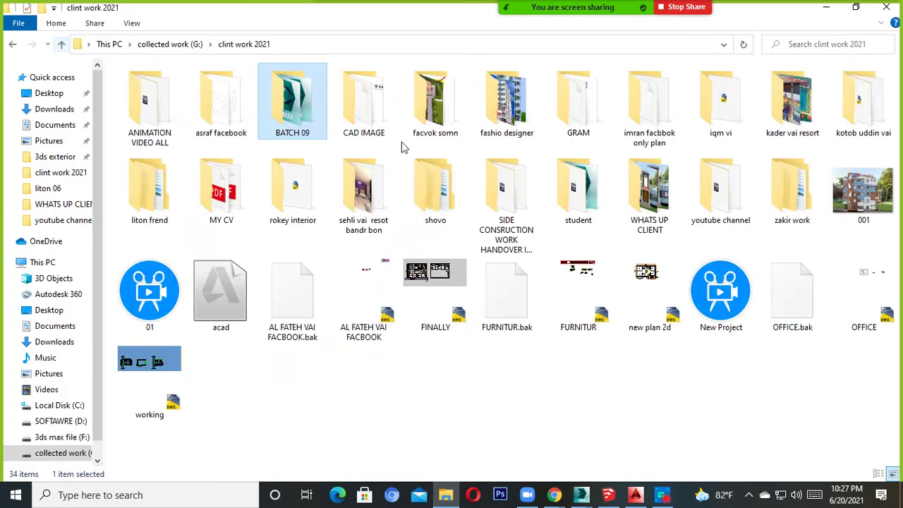
{"action": "double_click", "coordinate": [319, 121]}
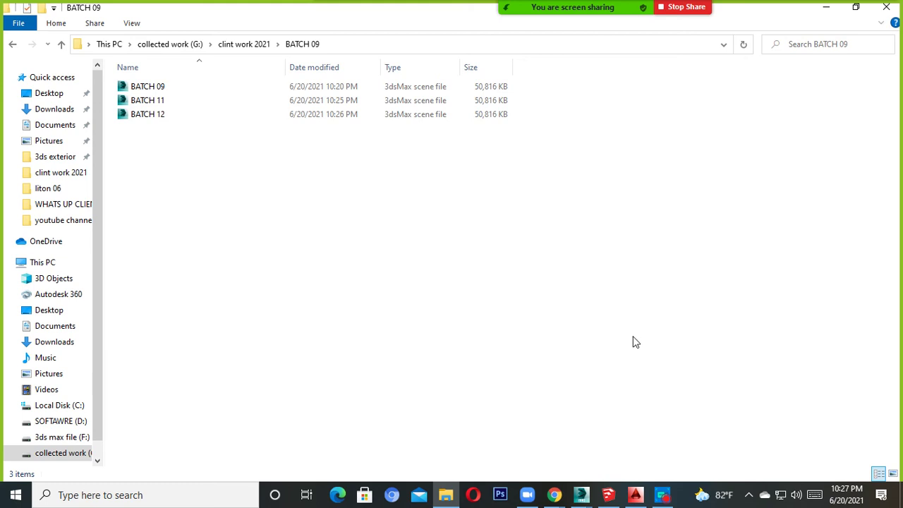
{"action": "mouse_move", "coordinate": [581, 494]}
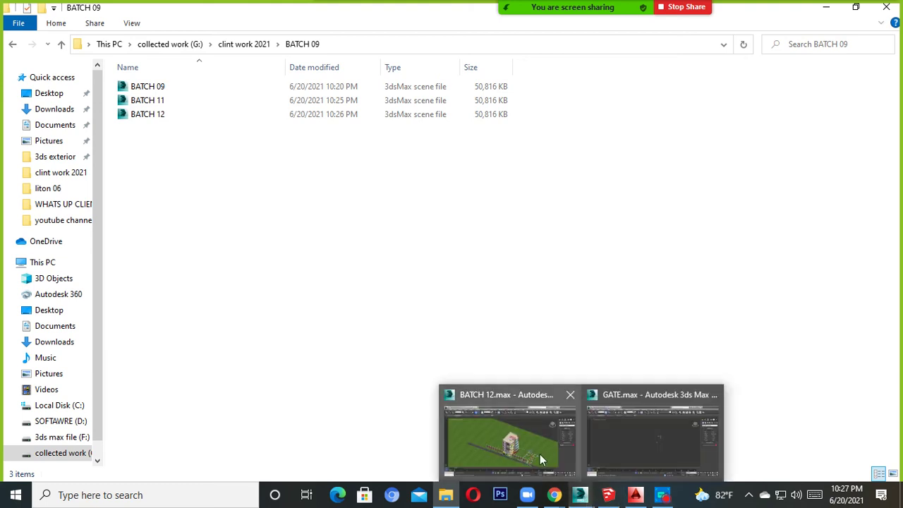
{"action": "left_click", "coordinate": [554, 434]}
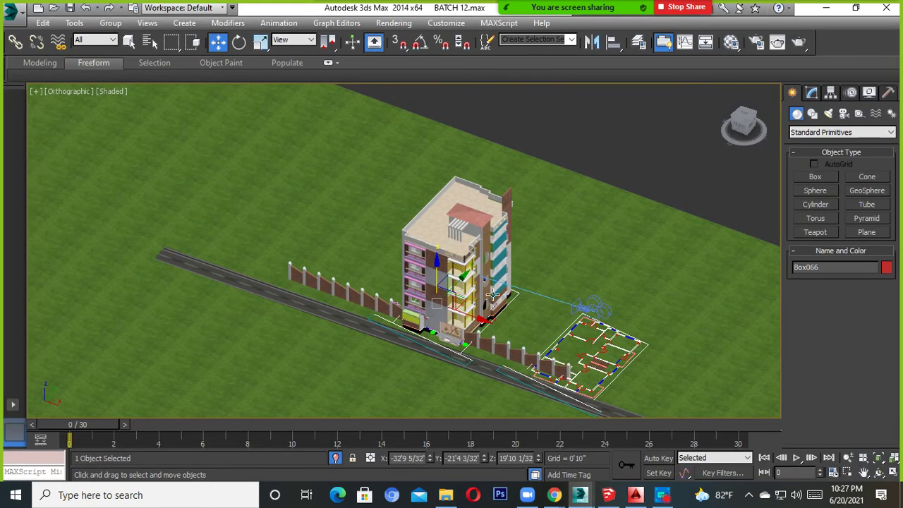
{"action": "scroll", "coordinate": [494, 295], "scroll_direction": "down", "scroll_amount": 3}
{"action": "scroll", "coordinate": [487, 297], "scroll_direction": "down", "scroll_amount": 2}
{"action": "scroll", "coordinate": [467, 305], "scroll_direction": "up", "scroll_amount": 5}
{"action": "scroll", "coordinate": [468, 305], "scroll_direction": "down", "scroll_amount": 2}
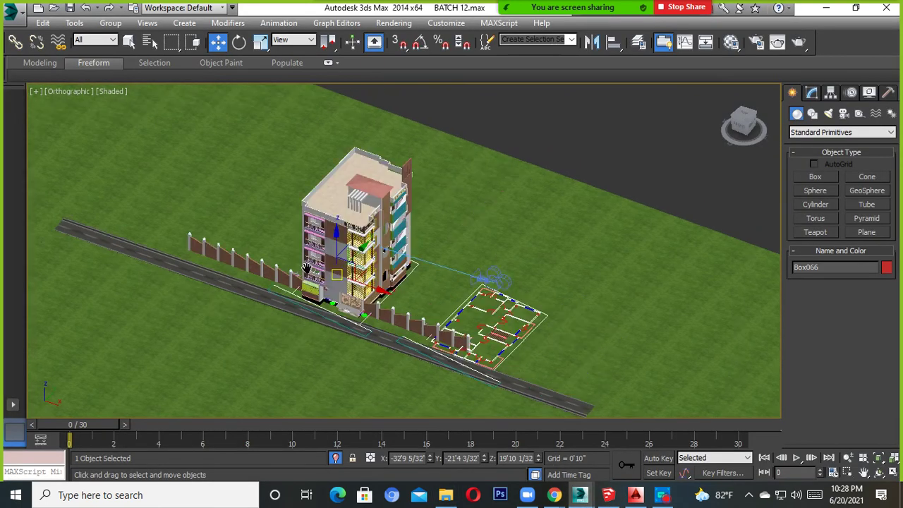
{"action": "scroll", "coordinate": [508, 268], "scroll_direction": "up", "scroll_amount": 2}
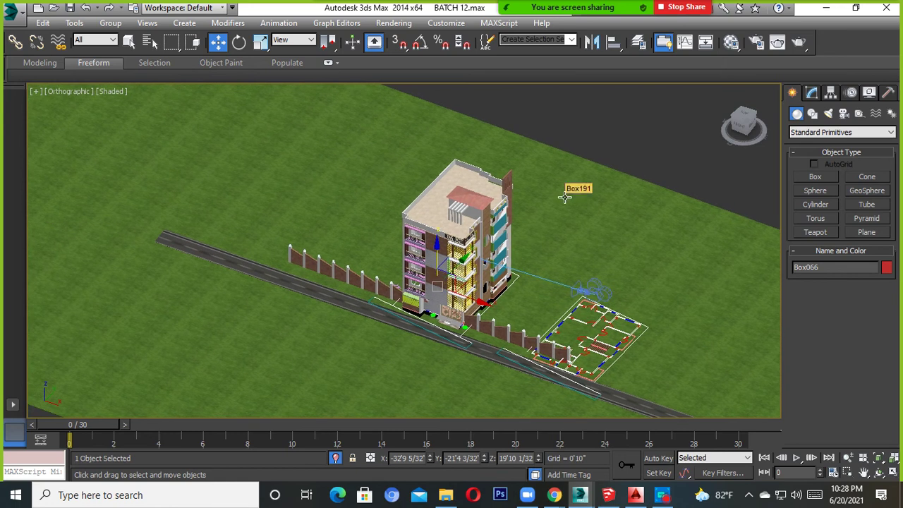
Step: Navigate to Documents > 3dsMax > autoback to view the AutoBackup and recover files
{"action": "left_click", "coordinate": [451, 501]}
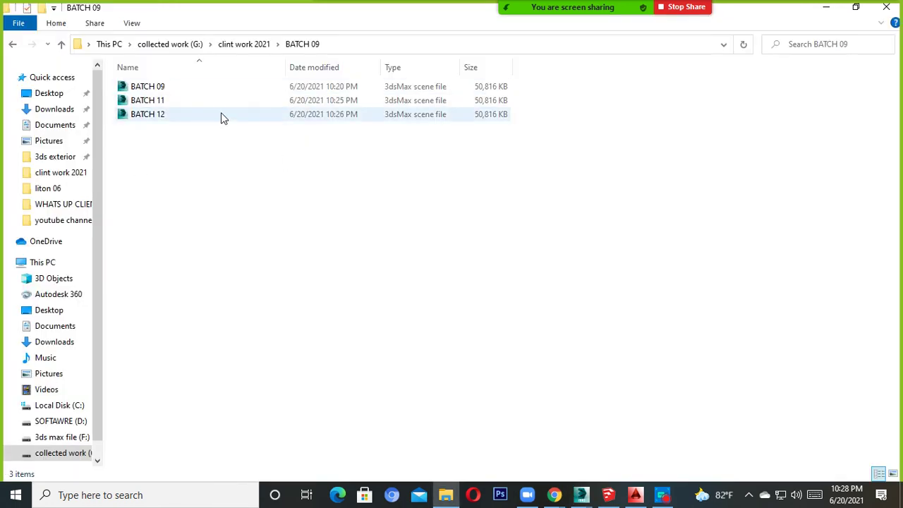
{"action": "left_click", "coordinate": [51, 129]}
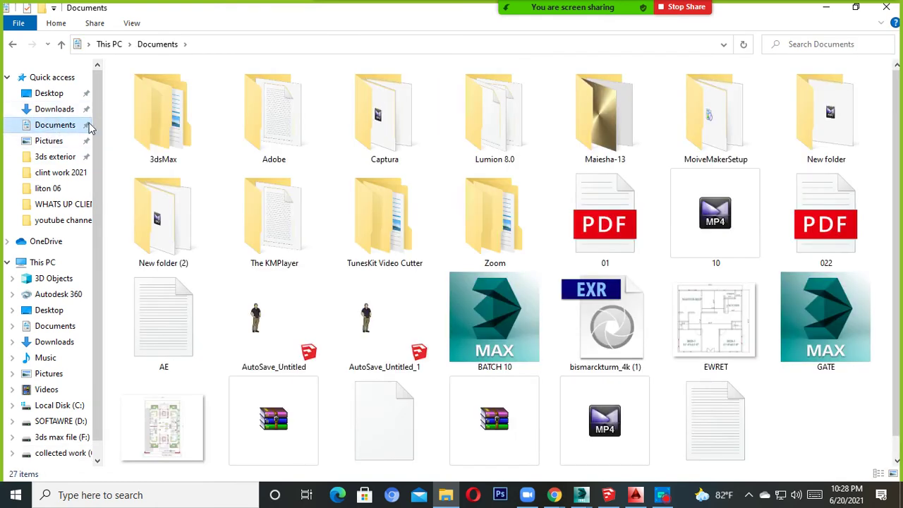
{"action": "double_click", "coordinate": [157, 130]}
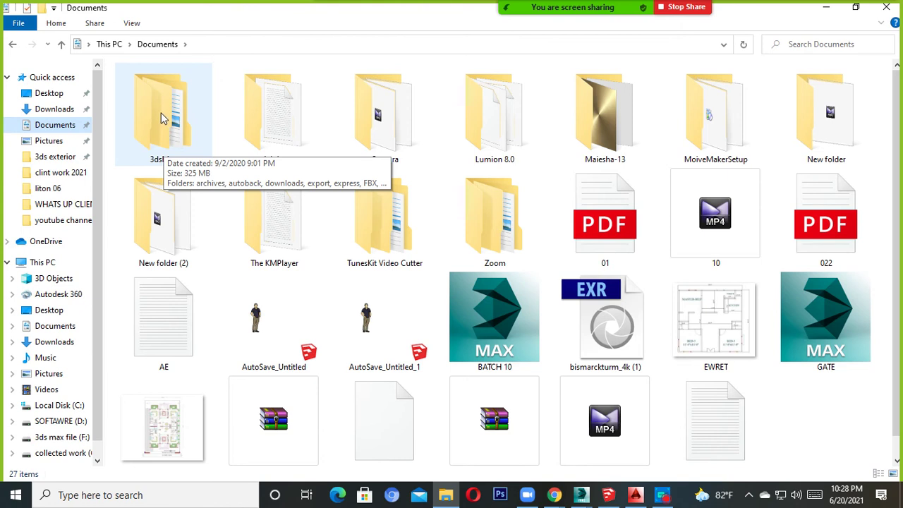
{"action": "double_click", "coordinate": [161, 118]}
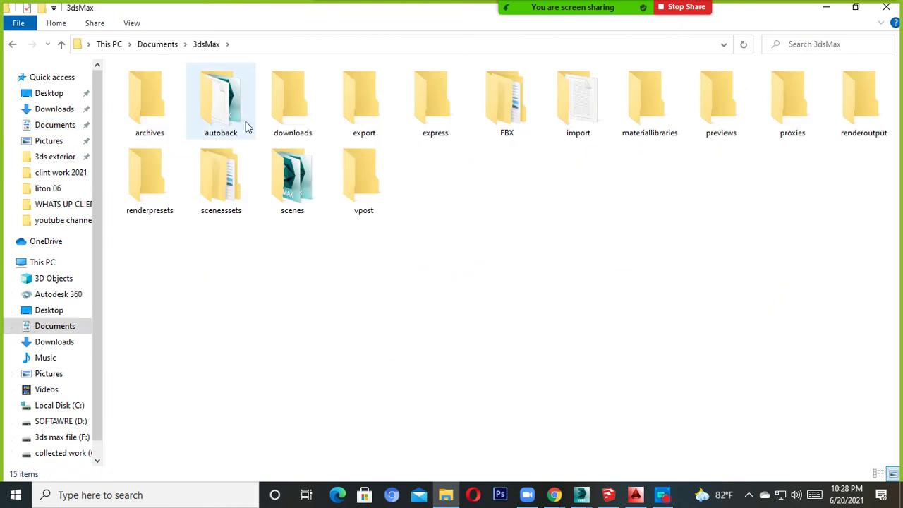
{"action": "double_click", "coordinate": [221, 108]}
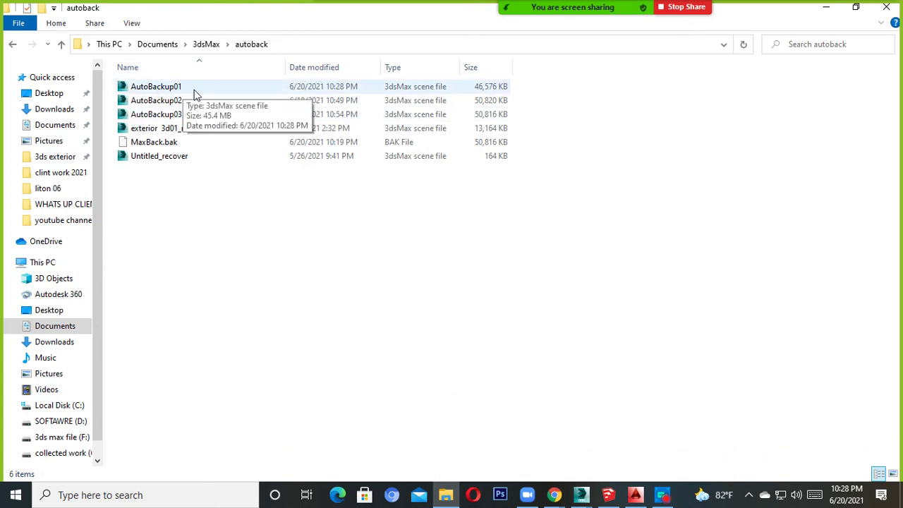
{"action": "left_click", "coordinate": [826, 7]}
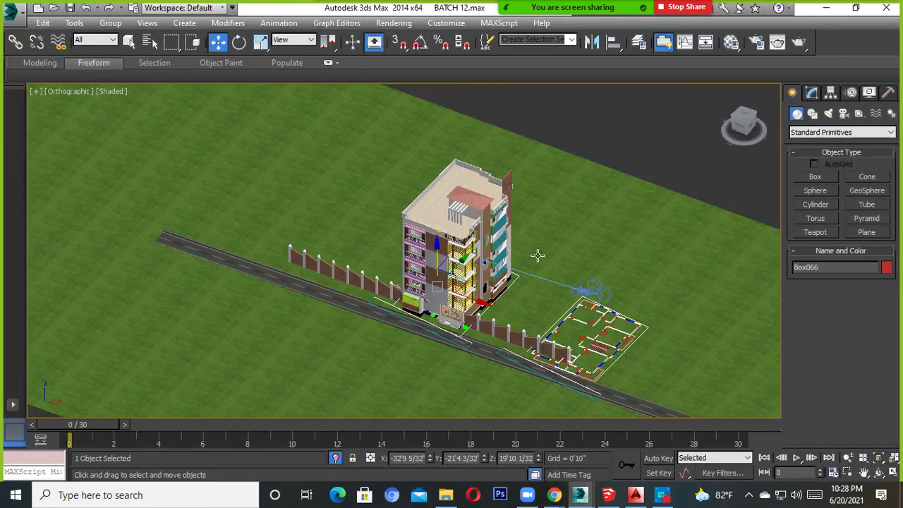
{"action": "scroll", "coordinate": [537, 255], "scroll_direction": "down", "scroll_amount": 5}
{"action": "middle_click_drag", "start_coordinate": [565, 186], "coordinate": [566, 304], "text": "alt"}
{"action": "scroll", "coordinate": [493, 261], "scroll_direction": "up", "scroll_amount": 5}
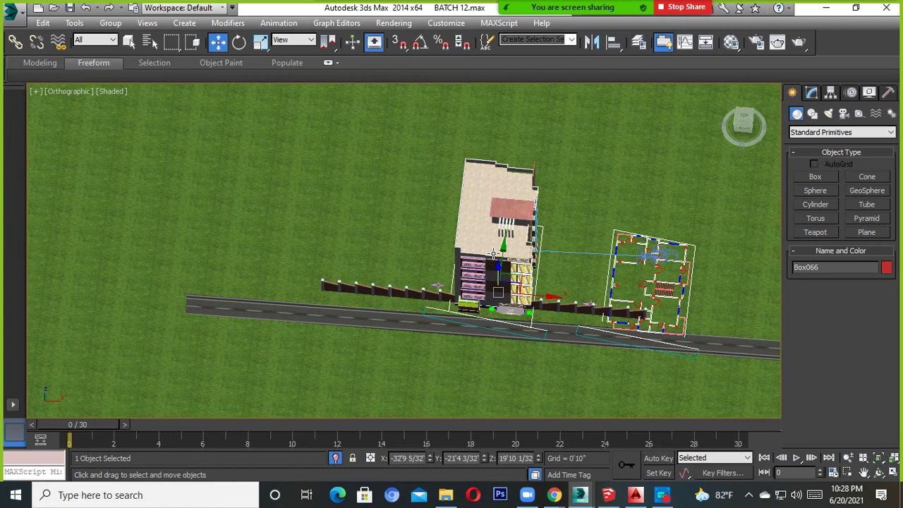
{"action": "scroll", "coordinate": [494, 253], "scroll_direction": "down", "scroll_amount": 3}
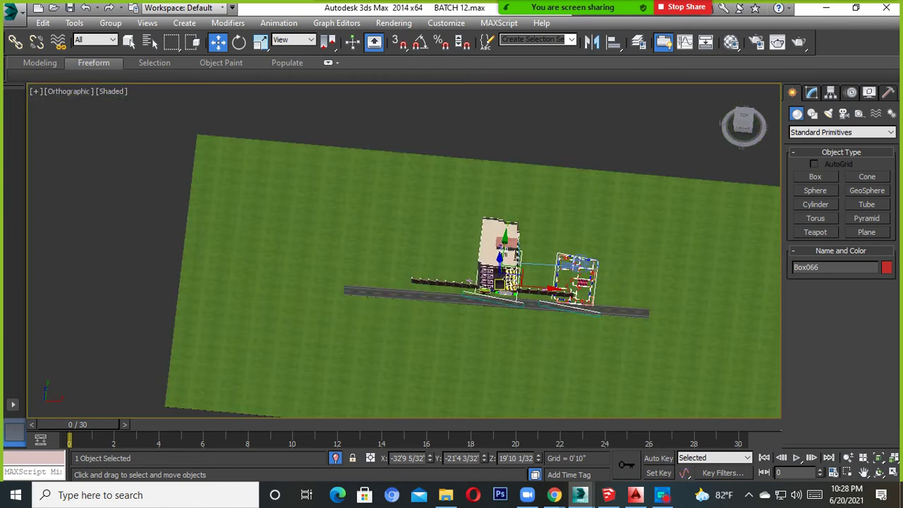
{"action": "mouse_move", "coordinate": [494, 252]}
{"action": "middle_mouse_down", "text": "alt"}
{"action": "mouse_move", "coordinate": [548, 311]}
{"action": "mouse_move", "coordinate": [536, 294]}
{"action": "mouse_move", "coordinate": [539, 278]}
{"action": "mouse_move", "coordinate": [574, 290]}
{"action": "mouse_move", "coordinate": [514, 302]}
{"action": "mouse_move", "coordinate": [462, 347]}
{"action": "mouse_move", "coordinate": [436, 339]}
{"action": "mouse_move", "coordinate": [533, 303]}
{"action": "mouse_move", "coordinate": [544, 328]}
{"action": "mouse_move", "coordinate": [699, 272]}
{"action": "middle_mouse_up", "text": "alt"}
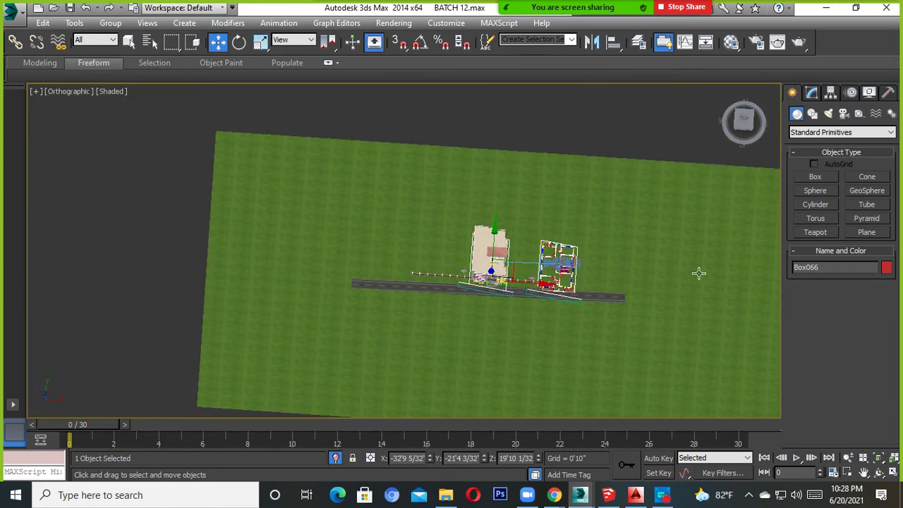
{"action": "left_click", "coordinate": [745, 118]}
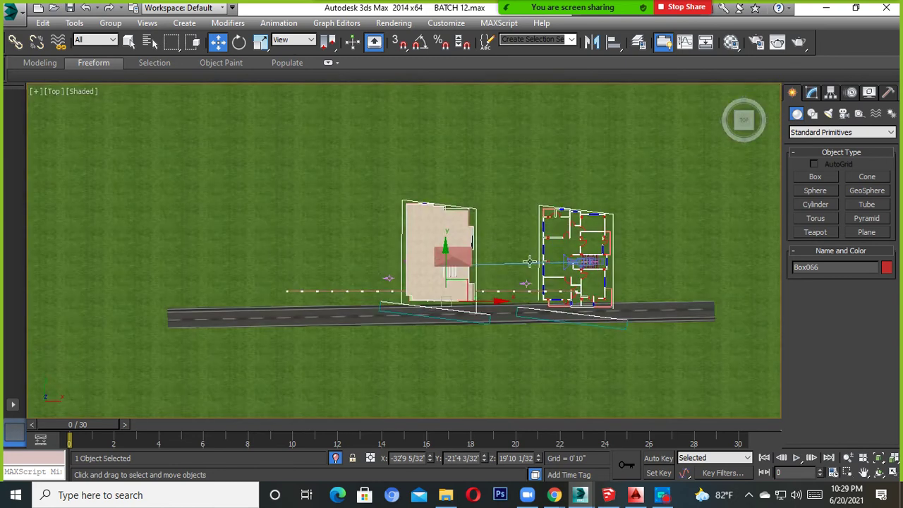
{"action": "mouse_move", "coordinate": [529, 256]}
{"action": "middle_mouse_down", "text": "alt"}
{"action": "mouse_move", "coordinate": [545, 263]}
{"action": "mouse_move", "coordinate": [839, 180]}
{"action": "middle_mouse_up", "text": "alt"}
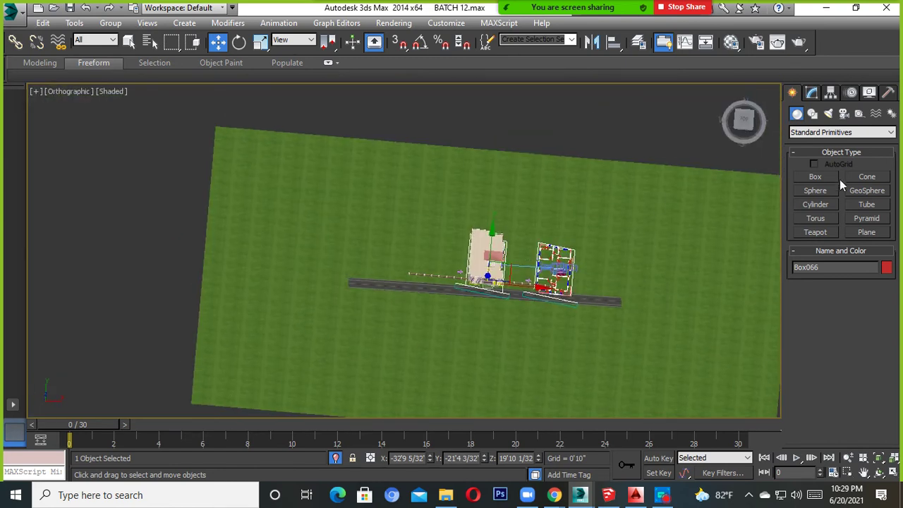
{"action": "left_click", "coordinate": [744, 120]}
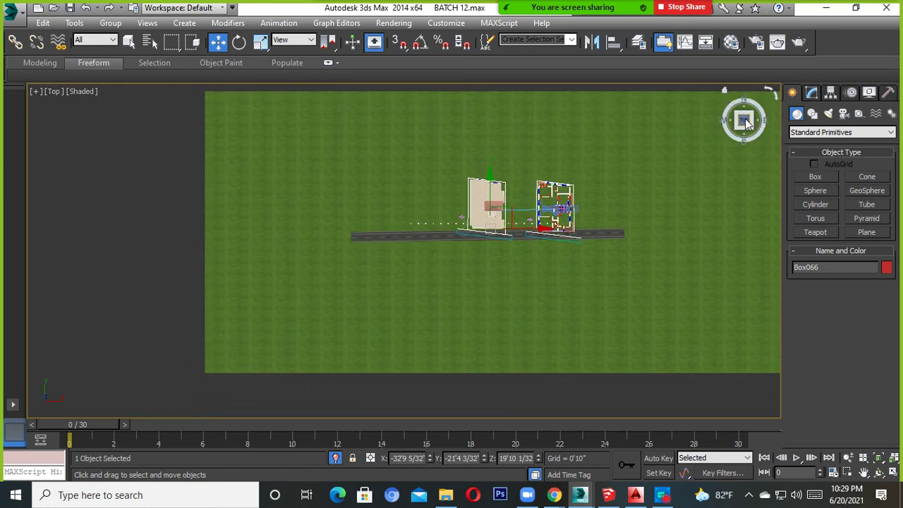
{"action": "middle_click_drag", "start_coordinate": [522, 212], "coordinate": [506, 268]}
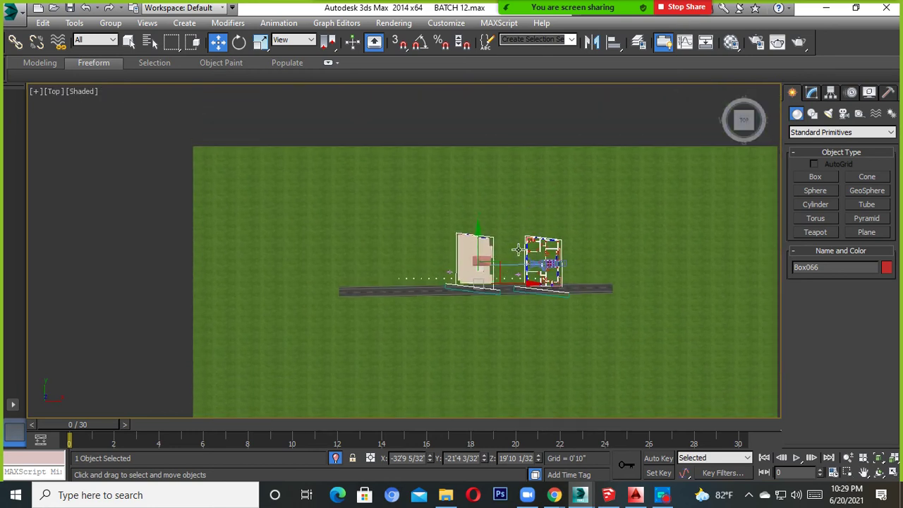
{"action": "scroll", "coordinate": [492, 278], "scroll_direction": "up", "scroll_amount": 2}
{"action": "scroll", "coordinate": [492, 278], "scroll_direction": "up", "scroll_amount": 2}
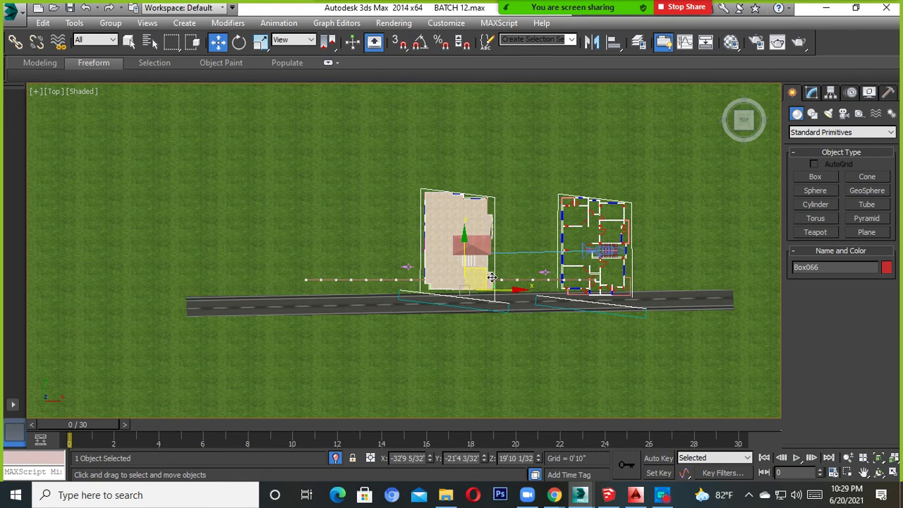
{"action": "middle_click_drag", "start_coordinate": [498, 282], "coordinate": [442, 236], "text": "alt"}
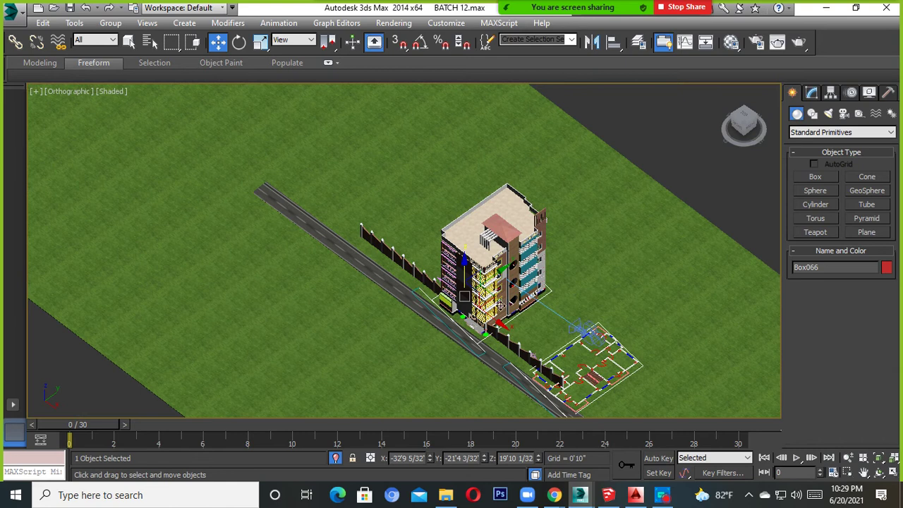
{"action": "scroll", "coordinate": [500, 306], "scroll_direction": "up", "scroll_amount": 3}
{"action": "left_click", "coordinate": [62, 93]}
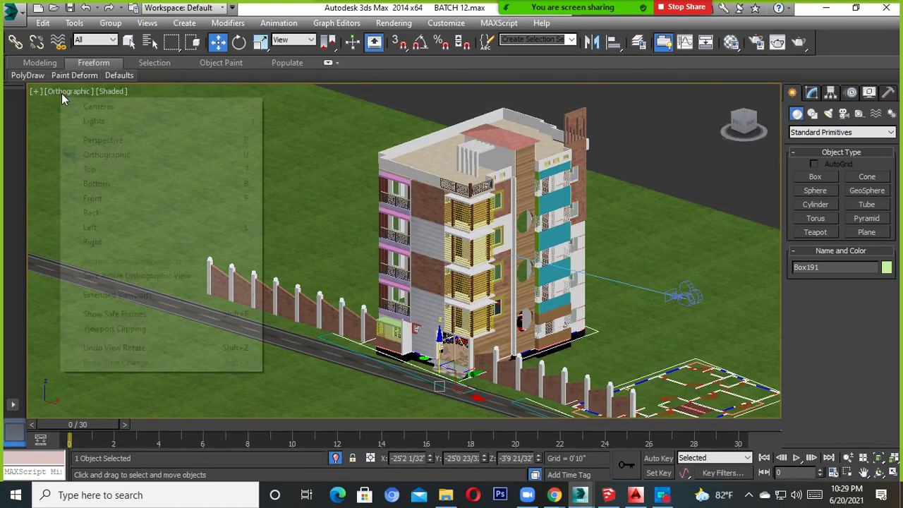
{"action": "left_click", "coordinate": [112, 92]}
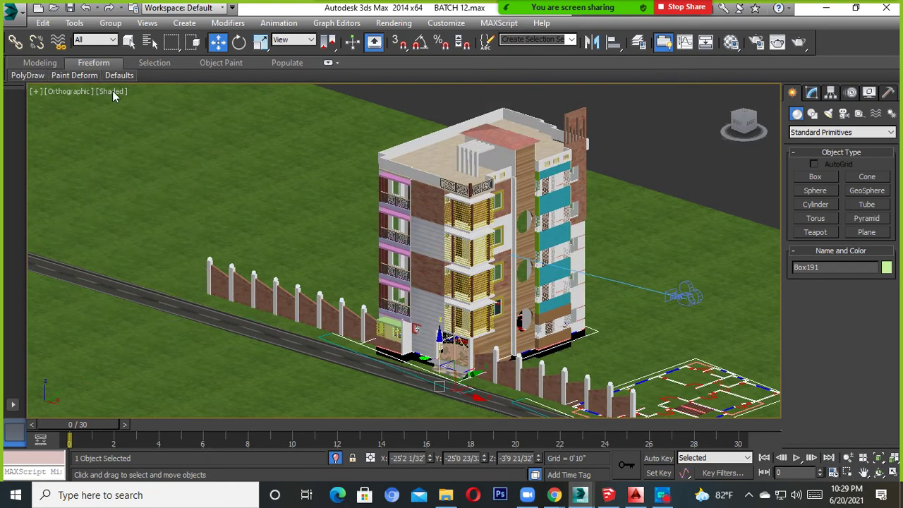
{"action": "left_click", "coordinate": [149, 107]}
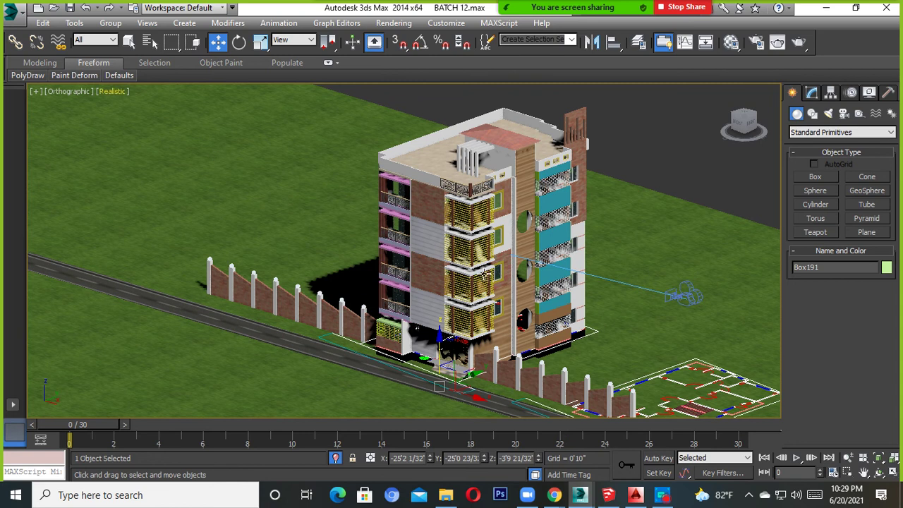
{"action": "scroll", "coordinate": [503, 280], "scroll_direction": "up", "scroll_amount": 5}
{"action": "middle_click_drag", "start_coordinate": [487, 296], "coordinate": [483, 315], "text": "alt"}
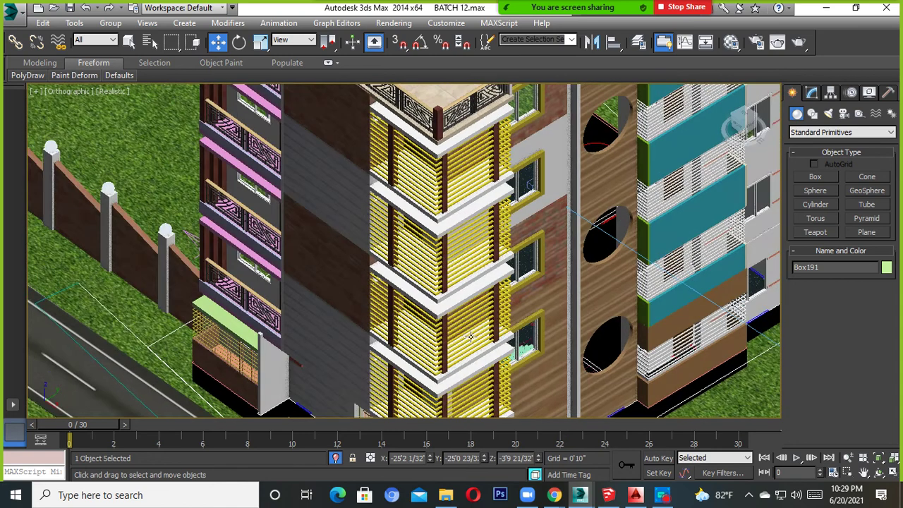
{"action": "scroll", "coordinate": [471, 331], "scroll_direction": "down", "scroll_amount": 4}
{"action": "left_click", "coordinate": [117, 92]}
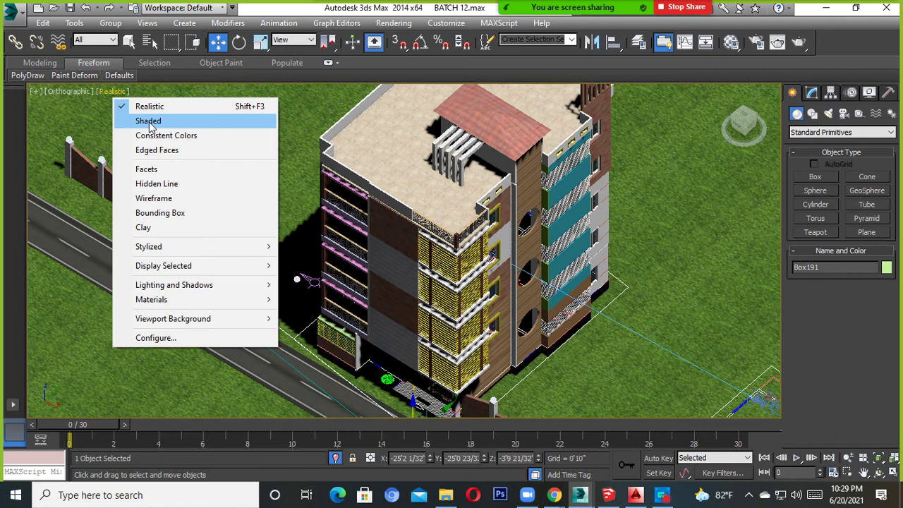
{"action": "left_click", "coordinate": [148, 121]}
{"action": "scroll", "coordinate": [455, 259], "scroll_direction": "up", "scroll_amount": 2}
{"action": "scroll", "coordinate": [470, 226], "scroll_direction": "up", "scroll_amount": 3}
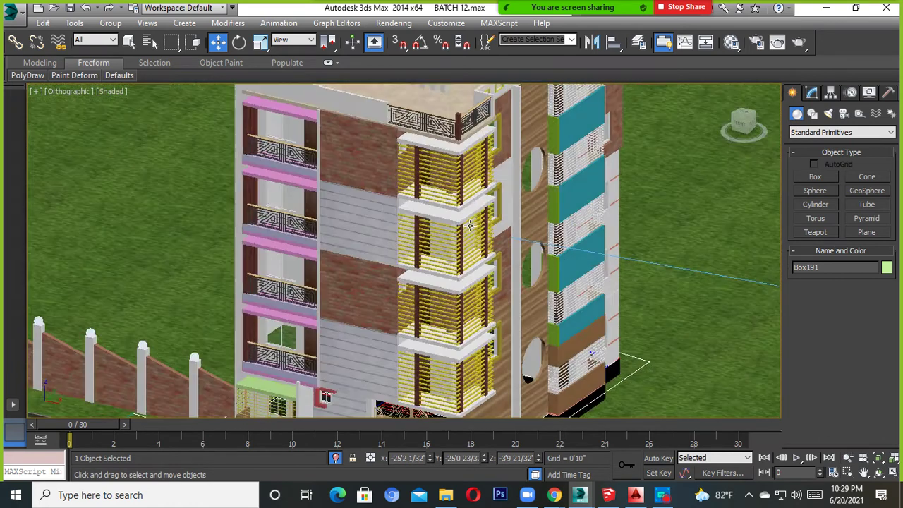
{"action": "mouse_move", "coordinate": [470, 226]}
{"action": "middle_mouse_down", "text": "alt"}
{"action": "mouse_move", "coordinate": [427, 217]}
{"action": "mouse_move", "coordinate": [468, 292]}
{"action": "mouse_move", "coordinate": [544, 306]}
{"action": "mouse_move", "coordinate": [519, 239]}
{"action": "mouse_move", "coordinate": [389, 277]}
{"action": "mouse_move", "coordinate": [665, 350]}
{"action": "mouse_move", "coordinate": [490, 320]}
{"action": "middle_mouse_up", "text": "alt"}
{"action": "scroll", "coordinate": [426, 217], "scroll_direction": "down", "scroll_amount": 10}
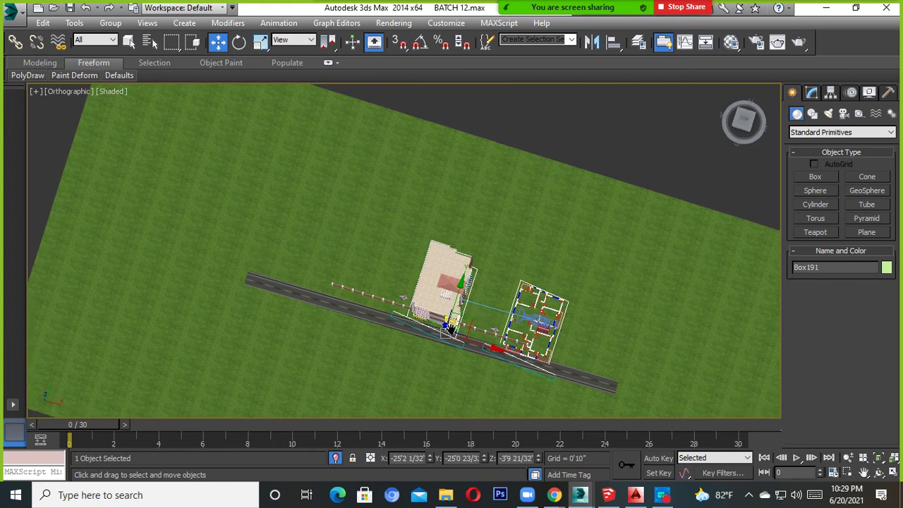
{"action": "middle_click_drag", "start_coordinate": [695, 237], "coordinate": [561, 265]}
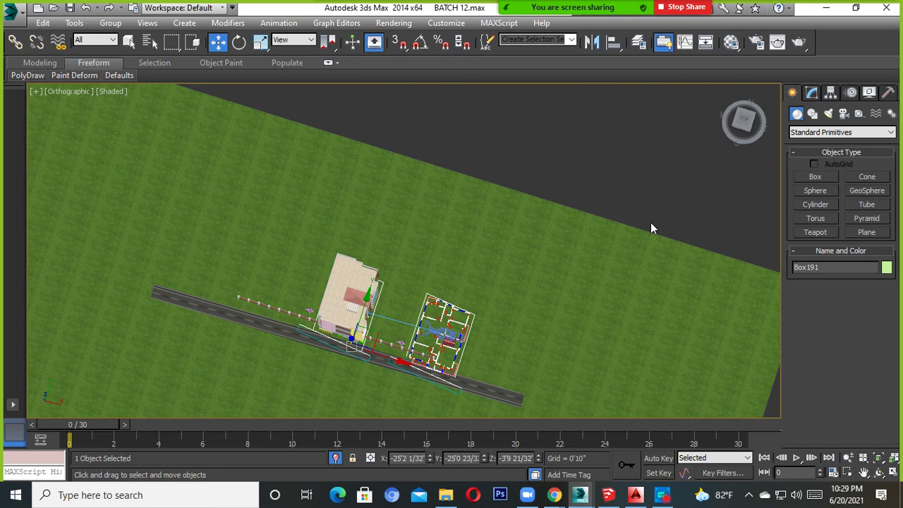
Step: Draw a tall green box, Box222, to serve as a test wall
{"action": "left_click", "coordinate": [814, 177]}
{"action": "middle_click_drag", "start_coordinate": [722, 232], "coordinate": [431, 298]}
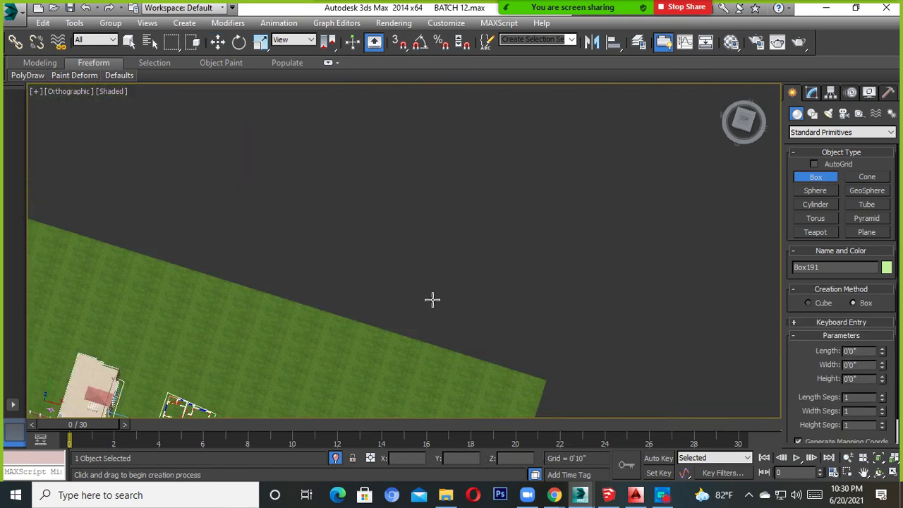
{"action": "left_click_drag", "start_coordinate": [431, 261], "coordinate": [580, 306]}
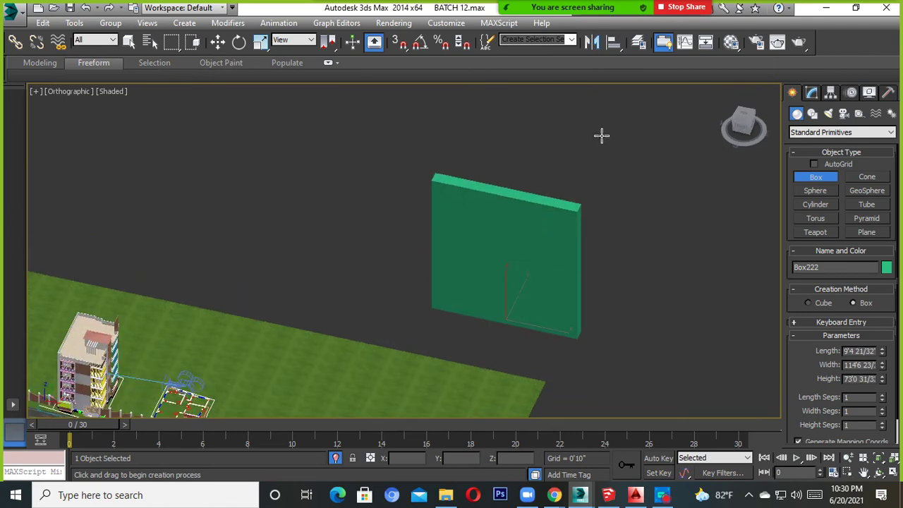
{"action": "left_click", "coordinate": [600, 134]}
{"action": "left_click", "coordinate": [218, 42]}
Step: Select the green wall box and raise it about 19'10" along Z
{"action": "left_click", "coordinate": [285, 129]}
{"action": "scroll", "coordinate": [505, 259], "scroll_direction": "up", "scroll_amount": 3}
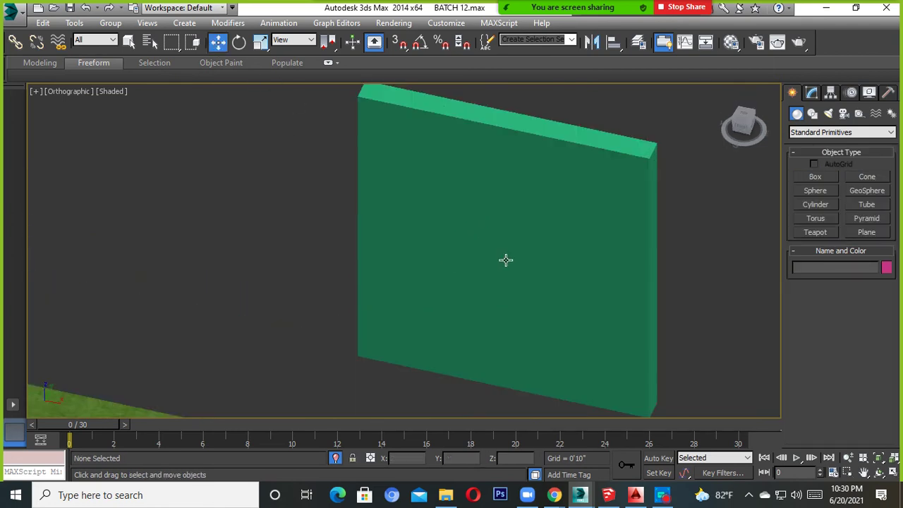
{"action": "left_click", "coordinate": [522, 272]}
{"action": "scroll", "coordinate": [563, 247], "scroll_direction": "up", "scroll_amount": 3}
{"action": "mouse_move", "coordinate": [562, 247]}
{"action": "middle_mouse_down", "text": "alt"}
{"action": "mouse_move", "coordinate": [548, 249]}
{"action": "mouse_move", "coordinate": [534, 285]}
{"action": "middle_mouse_up", "text": "alt"}
{"action": "scroll", "coordinate": [546, 265], "scroll_direction": "down", "scroll_amount": 2}
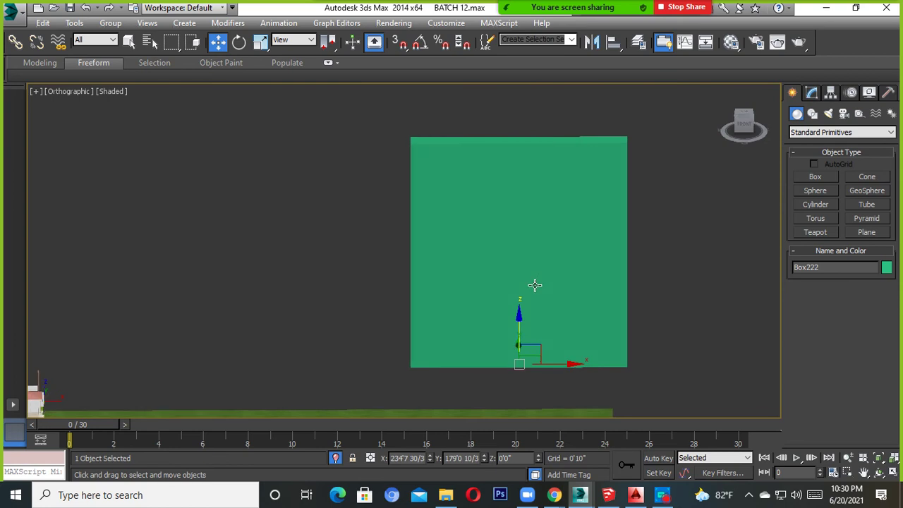
{"action": "middle_click_drag", "start_coordinate": [556, 256], "coordinate": [560, 252], "text": "alt"}
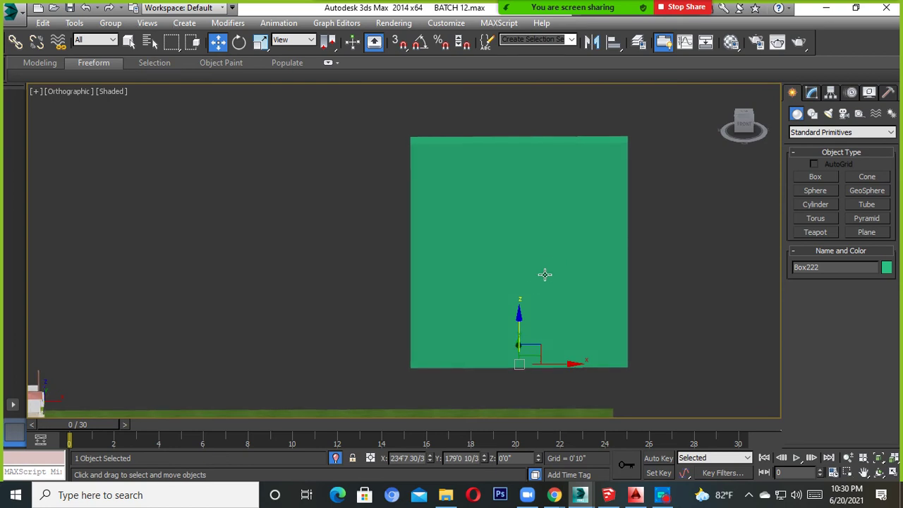
{"action": "scroll", "coordinate": [552, 251], "scroll_direction": "down", "scroll_amount": 3}
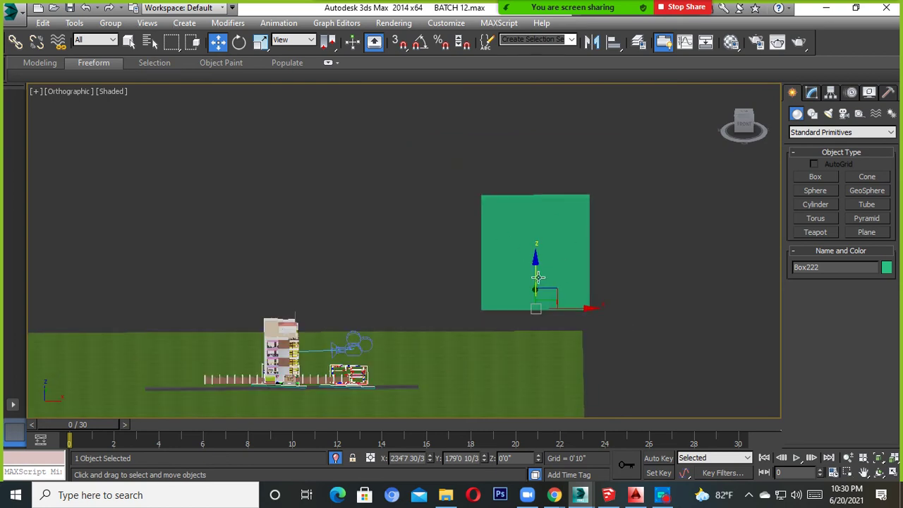
{"action": "left_click_drag", "start_coordinate": [534, 276], "coordinate": [534, 259]}
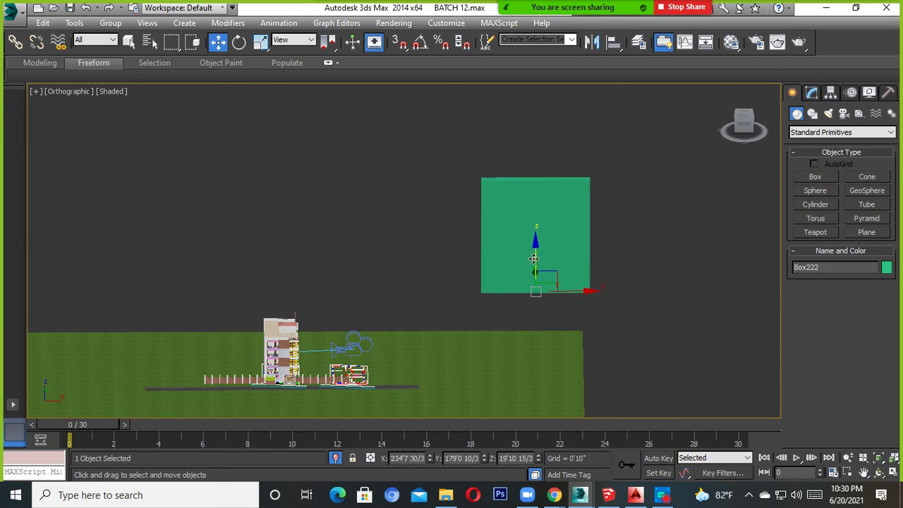
{"action": "scroll", "coordinate": [527, 267], "scroll_direction": "up", "scroll_amount": 1}
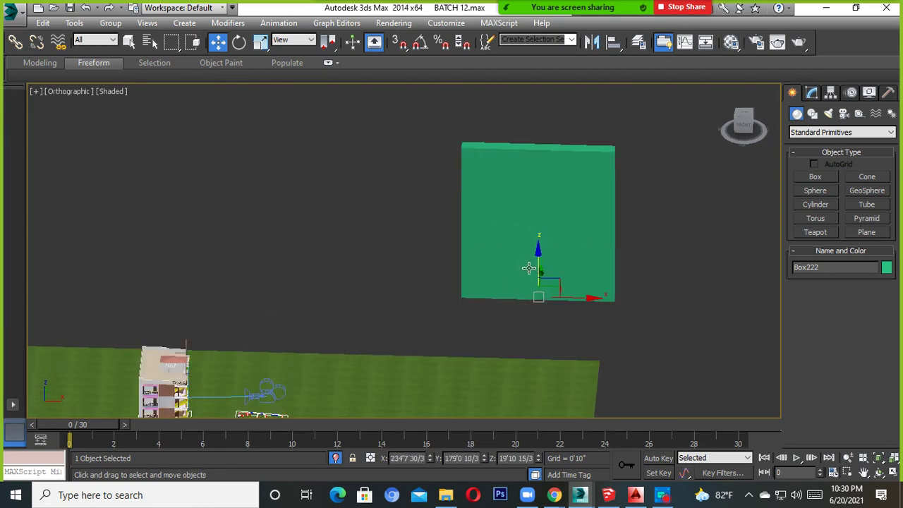
{"action": "scroll", "coordinate": [532, 263], "scroll_direction": "up", "scroll_amount": 1}
{"action": "scroll", "coordinate": [522, 296], "scroll_direction": "up", "scroll_amount": 1}
{"action": "scroll", "coordinate": [532, 287], "scroll_direction": "up", "scroll_amount": 3}
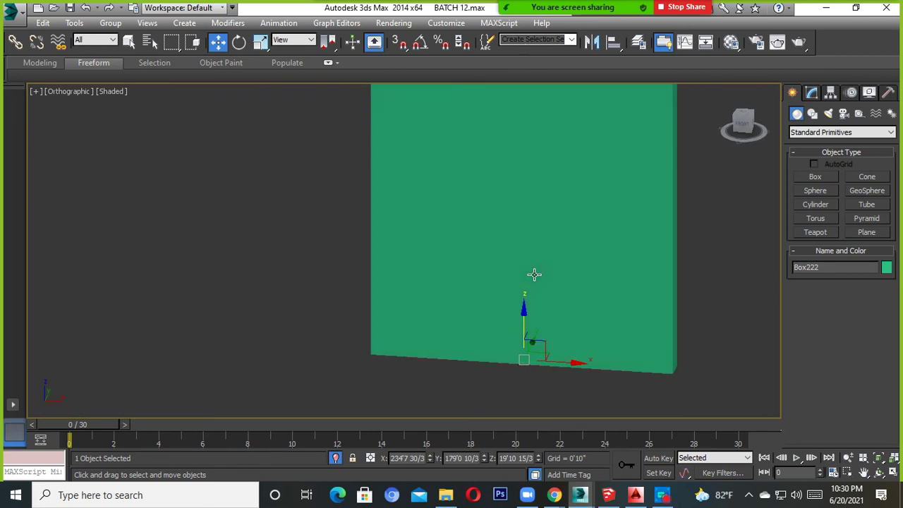
{"action": "scroll", "coordinate": [592, 295], "scroll_direction": "down", "scroll_amount": 2}
{"action": "scroll", "coordinate": [597, 307], "scroll_direction": "down", "scroll_amount": 1}
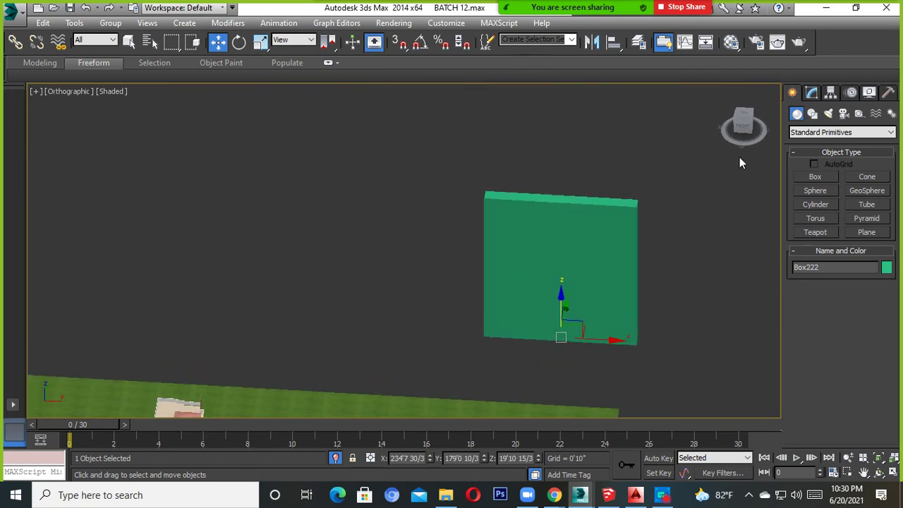
Step: Switch to the Front view and make Material Editor slot 09 active
{"action": "left_click", "coordinate": [743, 126]}
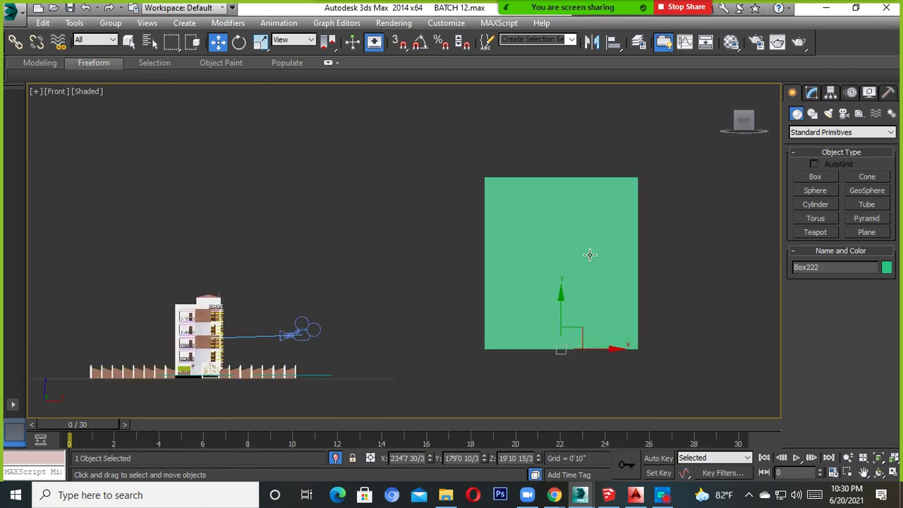
{"action": "key", "text": "m"}
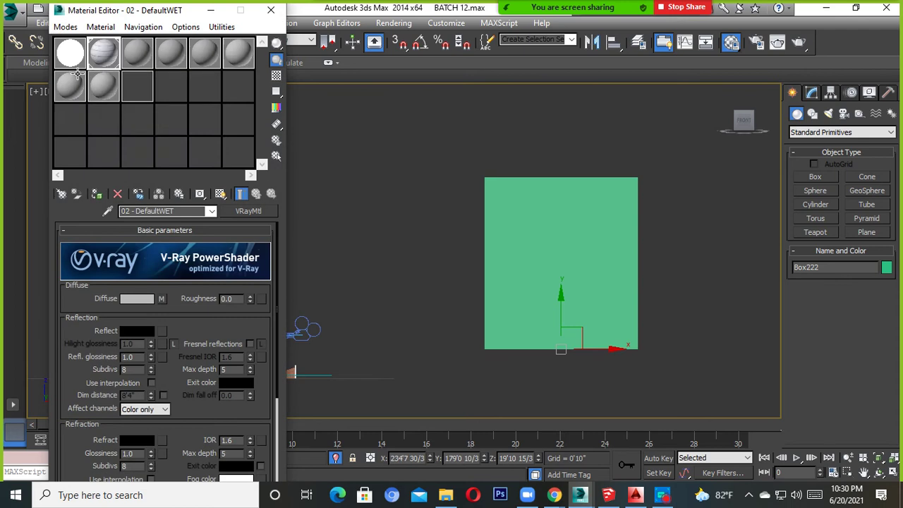
{"action": "left_click", "coordinate": [143, 87]}
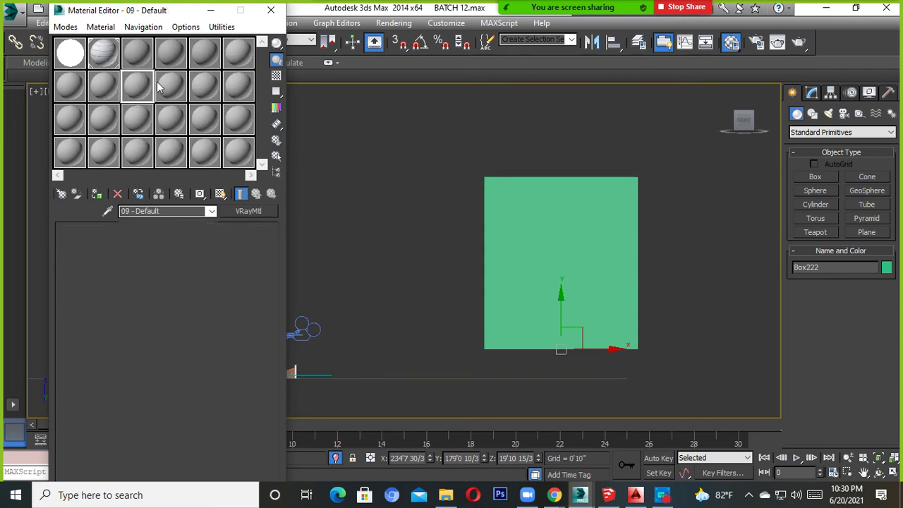
{"action": "left_click", "coordinate": [270, 10]}
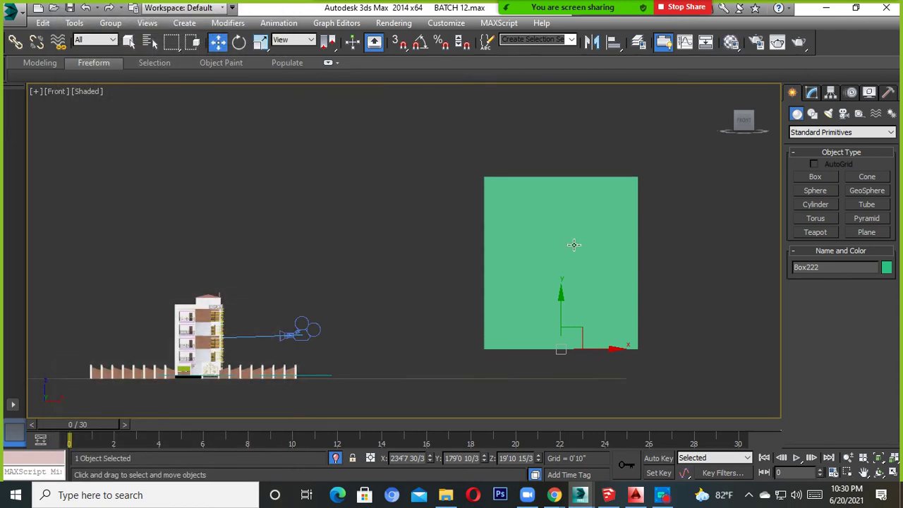
Step: Draw a new red box, Box223, against the green wall using snapping
{"action": "middle_click_drag", "start_coordinate": [574, 244], "coordinate": [560, 295], "text": "alt"}
{"action": "left_click", "coordinate": [818, 176]}
{"action": "key", "text": "s"}
{"action": "mouse_move", "coordinate": [661, 306]}
{"action": "middle_mouse_down", "text": "alt"}
{"action": "mouse_move", "coordinate": [586, 327]}
{"action": "mouse_move", "coordinate": [553, 322]}
{"action": "mouse_move", "coordinate": [569, 329]}
{"action": "middle_mouse_up", "text": "alt"}
{"action": "left_click_drag", "start_coordinate": [569, 328], "coordinate": [569, 338]}
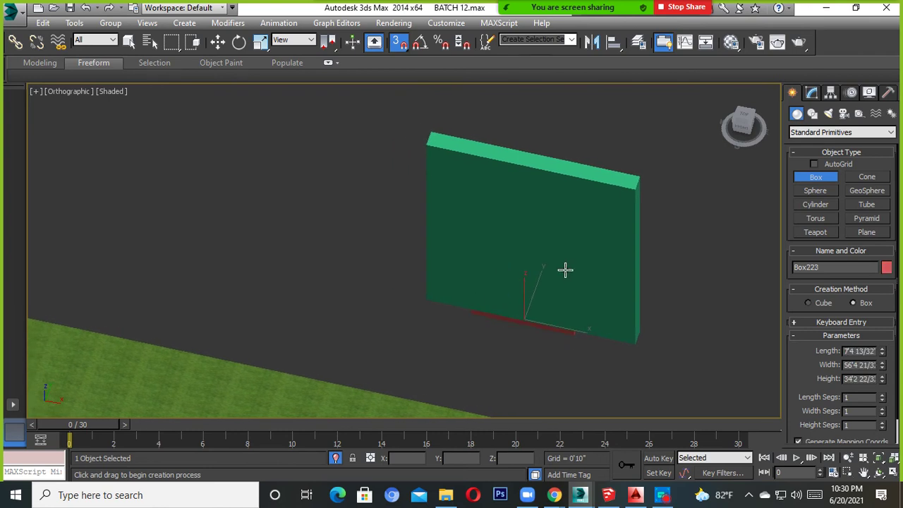
{"action": "left_click", "coordinate": [397, 138]}
Step: Raise the red box up the wall, enlarge it, and push it into the wall
{"action": "key", "text": "w"}
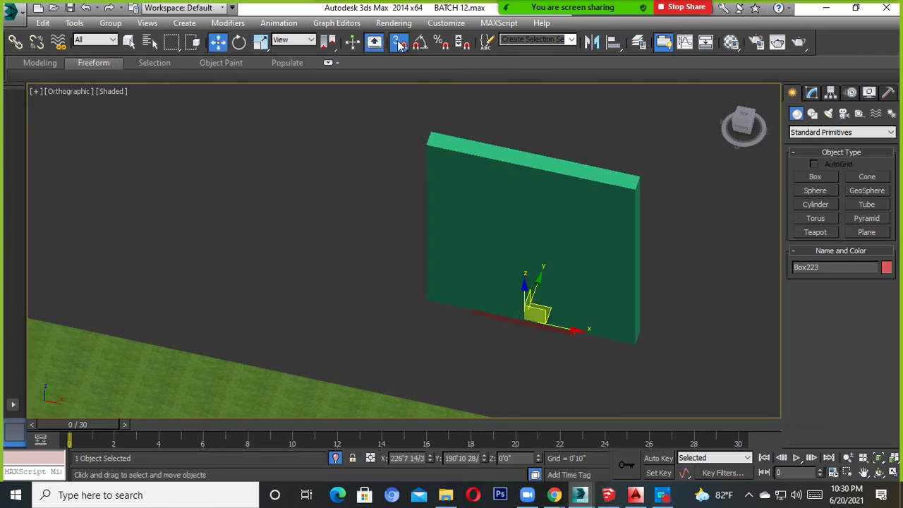
{"action": "left_click", "coordinate": [399, 44]}
{"action": "middle_click_drag", "start_coordinate": [487, 204], "coordinate": [494, 177], "text": "alt"}
{"action": "left_click_drag", "start_coordinate": [519, 295], "coordinate": [519, 188]}
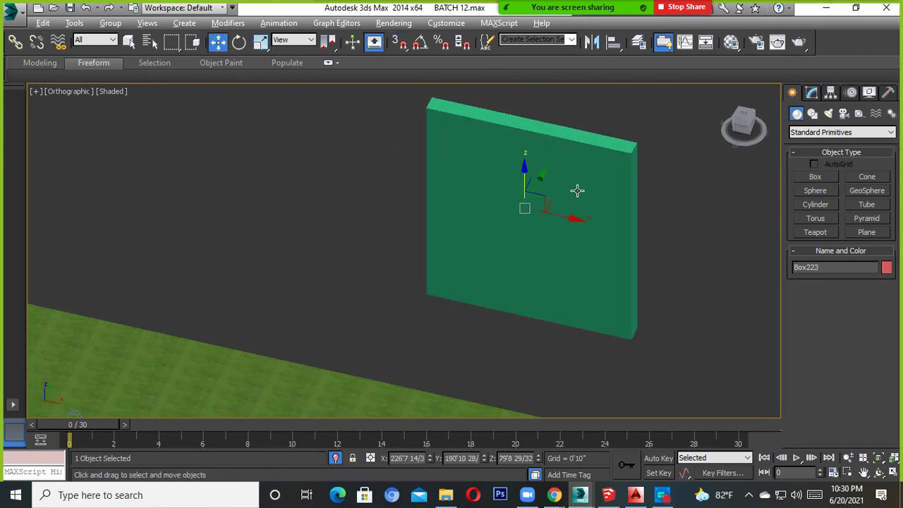
{"action": "middle_click_drag", "start_coordinate": [578, 192], "coordinate": [558, 184], "text": "alt"}
{"action": "left_click_drag", "start_coordinate": [558, 184], "coordinate": [513, 209]}
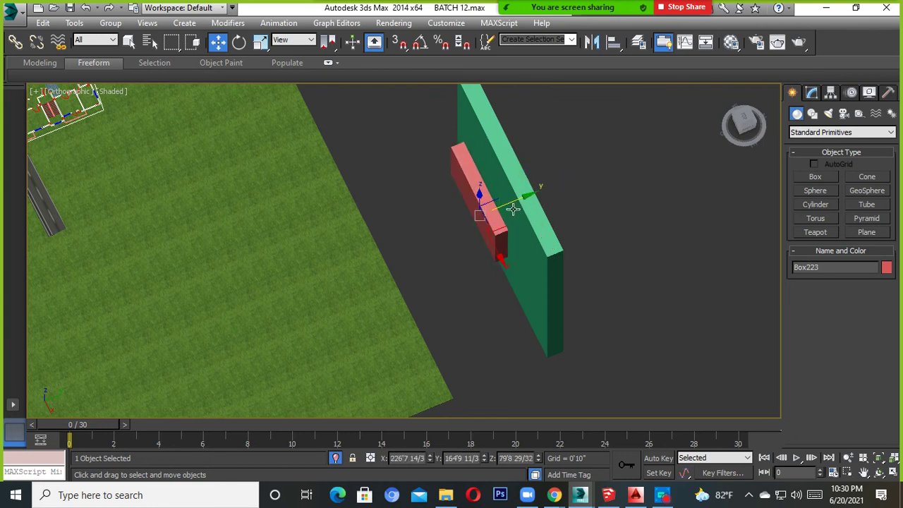
{"action": "left_click", "coordinate": [259, 41]}
{"action": "left_click_drag", "start_coordinate": [423, 235], "coordinate": [343, 292]}
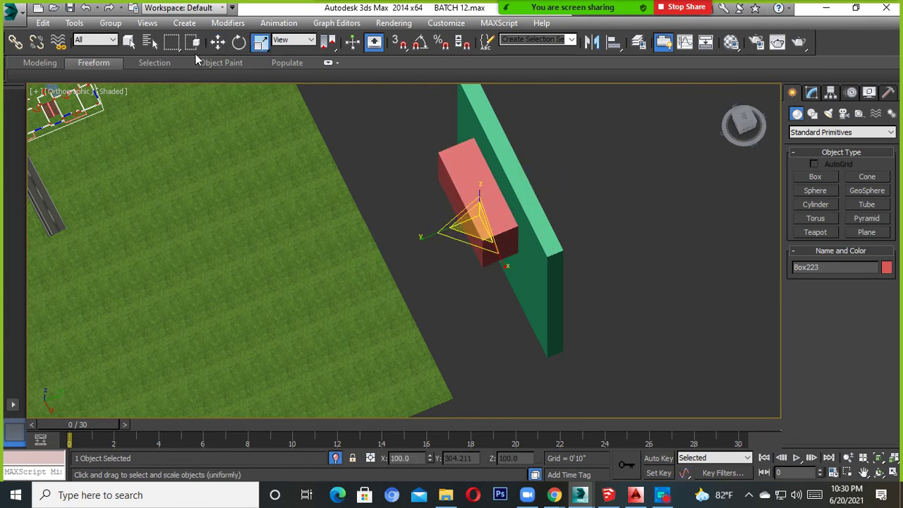
{"action": "left_click", "coordinate": [217, 41]}
{"action": "mouse_move", "coordinate": [500, 205]}
{"action": "left_mouse_down"}
{"action": "mouse_move", "coordinate": [528, 188]}
{"action": "mouse_move", "coordinate": [514, 195]}
{"action": "left_mouse_up"}
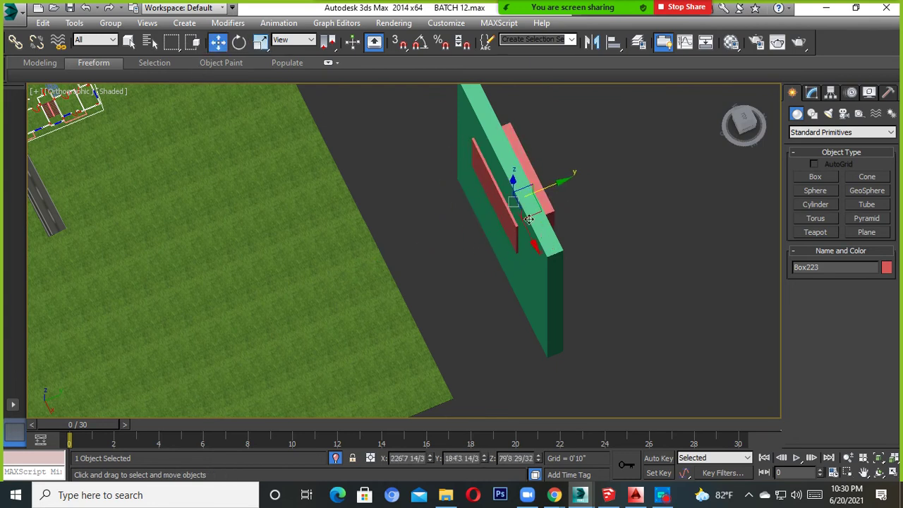
Step: Select the green wall Box222 and open the object category list
{"action": "middle_click_drag", "start_coordinate": [514, 195], "coordinate": [594, 191], "text": "alt"}
{"action": "left_click", "coordinate": [595, 191]}
{"action": "left_click", "coordinate": [839, 132]}
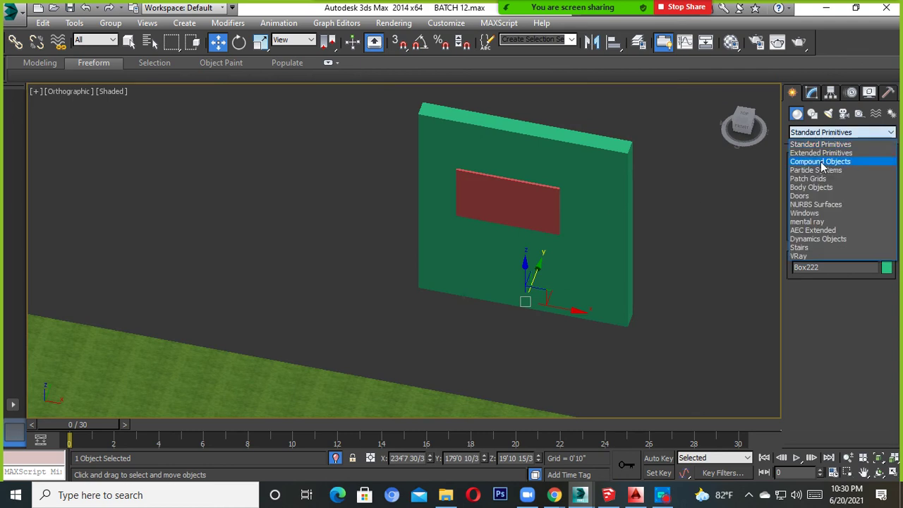
Step: Boolean-subtract the red box from the green wall to cut the window opening
{"action": "left_click", "coordinate": [819, 155]}
{"action": "left_click", "coordinate": [815, 218]}
{"action": "left_click", "coordinate": [835, 317]}
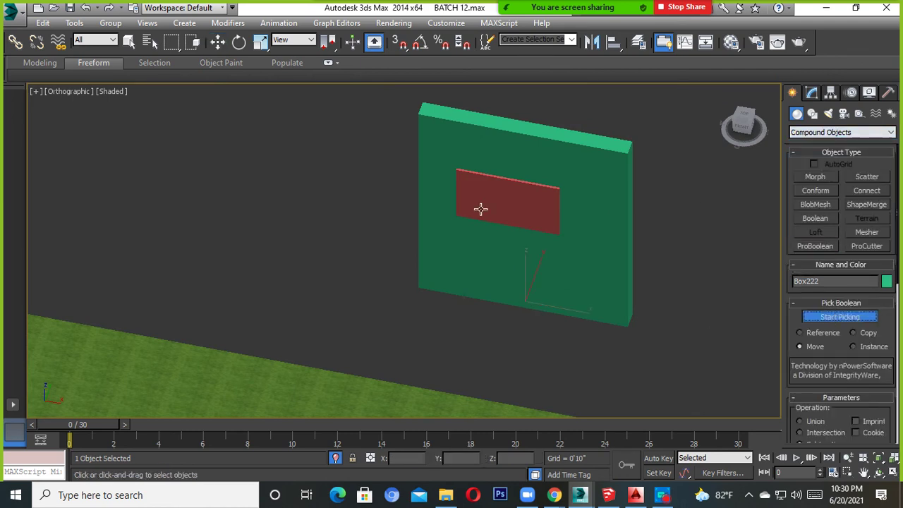
{"action": "left_click", "coordinate": [480, 207]}
Step: Draw a snapped cyan box filling the window opening
{"action": "left_click", "coordinate": [839, 132]}
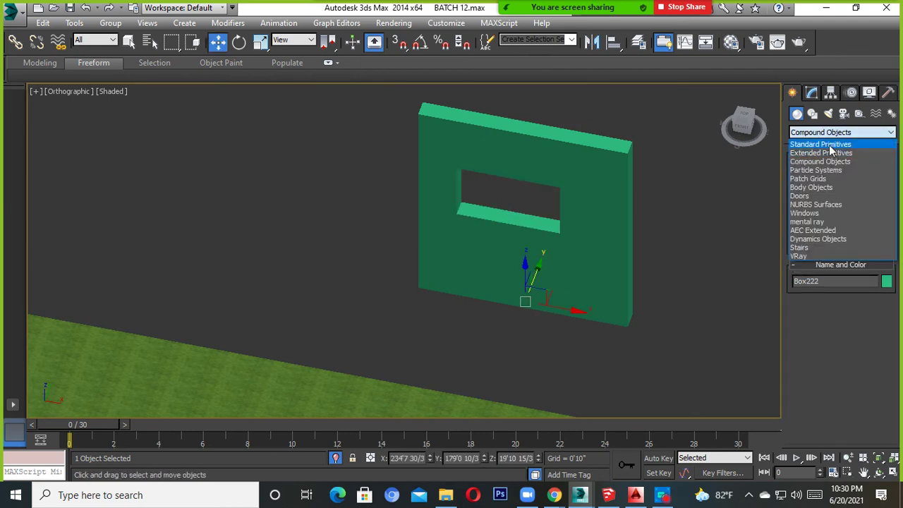
{"action": "left_click", "coordinate": [818, 144]}
{"action": "left_click", "coordinate": [819, 176]}
{"action": "scroll", "coordinate": [431, 230], "scroll_direction": "up", "scroll_amount": 3}
{"action": "scroll", "coordinate": [284, 258], "scroll_direction": "up", "scroll_amount": 3}
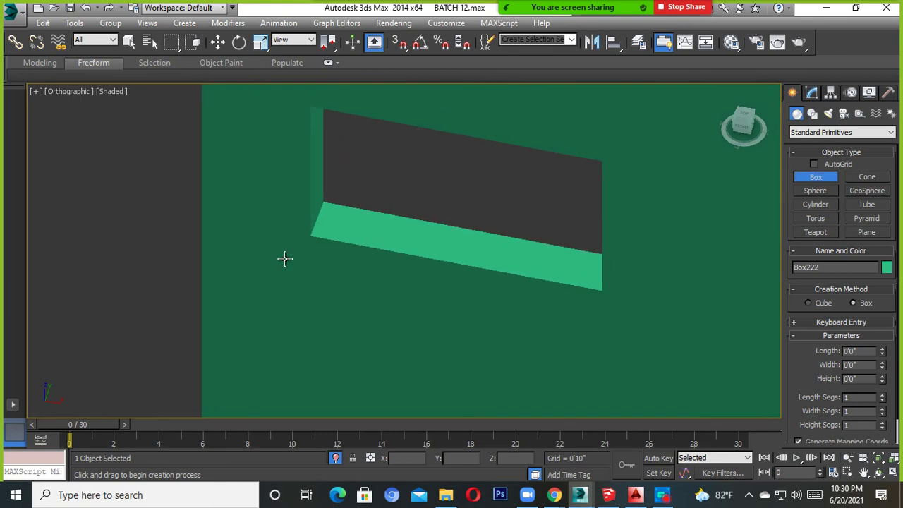
{"action": "key", "text": "s"}
{"action": "left_click_drag", "start_coordinate": [603, 256], "coordinate": [605, 221]}
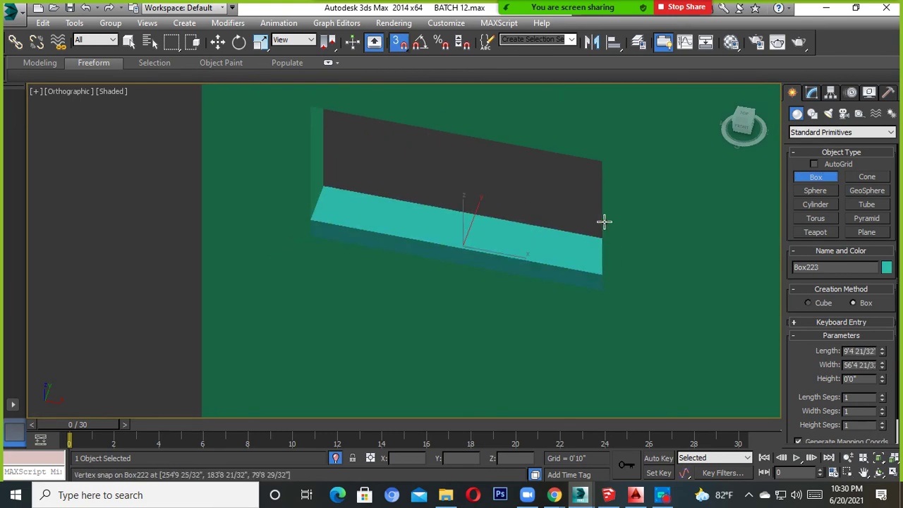
{"action": "left_click", "coordinate": [601, 163]}
{"action": "key", "text": "w"}
Step: Orbit around the wall to inspect the opening and select the wall with the filler box
{"action": "middle_click_drag", "start_coordinate": [498, 246], "coordinate": [524, 179], "text": "alt"}
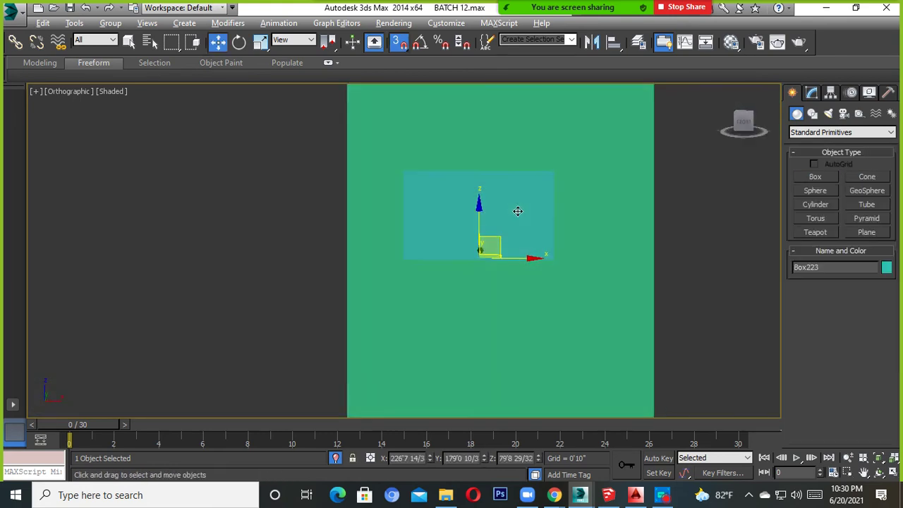
{"action": "key", "text": "s"}
{"action": "mouse_move", "coordinate": [510, 254]}
{"action": "middle_mouse_down", "text": "alt"}
{"action": "mouse_move", "coordinate": [591, 281]}
{"action": "mouse_move", "coordinate": [529, 289]}
{"action": "mouse_move", "coordinate": [486, 275]}
{"action": "mouse_move", "coordinate": [513, 283]}
{"action": "middle_mouse_up", "text": "alt"}
{"action": "scroll", "coordinate": [514, 283], "scroll_direction": "down", "scroll_amount": 4}
{"action": "scroll", "coordinate": [515, 296], "scroll_direction": "down", "scroll_amount": 3}
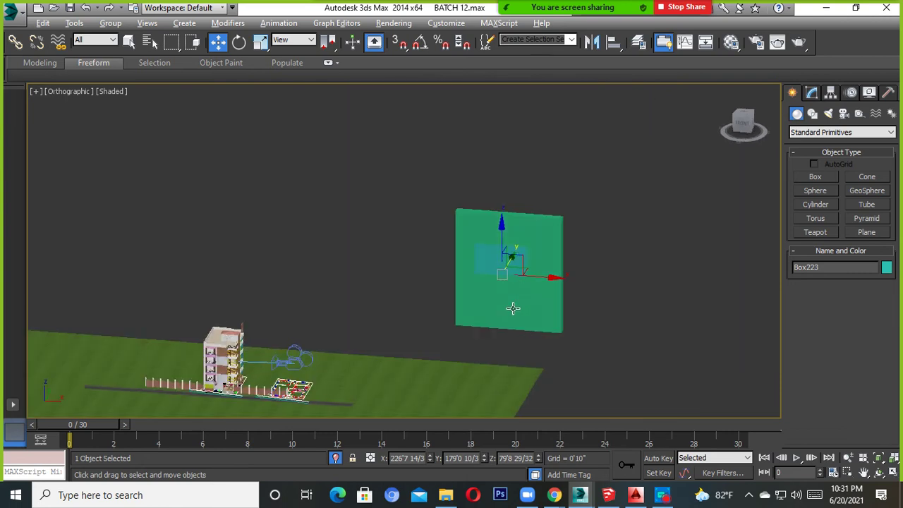
{"action": "left_click", "coordinate": [475, 293], "text": "ctrl"}
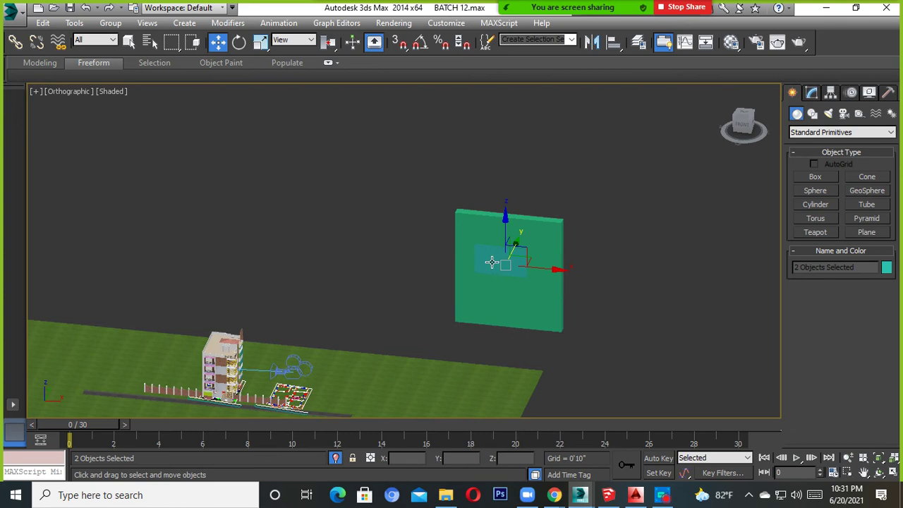
Step: Delete the cyan filler box, then select the green wall and open its quad menu
{"action": "scroll", "coordinate": [492, 262], "scroll_direction": "up", "scroll_amount": 2}
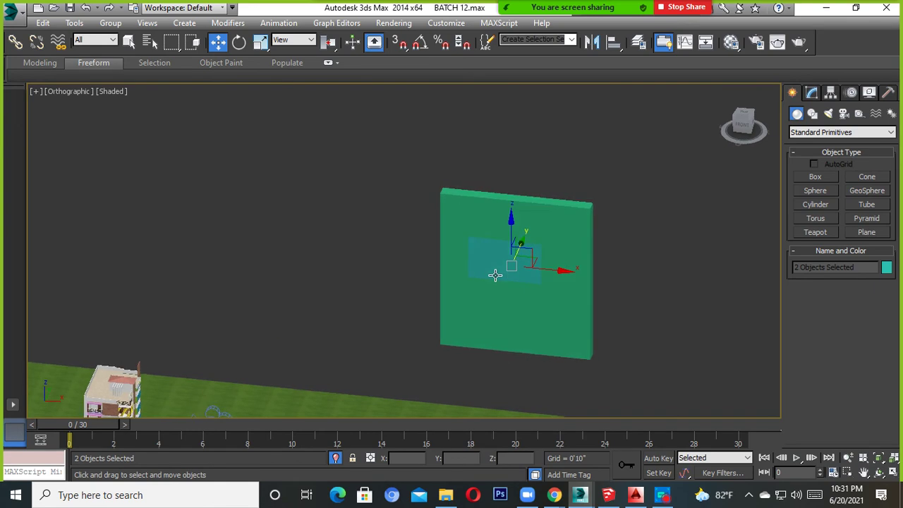
{"action": "scroll", "coordinate": [496, 279], "scroll_direction": "up", "scroll_amount": 2}
{"action": "middle_click_drag", "start_coordinate": [513, 280], "coordinate": [512, 264], "text": "alt"}
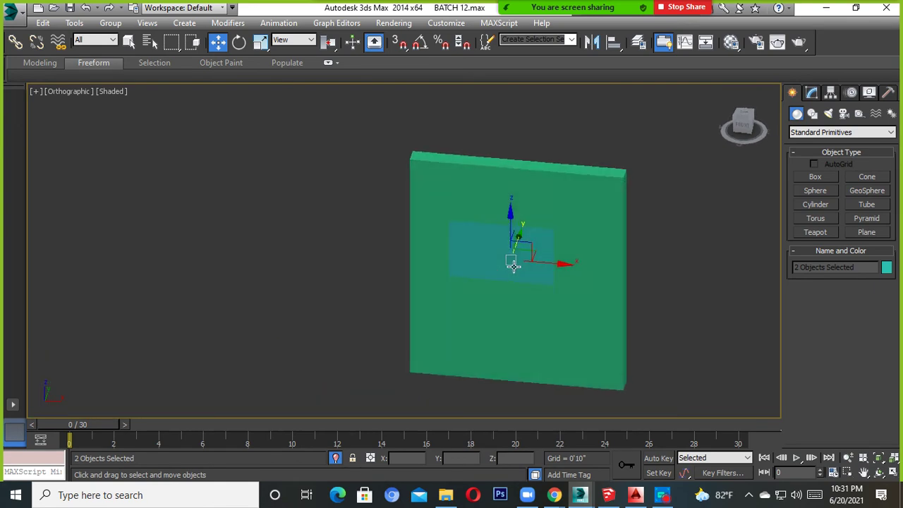
{"action": "scroll", "coordinate": [513, 264], "scroll_direction": "down", "scroll_amount": 2}
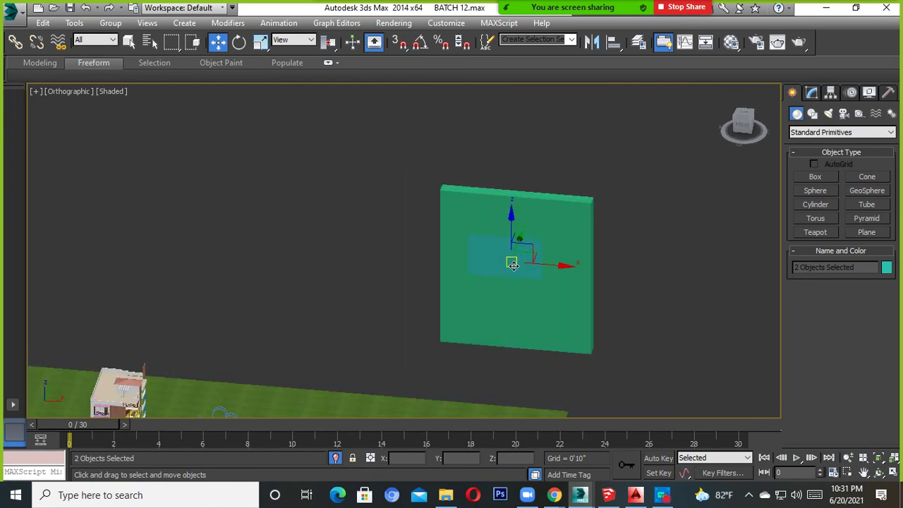
{"action": "left_click", "coordinate": [596, 254]}
{"action": "left_click", "coordinate": [522, 267]}
{"action": "key", "text": "Delete"}
{"action": "left_click", "coordinate": [548, 235]}
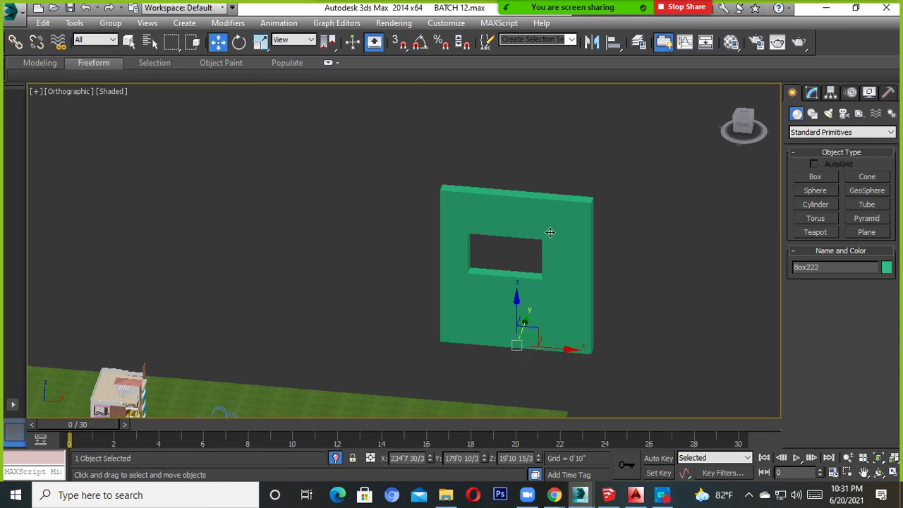
{"action": "right_click", "coordinate": [548, 232]}
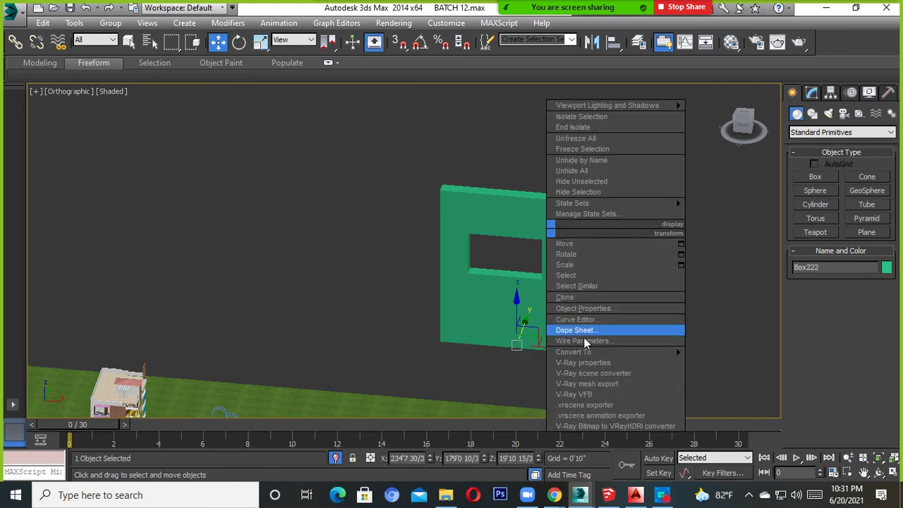
Step: Convert the wall to Editable Poly and apply the 02 - DefaultWET wood material to its front face
{"action": "left_click", "coordinate": [730, 363]}
{"action": "left_click", "coordinate": [869, 281]}
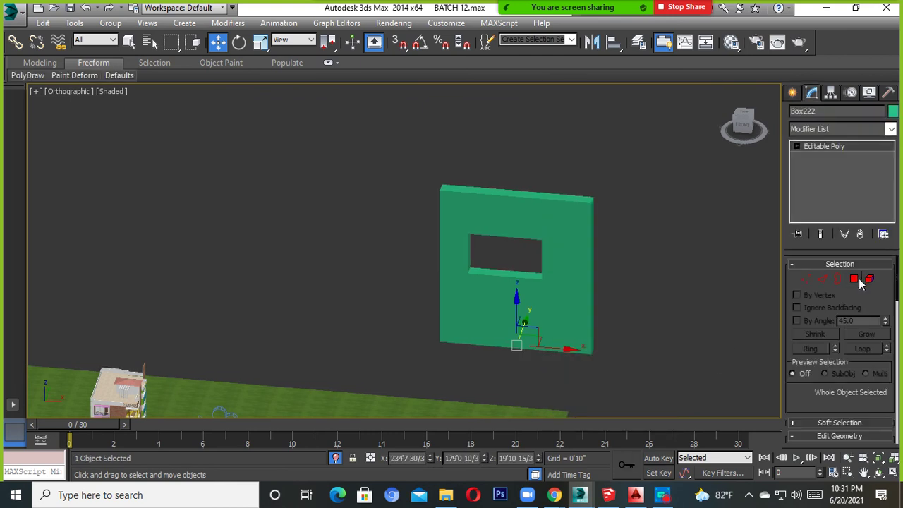
{"action": "left_click", "coordinate": [548, 296]}
{"action": "middle_click_drag", "start_coordinate": [538, 299], "coordinate": [557, 256], "text": "alt"}
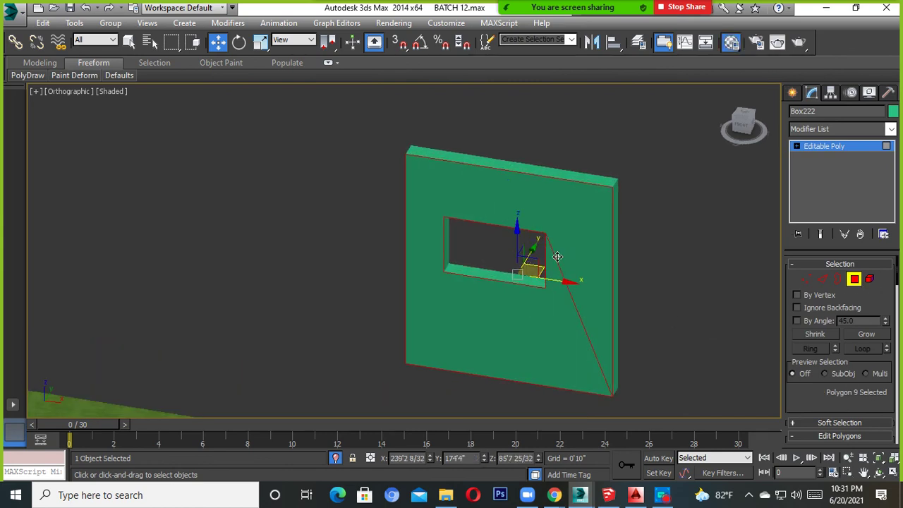
{"action": "left_click", "coordinate": [732, 42]}
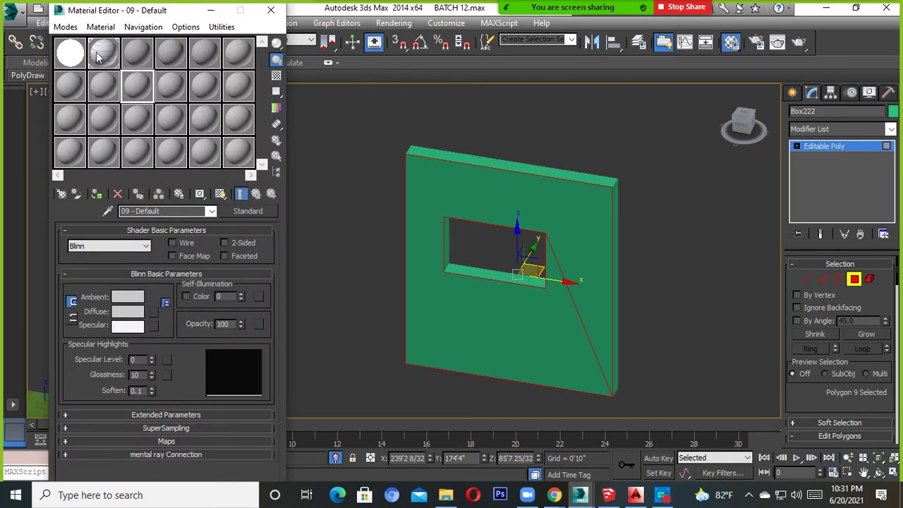
{"action": "left_click", "coordinate": [99, 56]}
{"action": "left_click", "coordinate": [97, 194]}
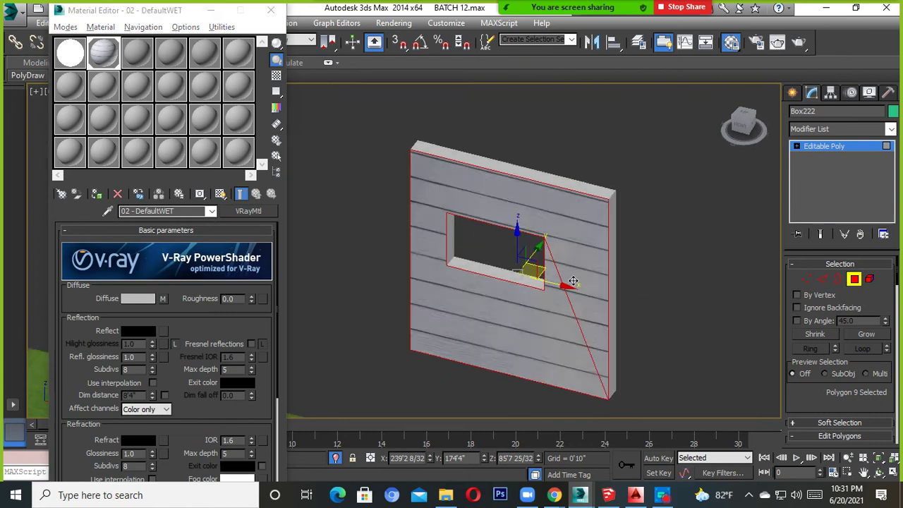
Step: Assign the third sample material to the wall's end face and rename it 02 - DefaultWEWER
{"action": "middle_click_drag", "start_coordinate": [572, 280], "coordinate": [569, 252], "text": "alt"}
{"action": "left_click", "coordinate": [570, 246]}
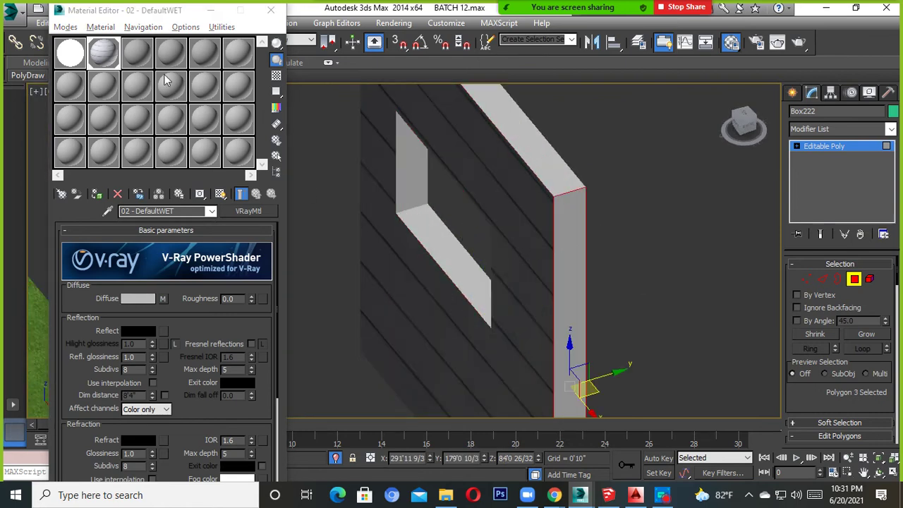
{"action": "left_click", "coordinate": [133, 55]}
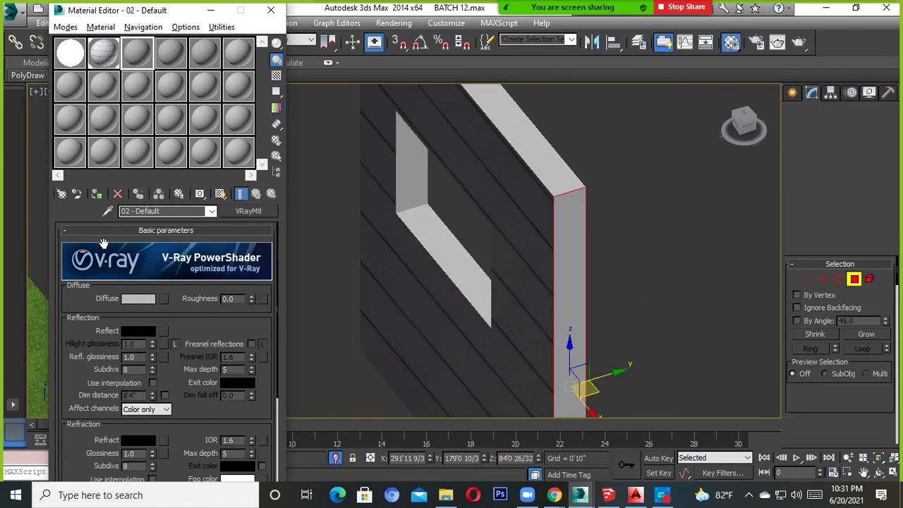
{"action": "left_click", "coordinate": [97, 195]}
{"action": "left_click", "coordinate": [370, 238]}
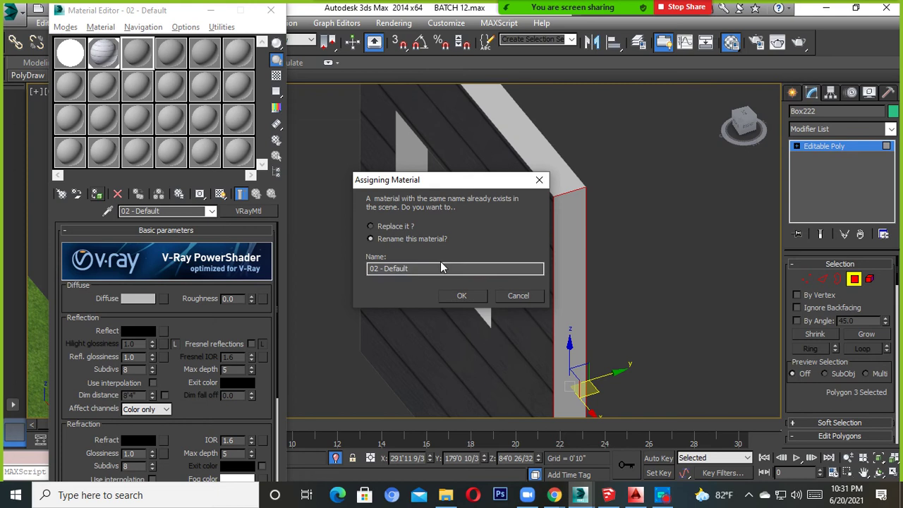
{"action": "type", "text": "EWER"}
{"action": "left_click", "coordinate": [462, 296]}
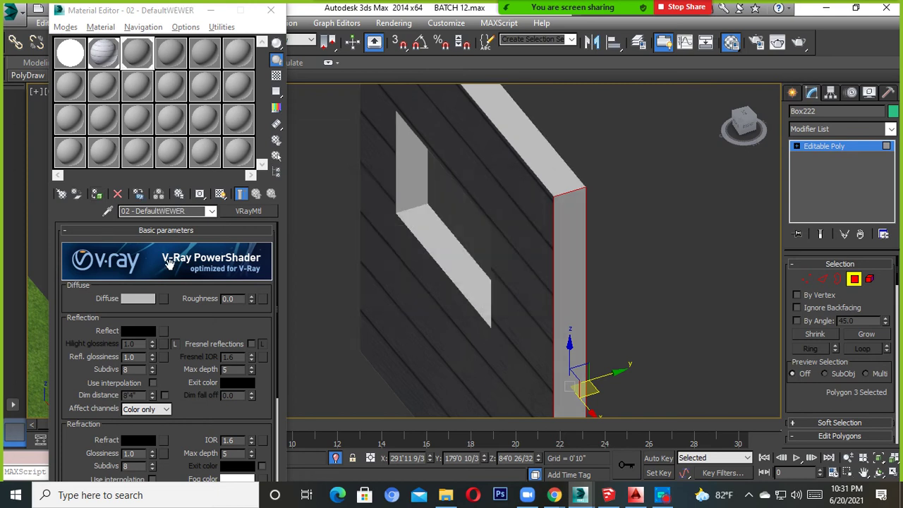
Step: Set the material's Diffuse colour to black, then close the Material Editor and clear the face selection
{"action": "left_click", "coordinate": [150, 299]}
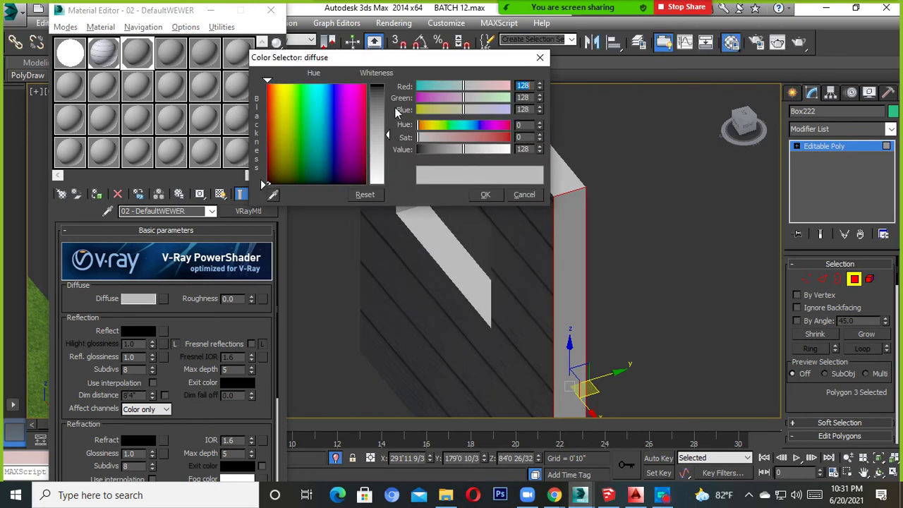
{"action": "left_click_drag", "start_coordinate": [386, 115], "coordinate": [386, 182]}
{"action": "left_click", "coordinate": [485, 194]}
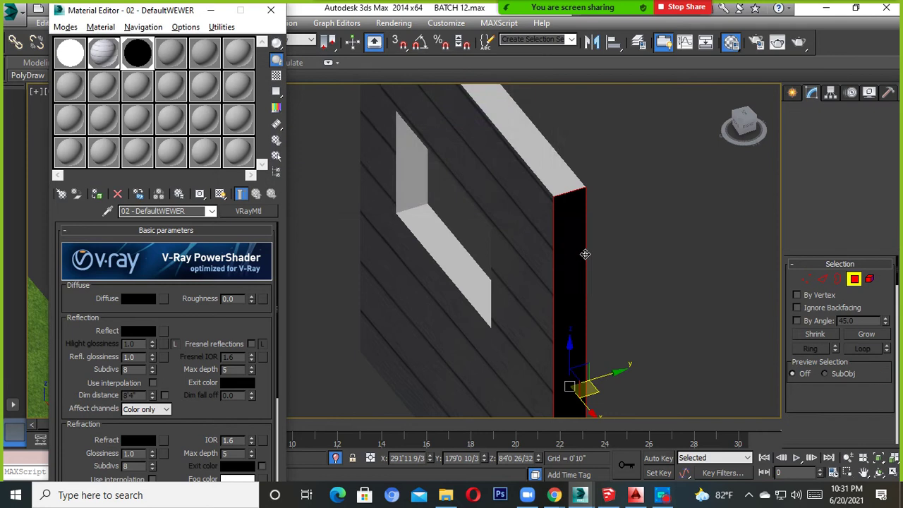
{"action": "mouse_move", "coordinate": [589, 241]}
{"action": "middle_mouse_down", "text": "alt"}
{"action": "mouse_move", "coordinate": [599, 205]}
{"action": "mouse_move", "coordinate": [574, 218]}
{"action": "mouse_move", "coordinate": [599, 238]}
{"action": "mouse_move", "coordinate": [515, 255]}
{"action": "mouse_move", "coordinate": [653, 274]}
{"action": "mouse_move", "coordinate": [689, 250]}
{"action": "mouse_move", "coordinate": [650, 260]}
{"action": "middle_mouse_up", "text": "alt"}
{"action": "scroll", "coordinate": [650, 260], "scroll_direction": "up", "scroll_amount": 3}
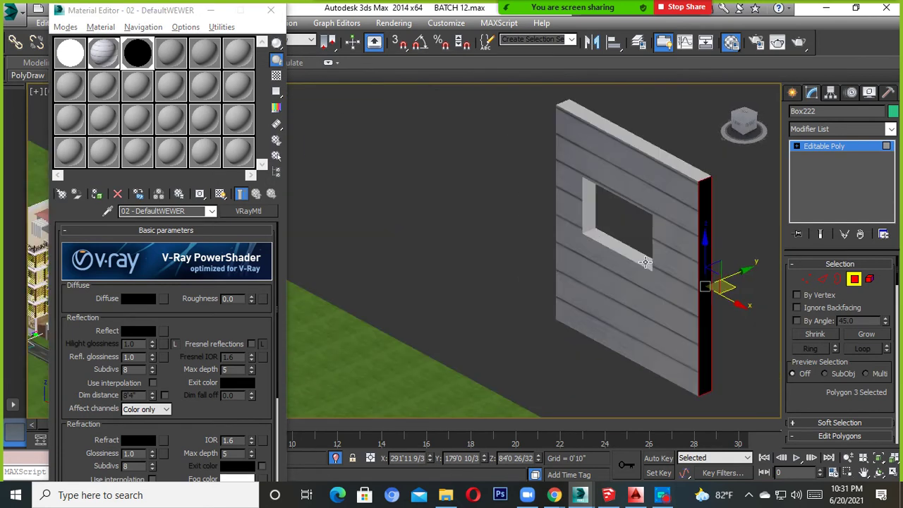
{"action": "left_click", "coordinate": [270, 10]}
{"action": "middle_click_drag", "start_coordinate": [705, 275], "coordinate": [565, 283]}
{"action": "left_click", "coordinate": [670, 257]}
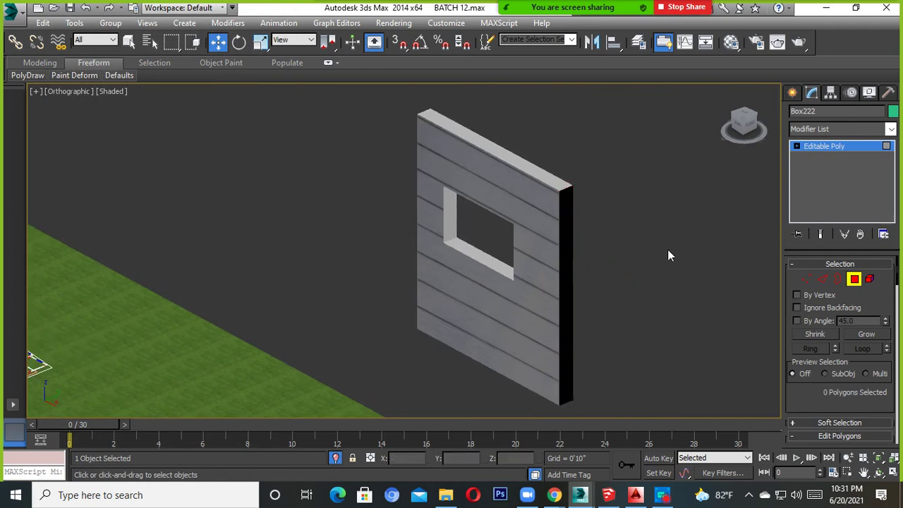
Step: Leave face editing, clear the wall selection and save the scene with Ctrl+S
{"action": "left_click", "coordinate": [853, 279]}
{"action": "left_click", "coordinate": [644, 209]}
{"action": "scroll", "coordinate": [594, 209], "scroll_direction": "up", "scroll_amount": 5}
{"action": "left_click", "coordinate": [527, 196]}
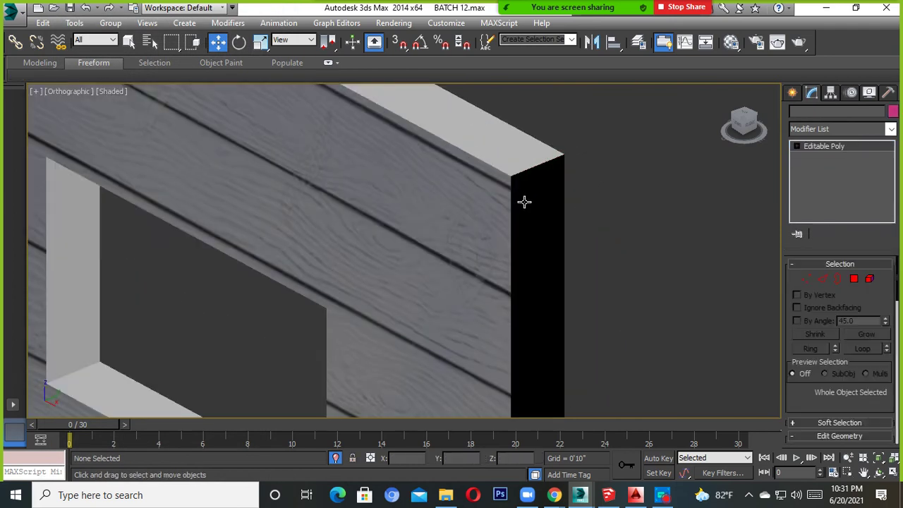
{"action": "scroll", "coordinate": [528, 197], "scroll_direction": "down", "scroll_amount": 10}
{"action": "key", "text": "Delete"}
{"action": "mouse_move", "coordinate": [497, 238]}
{"action": "middle_mouse_down"}
{"action": "mouse_move", "coordinate": [655, 262]}
{"action": "mouse_move", "coordinate": [619, 318]}
{"action": "mouse_move", "coordinate": [560, 295]}
{"action": "middle_mouse_up"}
{"action": "scroll", "coordinate": [560, 294], "scroll_direction": "up", "scroll_amount": 5}
{"action": "key", "text": "ctrl+s"}
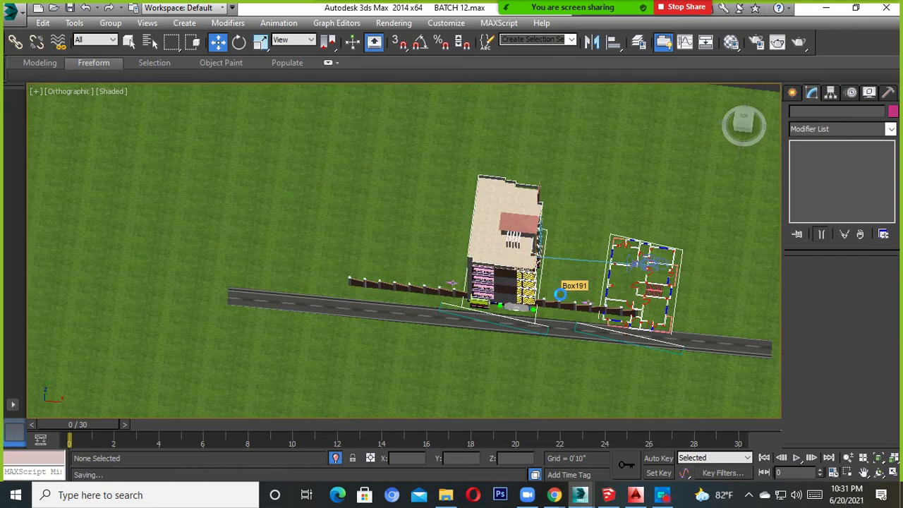
Step: Switch to the Top view and zoom in on the whole site
{"action": "left_click", "coordinate": [663, 495]}
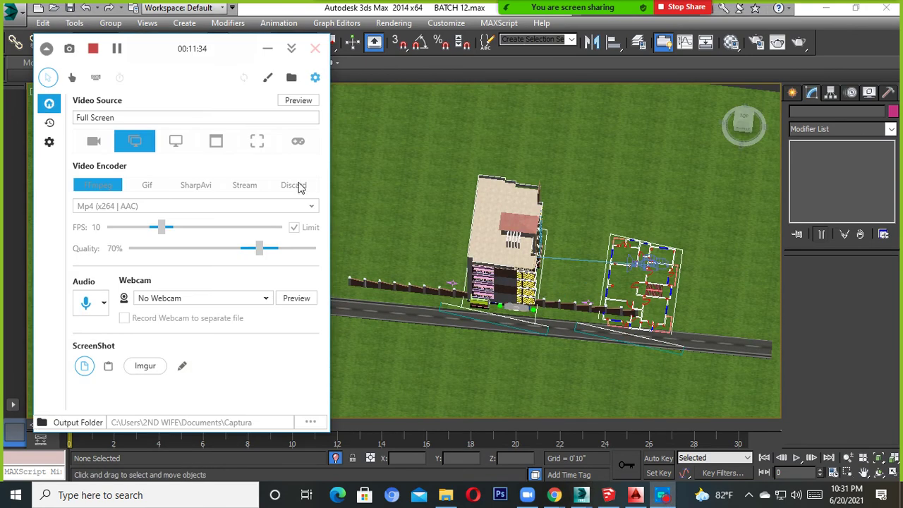
{"action": "left_click", "coordinate": [267, 48]}
{"action": "scroll", "coordinate": [565, 261], "scroll_direction": "down", "scroll_amount": 5}
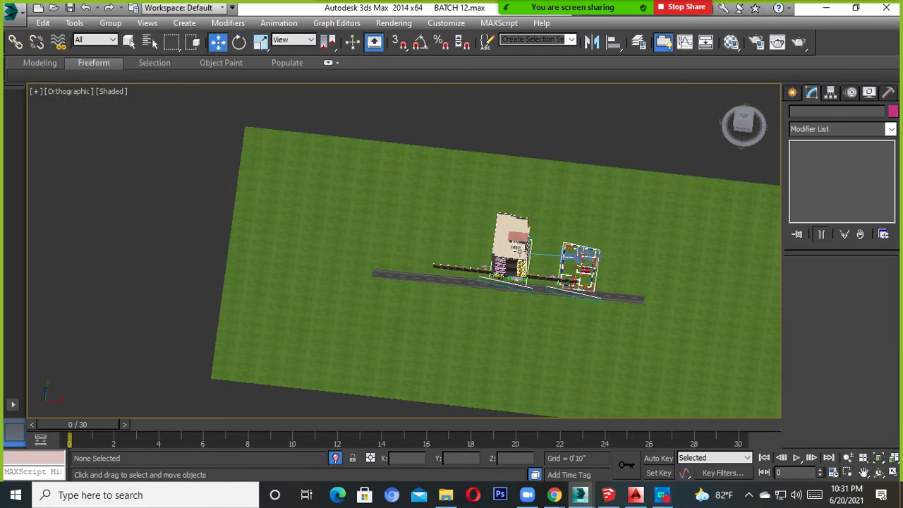
{"action": "left_click", "coordinate": [748, 121]}
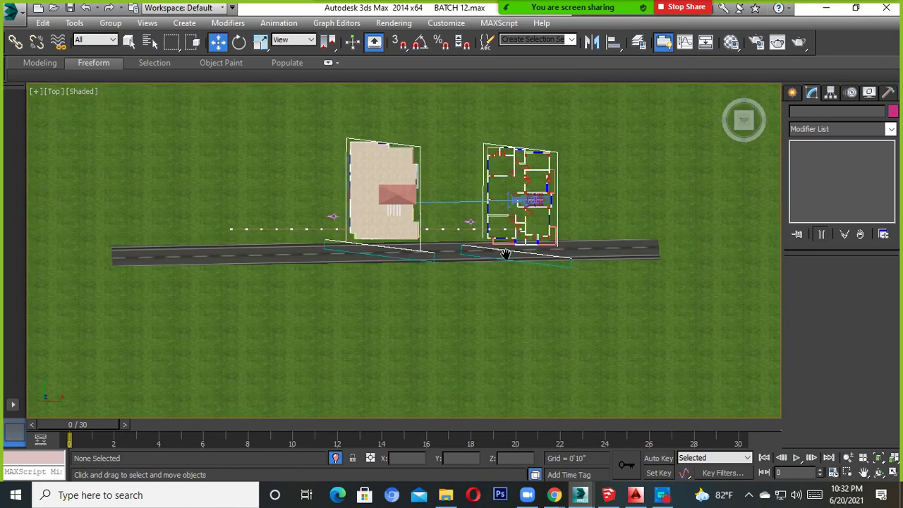
{"action": "scroll", "coordinate": [538, 260], "scroll_direction": "up", "scroll_amount": 2}
Step: Open the Create panel's Lights category and try the V-Ray light family
{"action": "left_click", "coordinate": [794, 93]}
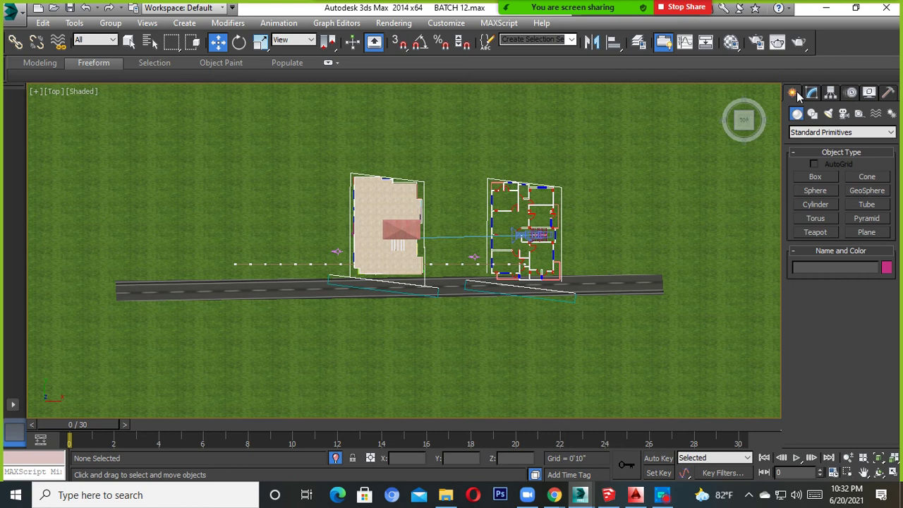
{"action": "middle_click_drag", "start_coordinate": [345, 127], "coordinate": [369, 148]}
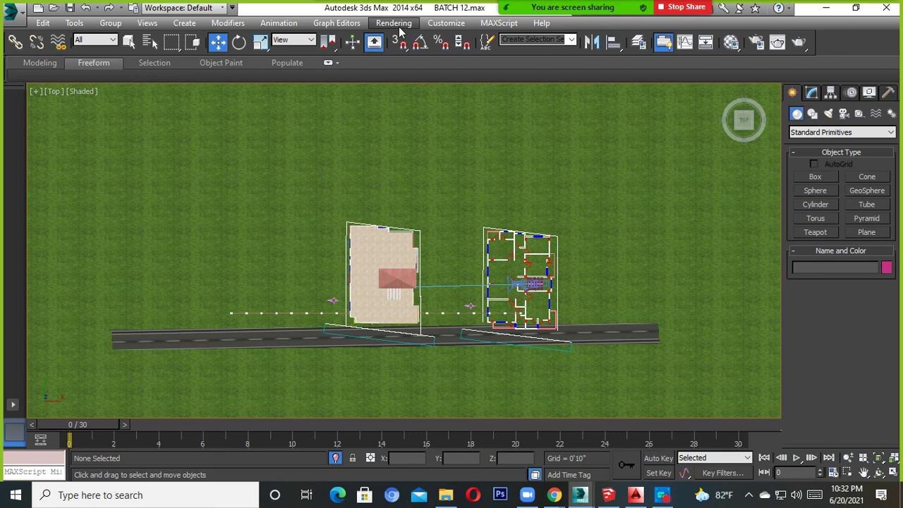
{"action": "scroll", "coordinate": [584, 177], "scroll_direction": "down", "scroll_amount": 2}
{"action": "scroll", "coordinate": [553, 177], "scroll_direction": "down", "scroll_amount": 2}
{"action": "scroll", "coordinate": [534, 271], "scroll_direction": "up", "scroll_amount": 4}
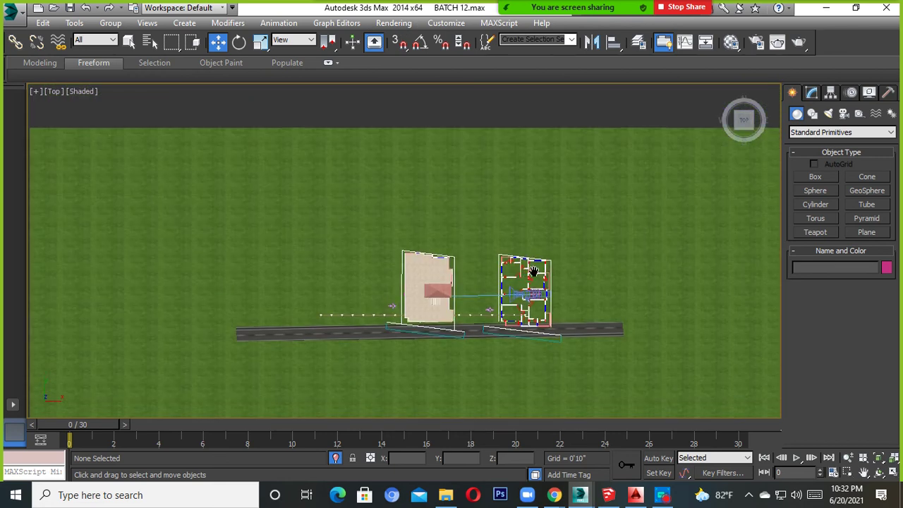
{"action": "left_click", "coordinate": [829, 115]}
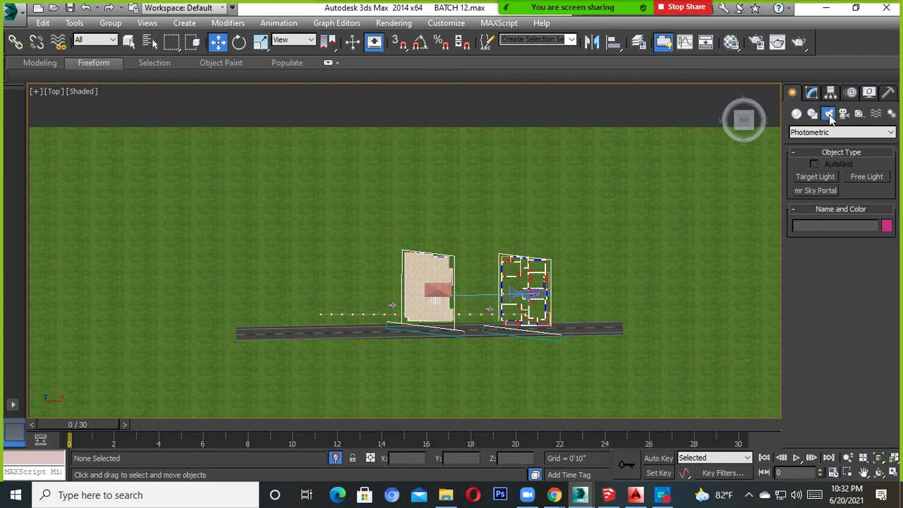
{"action": "left_click", "coordinate": [825, 133]}
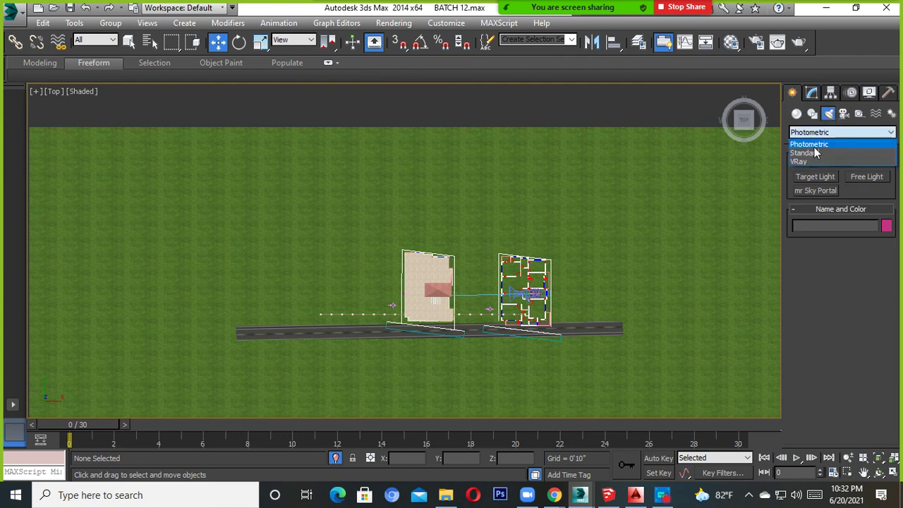
{"action": "left_click", "coordinate": [811, 161]}
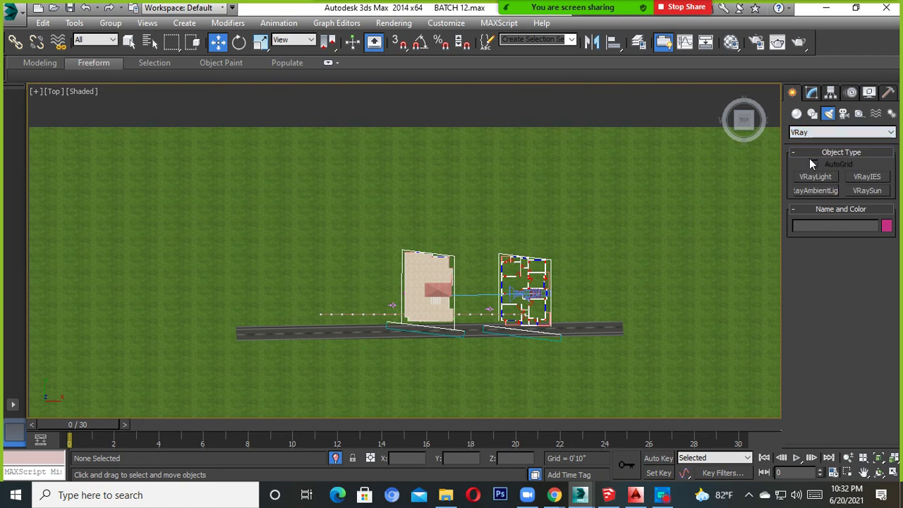
Step: Settle the light type dropdown on Standard lights
{"action": "left_click", "coordinate": [818, 134]}
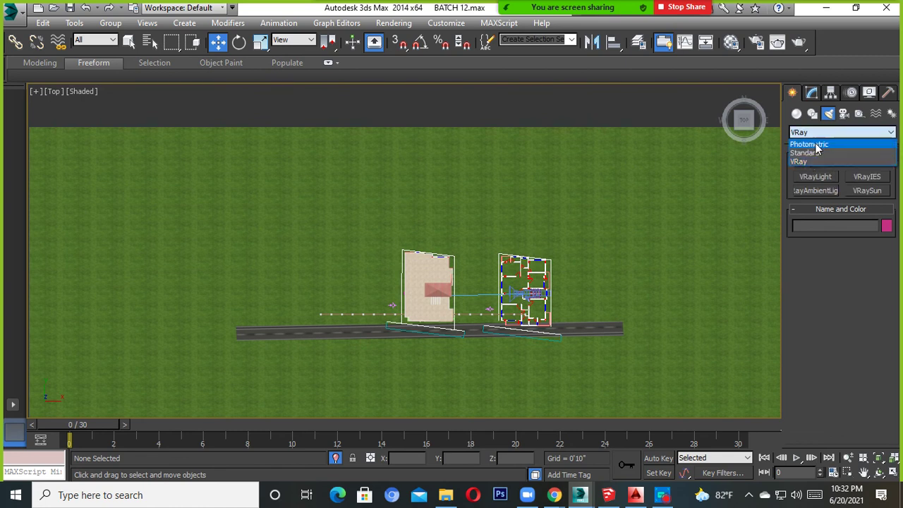
{"action": "left_click", "coordinate": [815, 143]}
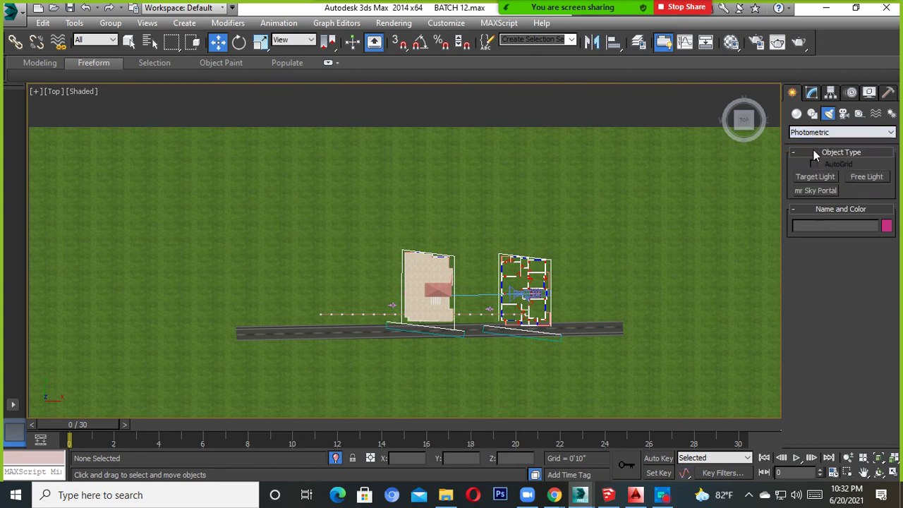
{"action": "left_click", "coordinate": [812, 134]}
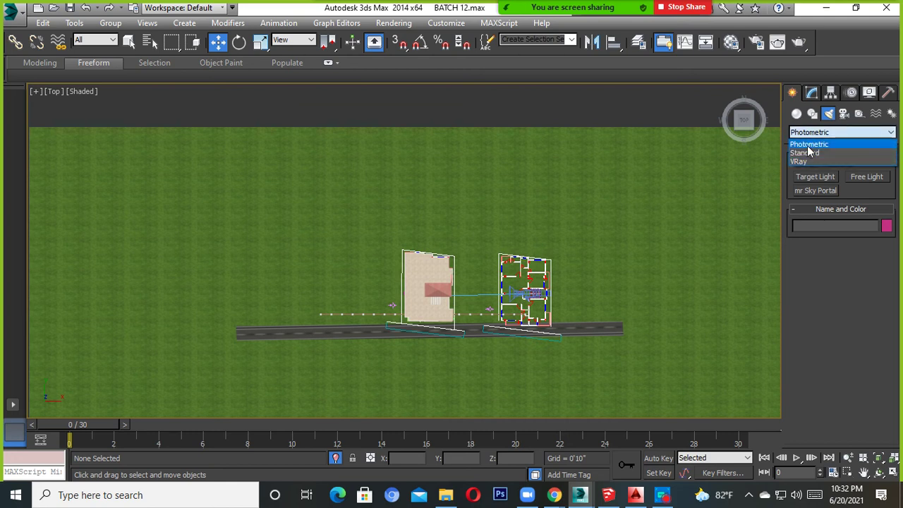
{"action": "left_click", "coordinate": [808, 144]}
{"action": "left_click", "coordinate": [802, 134]}
{"action": "left_click", "coordinate": [812, 150]}
{"action": "left_click", "coordinate": [809, 135]}
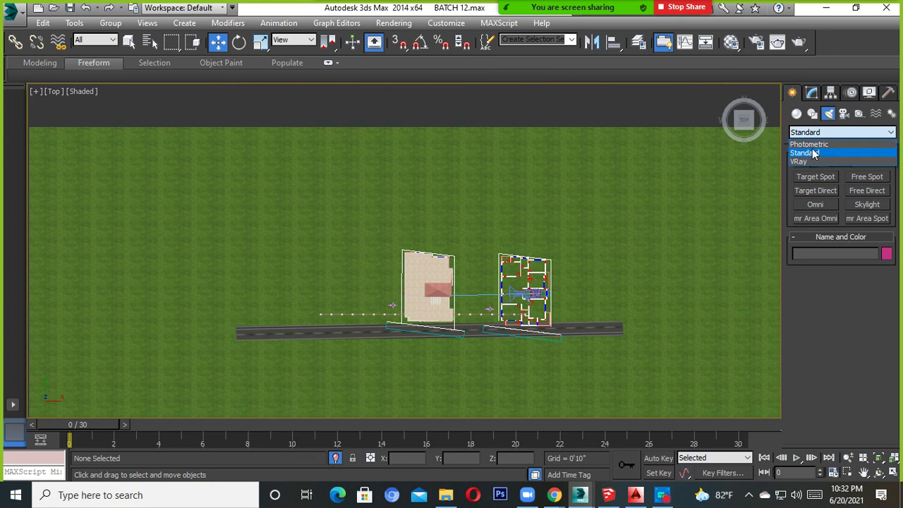
{"action": "left_click", "coordinate": [803, 154]}
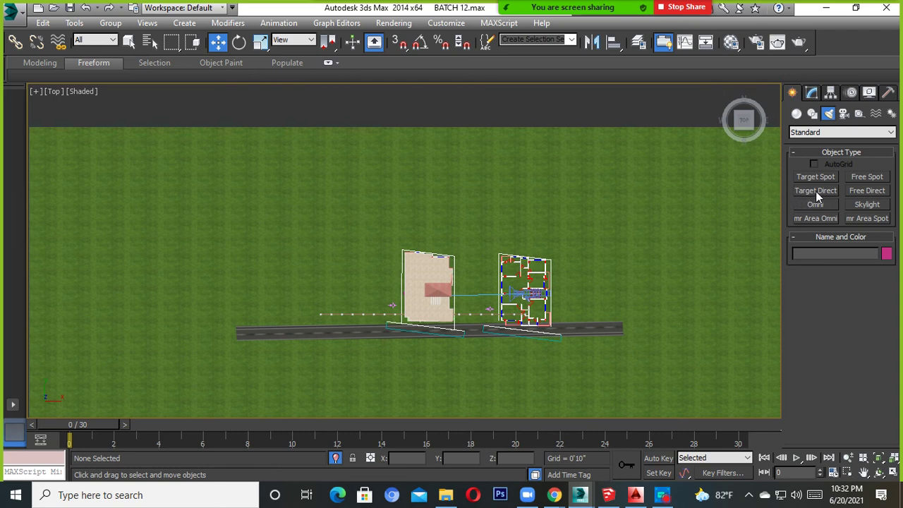
Step: Place a Target Direct light with its target aimed at the first building
{"action": "left_click", "coordinate": [820, 190]}
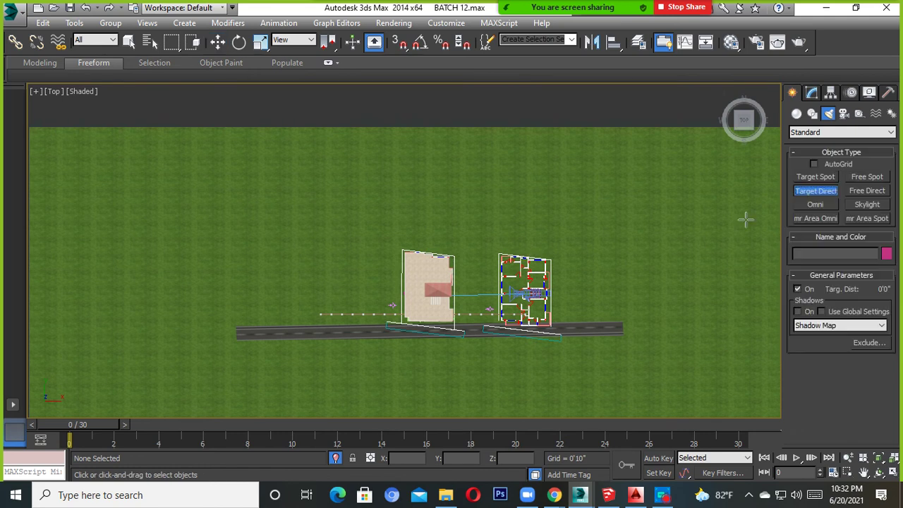
{"action": "middle_click_drag", "start_coordinate": [668, 237], "coordinate": [546, 224]}
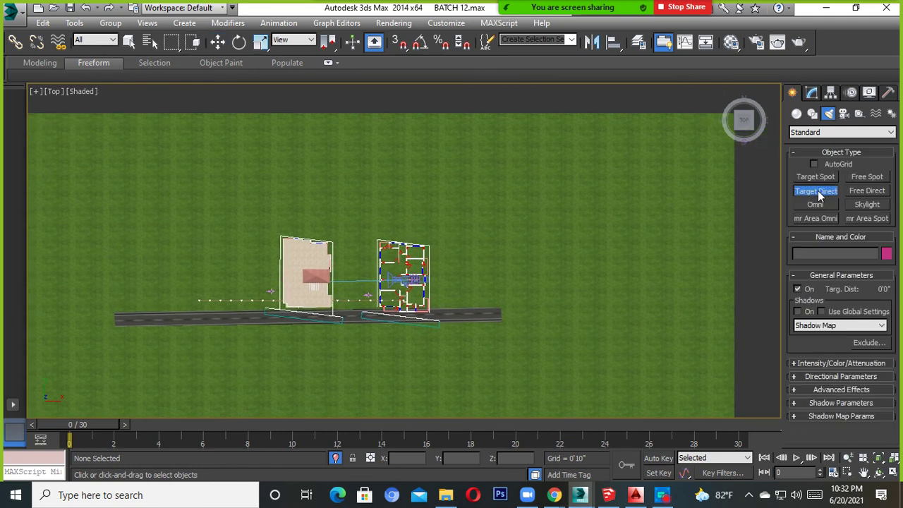
{"action": "scroll", "coordinate": [494, 332], "scroll_direction": "down", "scroll_amount": 1}
{"action": "scroll", "coordinate": [494, 332], "scroll_direction": "down", "scroll_amount": 3}
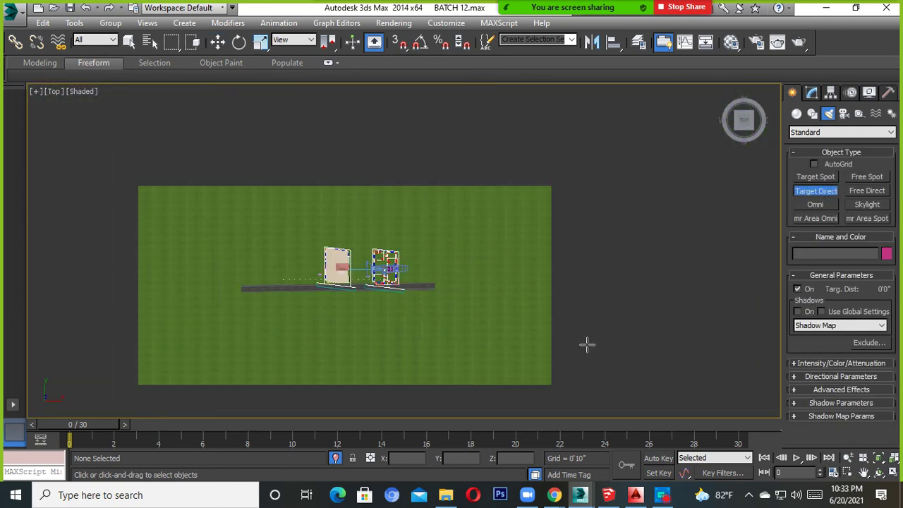
{"action": "middle_click_drag", "start_coordinate": [474, 322], "coordinate": [583, 354]}
{"action": "left_click_drag", "start_coordinate": [655, 361], "coordinate": [480, 313]}
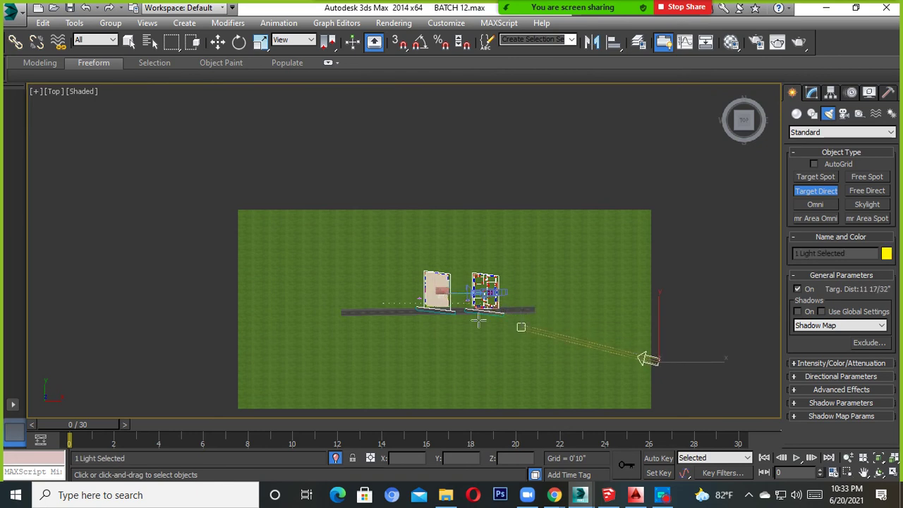
{"action": "mouse_move", "coordinate": [479, 312]}
{"action": "left_mouse_down"}
{"action": "mouse_move", "coordinate": [399, 283]}
{"action": "mouse_move", "coordinate": [411, 284]}
{"action": "mouse_move", "coordinate": [396, 273]}
{"action": "left_mouse_up"}
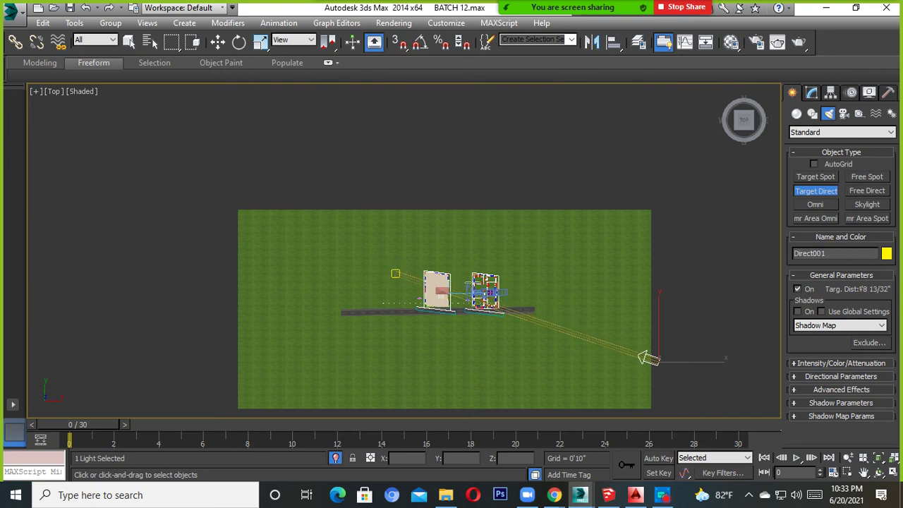
Step: Raise Direct001 high above the scene along the Z axis with Select and Move
{"action": "middle_click_drag", "start_coordinate": [517, 294], "coordinate": [541, 193], "text": "alt"}
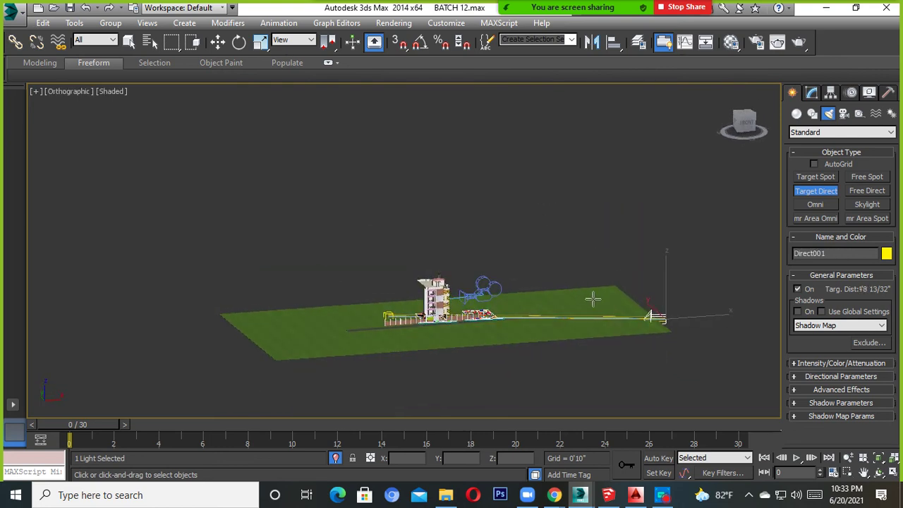
{"action": "middle_click_drag", "start_coordinate": [591, 299], "coordinate": [507, 305], "text": "alt"}
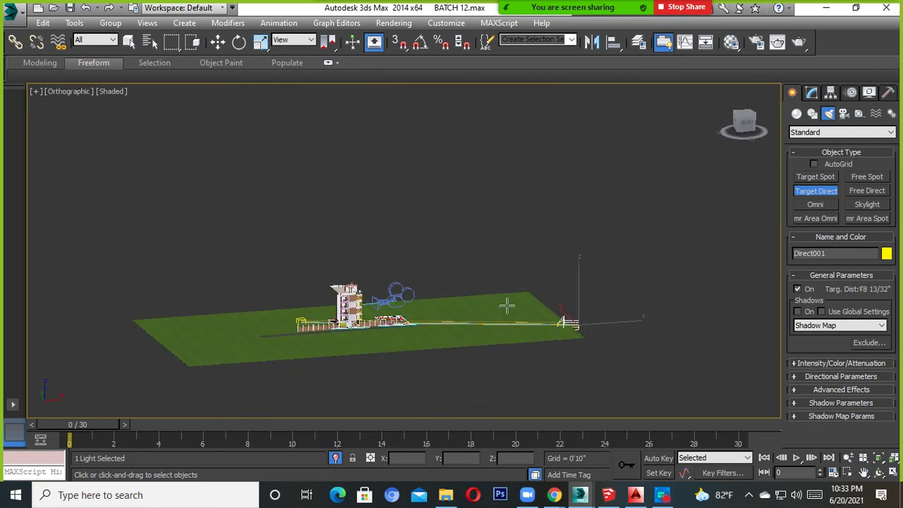
{"action": "left_click", "coordinate": [220, 43]}
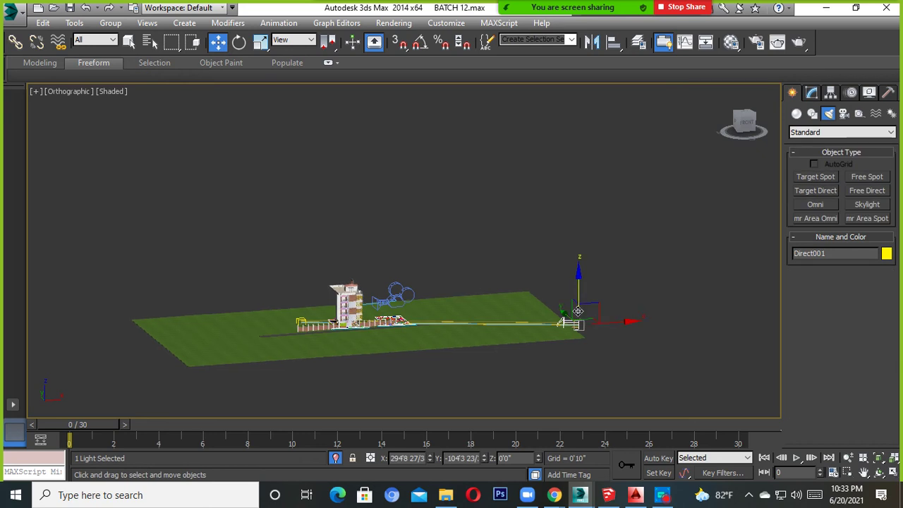
{"action": "left_click_drag", "start_coordinate": [578, 304], "coordinate": [586, 302]}
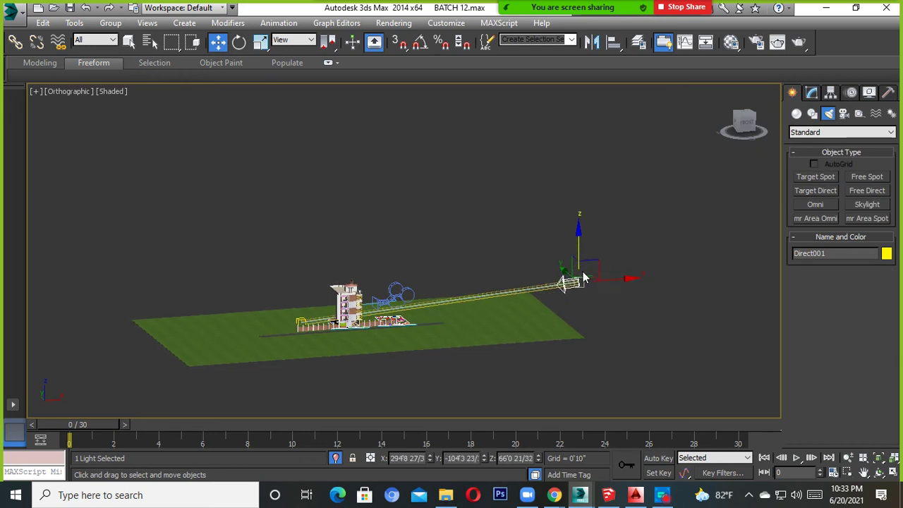
{"action": "right_click", "coordinate": [586, 302]}
{"action": "scroll", "coordinate": [586, 302], "scroll_direction": "down", "scroll_amount": 3}
{"action": "mouse_move", "coordinate": [579, 288]}
{"action": "left_mouse_down"}
{"action": "mouse_move", "coordinate": [594, 159]}
{"action": "mouse_move", "coordinate": [585, 299]}
{"action": "mouse_move", "coordinate": [589, 73]}
{"action": "mouse_move", "coordinate": [598, 352]}
{"action": "mouse_move", "coordinate": [605, 105]}
{"action": "mouse_move", "coordinate": [603, 120]}
{"action": "left_mouse_up"}
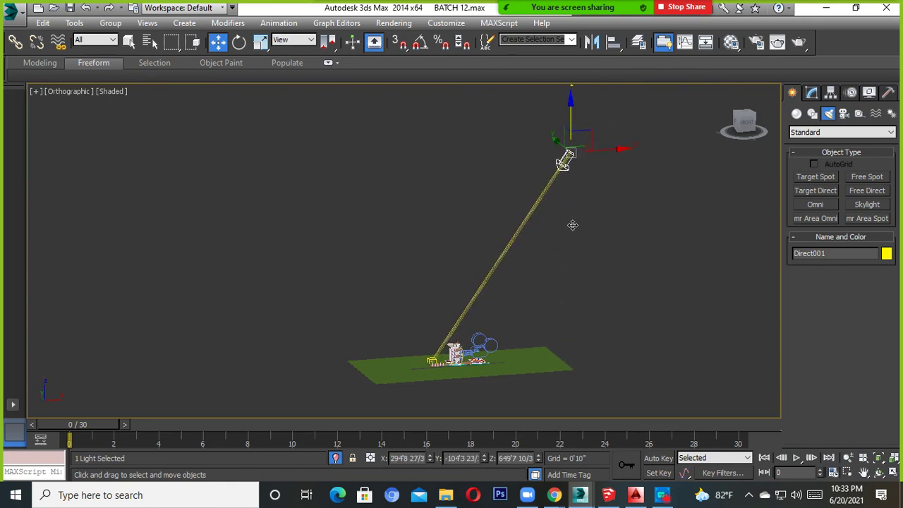
Step: Orbit the view to check the light's height and reselect Direct001
{"action": "mouse_move", "coordinate": [507, 302]}
{"action": "middle_mouse_down", "text": "alt"}
{"action": "mouse_move", "coordinate": [489, 355]}
{"action": "mouse_move", "coordinate": [458, 317]}
{"action": "middle_mouse_up", "text": "alt"}
{"action": "scroll", "coordinate": [438, 296], "scroll_direction": "up", "scroll_amount": 5}
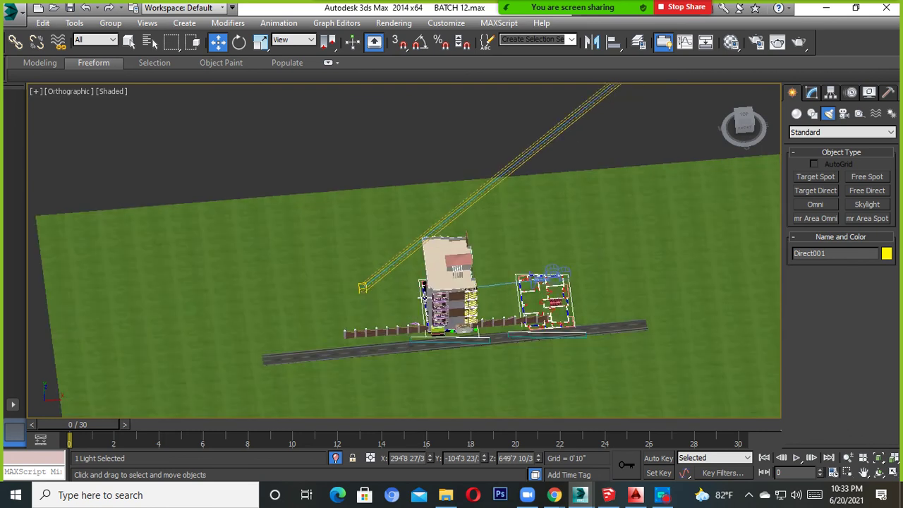
{"action": "mouse_move", "coordinate": [424, 284]}
{"action": "middle_mouse_down", "text": "alt"}
{"action": "mouse_move", "coordinate": [464, 262]}
{"action": "mouse_move", "coordinate": [513, 266]}
{"action": "mouse_move", "coordinate": [532, 226]}
{"action": "mouse_move", "coordinate": [483, 265]}
{"action": "middle_mouse_up", "text": "alt"}
{"action": "left_click", "coordinate": [483, 264]}
{"action": "scroll", "coordinate": [494, 251], "scroll_direction": "down", "scroll_amount": 5}
{"action": "left_click", "coordinate": [511, 235]}
{"action": "scroll", "coordinate": [520, 211], "scroll_direction": "up", "scroll_amount": 2}
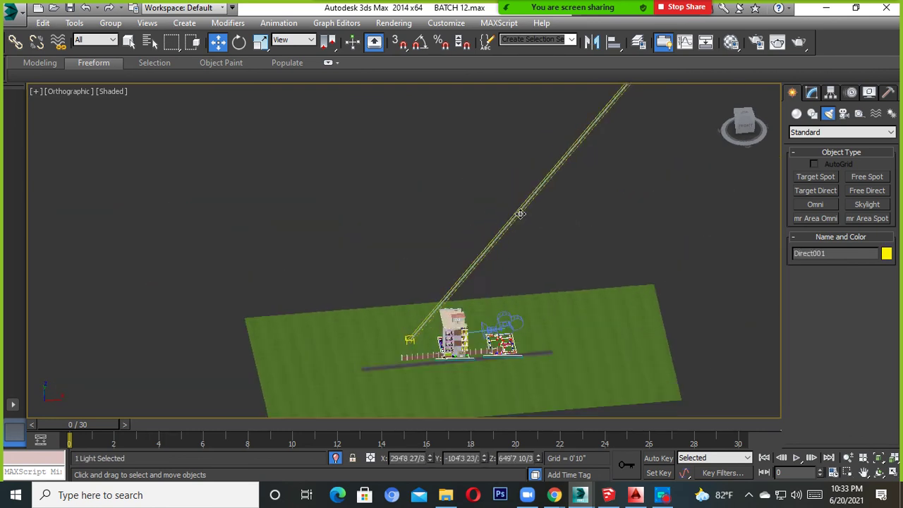
{"action": "scroll", "coordinate": [529, 204], "scroll_direction": "up", "scroll_amount": 5}
{"action": "scroll", "coordinate": [498, 237], "scroll_direction": "down", "scroll_amount": 3}
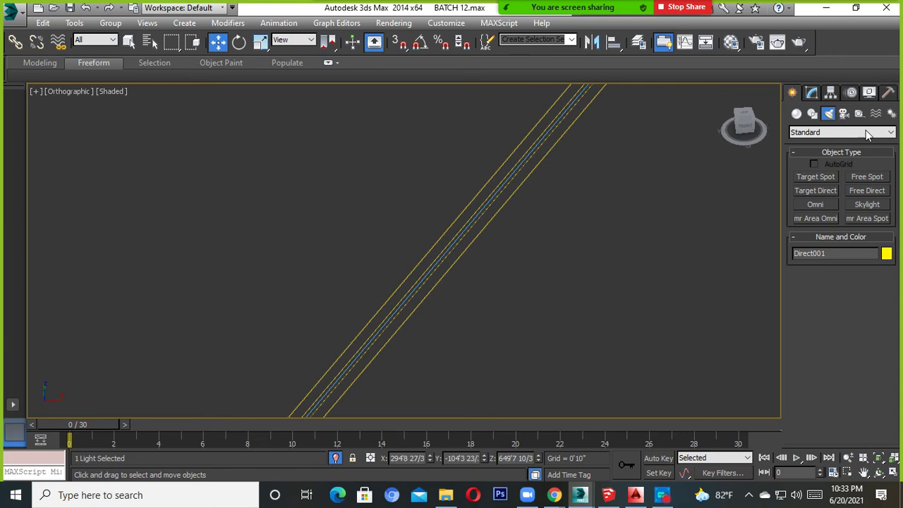
Step: Turn on Direct001's shadows and set the shadow type to VRayShadow
{"action": "left_click", "coordinate": [813, 93]}
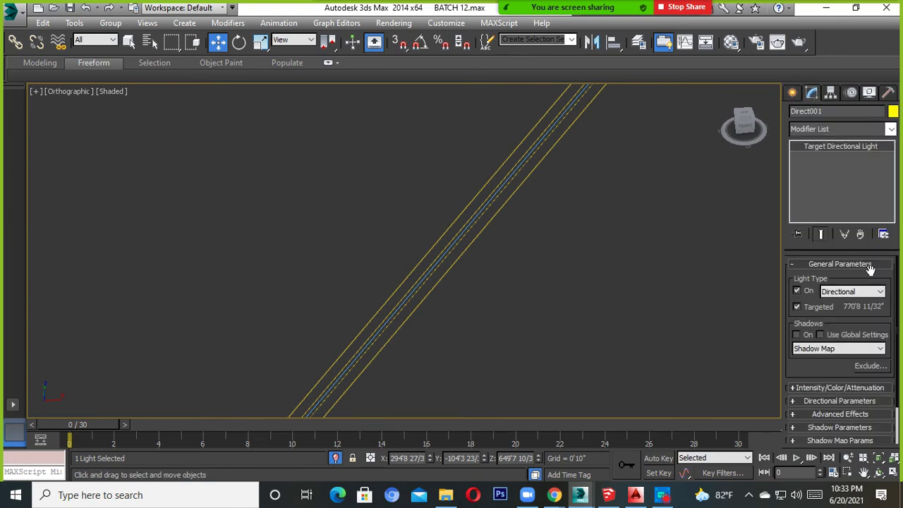
{"action": "left_click", "coordinate": [797, 335]}
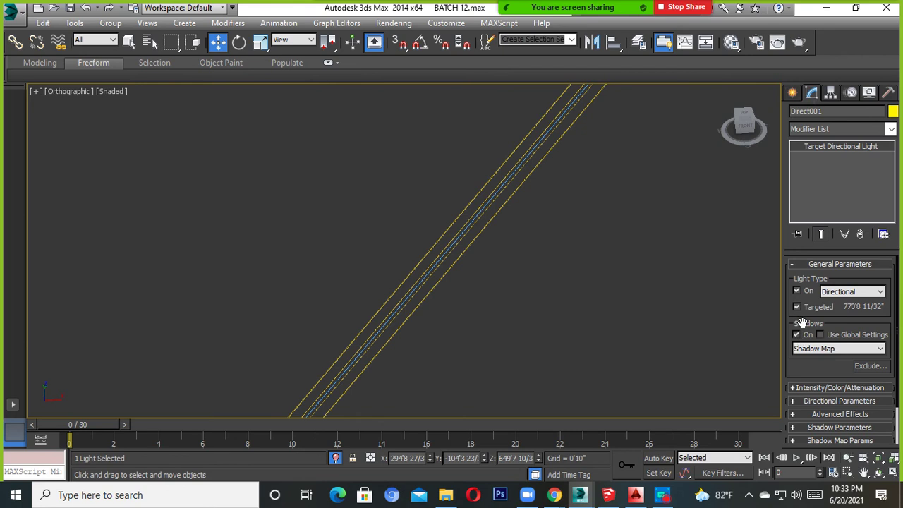
{"action": "left_click", "coordinate": [829, 349]}
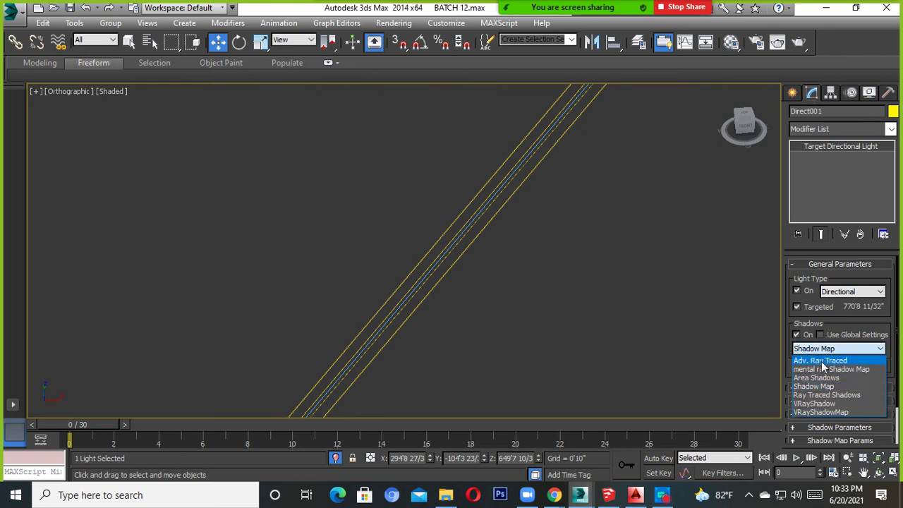
{"action": "left_click", "coordinate": [815, 403]}
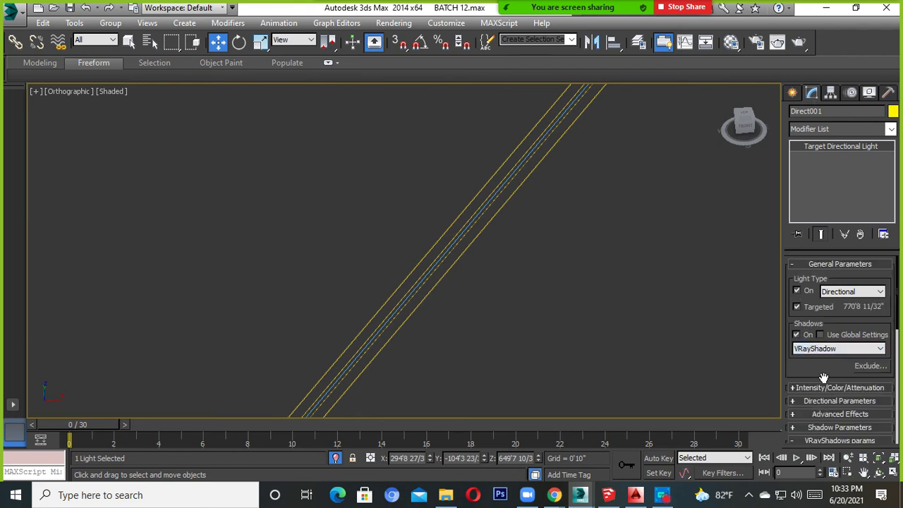
{"action": "scroll", "coordinate": [893, 332], "scroll_direction": "down", "scroll_amount": 3}
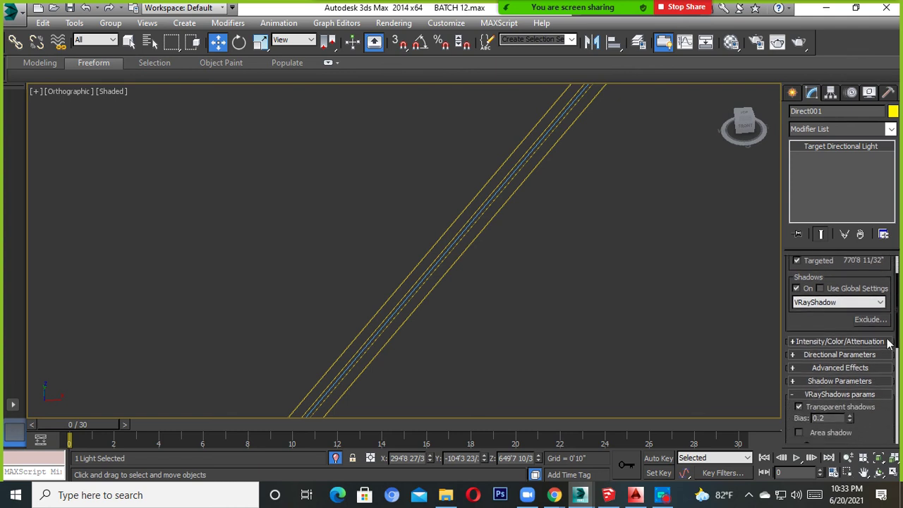
Step: Expand the Intensity/Color/Attenuation and Directional Parameters rollouts
{"action": "left_click", "coordinate": [809, 341]}
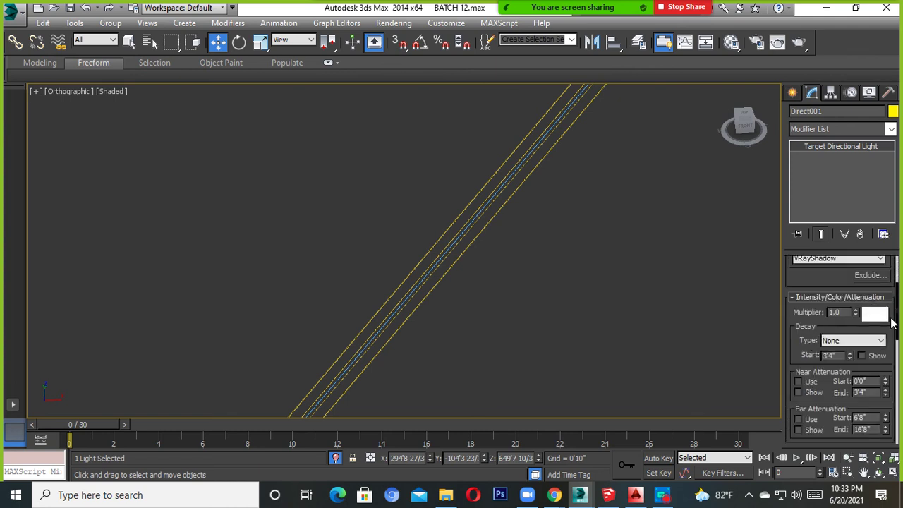
{"action": "left_click_drag", "start_coordinate": [897, 310], "coordinate": [898, 299]}
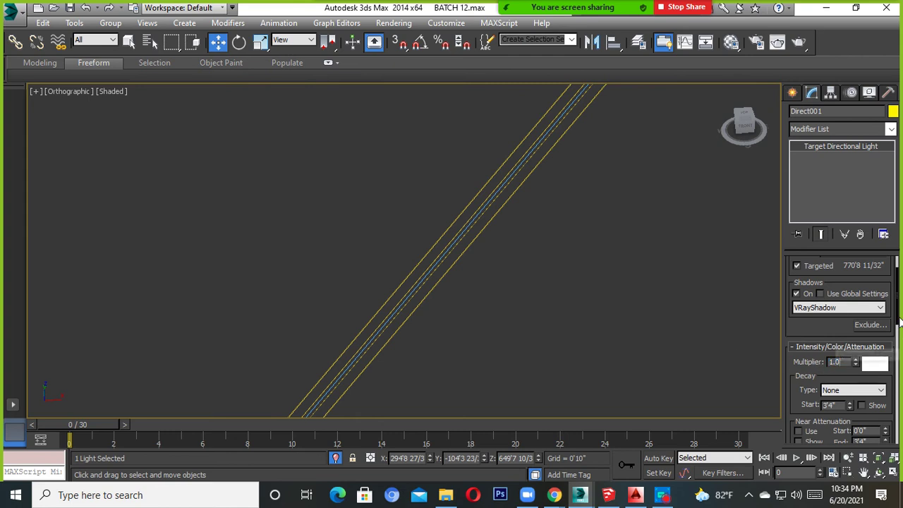
{"action": "left_click_drag", "start_coordinate": [899, 312], "coordinate": [899, 365]}
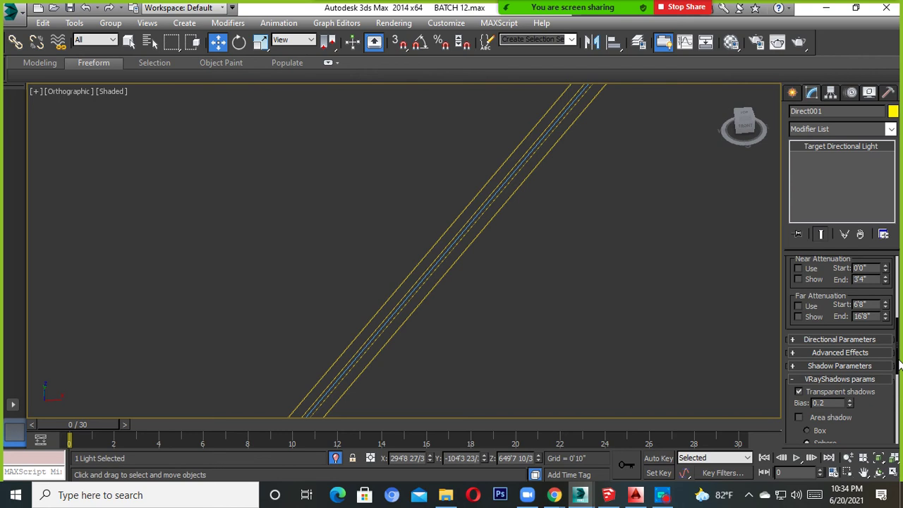
{"action": "left_click", "coordinate": [839, 340]}
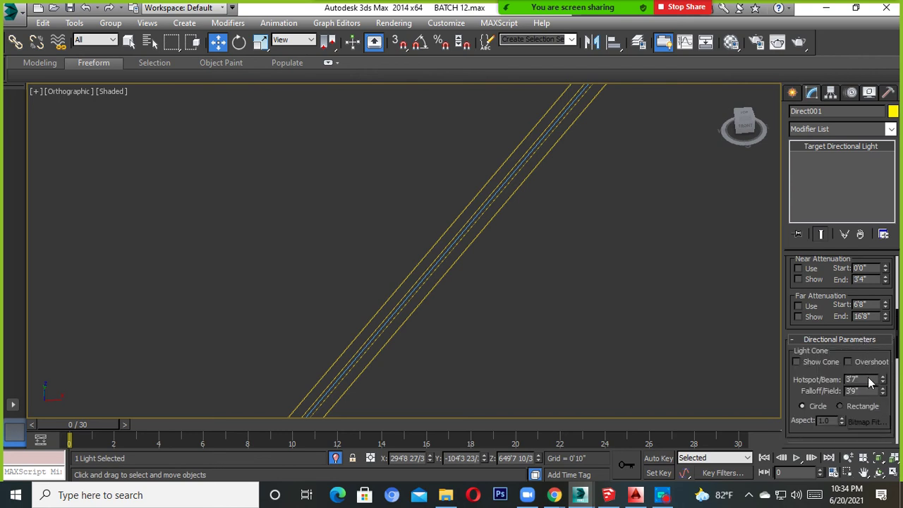
{"action": "middle_click_drag", "start_coordinate": [611, 333], "coordinate": [626, 240]}
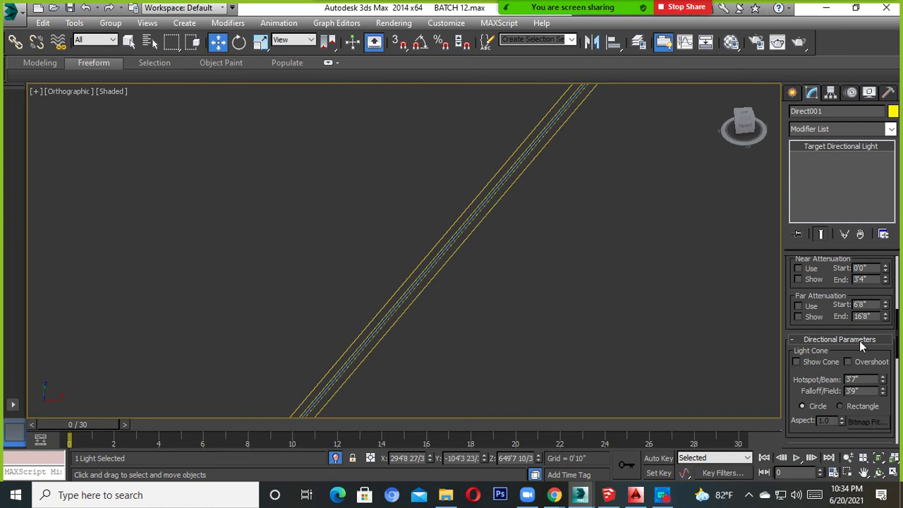
{"action": "scroll", "coordinate": [560, 345], "scroll_direction": "down", "scroll_amount": 3}
{"action": "middle_click_drag", "start_coordinate": [560, 345], "coordinate": [536, 332], "text": "alt"}
{"action": "scroll", "coordinate": [536, 331], "scroll_direction": "up", "scroll_amount": 3}
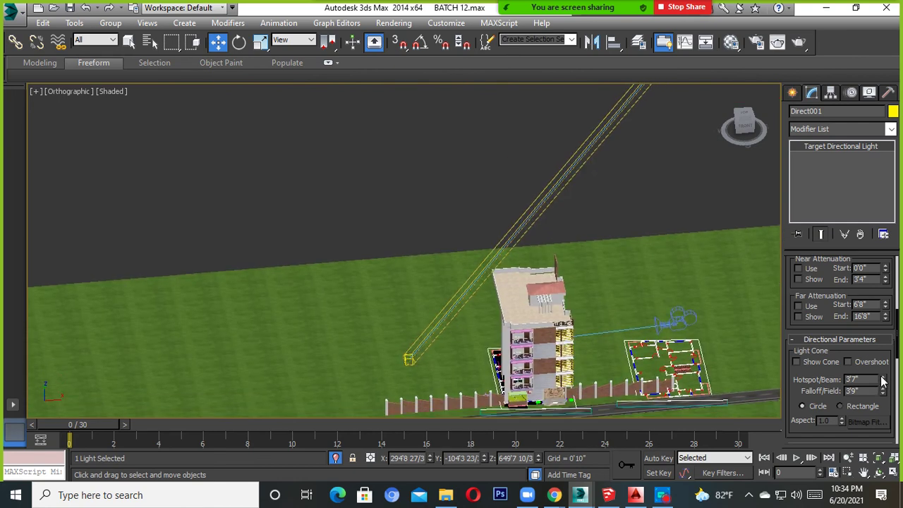
Step: Widen Direct001's Hotspot to 98'11" and Falloff to 103'10" to cover the site
{"action": "mouse_move", "coordinate": [882, 381]}
{"action": "left_mouse_down"}
{"action": "mouse_move", "coordinate": [900, 372]}
{"action": "mouse_move", "coordinate": [900, 267]}
{"action": "mouse_move", "coordinate": [873, 264]}
{"action": "left_mouse_up"}
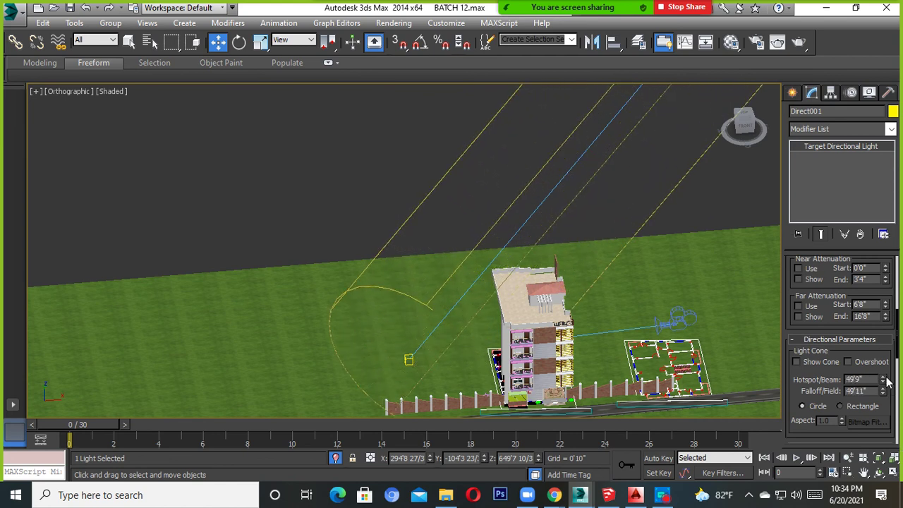
{"action": "mouse_move", "coordinate": [882, 380]}
{"action": "left_mouse_down"}
{"action": "mouse_move", "coordinate": [899, 257]}
{"action": "mouse_move", "coordinate": [886, 312]}
{"action": "left_mouse_up"}
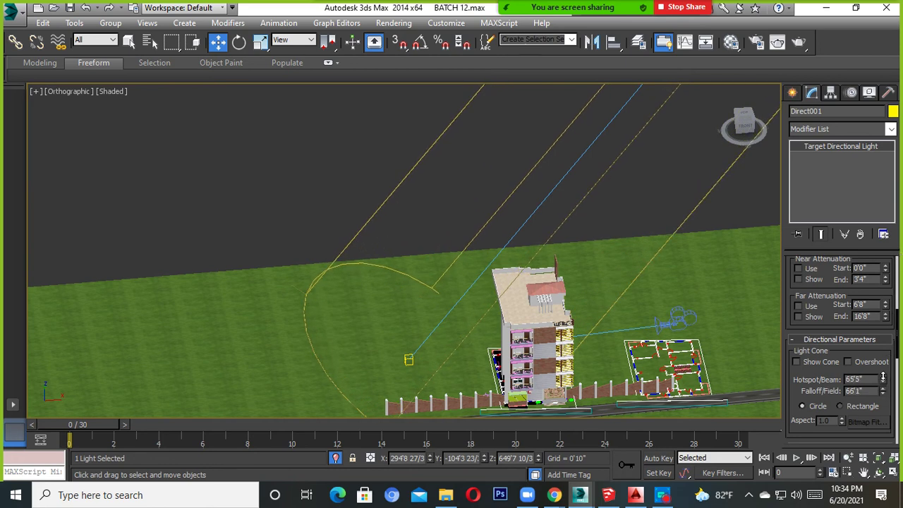
{"action": "left_click_drag", "start_coordinate": [885, 393], "coordinate": [889, 282]}
{"action": "mouse_move", "coordinate": [884, 361]}
{"action": "left_mouse_down"}
{"action": "mouse_move", "coordinate": [900, 397]}
{"action": "mouse_move", "coordinate": [886, 370]}
{"action": "left_mouse_up"}
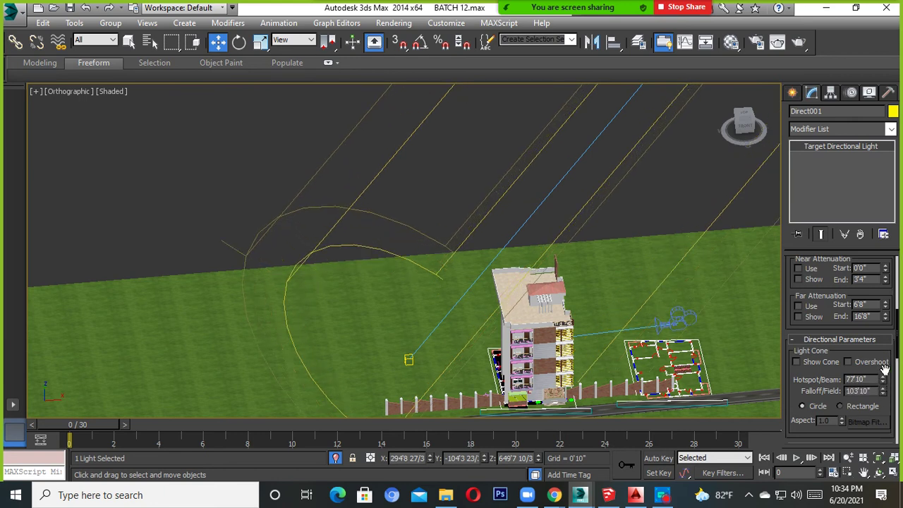
{"action": "left_click_drag", "start_coordinate": [885, 382], "coordinate": [886, 338]}
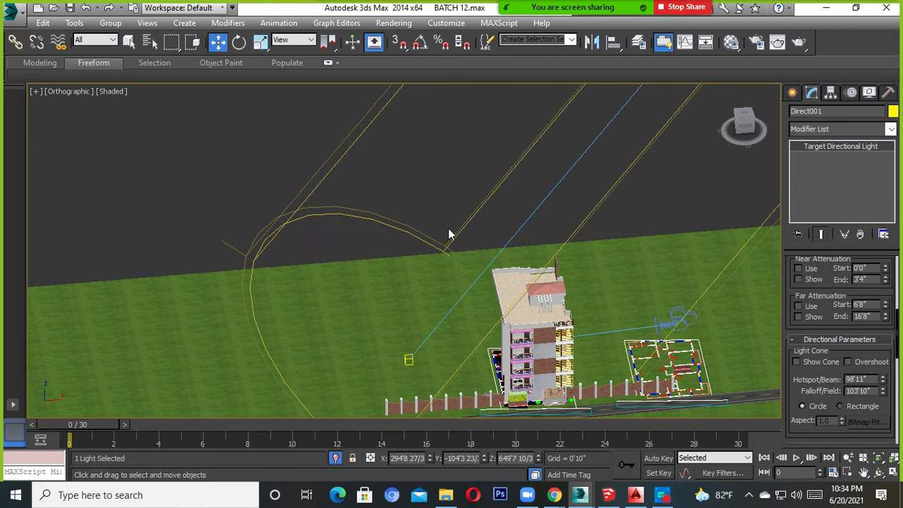
{"action": "scroll", "coordinate": [443, 247], "scroll_direction": "down", "scroll_amount": 4}
{"action": "mouse_move", "coordinate": [443, 247]}
{"action": "middle_mouse_down", "text": "alt"}
{"action": "mouse_move", "coordinate": [505, 272]}
{"action": "mouse_move", "coordinate": [503, 307]}
{"action": "middle_mouse_up", "text": "alt"}
Step: Filter selection to Lights and move Direct001.Target onto the building
{"action": "scroll", "coordinate": [504, 306], "scroll_direction": "down", "scroll_amount": 3}
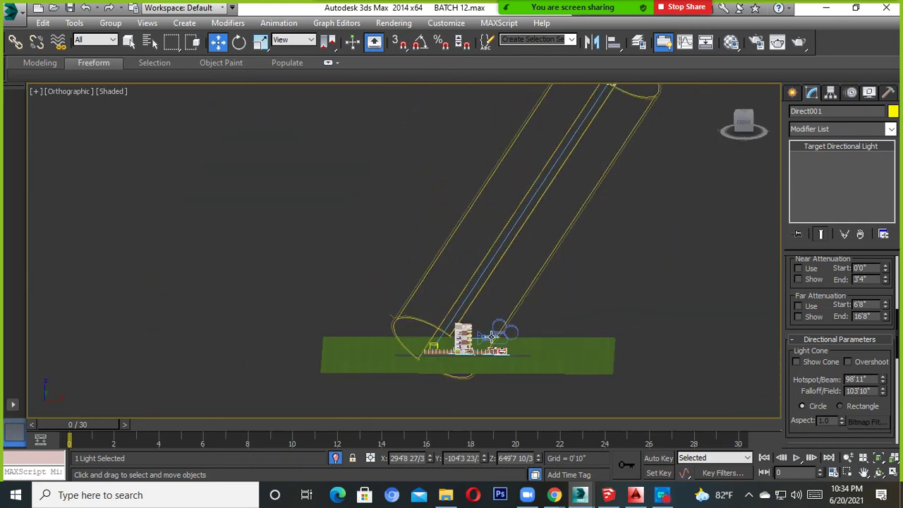
{"action": "left_click", "coordinate": [92, 41]}
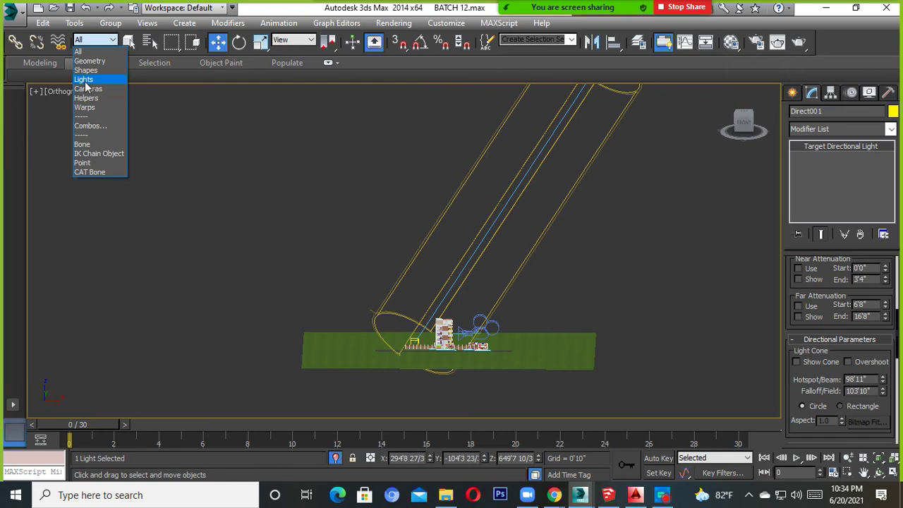
{"action": "left_click", "coordinate": [88, 81]}
{"action": "left_click", "coordinate": [93, 41]}
{"action": "left_click", "coordinate": [97, 82]}
{"action": "left_click_drag", "start_coordinate": [666, 413], "coordinate": [666, 414]}
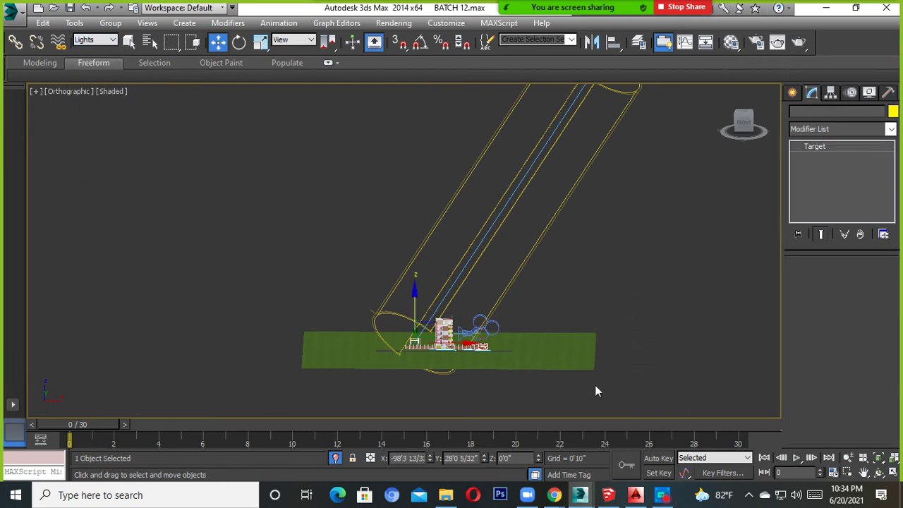
{"action": "left_click_drag", "start_coordinate": [455, 347], "coordinate": [469, 348]}
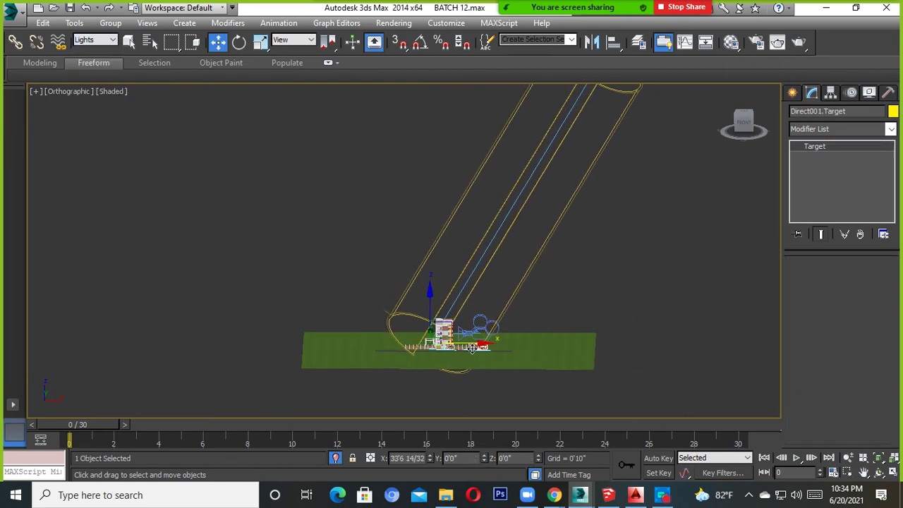
Step: Check the beam's aim from several angles, deselect the target, and set the filter to Cameras
{"action": "mouse_move", "coordinate": [468, 352]}
{"action": "middle_mouse_down", "text": "alt"}
{"action": "mouse_move", "coordinate": [450, 375]}
{"action": "mouse_move", "coordinate": [478, 388]}
{"action": "mouse_move", "coordinate": [454, 310]}
{"action": "middle_mouse_up", "text": "alt"}
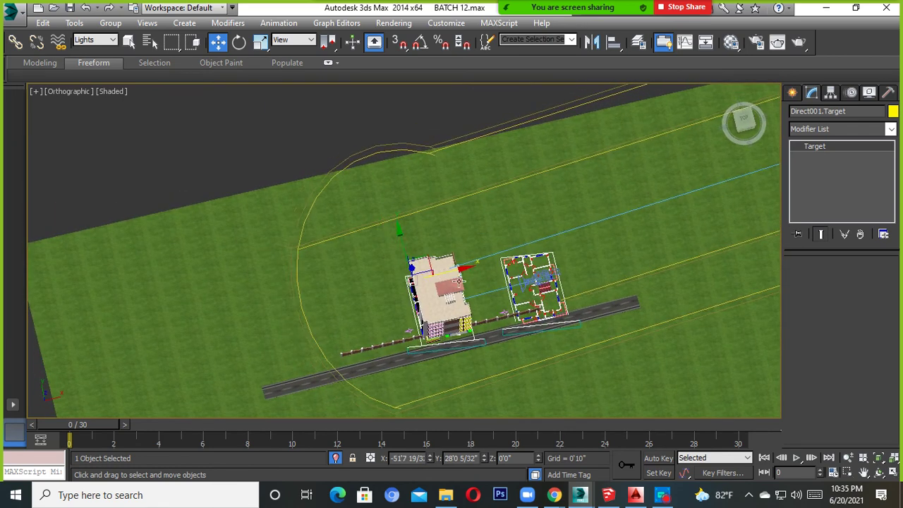
{"action": "mouse_move", "coordinate": [416, 281]}
{"action": "middle_mouse_down", "text": "alt"}
{"action": "mouse_move", "coordinate": [414, 226]}
{"action": "mouse_move", "coordinate": [429, 274]}
{"action": "mouse_move", "coordinate": [560, 276]}
{"action": "mouse_move", "coordinate": [529, 306]}
{"action": "mouse_move", "coordinate": [526, 327]}
{"action": "middle_mouse_up", "text": "alt"}
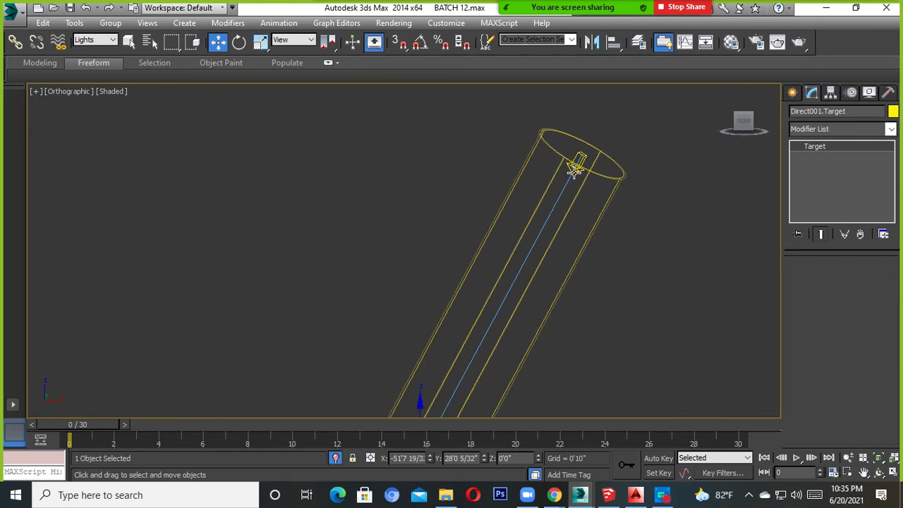
{"action": "scroll", "coordinate": [575, 169], "scroll_direction": "up", "scroll_amount": 3}
{"action": "mouse_move", "coordinate": [535, 197]}
{"action": "middle_mouse_down", "text": "alt"}
{"action": "mouse_move", "coordinate": [543, 284]}
{"action": "mouse_move", "coordinate": [475, 358]}
{"action": "middle_mouse_up", "text": "alt"}
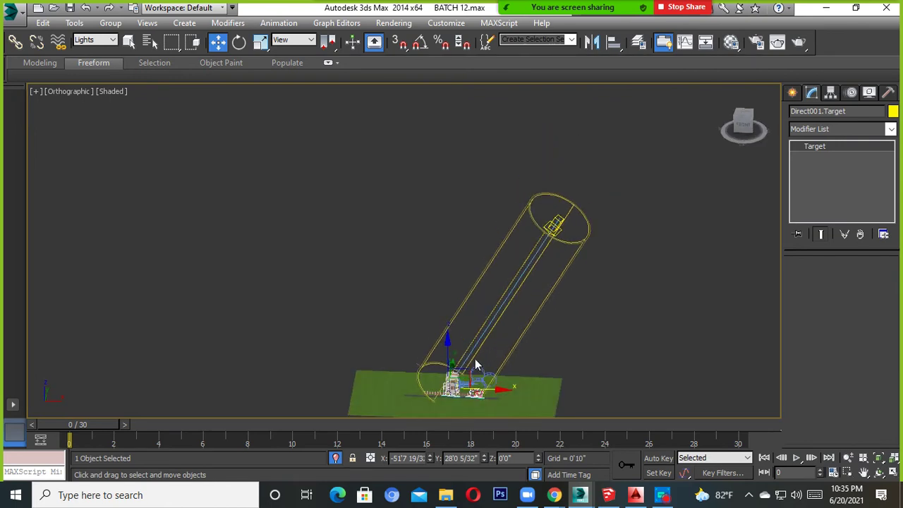
{"action": "scroll", "coordinate": [512, 266], "scroll_direction": "up", "scroll_amount": 3}
{"action": "left_click", "coordinate": [521, 321]}
{"action": "middle_click_drag", "start_coordinate": [521, 321], "coordinate": [525, 331], "text": "alt"}
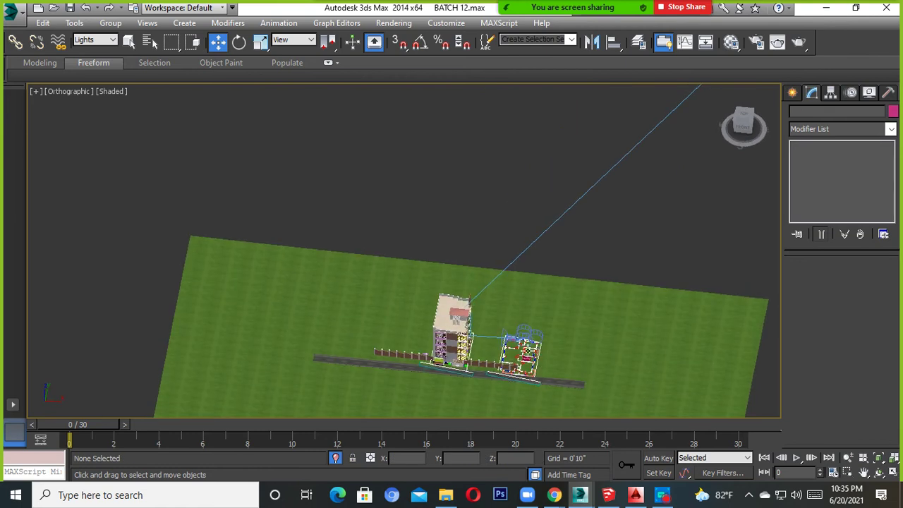
{"action": "left_click", "coordinate": [88, 40]}
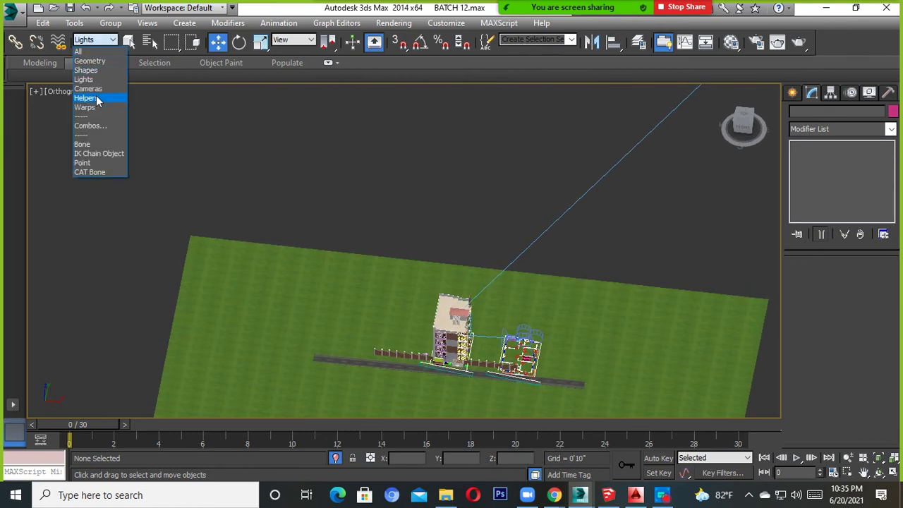
{"action": "left_click", "coordinate": [103, 97]}
Step: Reposition Camera001 and view through it with the safe frame shown
{"action": "middle_click_drag", "start_coordinate": [497, 325], "coordinate": [502, 270]}
{"action": "left_click", "coordinate": [521, 282]}
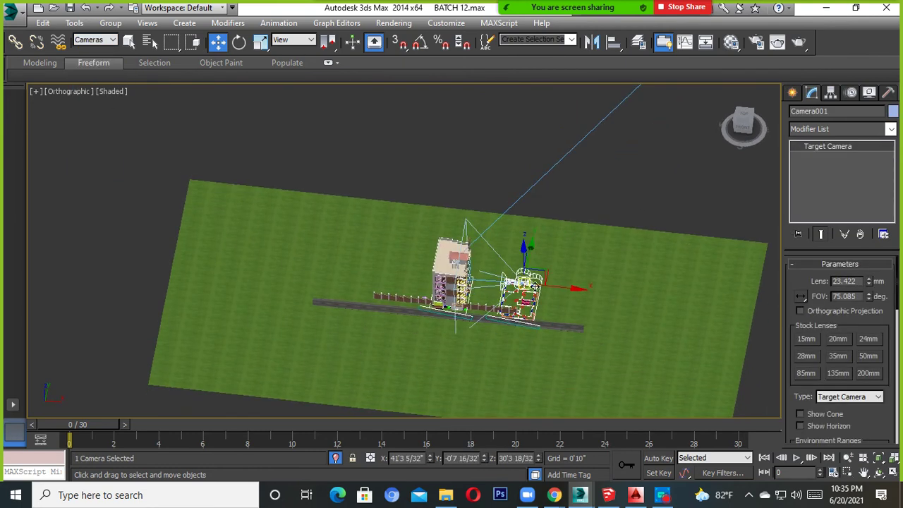
{"action": "mouse_move", "coordinate": [548, 288]}
{"action": "left_mouse_down"}
{"action": "mouse_move", "coordinate": [562, 349]}
{"action": "mouse_move", "coordinate": [596, 336]}
{"action": "left_mouse_up"}
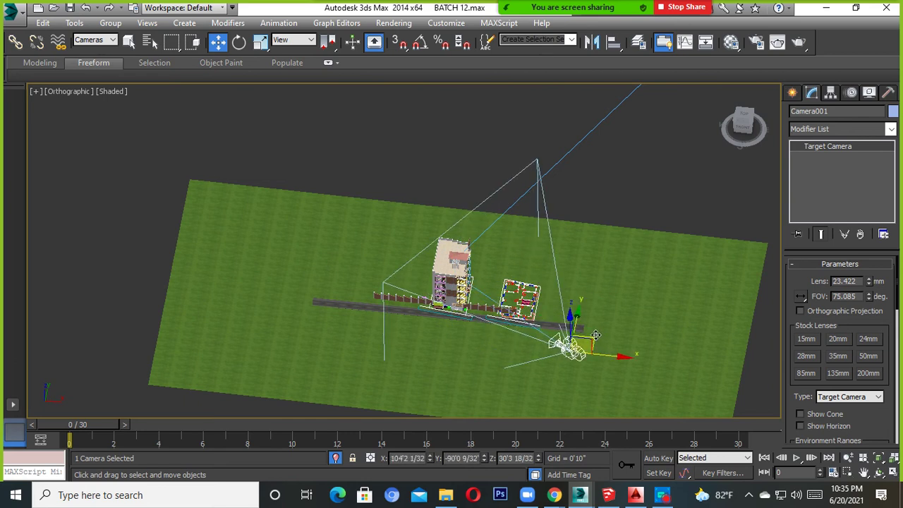
{"action": "key", "text": "c"}
{"action": "key", "text": "shift+f"}
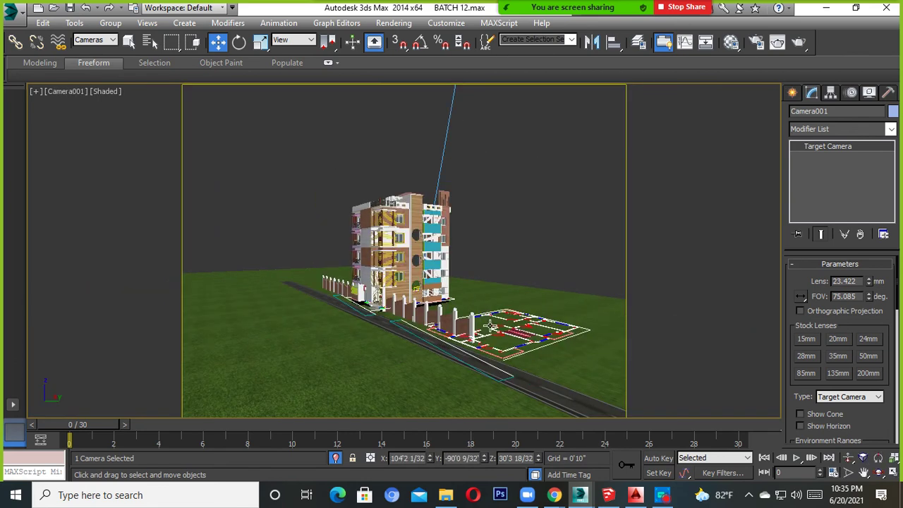
Step: Narrow Camera001's field of view to about a 52 mm lens and render the view
{"action": "left_click", "coordinate": [847, 472]}
{"action": "left_click_drag", "start_coordinate": [480, 342], "coordinate": [488, 307]}
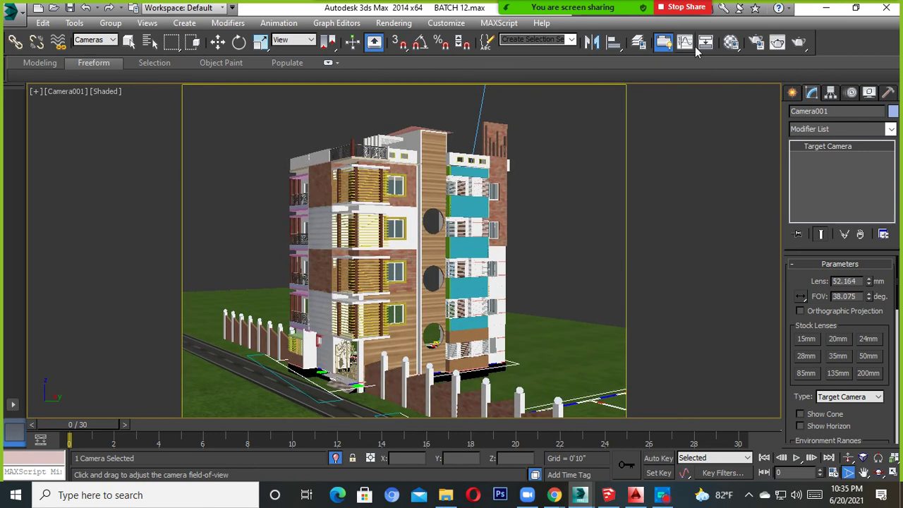
{"action": "left_click", "coordinate": [799, 43]}
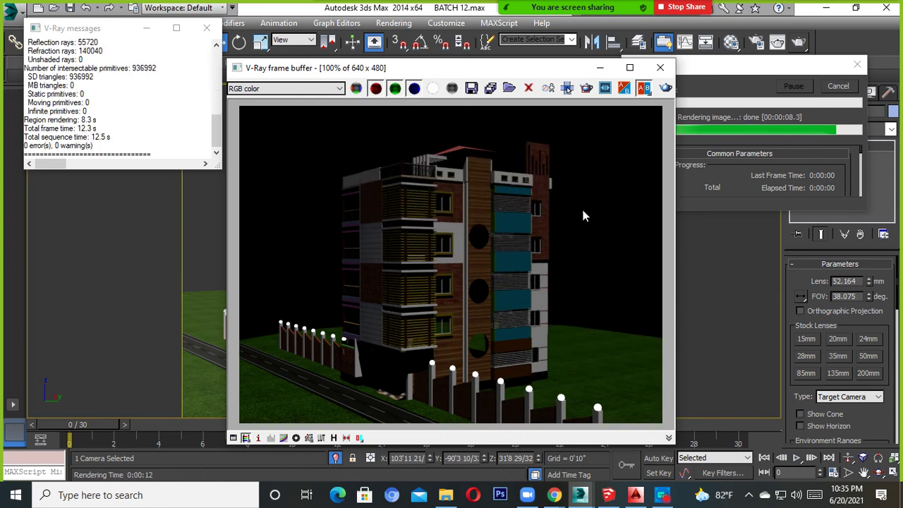
Step: Maximize the V-Ray frame buffer to inspect the render, then close it and the V-Ray messages window
{"action": "left_click", "coordinate": [629, 67]}
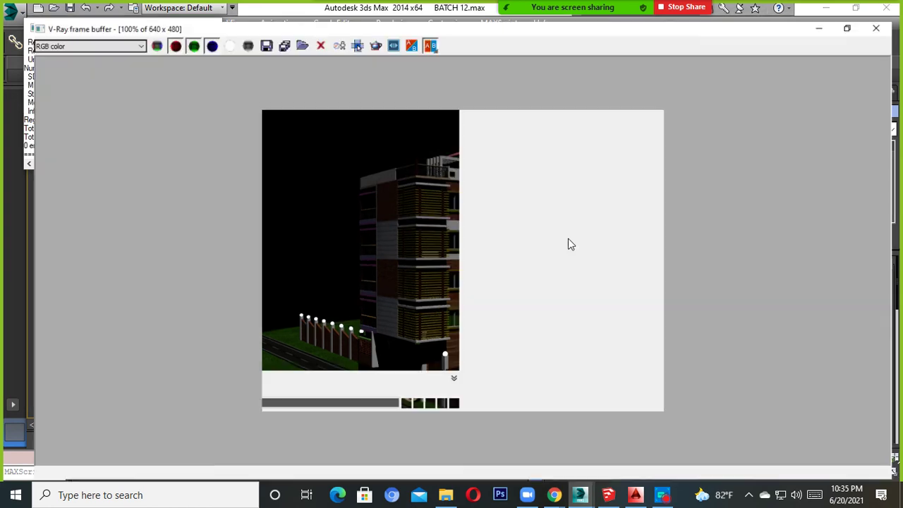
{"action": "scroll", "coordinate": [497, 314], "scroll_direction": "up", "scroll_amount": 1}
{"action": "middle_click_drag", "start_coordinate": [494, 281], "coordinate": [499, 386]}
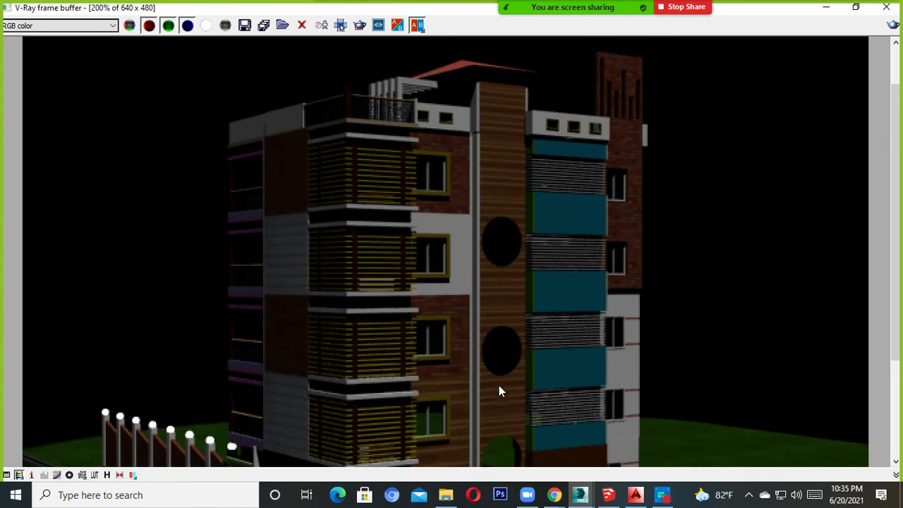
{"action": "scroll", "coordinate": [490, 329], "scroll_direction": "down", "scroll_amount": 2}
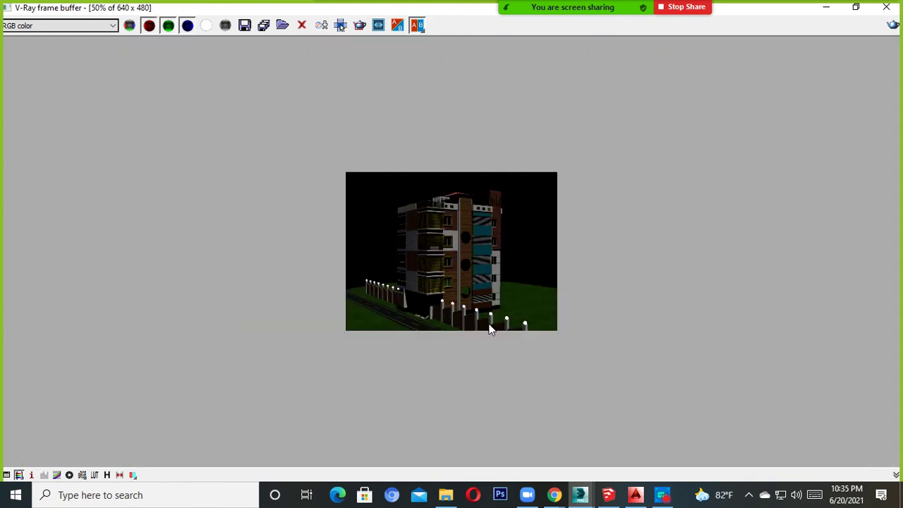
{"action": "scroll", "coordinate": [430, 286], "scroll_direction": "up", "scroll_amount": 1}
{"action": "scroll", "coordinate": [430, 286], "scroll_direction": "up", "scroll_amount": 2}
{"action": "scroll", "coordinate": [465, 310], "scroll_direction": "down", "scroll_amount": 2}
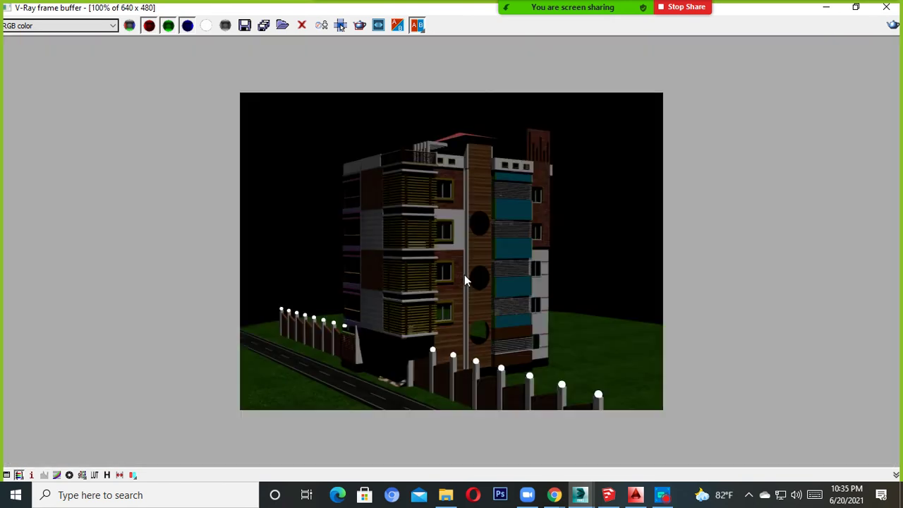
{"action": "scroll", "coordinate": [464, 274], "scroll_direction": "up", "scroll_amount": 1}
{"action": "left_click", "coordinate": [886, 7]}
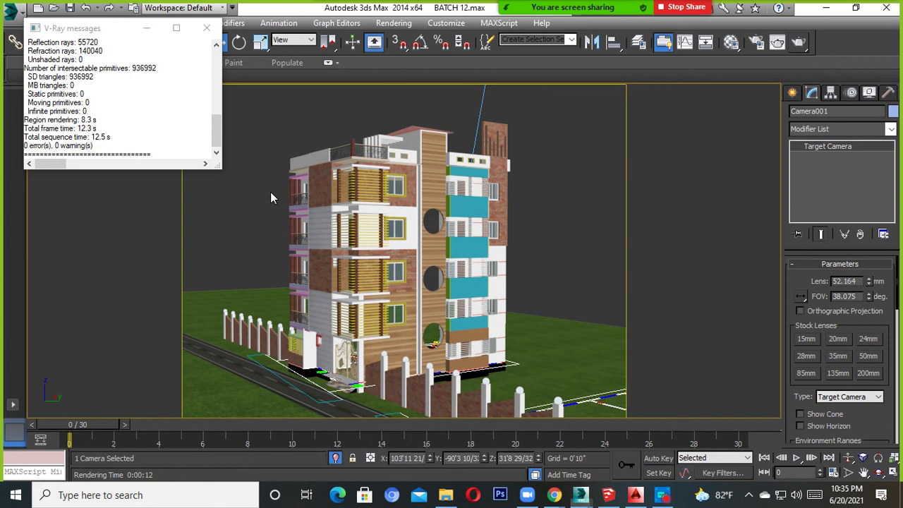
{"action": "left_click", "coordinate": [206, 27]}
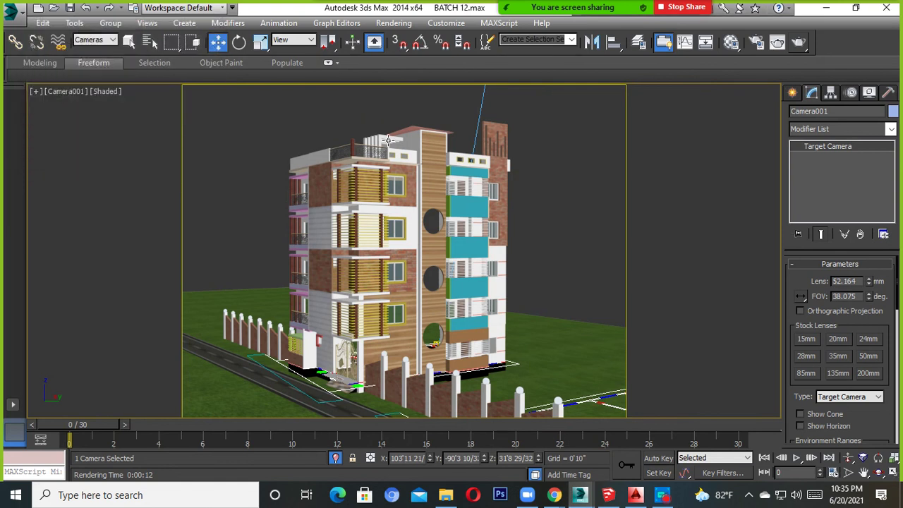
Step: Maximize the second Perspective viewport as Orthographic, safe frame off, framing the whole site and camera
{"action": "left_click", "coordinate": [893, 472]}
{"action": "left_click", "coordinate": [494, 332]}
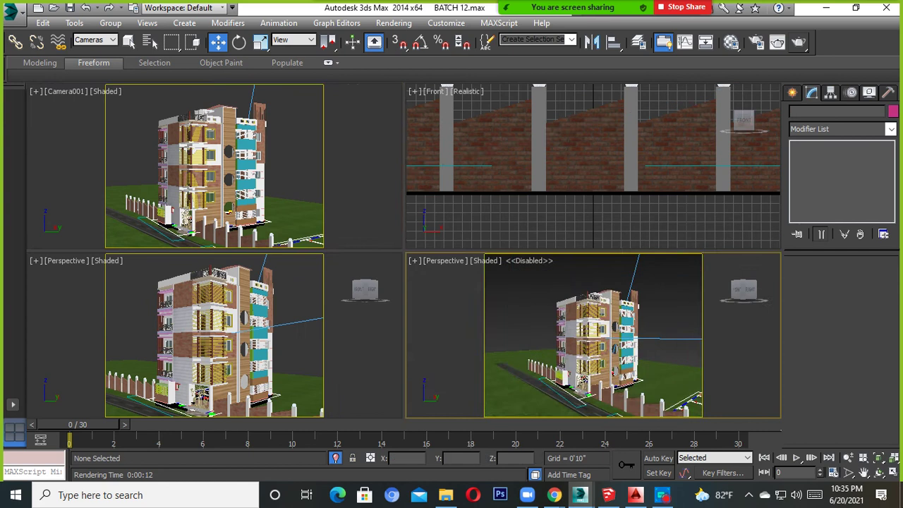
{"action": "left_click", "coordinate": [893, 472]}
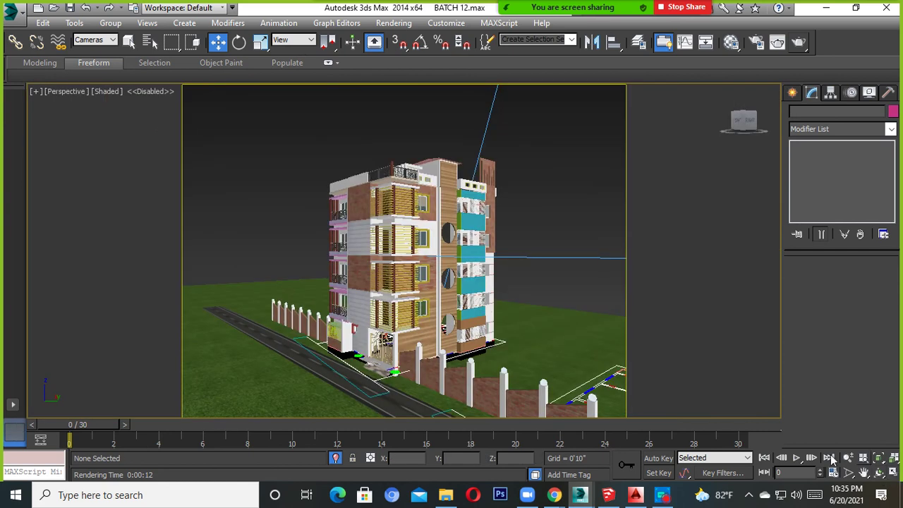
{"action": "left_click", "coordinate": [65, 92]}
{"action": "left_click", "coordinate": [124, 157]}
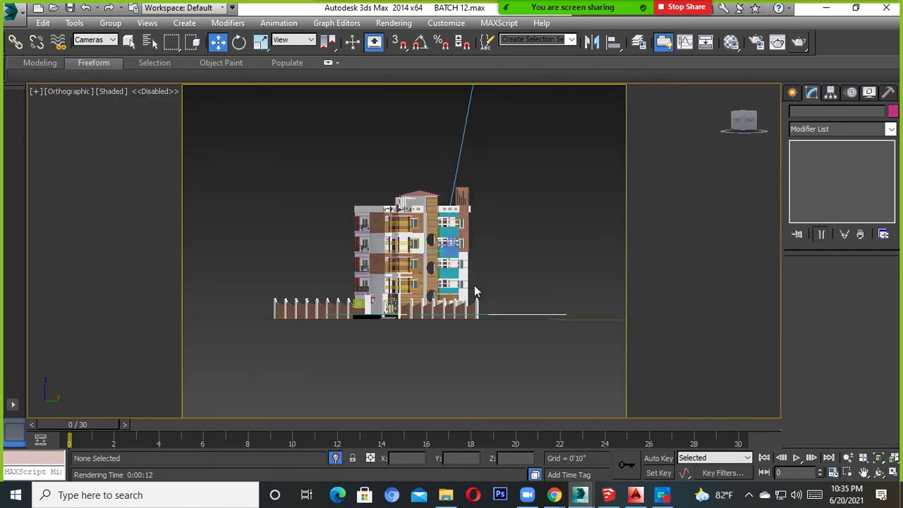
{"action": "key", "text": "shift+f"}
{"action": "middle_click_drag", "start_coordinate": [384, 282], "coordinate": [419, 314], "text": "alt"}
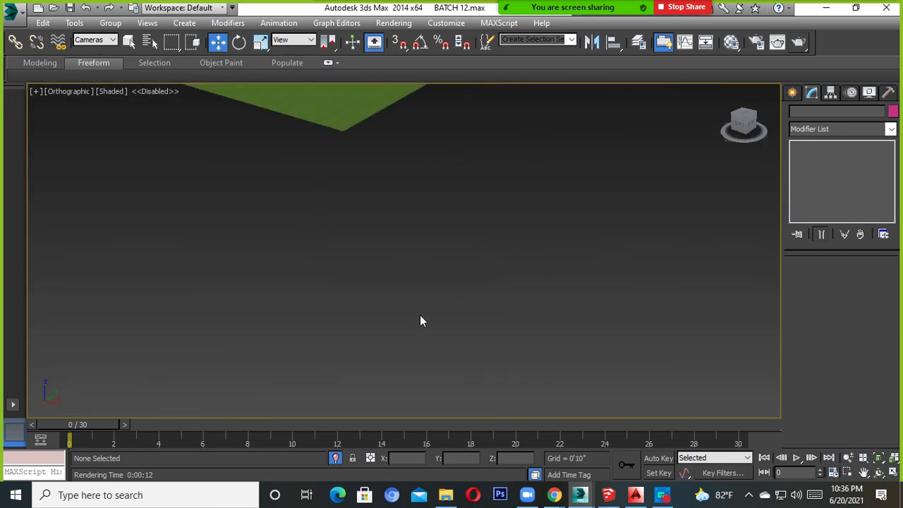
{"action": "scroll", "coordinate": [420, 321], "scroll_direction": "down", "scroll_amount": 5}
{"action": "middle_click_drag", "start_coordinate": [454, 219], "coordinate": [504, 297]}
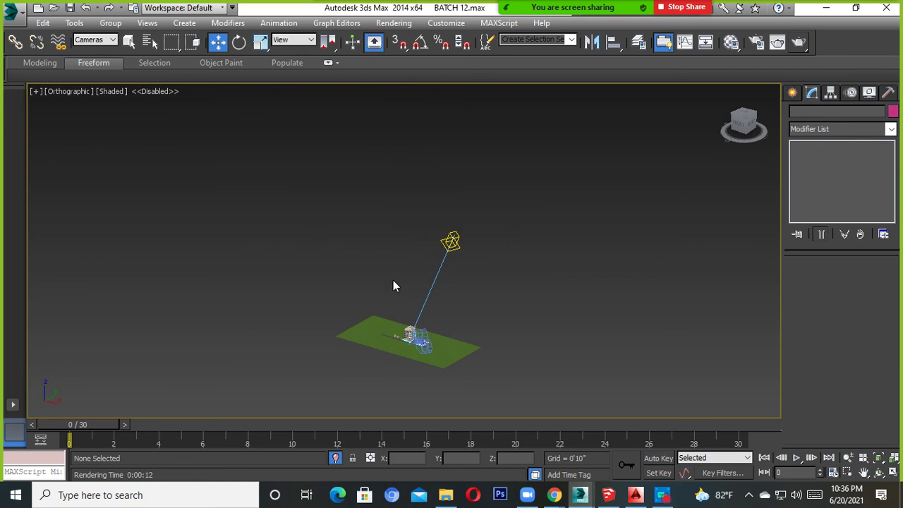
Step: Switch the selection filter to All, select the directional light and an editable poly, then view from above
{"action": "left_click", "coordinate": [74, 22]}
{"action": "left_click", "coordinate": [267, 118]}
{"action": "left_click", "coordinate": [95, 39]}
{"action": "left_click", "coordinate": [88, 50]}
{"action": "left_click_drag", "start_coordinate": [500, 200], "coordinate": [382, 278]}
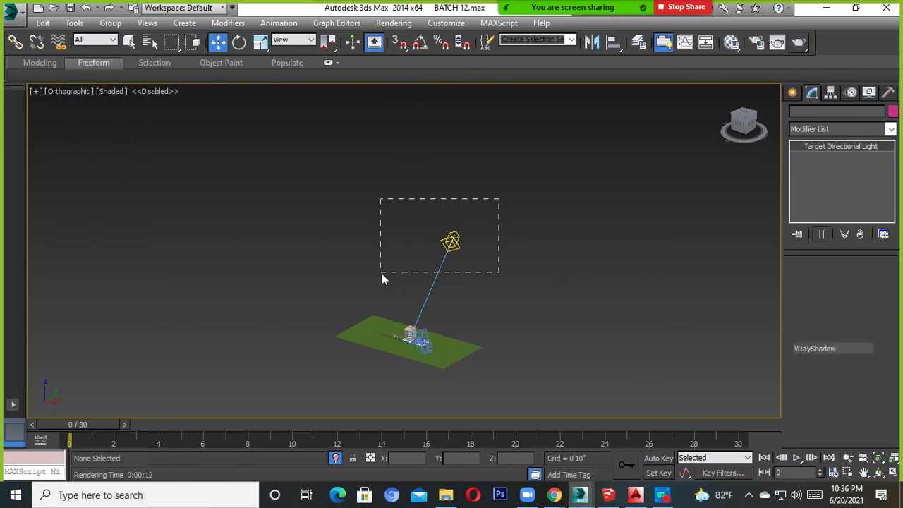
{"action": "scroll", "coordinate": [429, 356], "scroll_direction": "up", "scroll_amount": 5}
{"action": "left_click", "coordinate": [428, 354]}
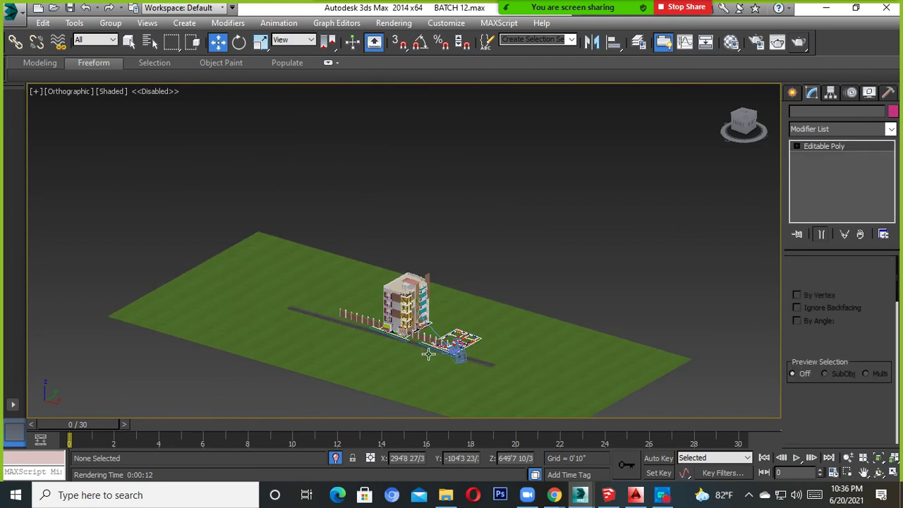
{"action": "middle_click_drag", "start_coordinate": [428, 354], "coordinate": [522, 315], "text": "alt"}
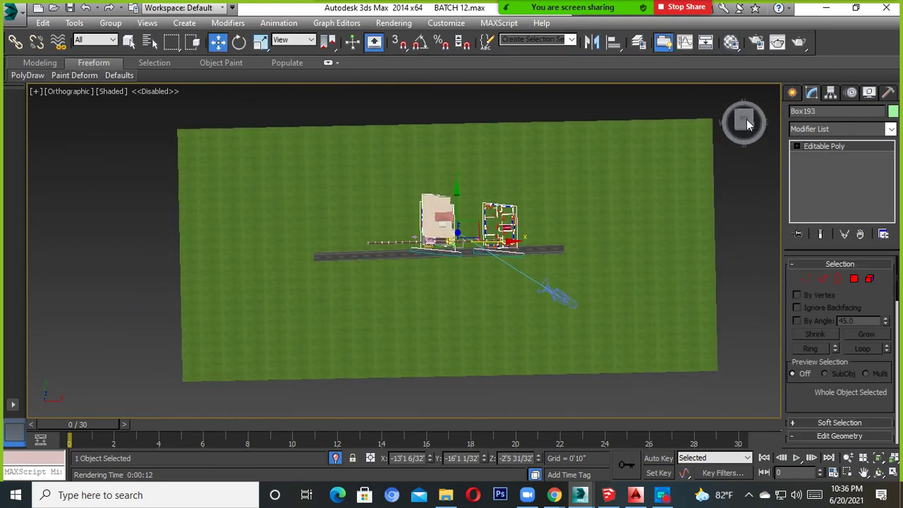
Step: In Top view, create a Standard Target Direct light with its target aimed at the building
{"action": "left_click", "coordinate": [744, 120]}
{"action": "left_click", "coordinate": [791, 94]}
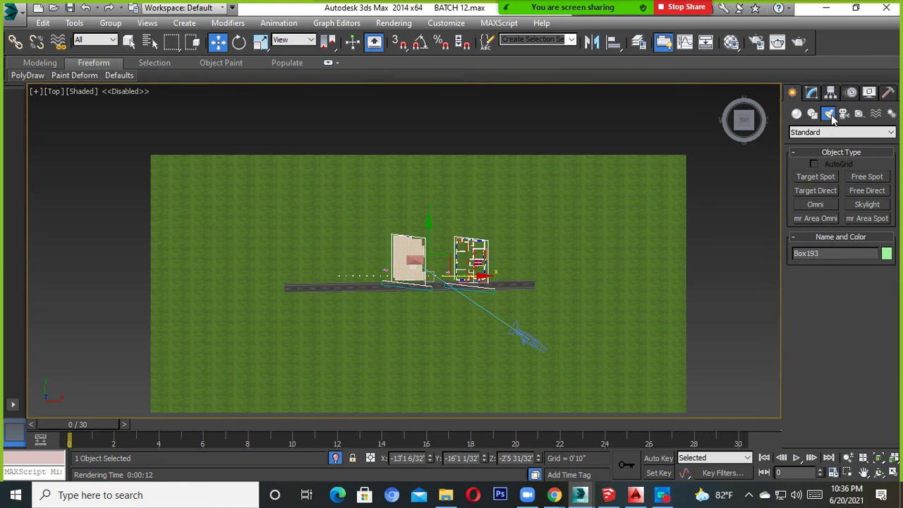
{"action": "left_click", "coordinate": [820, 132]}
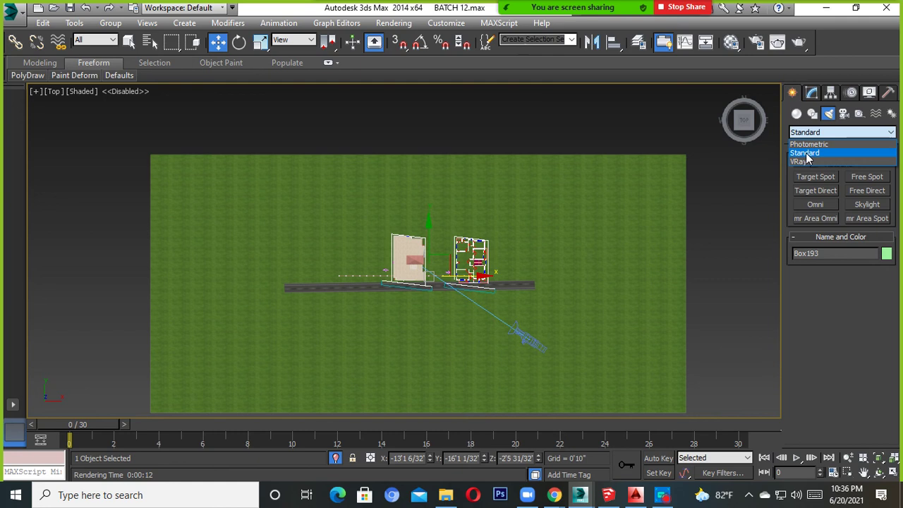
{"action": "left_click", "coordinate": [808, 153]}
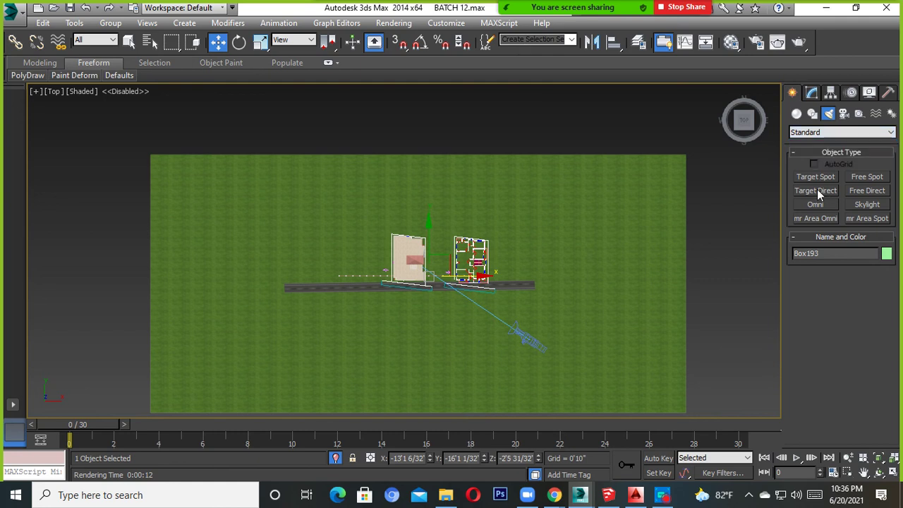
{"action": "left_click", "coordinate": [820, 191]}
{"action": "middle_click_drag", "start_coordinate": [491, 304], "coordinate": [348, 280]}
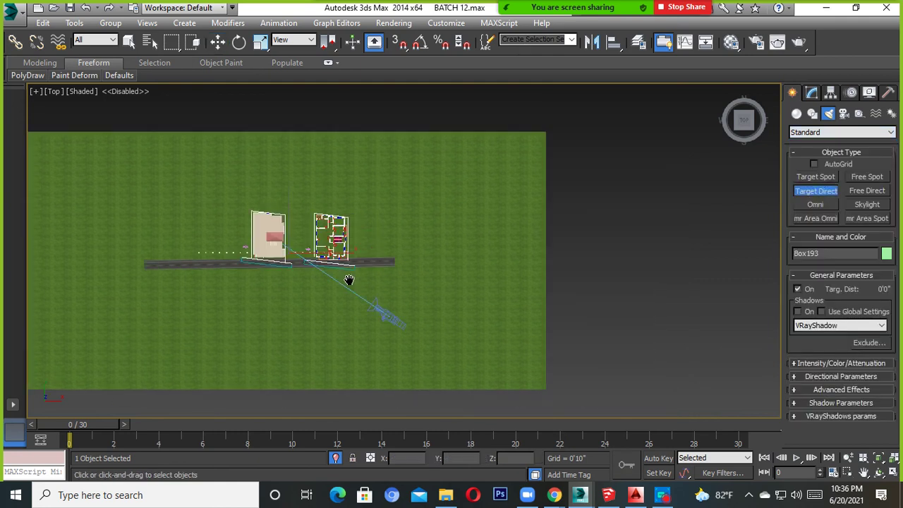
{"action": "left_click", "coordinate": [651, 358]}
{"action": "mouse_move", "coordinate": [651, 358]}
{"action": "left_mouse_down"}
{"action": "mouse_move", "coordinate": [293, 236]}
{"action": "mouse_move", "coordinate": [594, 327]}
{"action": "left_mouse_up"}
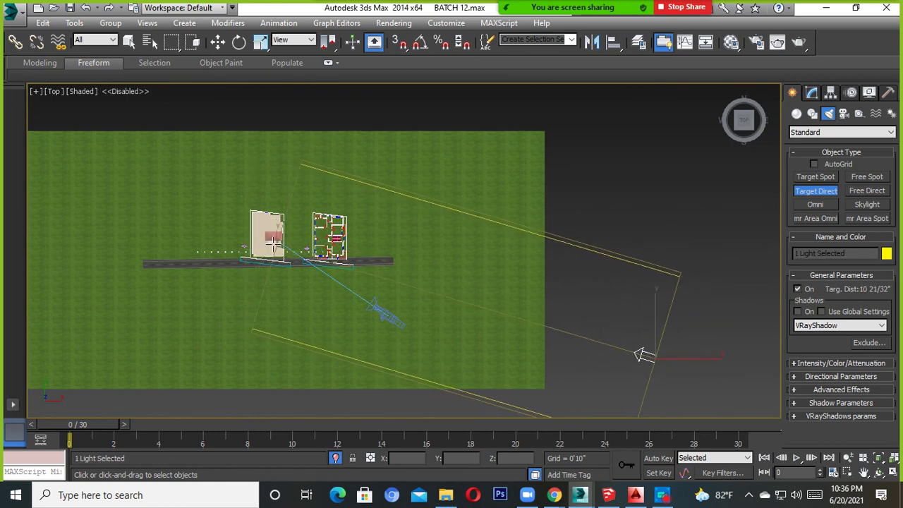
{"action": "left_click_drag", "start_coordinate": [595, 327], "coordinate": [249, 222]}
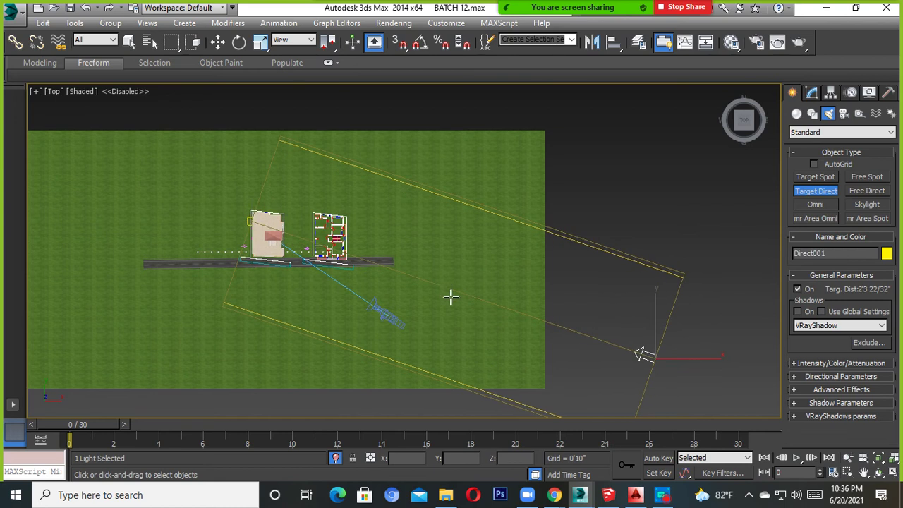
Step: Move Direct001 up to about 1111'10" above the site, shifting it slightly along X
{"action": "scroll", "coordinate": [494, 314], "scroll_direction": "down", "scroll_amount": 3}
{"action": "scroll", "coordinate": [528, 346], "scroll_direction": "down", "scroll_amount": 2}
{"action": "mouse_move", "coordinate": [528, 346]}
{"action": "middle_mouse_down", "text": "alt"}
{"action": "mouse_move", "coordinate": [530, 251]}
{"action": "mouse_move", "coordinate": [568, 328]}
{"action": "mouse_move", "coordinate": [596, 289]}
{"action": "mouse_move", "coordinate": [574, 318]}
{"action": "middle_mouse_up", "text": "alt"}
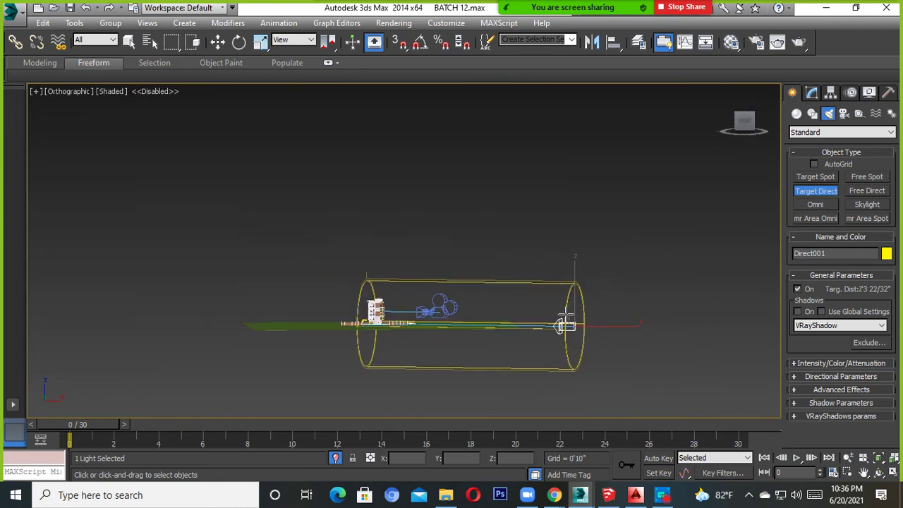
{"action": "left_click", "coordinate": [217, 42]}
{"action": "left_click_drag", "start_coordinate": [575, 314], "coordinate": [574, 112]}
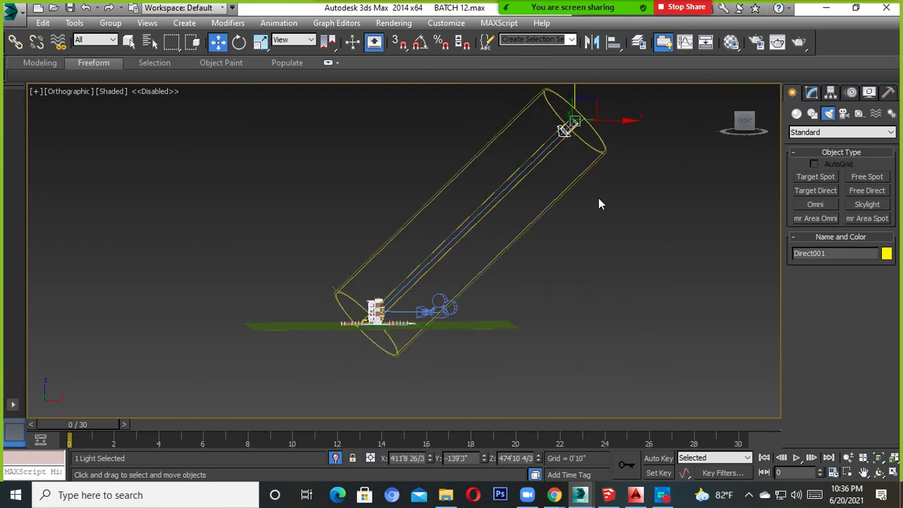
{"action": "mouse_move", "coordinate": [599, 203]}
{"action": "middle_mouse_down", "text": "alt"}
{"action": "mouse_move", "coordinate": [527, 272]}
{"action": "mouse_move", "coordinate": [556, 306]}
{"action": "middle_mouse_up", "text": "alt"}
{"action": "mouse_move", "coordinate": [557, 306]}
{"action": "left_mouse_down"}
{"action": "mouse_move", "coordinate": [572, 165]}
{"action": "mouse_move", "coordinate": [631, 171]}
{"action": "mouse_move", "coordinate": [639, 204]}
{"action": "left_mouse_up"}
{"action": "mouse_move", "coordinate": [632, 242]}
{"action": "middle_mouse_down", "text": "alt"}
{"action": "mouse_move", "coordinate": [628, 290]}
{"action": "mouse_move", "coordinate": [617, 256]}
{"action": "middle_mouse_up", "text": "alt"}
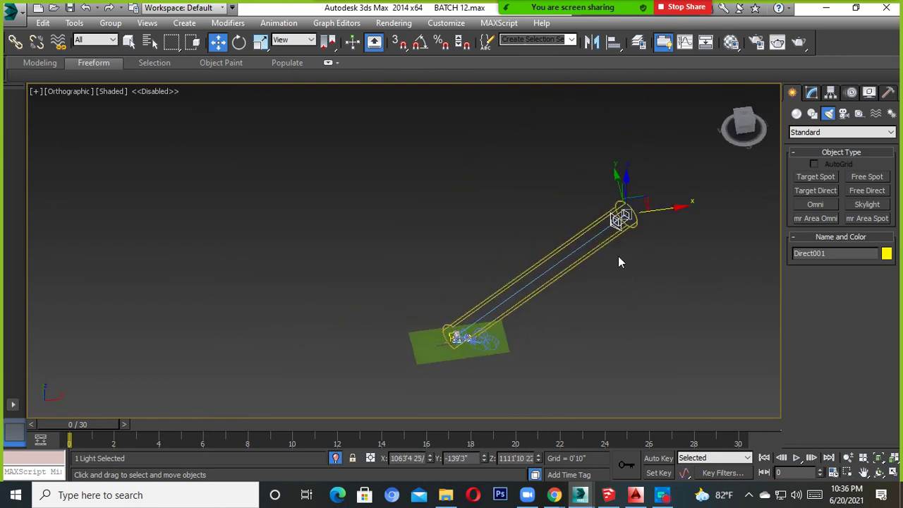
{"action": "scroll", "coordinate": [618, 259], "scroll_direction": "up", "scroll_amount": 3}
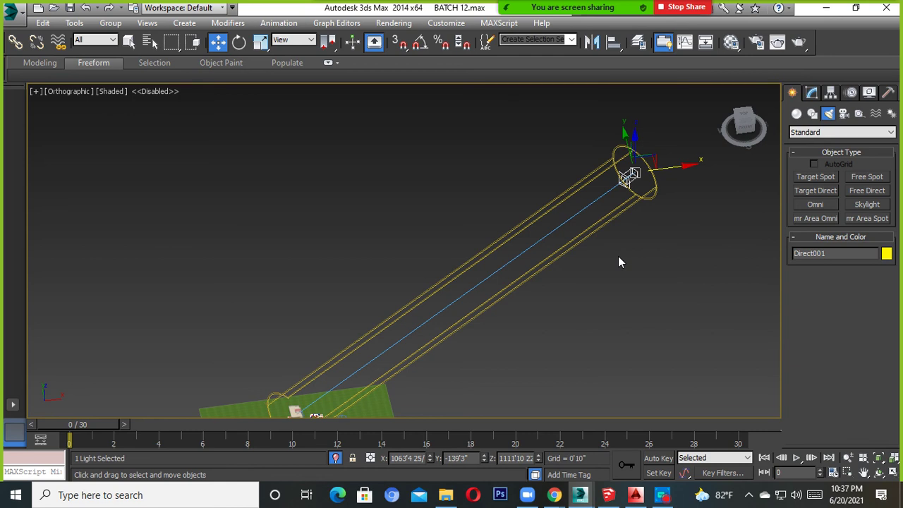
Step: Move the Direct001 light along X and Y and raise it higher along Z
{"action": "scroll", "coordinate": [618, 262], "scroll_direction": "down", "scroll_amount": 4}
{"action": "middle_click_drag", "start_coordinate": [618, 262], "coordinate": [586, 224], "text": "alt"}
{"action": "left_click_drag", "start_coordinate": [586, 224], "coordinate": [574, 251]}
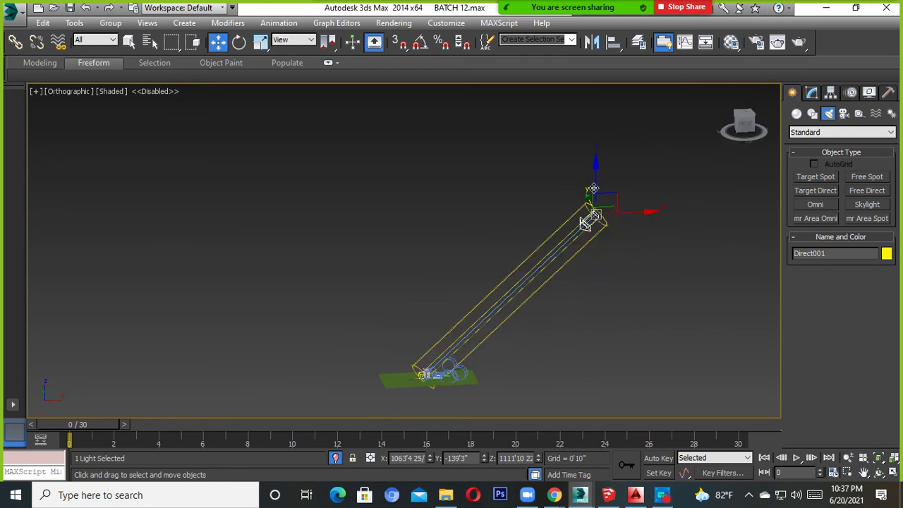
{"action": "left_click_drag", "start_coordinate": [621, 182], "coordinate": [682, 185]}
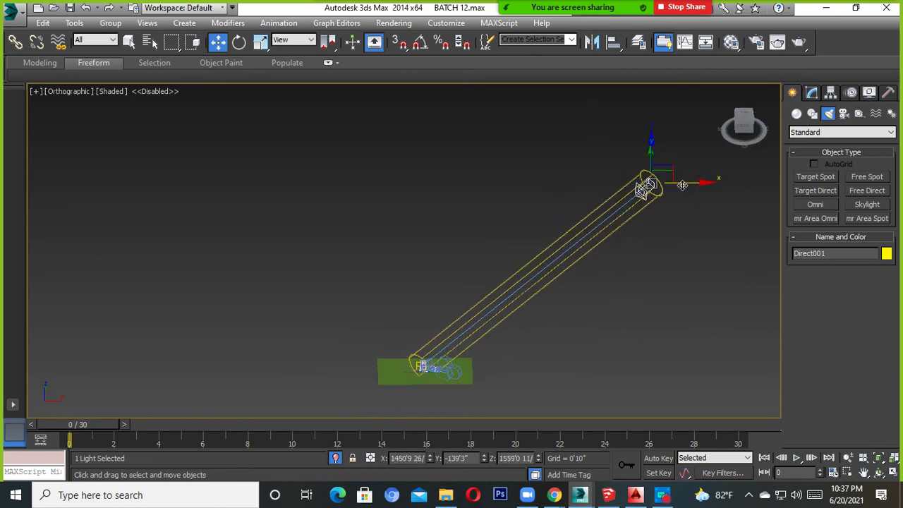
{"action": "middle_click_drag", "start_coordinate": [615, 216], "coordinate": [653, 284], "text": "alt"}
{"action": "left_click_drag", "start_coordinate": [619, 187], "coordinate": [673, 219]}
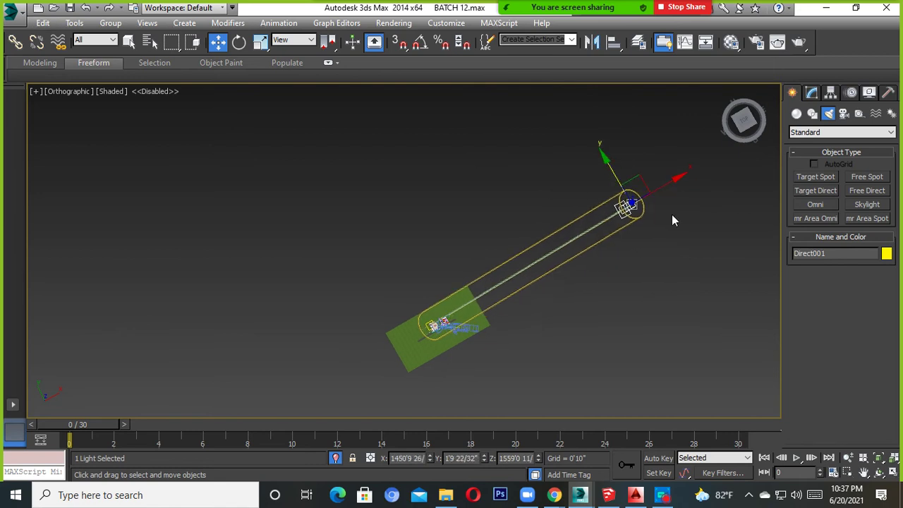
{"action": "left_click_drag", "start_coordinate": [625, 201], "coordinate": [624, 209]}
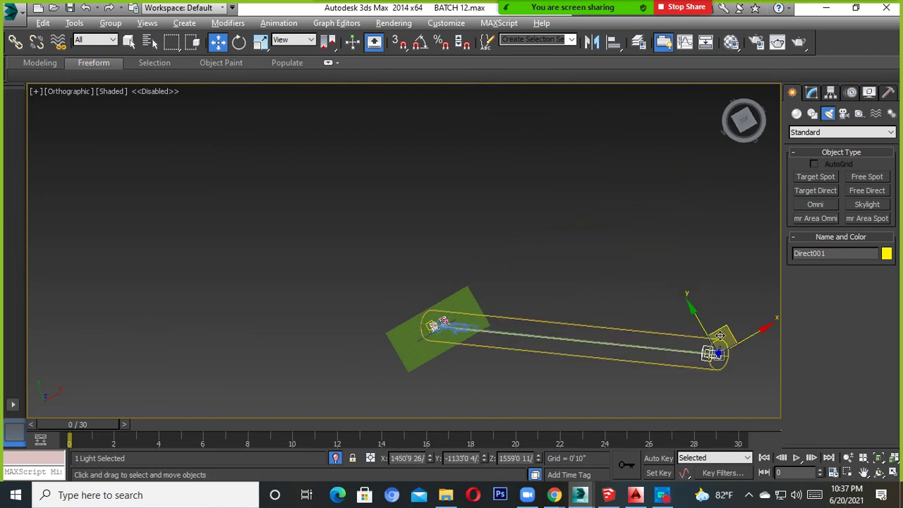
{"action": "middle_click_drag", "start_coordinate": [623, 209], "coordinate": [556, 171], "text": "alt"}
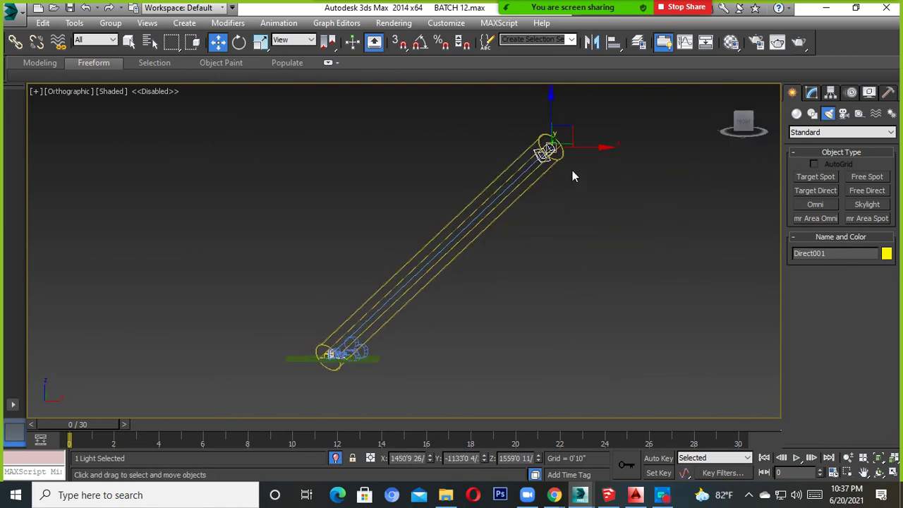
{"action": "left_click_drag", "start_coordinate": [578, 146], "coordinate": [620, 163]}
{"action": "middle_click_drag", "start_coordinate": [619, 163], "coordinate": [521, 289], "text": "alt"}
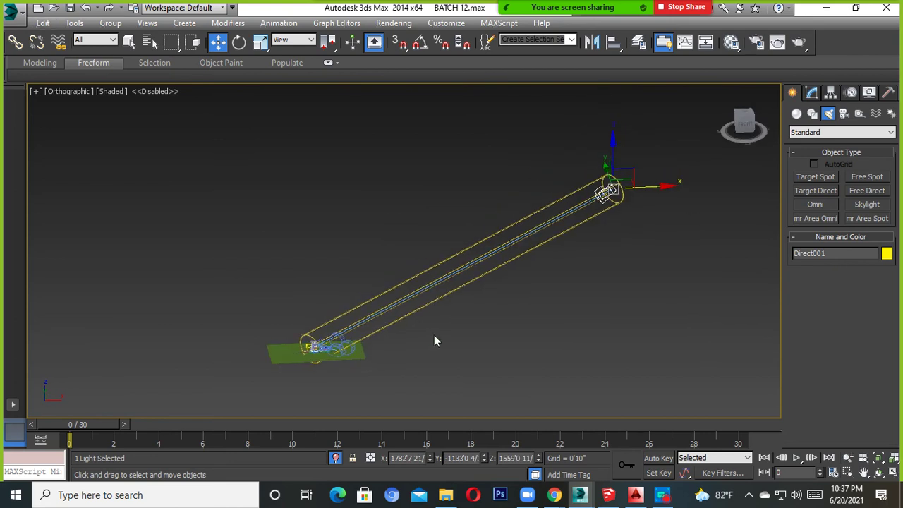
{"action": "mouse_move", "coordinate": [619, 283]}
{"action": "middle_mouse_down", "text": "alt"}
{"action": "mouse_move", "coordinate": [600, 242]}
{"action": "mouse_move", "coordinate": [591, 290]}
{"action": "middle_mouse_up", "text": "alt"}
{"action": "left_click_drag", "start_coordinate": [604, 208], "coordinate": [604, 172]}
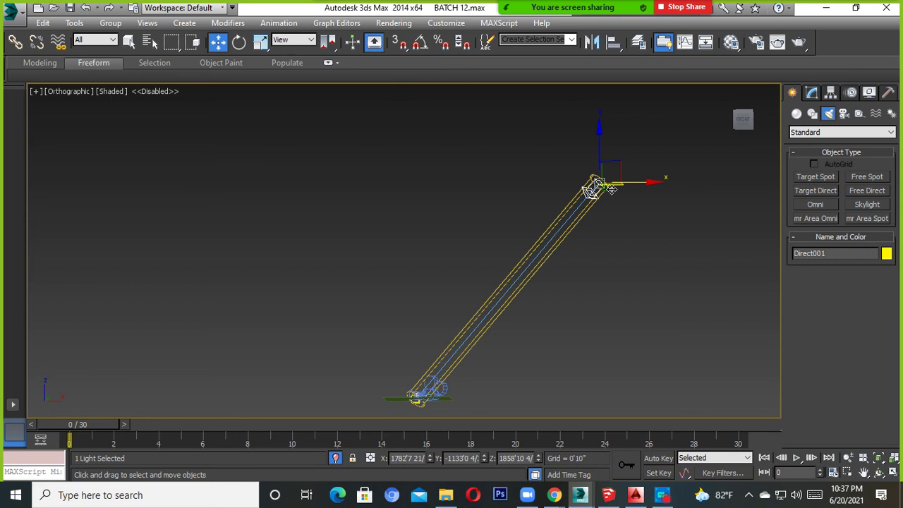
Step: Switch to Top view and delete the Direct001 light from the scene
{"action": "middle_click_drag", "start_coordinate": [610, 189], "coordinate": [769, 166], "text": "alt"}
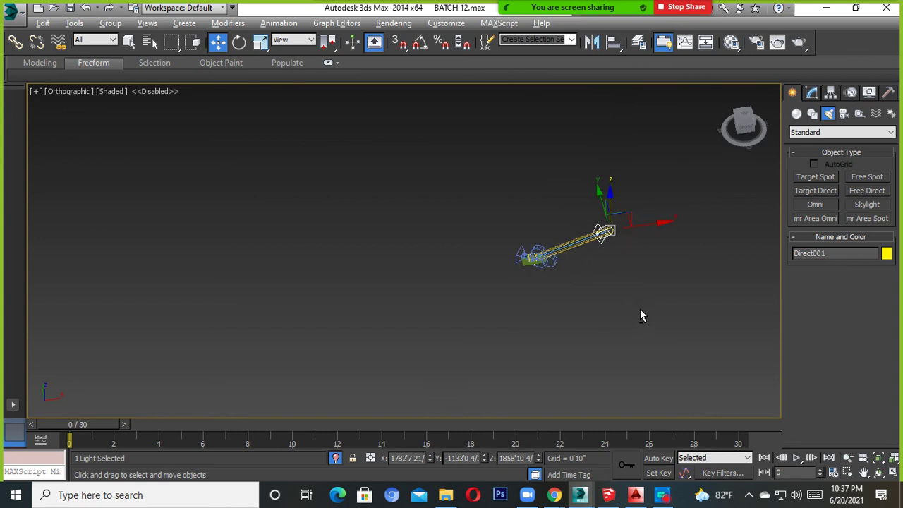
{"action": "left_click", "coordinate": [743, 125]}
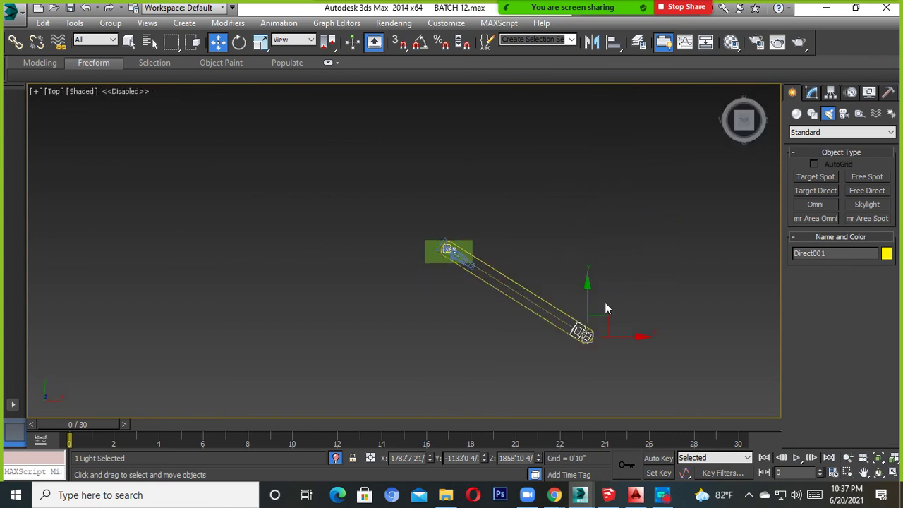
{"action": "middle_click_drag", "start_coordinate": [605, 307], "coordinate": [628, 311]}
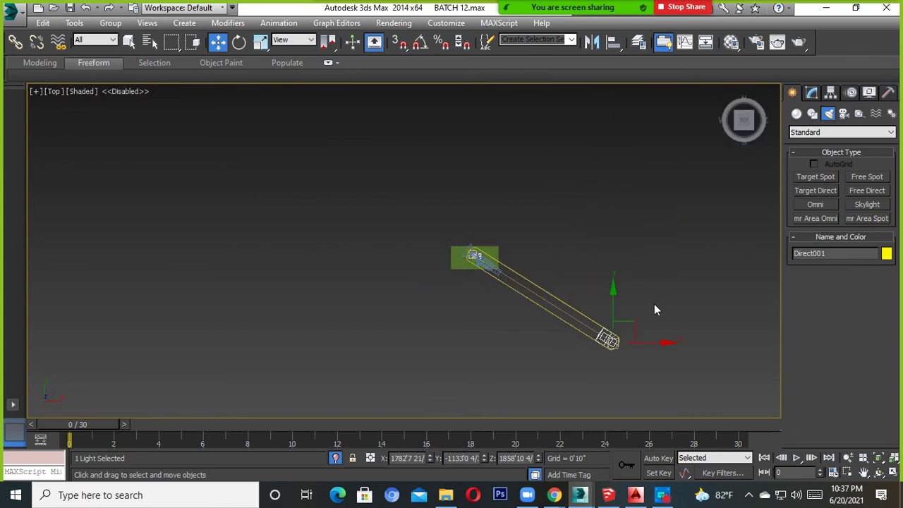
{"action": "key", "text": "Delete"}
Step: Drag a VRaySun in the Top view with its target on the building, accepting the VRaySky map
{"action": "scroll", "coordinate": [522, 249], "scroll_direction": "up", "scroll_amount": 2}
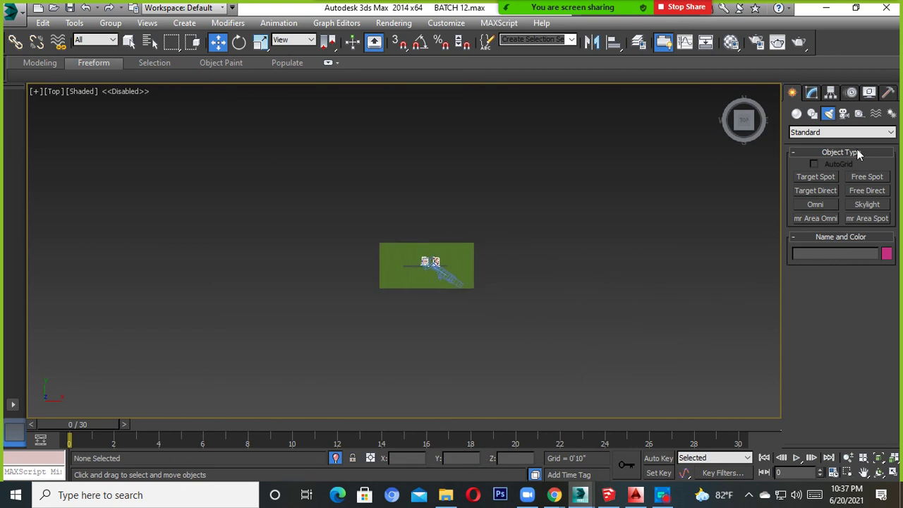
{"action": "left_click", "coordinate": [822, 133]}
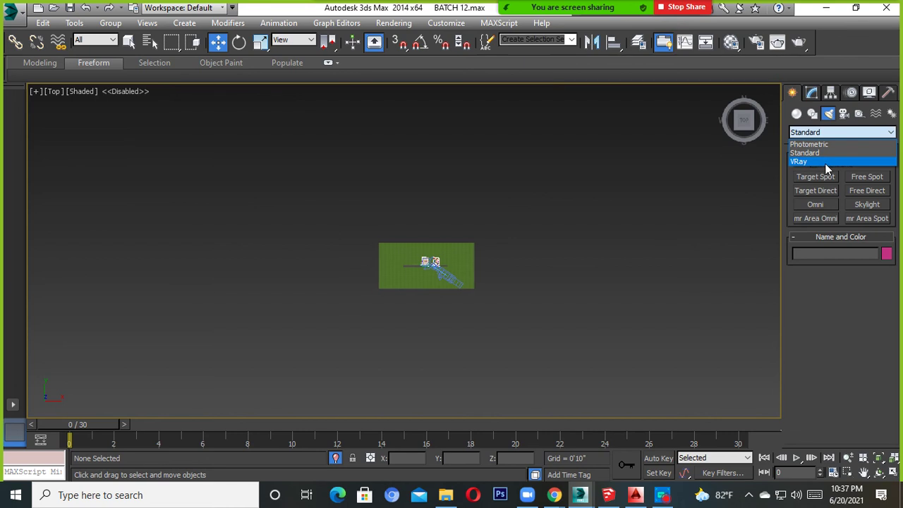
{"action": "left_click", "coordinate": [818, 163]}
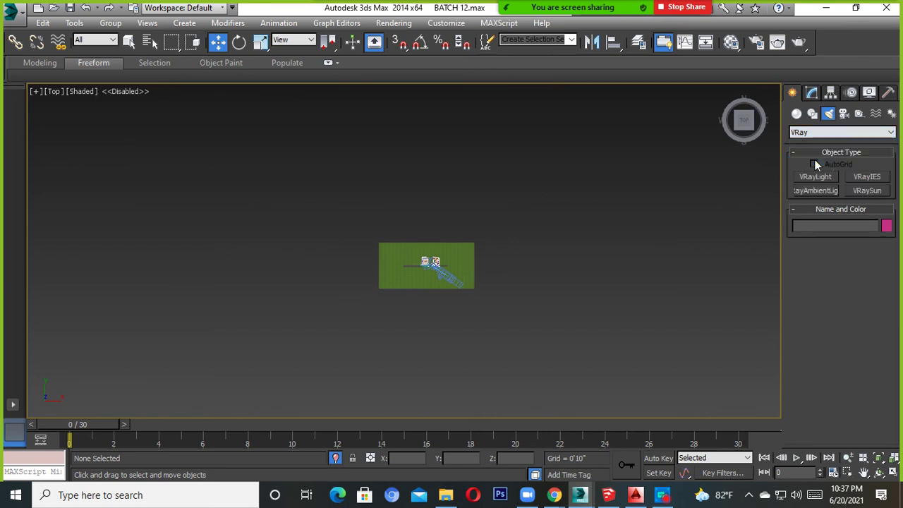
{"action": "left_click", "coordinate": [867, 191]}
{"action": "middle_click_drag", "start_coordinate": [582, 293], "coordinate": [510, 308]}
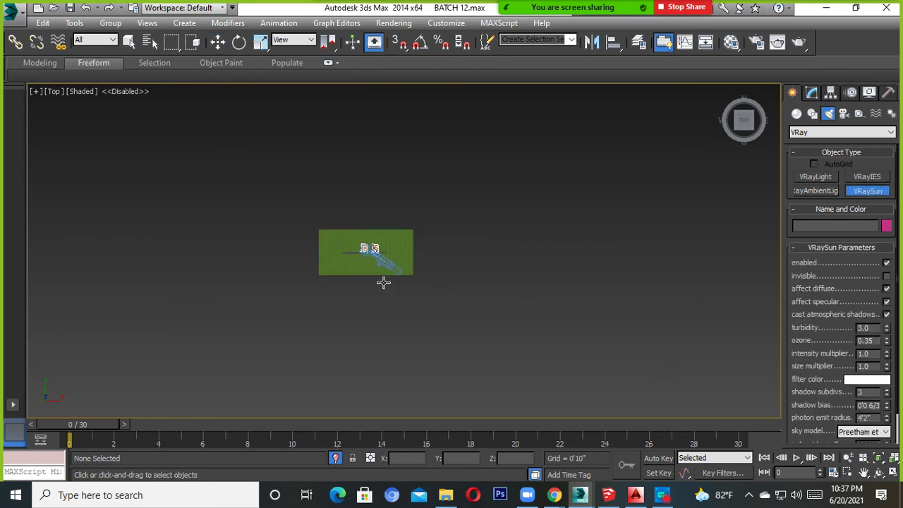
{"action": "mouse_move", "coordinate": [651, 361]}
{"action": "left_mouse_down"}
{"action": "mouse_move", "coordinate": [385, 246]}
{"action": "mouse_move", "coordinate": [407, 260]}
{"action": "left_mouse_up"}
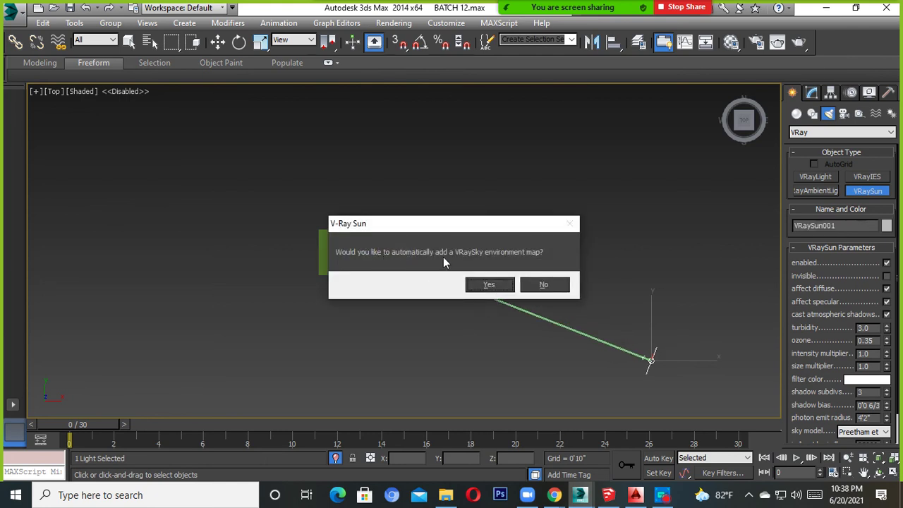
{"action": "left_click", "coordinate": [489, 285]}
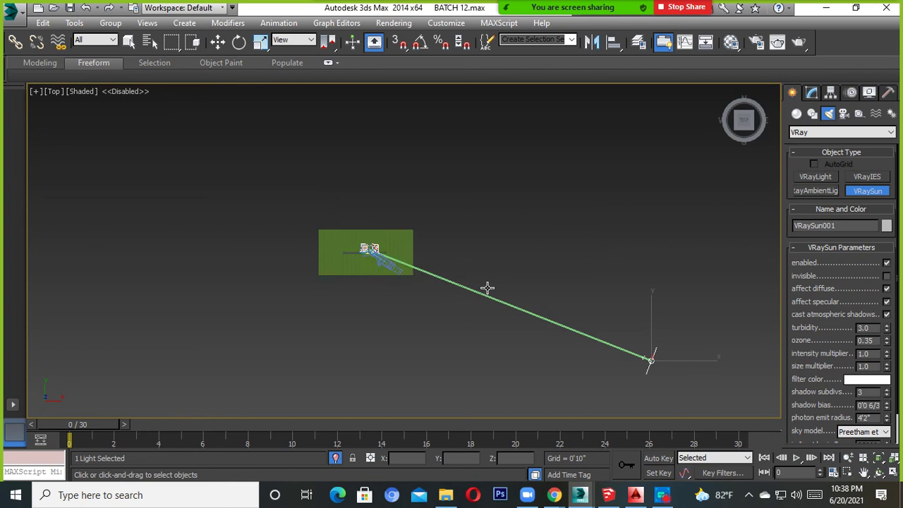
Step: Raise VRaySun001 high above the ground plane along Z with the Move tool
{"action": "middle_click_drag", "start_coordinate": [568, 299], "coordinate": [574, 195], "text": "alt"}
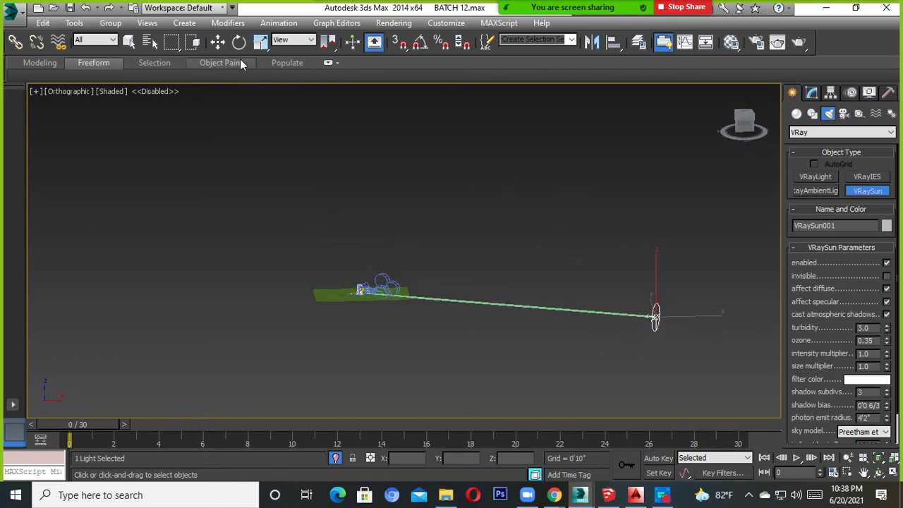
{"action": "left_click", "coordinate": [219, 43]}
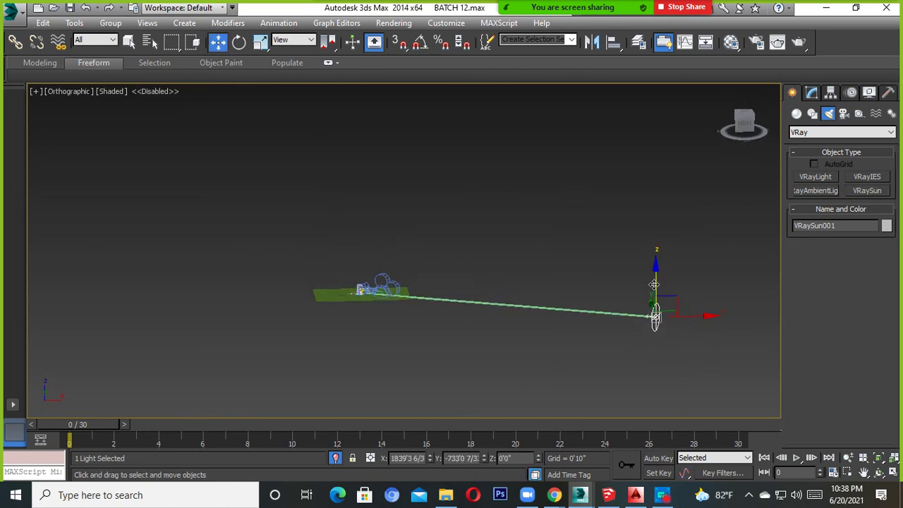
{"action": "left_click_drag", "start_coordinate": [655, 285], "coordinate": [674, 127]}
{"action": "middle_click_drag", "start_coordinate": [664, 177], "coordinate": [593, 281]}
{"action": "left_click_drag", "start_coordinate": [593, 159], "coordinate": [601, 117]}
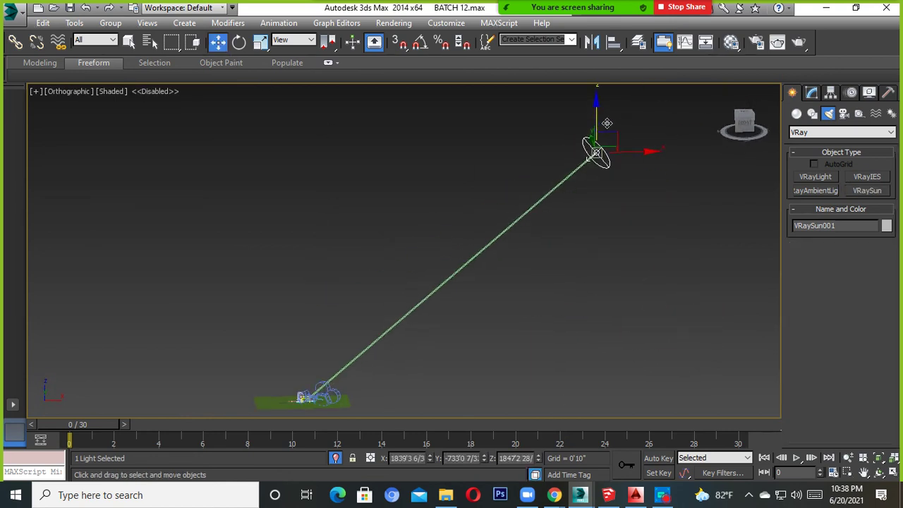
{"action": "scroll", "coordinate": [592, 247], "scroll_direction": "down", "scroll_amount": 3}
{"action": "mouse_move", "coordinate": [599, 253]}
{"action": "middle_mouse_down", "text": "alt"}
{"action": "mouse_move", "coordinate": [611, 316]}
{"action": "mouse_move", "coordinate": [586, 248]}
{"action": "middle_mouse_up", "text": "alt"}
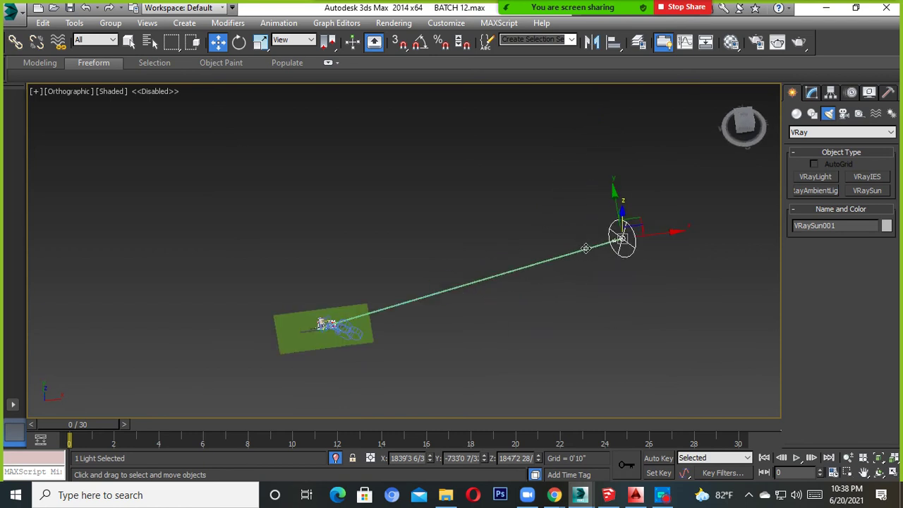
Step: Check the sun's height from a top-down angle and show its VRaySun Parameters in Modify
{"action": "left_click", "coordinate": [817, 175]}
{"action": "mouse_move", "coordinate": [614, 319]}
{"action": "middle_mouse_down", "text": "alt"}
{"action": "mouse_move", "coordinate": [625, 369]}
{"action": "mouse_move", "coordinate": [588, 296]}
{"action": "mouse_move", "coordinate": [746, 148]}
{"action": "middle_mouse_up", "text": "alt"}
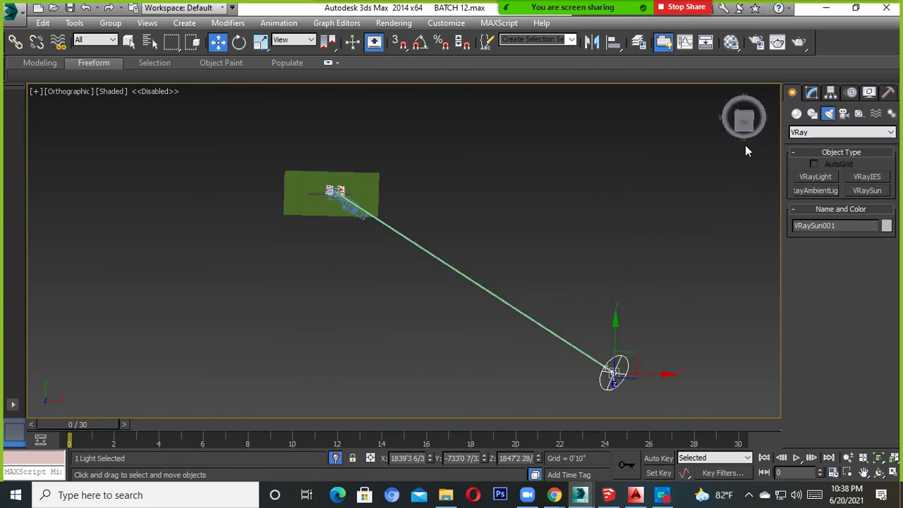
{"action": "middle_click_drag", "start_coordinate": [656, 281], "coordinate": [619, 243], "text": "alt"}
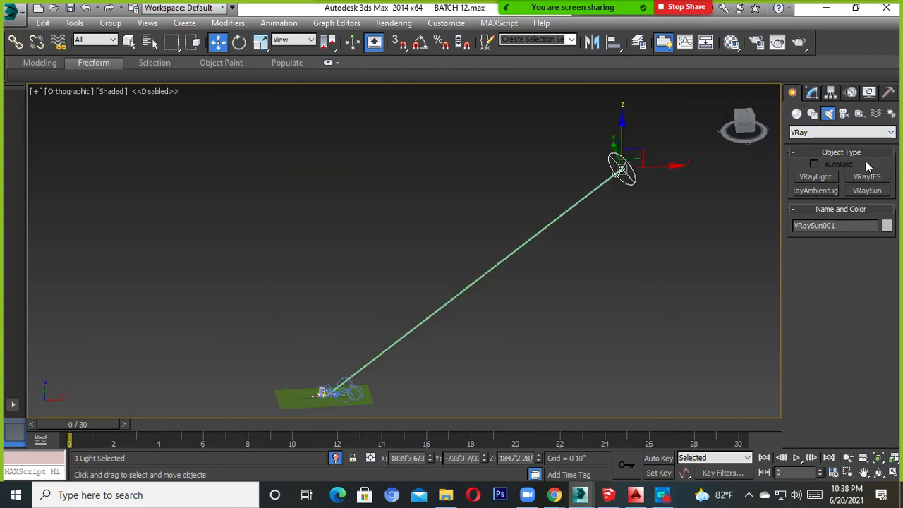
{"action": "left_click", "coordinate": [814, 95]}
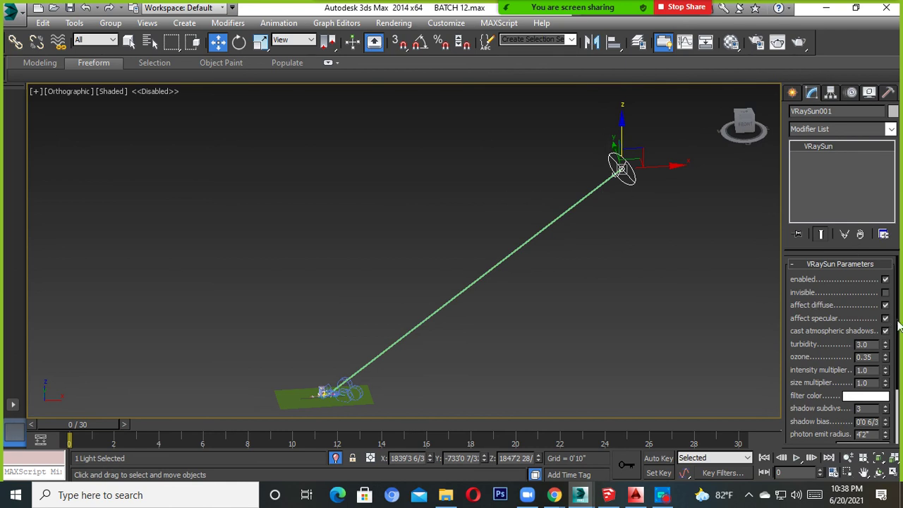
Step: Increase VRaySun001's photon emit radius from 4'2" to about 243' to cover the building
{"action": "scroll", "coordinate": [899, 325], "scroll_direction": "down", "scroll_amount": 1}
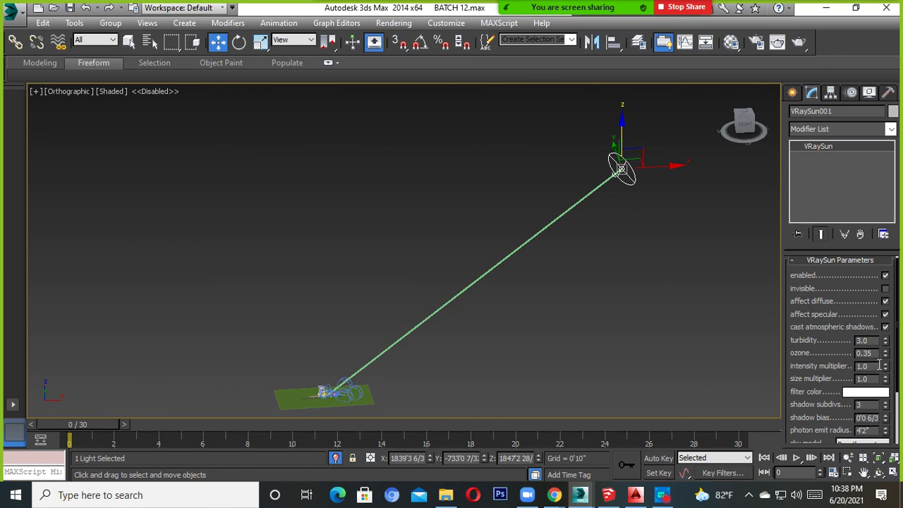
{"action": "double_click", "coordinate": [876, 365]}
{"action": "left_click_drag", "start_coordinate": [900, 364], "coordinate": [898, 420]}
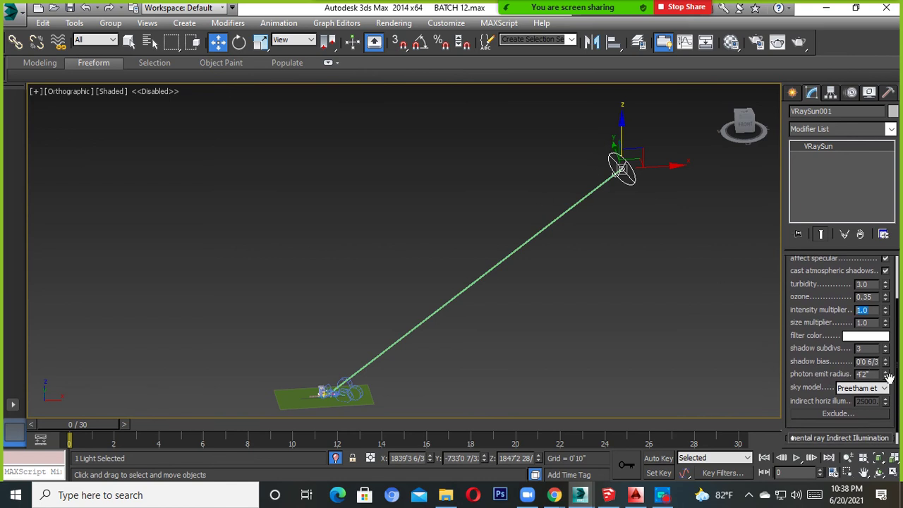
{"action": "left_click_drag", "start_coordinate": [885, 374], "coordinate": [893, 212]}
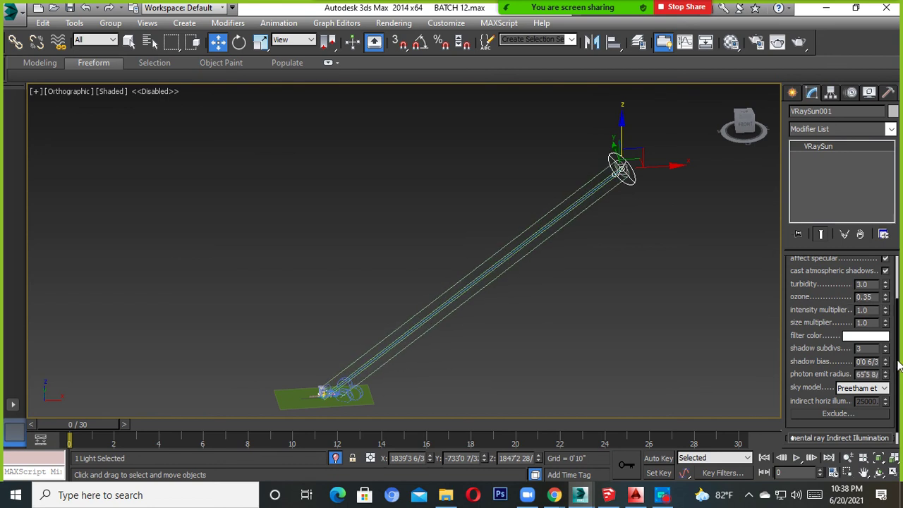
{"action": "mouse_move", "coordinate": [887, 379]}
{"action": "left_mouse_down"}
{"action": "mouse_move", "coordinate": [900, 175]}
{"action": "mouse_move", "coordinate": [894, 192]}
{"action": "left_mouse_up"}
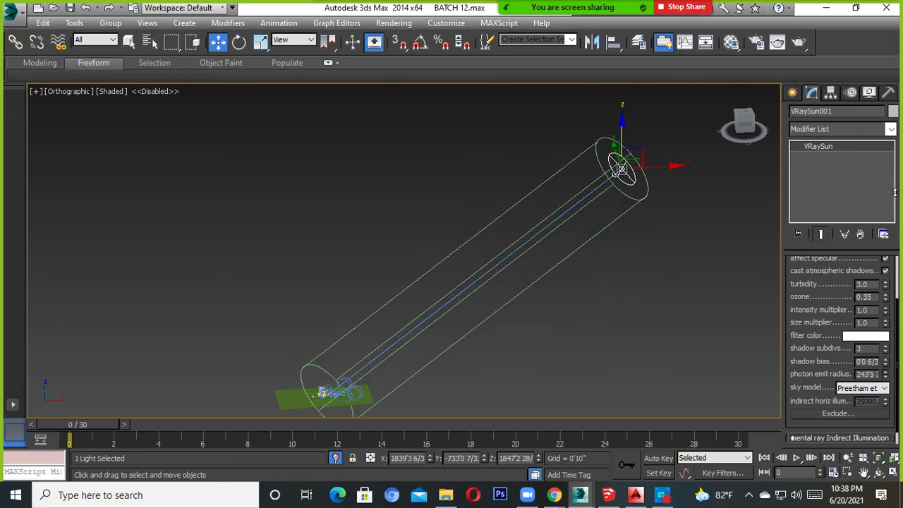
{"action": "mouse_move", "coordinate": [426, 298]}
{"action": "middle_mouse_down", "text": "alt"}
{"action": "mouse_move", "coordinate": [453, 359]}
{"action": "mouse_move", "coordinate": [437, 338]}
{"action": "mouse_move", "coordinate": [538, 336]}
{"action": "mouse_move", "coordinate": [439, 347]}
{"action": "mouse_move", "coordinate": [445, 300]}
{"action": "mouse_move", "coordinate": [514, 323]}
{"action": "mouse_move", "coordinate": [591, 240]}
{"action": "mouse_move", "coordinate": [580, 252]}
{"action": "mouse_move", "coordinate": [466, 287]}
{"action": "mouse_move", "coordinate": [487, 293]}
{"action": "middle_mouse_up", "text": "alt"}
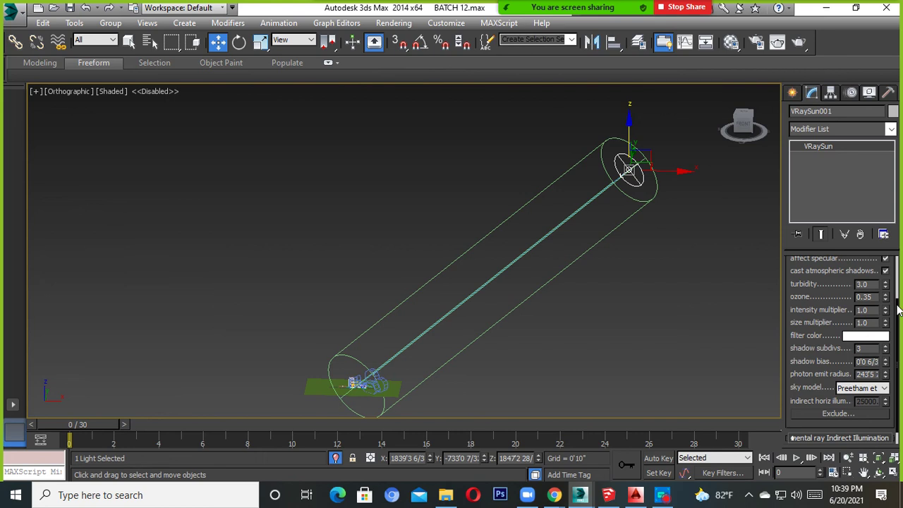
{"action": "scroll", "coordinate": [899, 305], "scroll_direction": "up", "scroll_amount": 1}
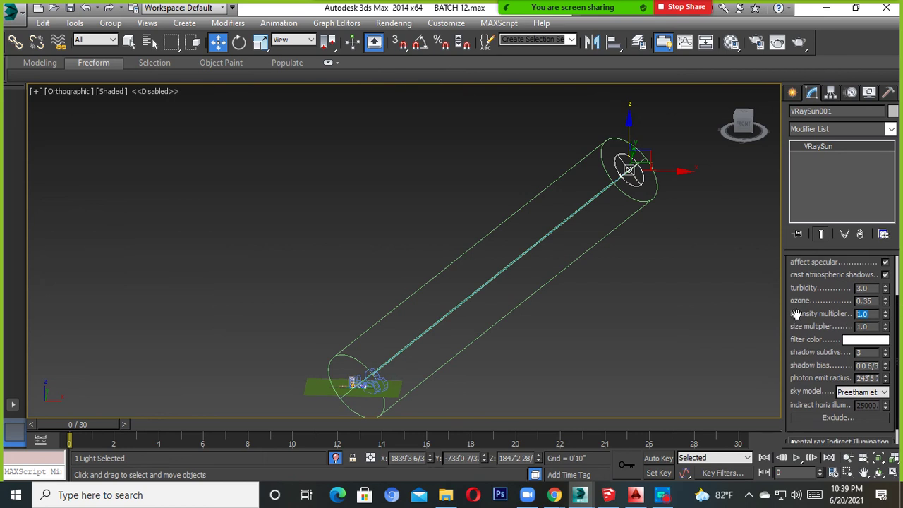
{"action": "key", "text": "BackSpace"}
{"action": "key", "text": "c"}
{"action": "key", "text": "shift+q"}
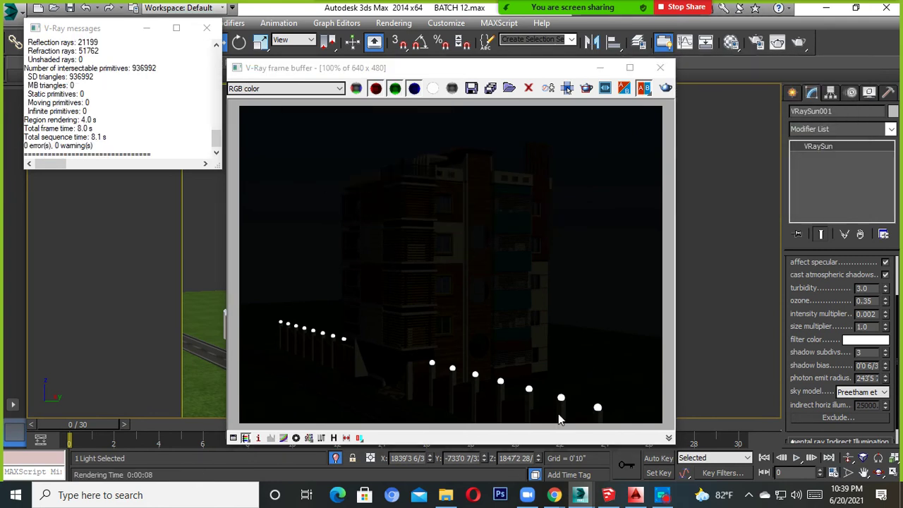
{"action": "scroll", "coordinate": [564, 414], "scroll_direction": "up", "scroll_amount": 1}
{"action": "scroll", "coordinate": [544, 279], "scroll_direction": "down", "scroll_amount": 1}
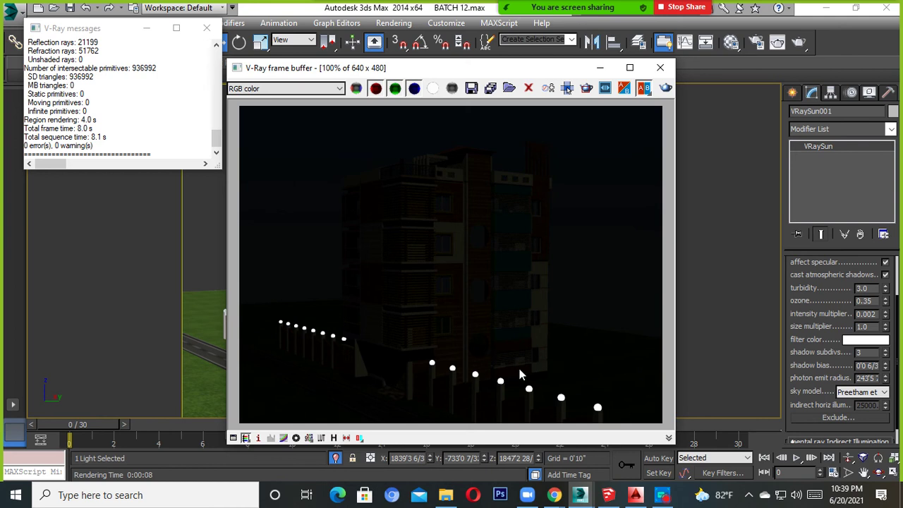
Step: Close the render frame buffer and messages window, and switch the viewport to Orthographic
{"action": "left_click", "coordinate": [660, 67]}
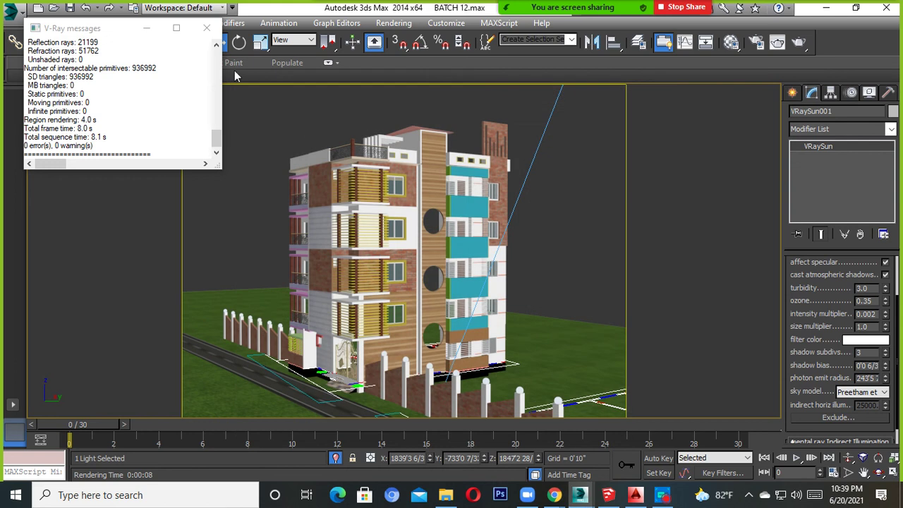
{"action": "left_click", "coordinate": [212, 28]}
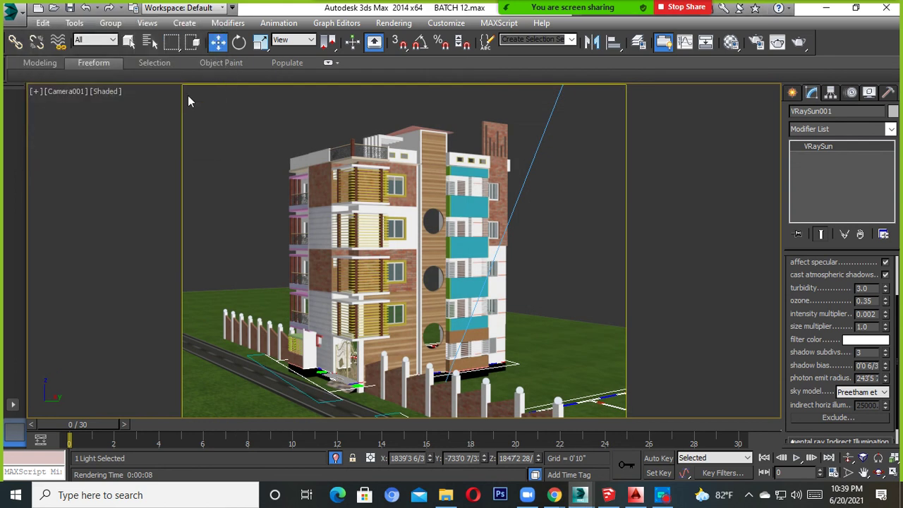
{"action": "left_click", "coordinate": [70, 96]}
{"action": "left_click", "coordinate": [111, 154]}
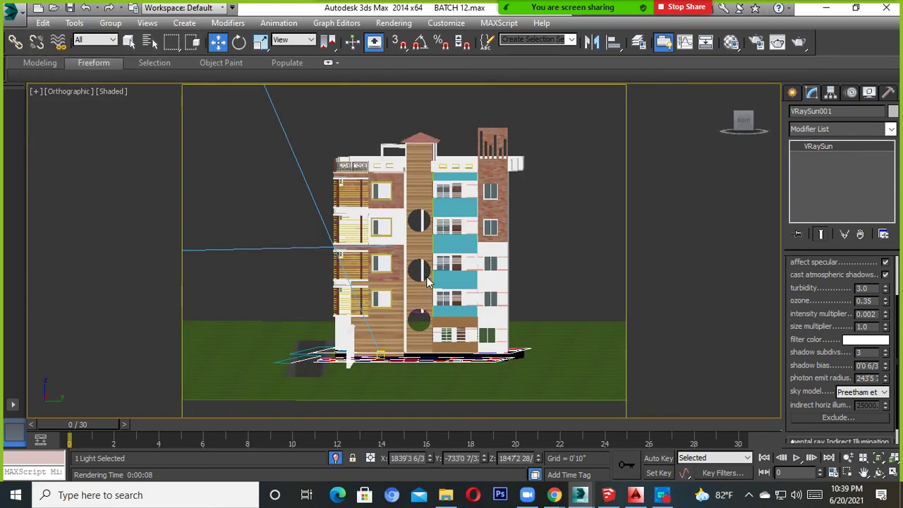
Step: Zoom and orbit around the scene, briefly selecting Box005 and VRaySun001 to inspect them
{"action": "scroll", "coordinate": [427, 281], "scroll_direction": "up", "scroll_amount": 3}
{"action": "left_click", "coordinate": [427, 280]}
{"action": "scroll", "coordinate": [427, 281], "scroll_direction": "down", "scroll_amount": 5}
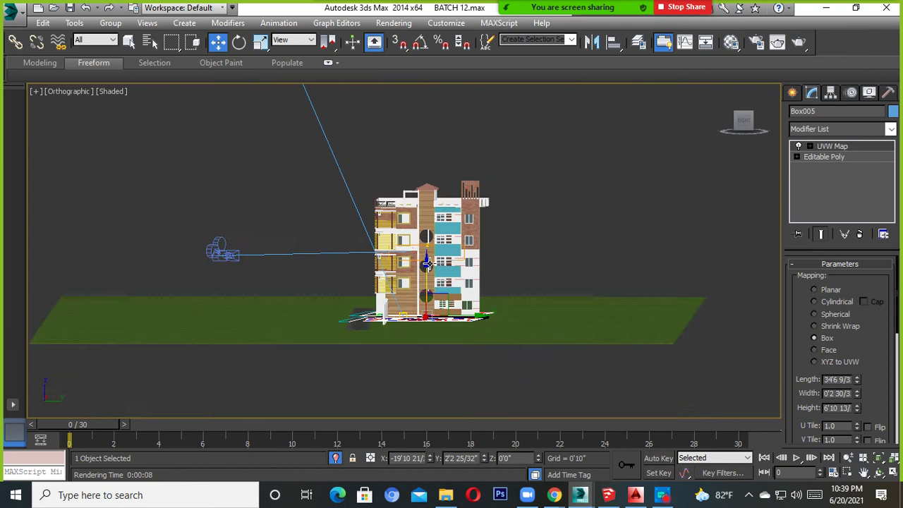
{"action": "mouse_move", "coordinate": [427, 280]}
{"action": "middle_mouse_down", "text": "alt"}
{"action": "mouse_move", "coordinate": [504, 312]}
{"action": "mouse_move", "coordinate": [526, 303]}
{"action": "middle_mouse_up", "text": "alt"}
{"action": "scroll", "coordinate": [505, 312], "scroll_direction": "down", "scroll_amount": 5}
{"action": "left_click", "coordinate": [534, 228]}
{"action": "scroll", "coordinate": [496, 320], "scroll_direction": "down", "scroll_amount": 3}
{"action": "scroll", "coordinate": [473, 363], "scroll_direction": "down", "scroll_amount": 3}
{"action": "scroll", "coordinate": [494, 334], "scroll_direction": "down", "scroll_amount": 3}
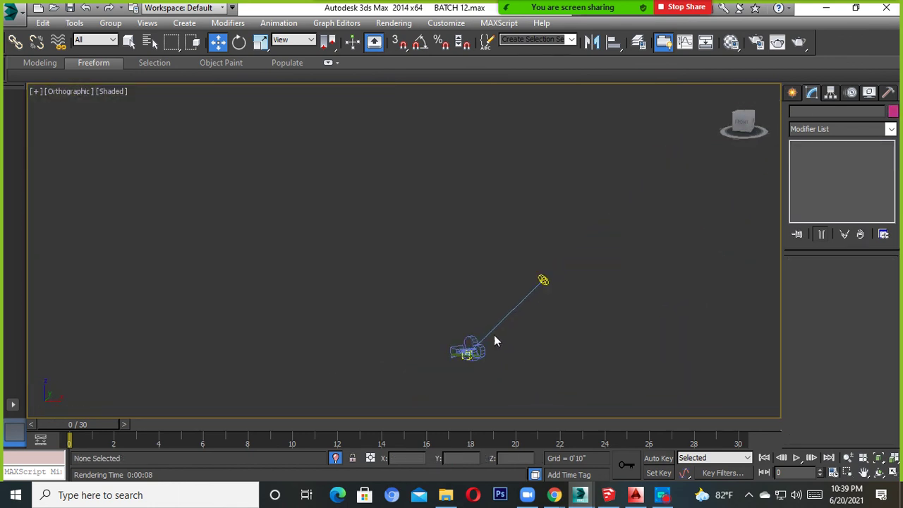
{"action": "middle_click_drag", "start_coordinate": [494, 335], "coordinate": [540, 326], "text": "alt"}
{"action": "left_click_drag", "start_coordinate": [591, 271], "coordinate": [459, 350]}
{"action": "scroll", "coordinate": [506, 333], "scroll_direction": "up", "scroll_amount": 3}
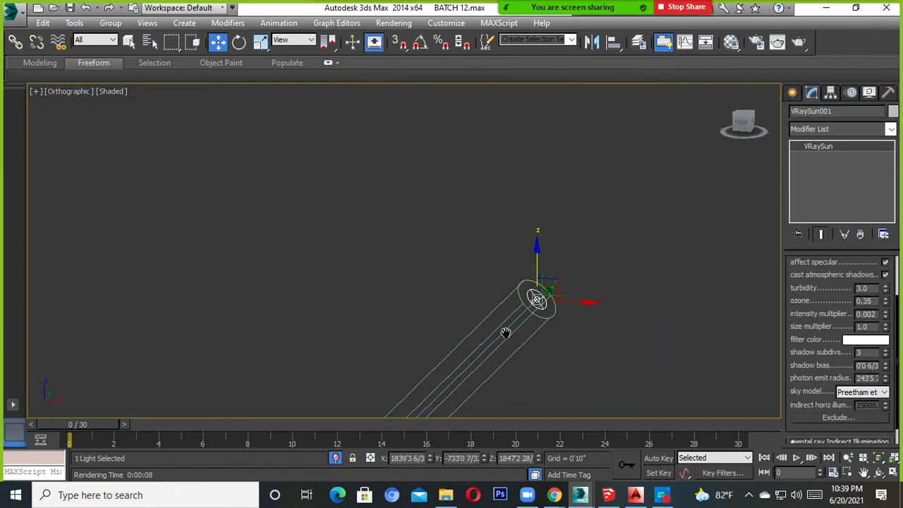
{"action": "scroll", "coordinate": [540, 277], "scroll_direction": "down", "scroll_amount": 1}
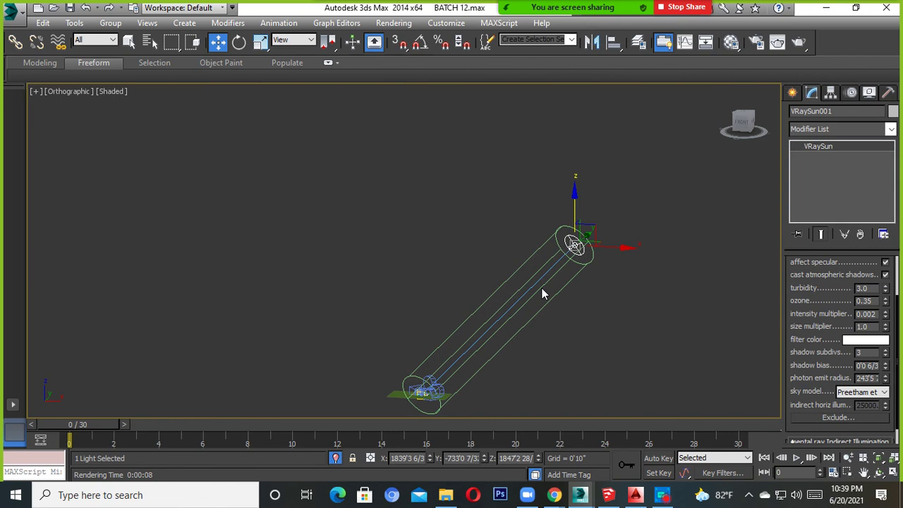
{"action": "mouse_move", "coordinate": [492, 323]}
{"action": "middle_mouse_down", "text": "alt"}
{"action": "mouse_move", "coordinate": [494, 407]}
{"action": "mouse_move", "coordinate": [550, 343]}
{"action": "mouse_move", "coordinate": [621, 296]}
{"action": "mouse_move", "coordinate": [687, 233]}
{"action": "middle_mouse_up", "text": "alt"}
Step: In Top view, place two target cameras, Camera002 and Camera003, aimed at the houses
{"action": "left_click", "coordinate": [746, 122]}
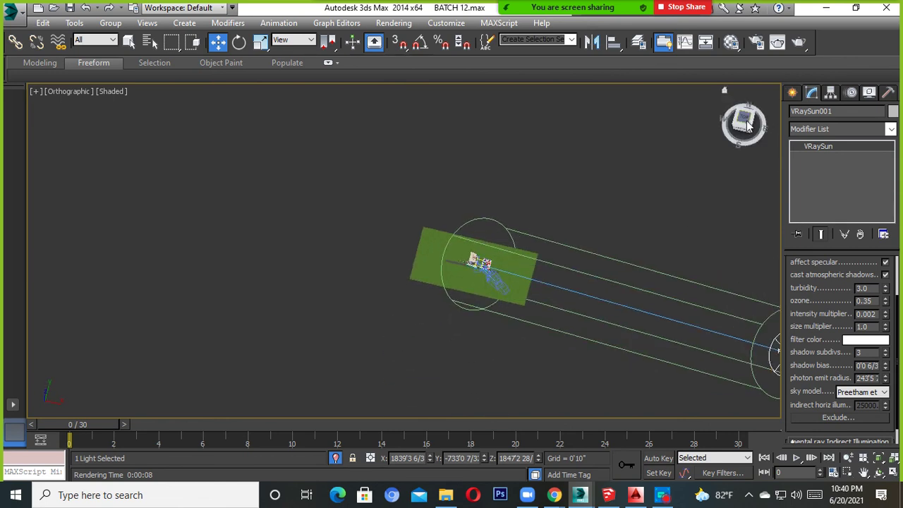
{"action": "left_click", "coordinate": [792, 92]}
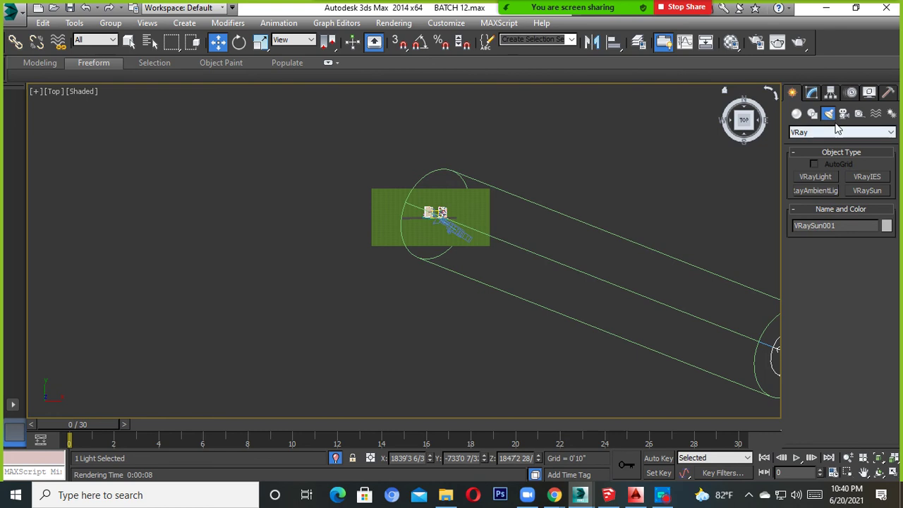
{"action": "left_click", "coordinate": [844, 114]}
{"action": "left_click", "coordinate": [818, 177]}
{"action": "scroll", "coordinate": [478, 205], "scroll_direction": "up", "scroll_amount": 5}
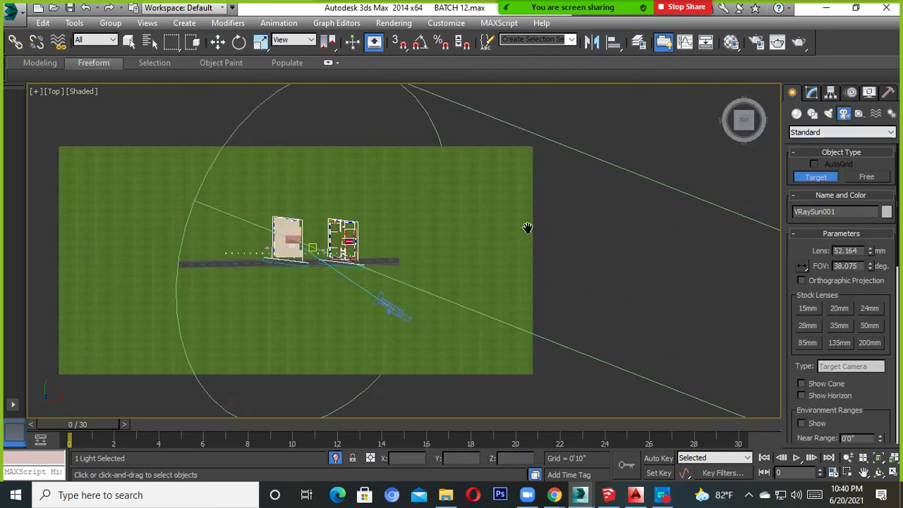
{"action": "mouse_move", "coordinate": [554, 248]}
{"action": "left_mouse_down"}
{"action": "mouse_move", "coordinate": [520, 272]}
{"action": "mouse_move", "coordinate": [417, 308]}
{"action": "left_mouse_up"}
{"action": "middle_click_drag", "start_coordinate": [490, 282], "coordinate": [523, 158]}
{"action": "left_click_drag", "start_coordinate": [457, 326], "coordinate": [478, 152]}
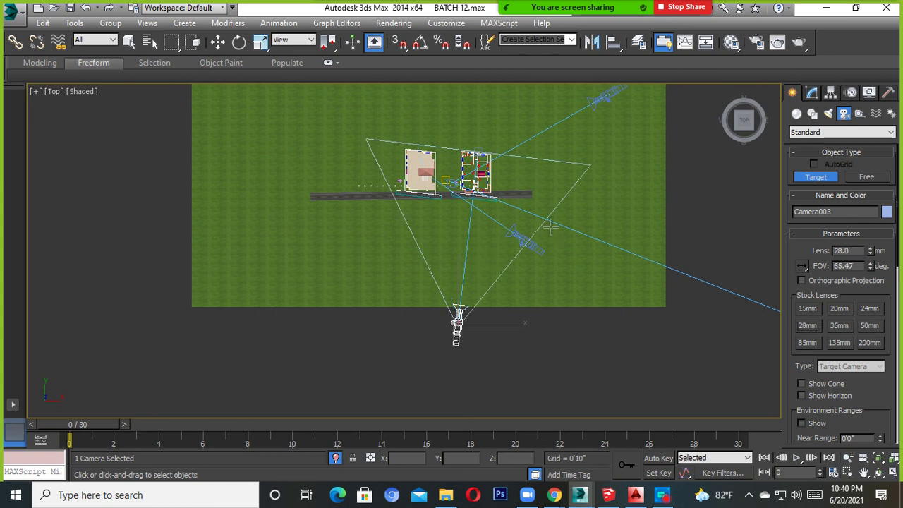
{"action": "middle_click_drag", "start_coordinate": [551, 227], "coordinate": [527, 301]}
Step: Set Camera002's lens to 28 mm, then deselect it
{"action": "left_click", "coordinate": [583, 174]}
{"action": "key", "text": "w"}
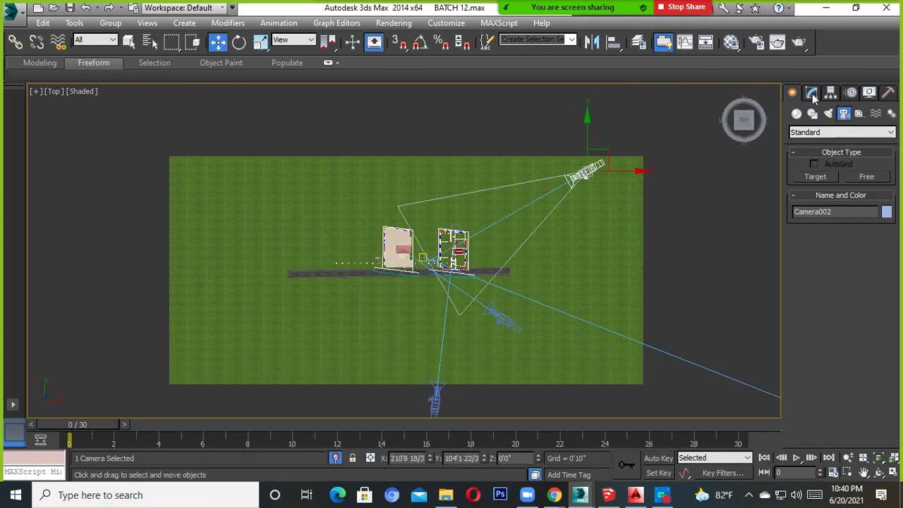
{"action": "left_click", "coordinate": [811, 93]}
{"action": "left_click", "coordinate": [811, 356]}
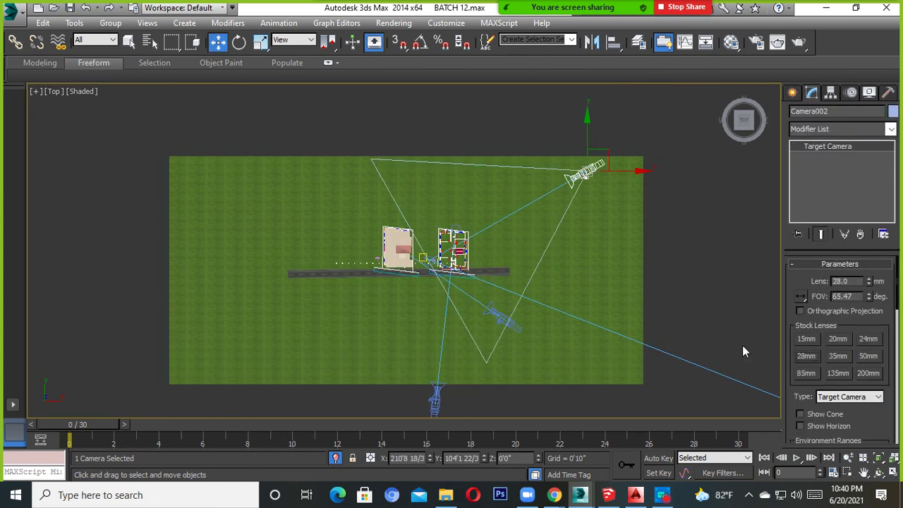
{"action": "middle_click_drag", "start_coordinate": [525, 291], "coordinate": [555, 250], "text": "alt"}
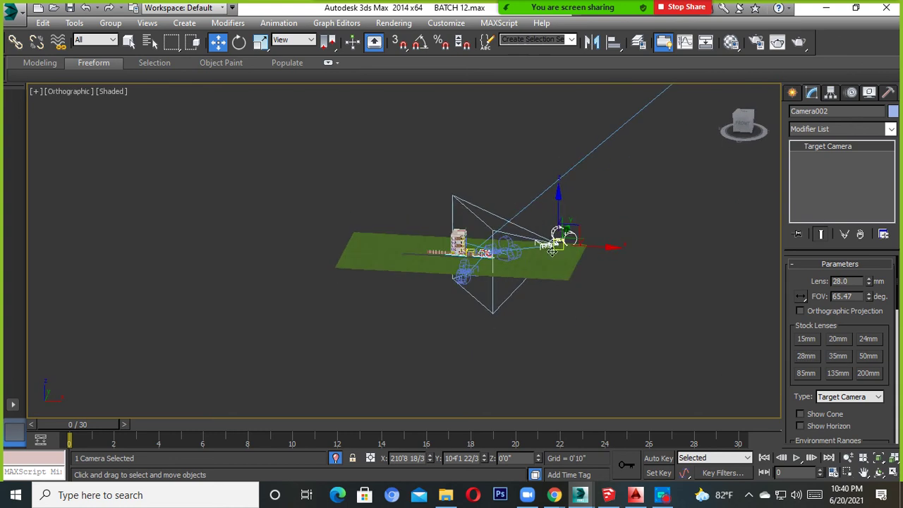
{"action": "left_click", "coordinate": [652, 227]}
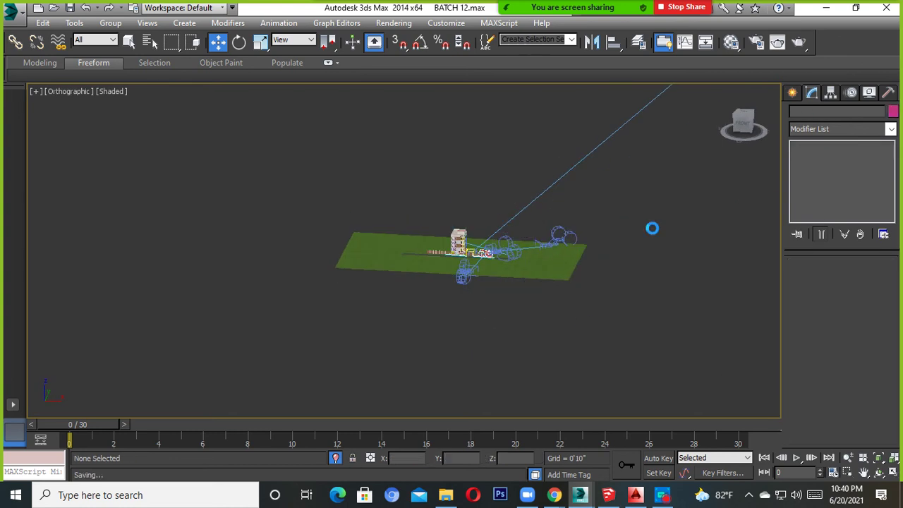
{"action": "scroll", "coordinate": [557, 250], "scroll_direction": "up", "scroll_amount": 1}
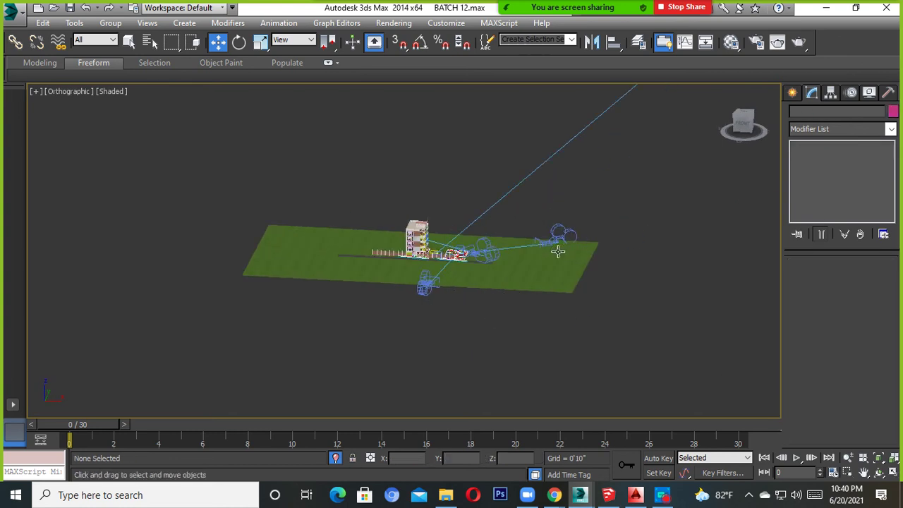
{"action": "scroll", "coordinate": [558, 301], "scroll_direction": "up", "scroll_amount": 2}
Step: Set the selection filter to Cameras, then select all three cameras and raise them
{"action": "left_click", "coordinate": [95, 40]}
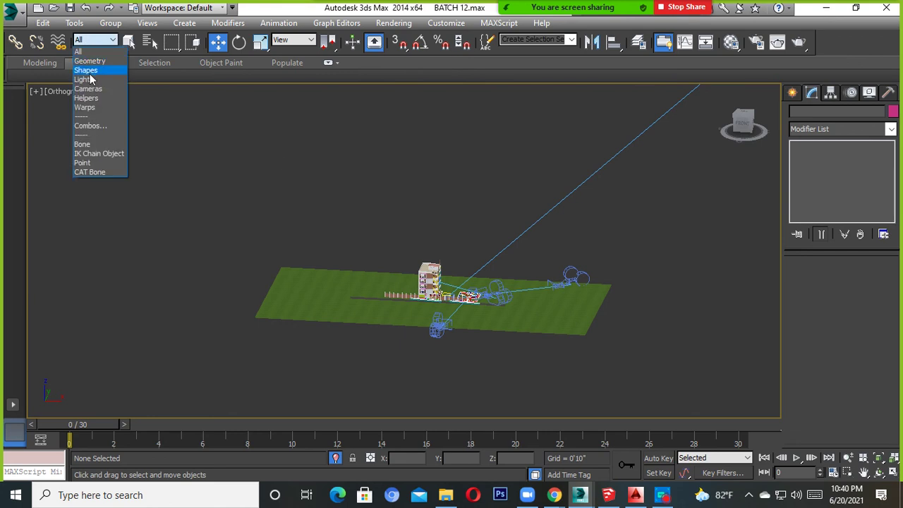
{"action": "left_click", "coordinate": [89, 90]}
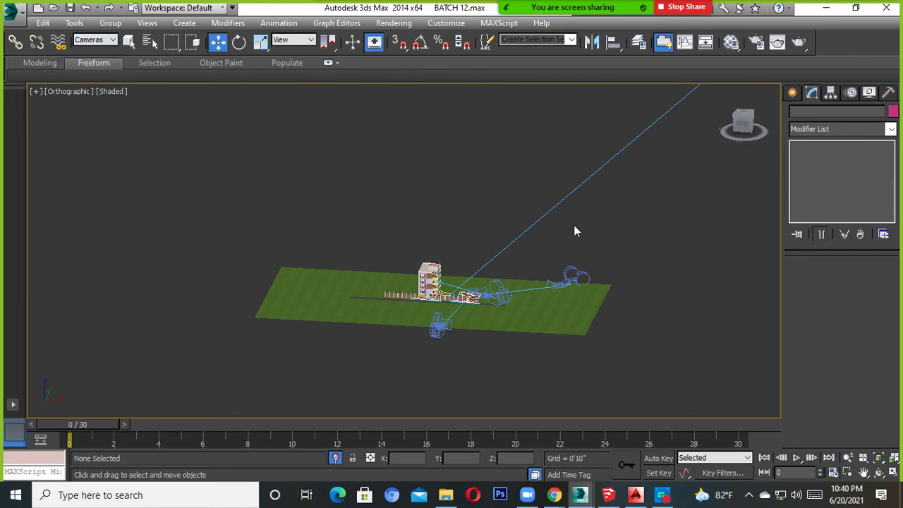
{"action": "left_click_drag", "start_coordinate": [323, 369], "coordinate": [326, 368]}
{"action": "left_click_drag", "start_coordinate": [455, 314], "coordinate": [458, 292]}
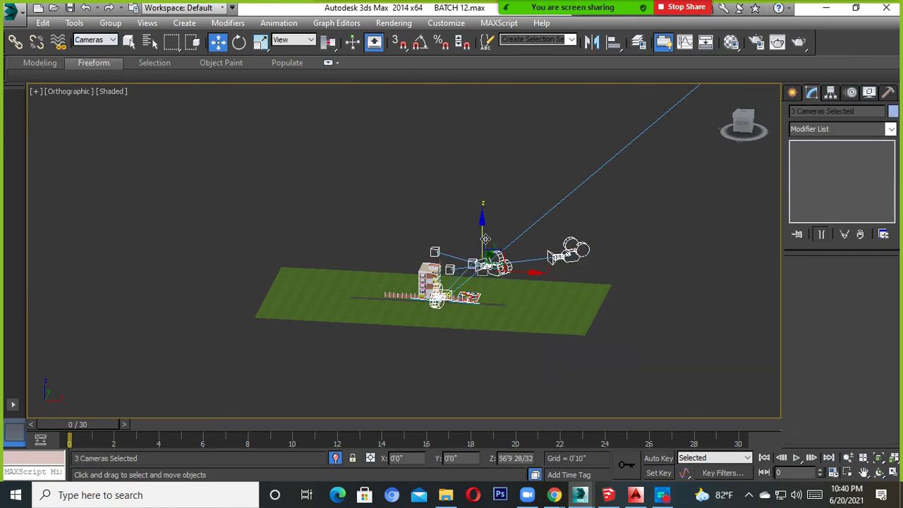
Step: Look through Camera003 and move it sideways so the building is framed
{"action": "left_click", "coordinate": [438, 299]}
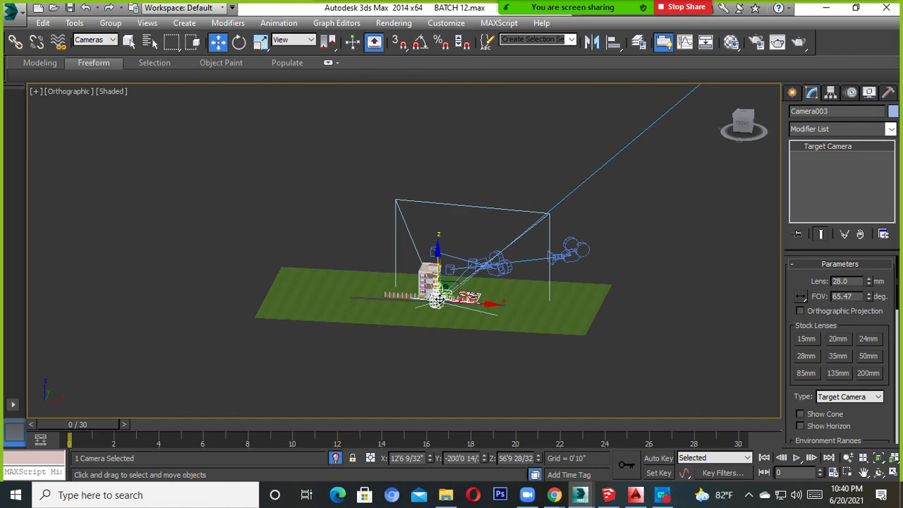
{"action": "key", "text": "c"}
{"action": "mouse_move", "coordinate": [439, 299]}
{"action": "middle_mouse_down"}
{"action": "mouse_move", "coordinate": [495, 216]}
{"action": "mouse_move", "coordinate": [496, 253]}
{"action": "middle_mouse_up"}
{"action": "left_click", "coordinate": [61, 92]}
{"action": "mouse_move", "coordinate": [161, 106]}
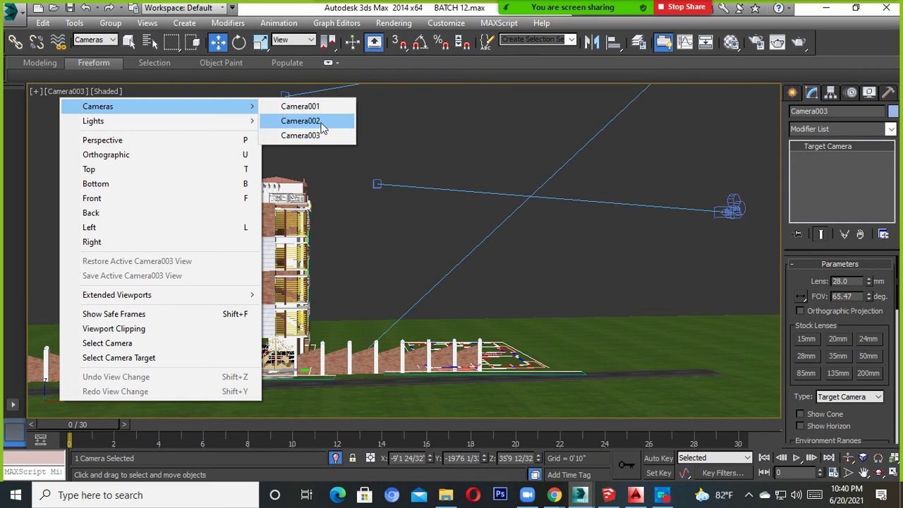
{"action": "left_click", "coordinate": [305, 123]}
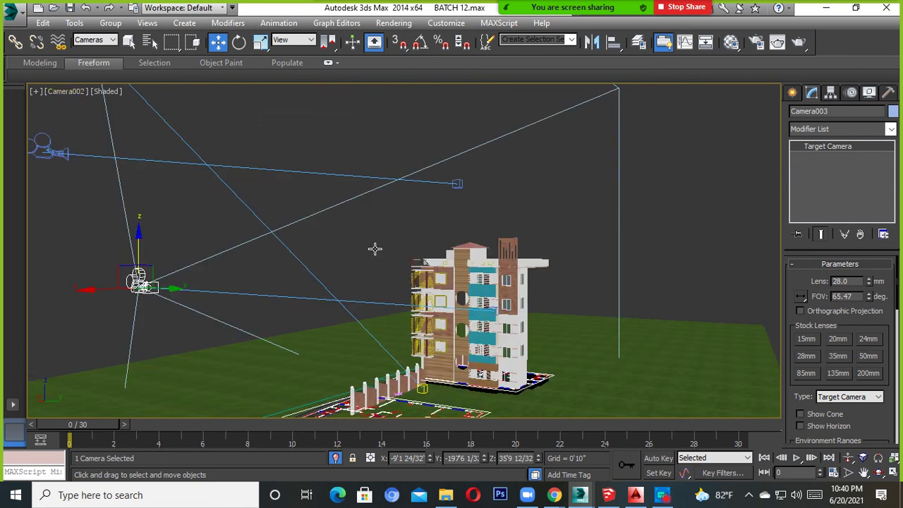
{"action": "left_click", "coordinate": [75, 92]}
{"action": "mouse_move", "coordinate": [111, 106]}
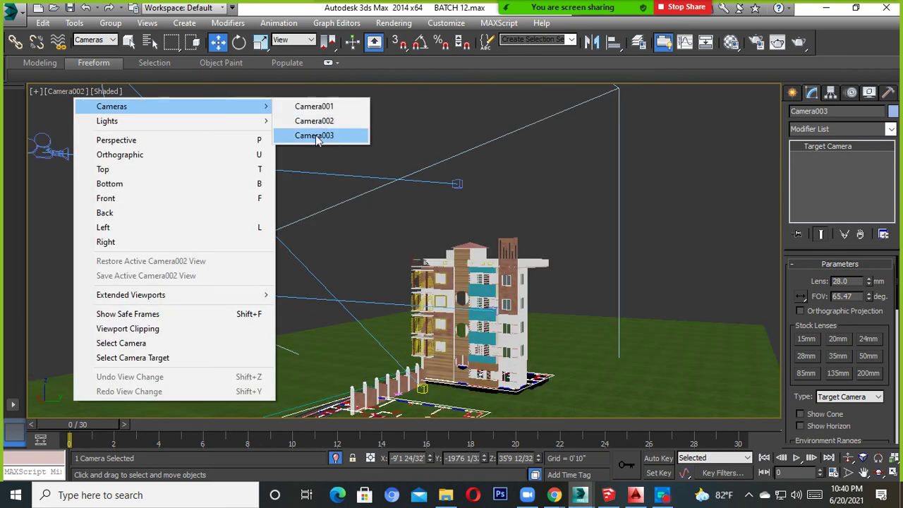
{"action": "left_click", "coordinate": [311, 135]}
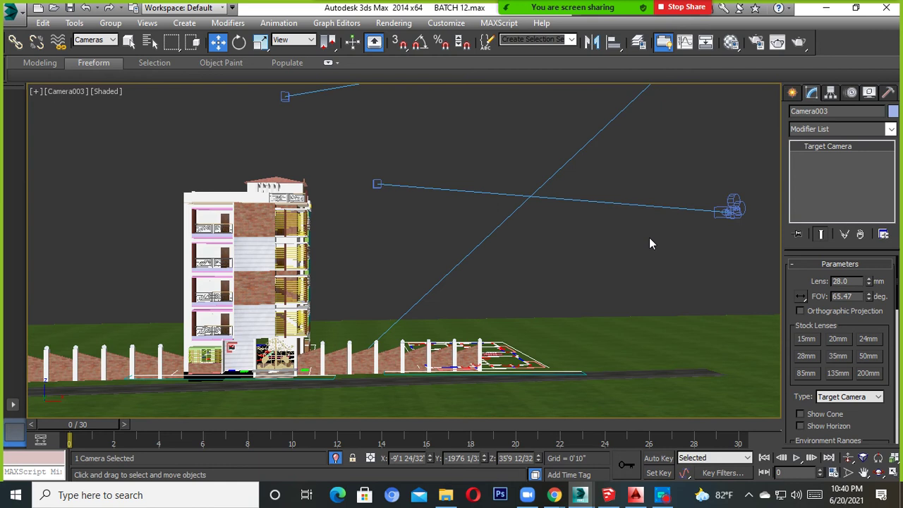
{"action": "middle_click_drag", "start_coordinate": [527, 270], "coordinate": [597, 274]}
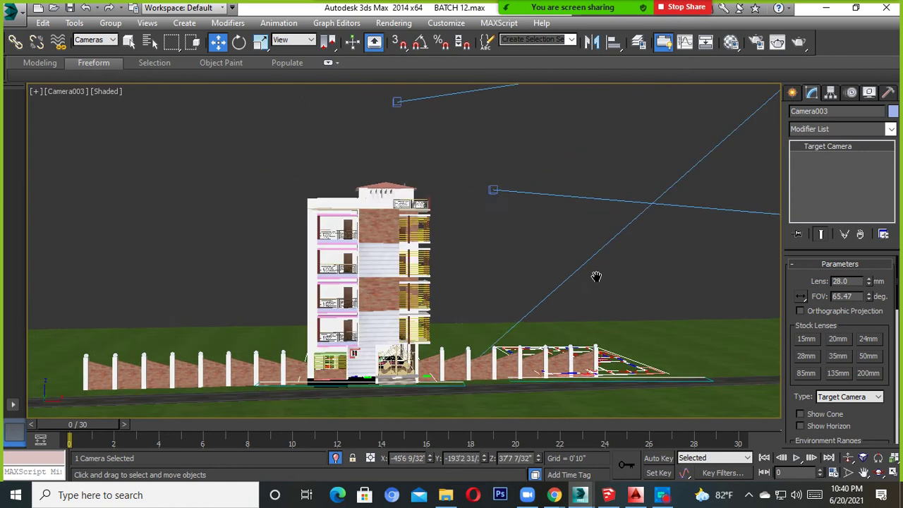
Step: Show the render safe frame in the Camera003 view with Shift+F
{"action": "left_click", "coordinate": [57, 91]}
{"action": "mouse_move", "coordinate": [95, 105]}
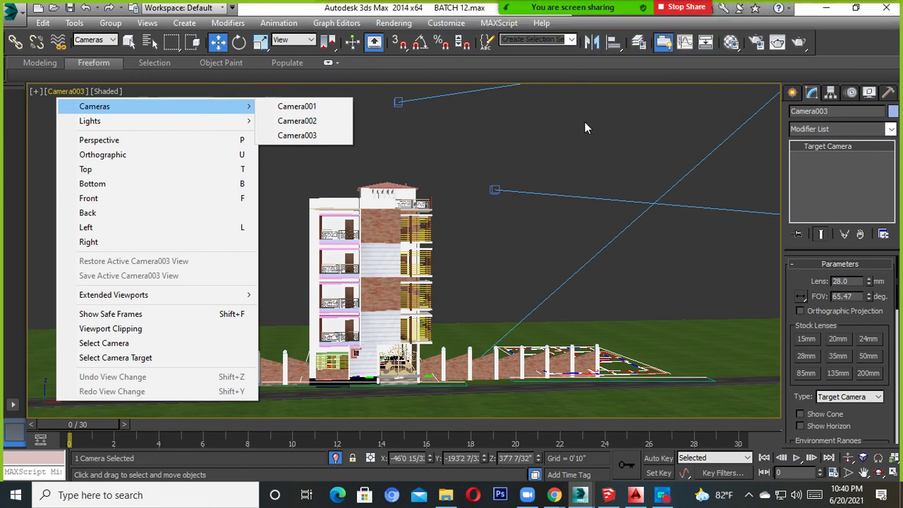
{"action": "left_click", "coordinate": [321, 119]}
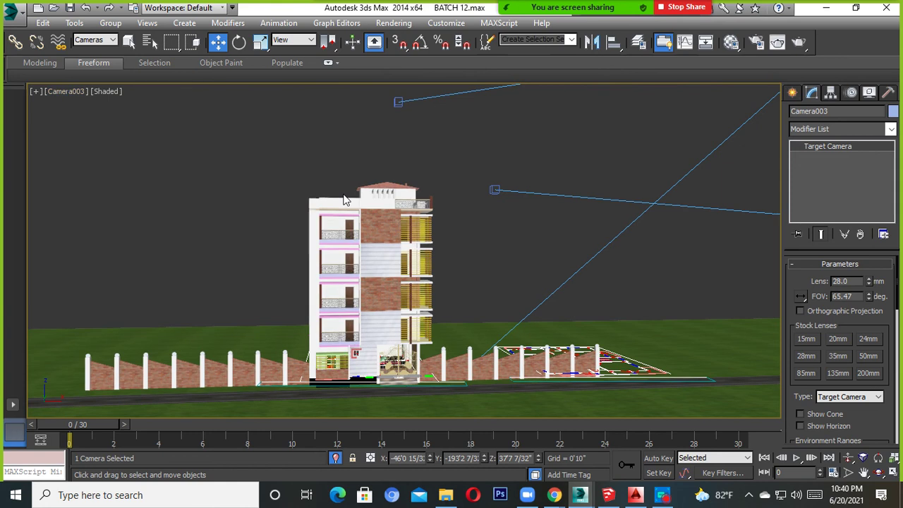
{"action": "key", "text": "shift+f"}
{"action": "left_click", "coordinate": [65, 94]}
Step: Switch the viewport to Orthographic, deselect the camera and zoom out to see the whole scene
{"action": "left_click", "coordinate": [121, 153]}
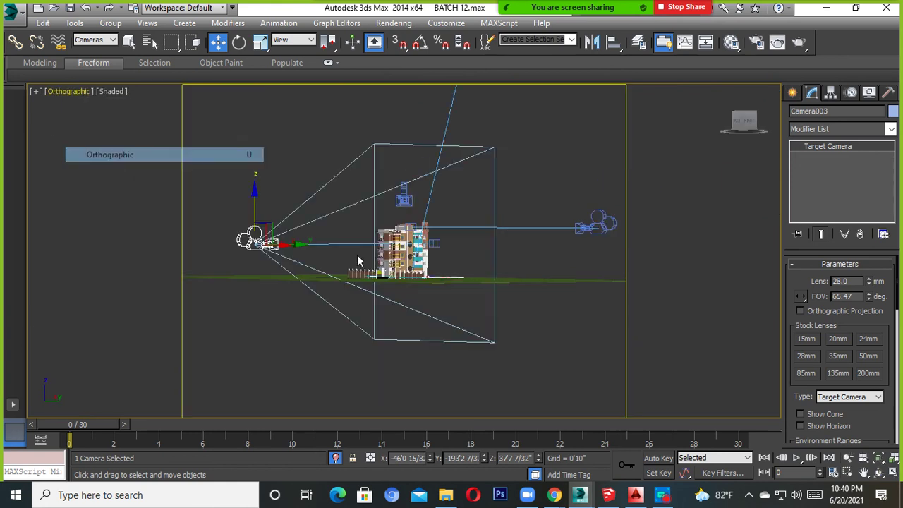
{"action": "scroll", "coordinate": [439, 286], "scroll_direction": "up", "scroll_amount": 2}
{"action": "scroll", "coordinate": [468, 268], "scroll_direction": "down", "scroll_amount": 4}
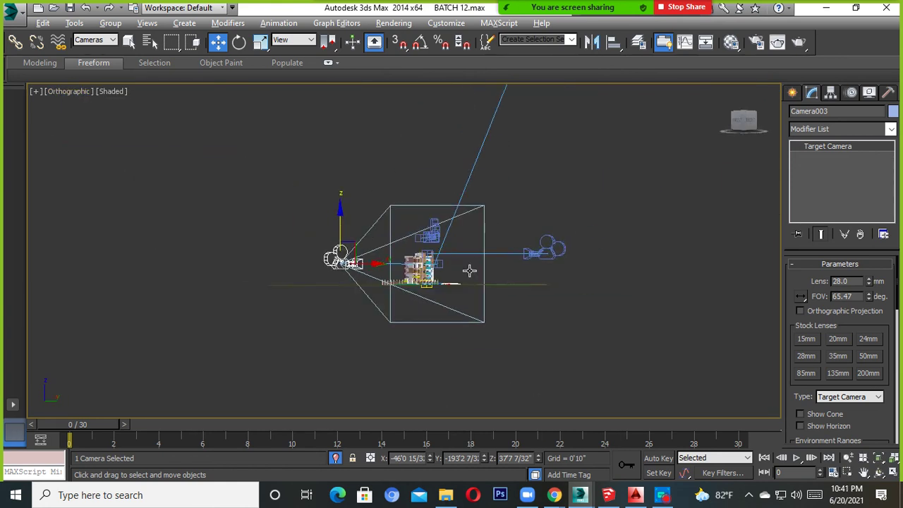
{"action": "mouse_move", "coordinate": [467, 268]}
{"action": "middle_mouse_down", "text": "alt"}
{"action": "mouse_move", "coordinate": [548, 268]}
{"action": "mouse_move", "coordinate": [544, 259]}
{"action": "middle_mouse_up", "text": "alt"}
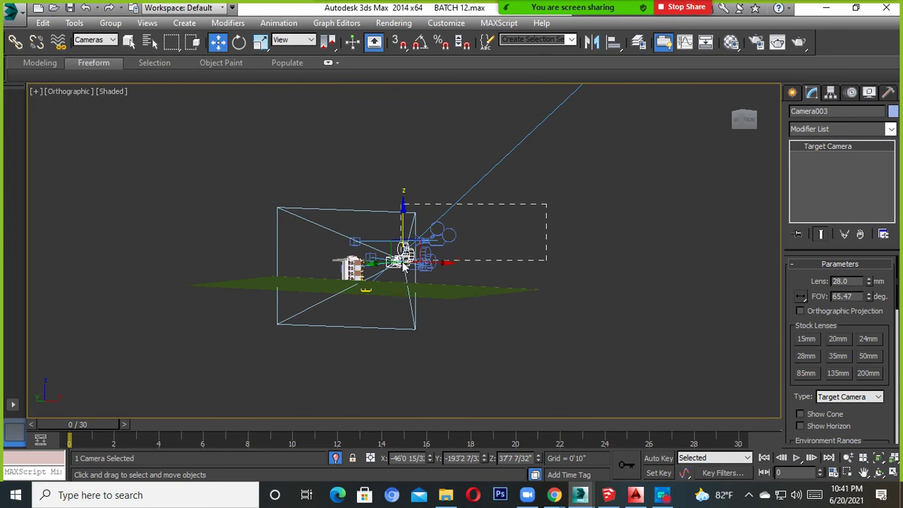
{"action": "scroll", "coordinate": [432, 249], "scroll_direction": "down", "scroll_amount": 3}
{"action": "left_click", "coordinate": [423, 331]}
{"action": "scroll", "coordinate": [365, 272], "scroll_direction": "up", "scroll_amount": 6}
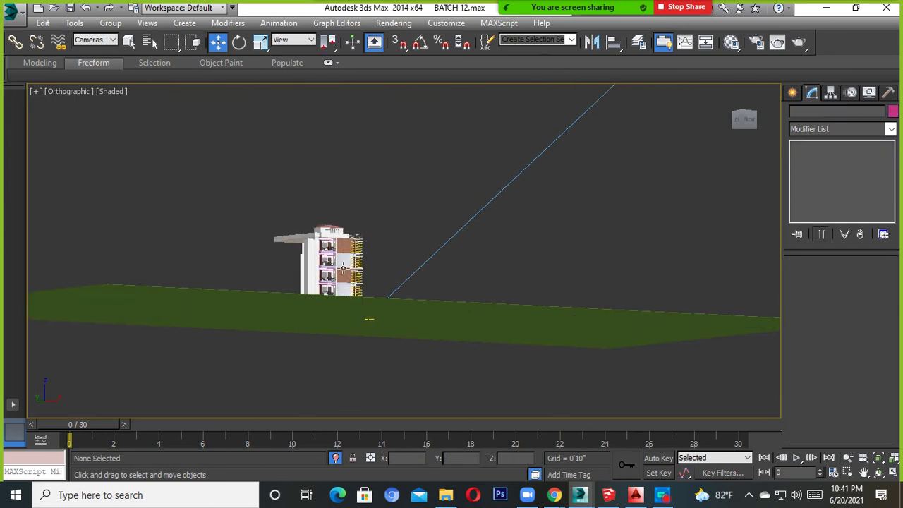
{"action": "scroll", "coordinate": [344, 268], "scroll_direction": "down", "scroll_amount": 2}
{"action": "middle_click_drag", "start_coordinate": [355, 268], "coordinate": [379, 284], "text": "alt"}
{"action": "scroll", "coordinate": [395, 303], "scroll_direction": "down", "scroll_amount": 3}
{"action": "scroll", "coordinate": [423, 314], "scroll_direction": "down", "scroll_amount": 2}
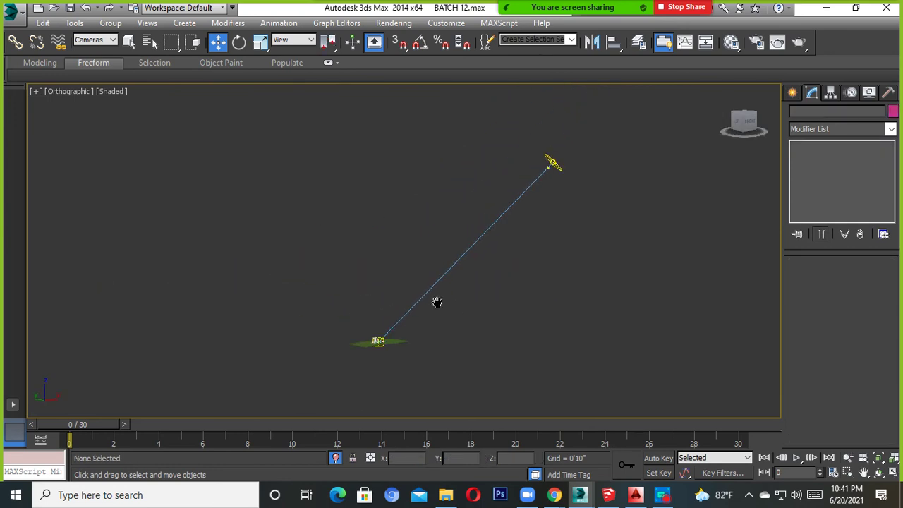
{"action": "middle_click_drag", "start_coordinate": [437, 302], "coordinate": [436, 303]}
Step: Under Create > Lights, browse VRay and Photometric, then pick Standard's Target Direct light
{"action": "left_click", "coordinate": [792, 93]}
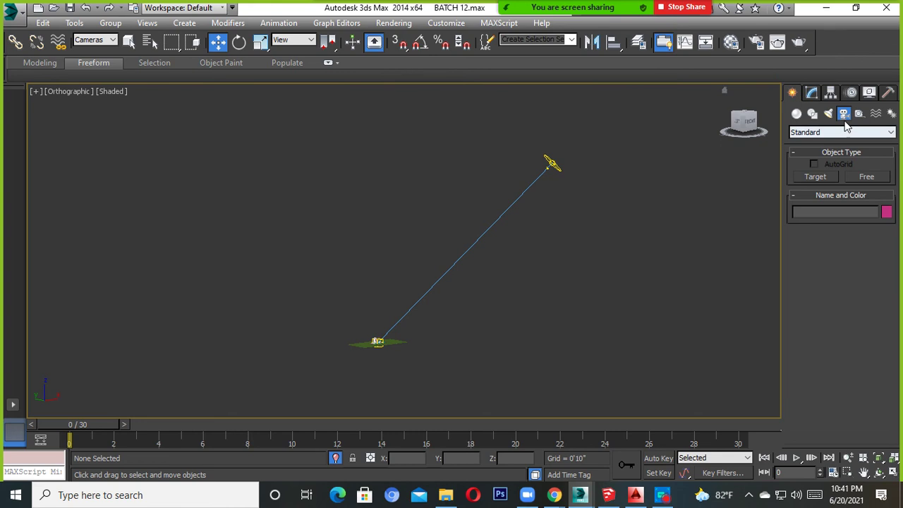
{"action": "left_click", "coordinate": [818, 132]}
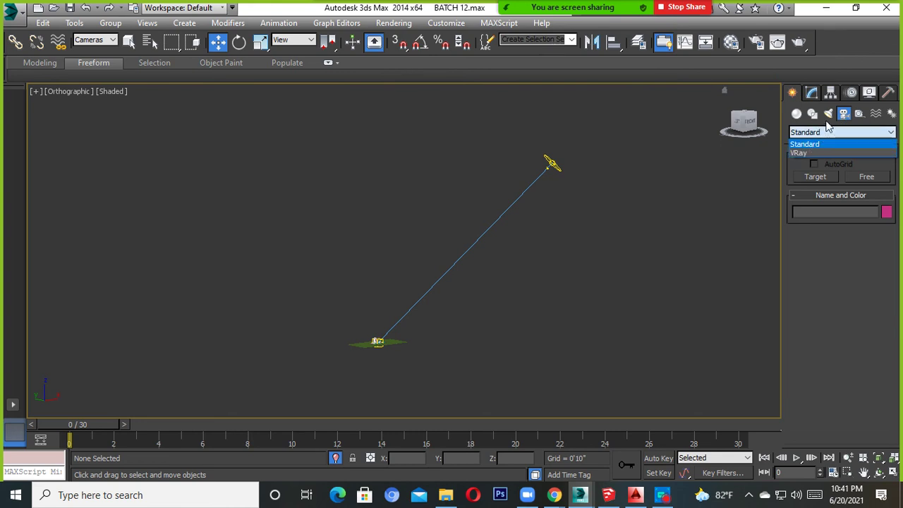
{"action": "left_click", "coordinate": [828, 114]}
{"action": "left_click", "coordinate": [818, 132]}
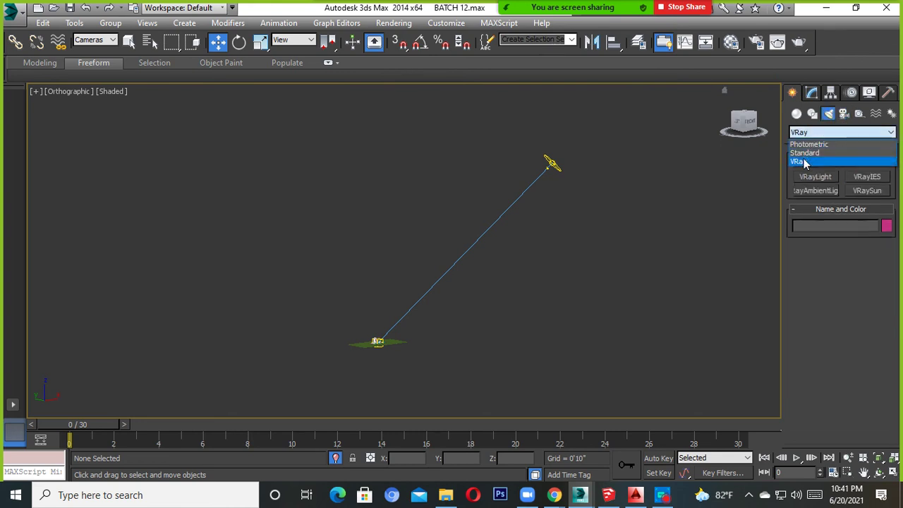
{"action": "left_click", "coordinate": [804, 162]}
{"action": "left_click", "coordinate": [862, 190]}
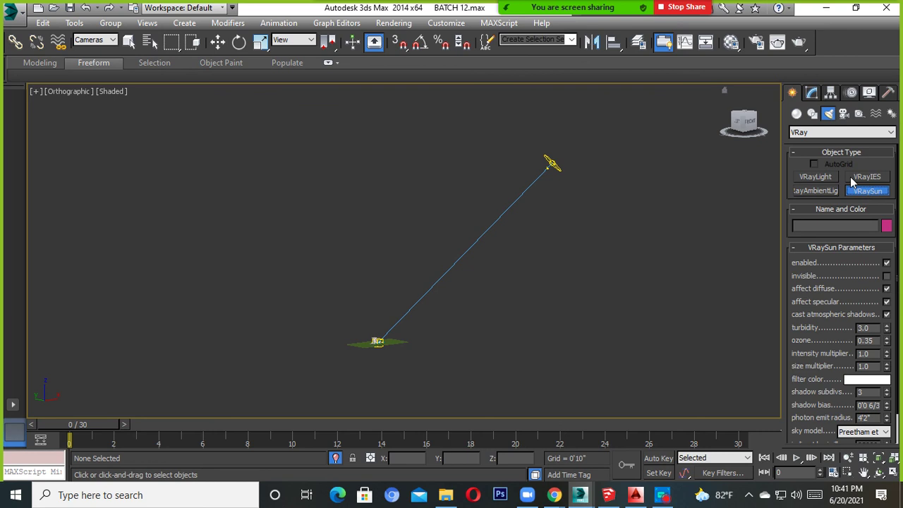
{"action": "left_click", "coordinate": [827, 133]}
{"action": "left_click", "coordinate": [806, 144]}
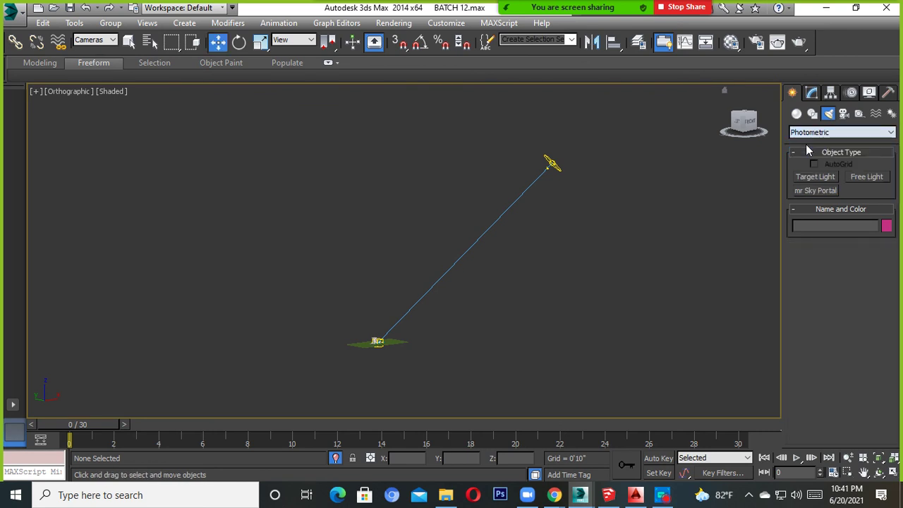
{"action": "left_click", "coordinate": [810, 133]}
{"action": "left_click", "coordinate": [809, 151]}
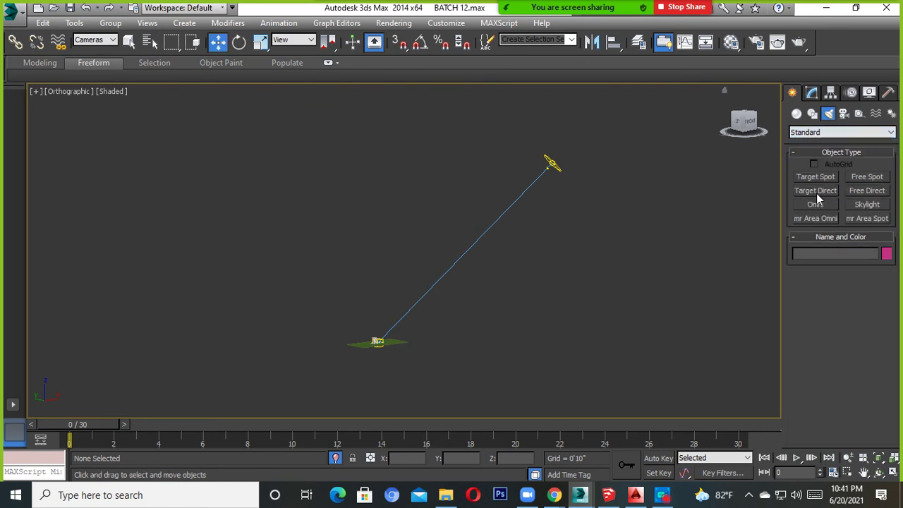
{"action": "left_click", "coordinate": [816, 192]}
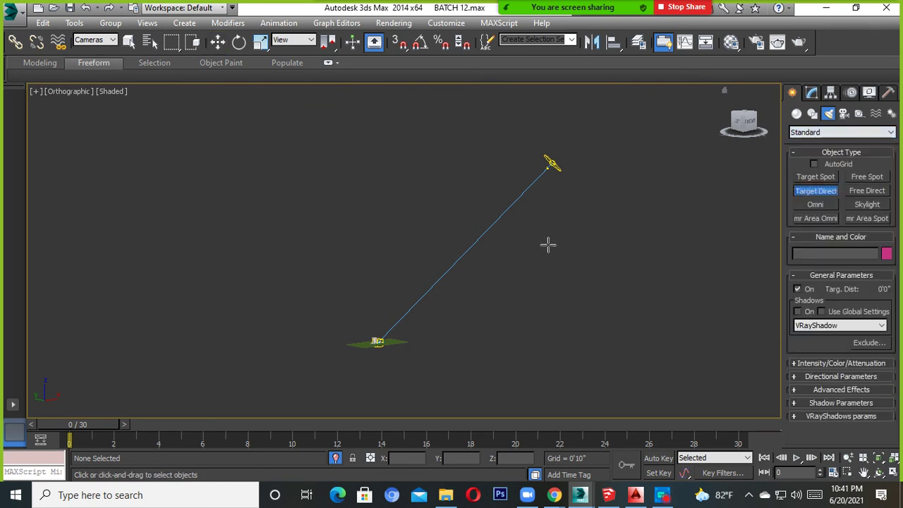
{"action": "key", "text": "t"}
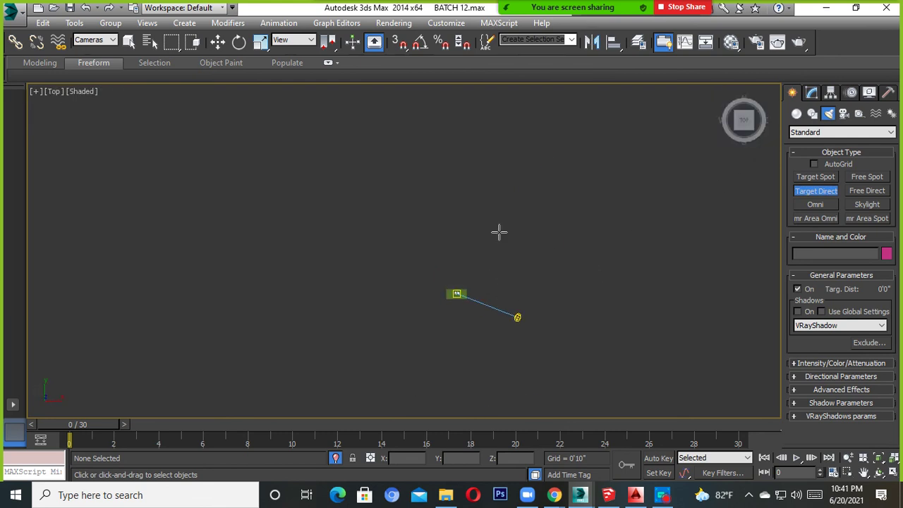
{"action": "scroll", "coordinate": [439, 329], "scroll_direction": "up", "scroll_amount": 5}
{"action": "middle_click_drag", "start_coordinate": [440, 328], "coordinate": [434, 220]}
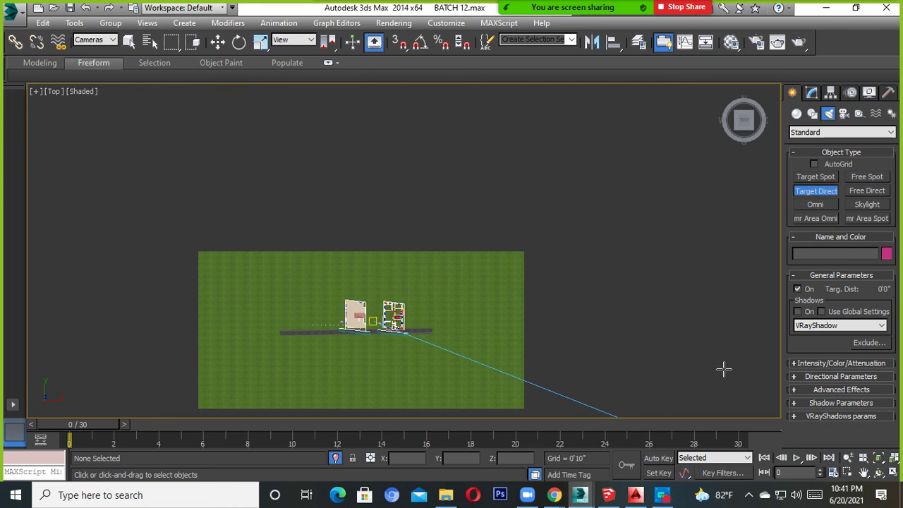
{"action": "left_click_drag", "start_coordinate": [723, 374], "coordinate": [338, 303]}
{"action": "mouse_move", "coordinate": [527, 296]}
{"action": "middle_mouse_down", "text": "alt"}
{"action": "mouse_move", "coordinate": [597, 272]}
{"action": "mouse_move", "coordinate": [287, 102]}
{"action": "middle_mouse_up", "text": "alt"}
{"action": "key", "text": "w"}
{"action": "left_click_drag", "start_coordinate": [630, 298], "coordinate": [588, 395]}
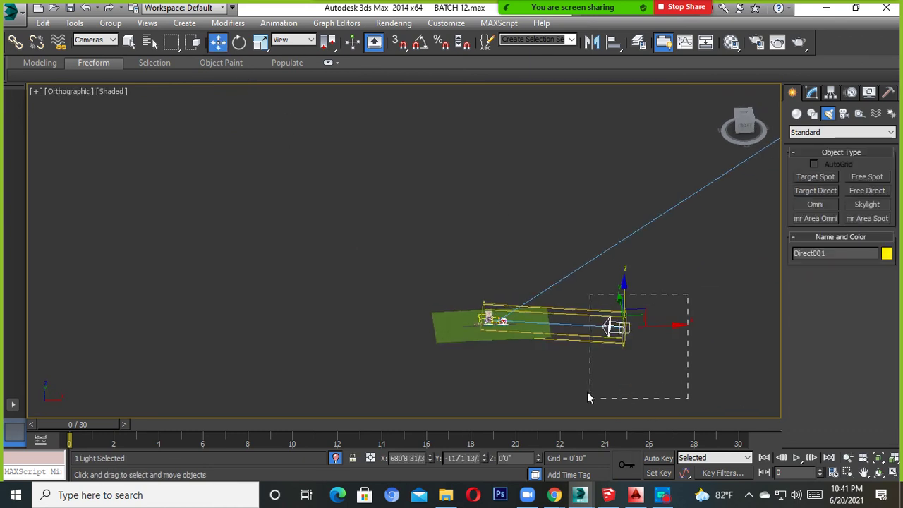
{"action": "middle_click_drag", "start_coordinate": [588, 394], "coordinate": [607, 330], "text": "alt"}
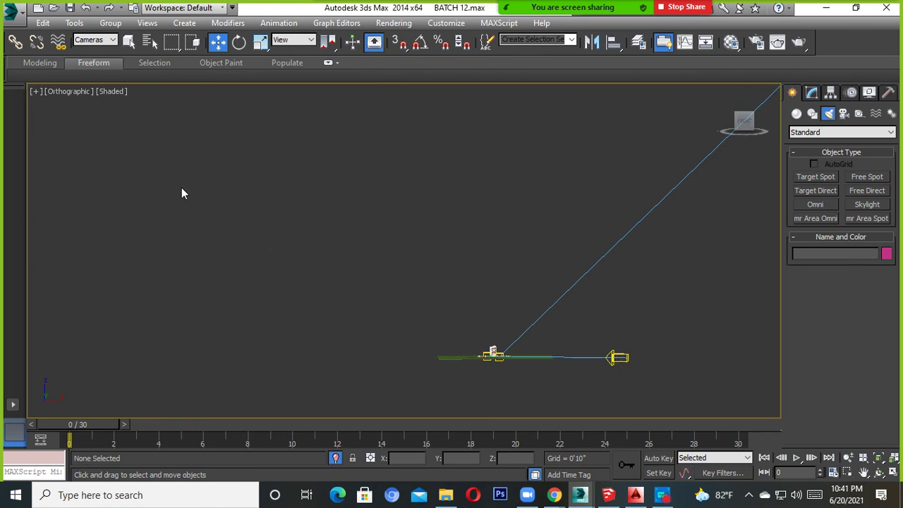
{"action": "left_click", "coordinate": [98, 41]}
{"action": "left_click", "coordinate": [91, 52]}
{"action": "left_click_drag", "start_coordinate": [590, 395], "coordinate": [588, 392]}
{"action": "left_click_drag", "start_coordinate": [617, 357], "coordinate": [697, 183]}
{"action": "middle_click_drag", "start_coordinate": [698, 183], "coordinate": [569, 195]}
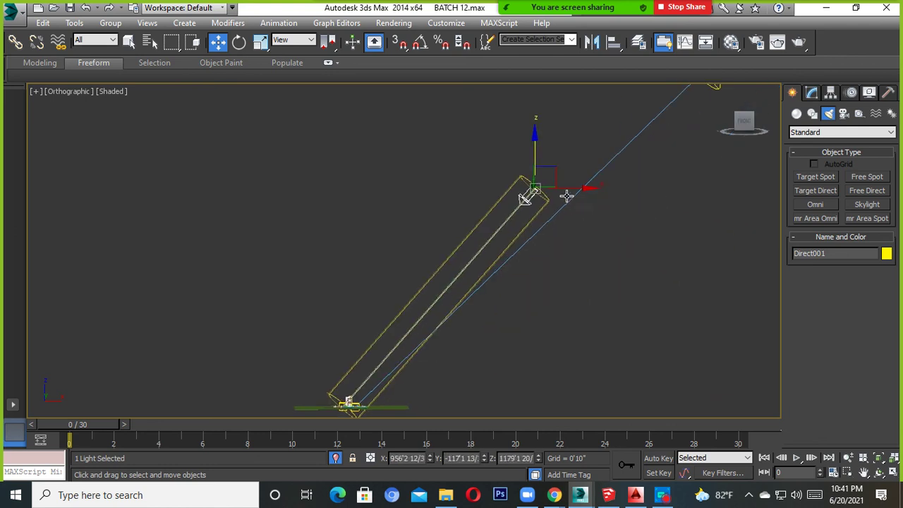
{"action": "left_click_drag", "start_coordinate": [568, 195], "coordinate": [593, 178]}
{"action": "scroll", "coordinate": [576, 232], "scroll_direction": "down", "scroll_amount": 3}
{"action": "middle_click_drag", "start_coordinate": [576, 232], "coordinate": [574, 268], "text": "alt"}
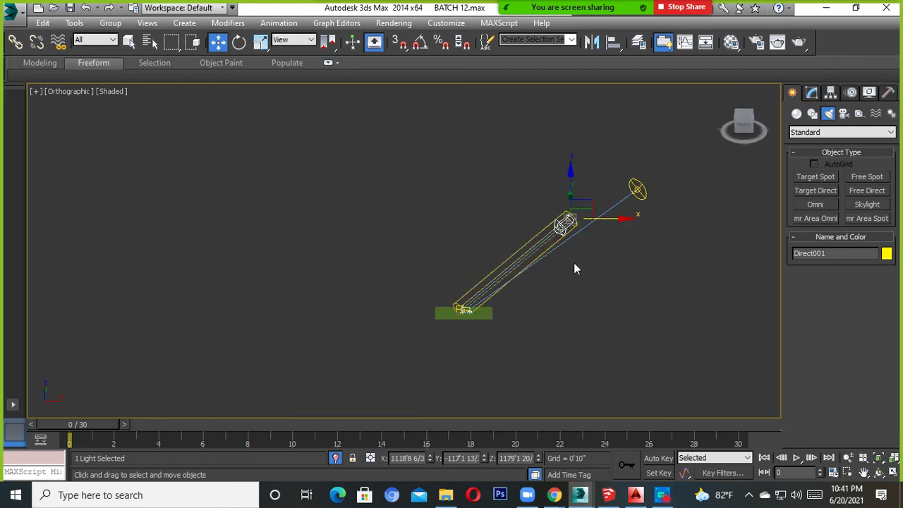
{"action": "left_click", "coordinate": [575, 255]}
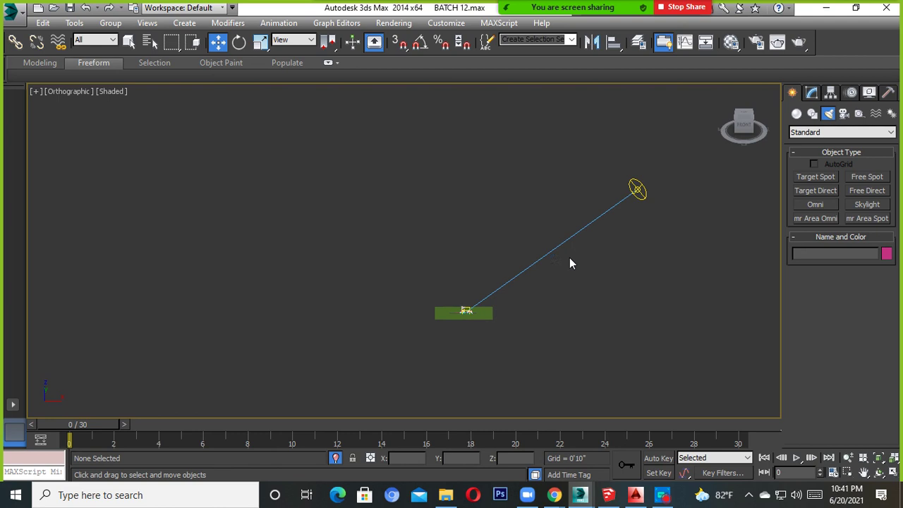
{"action": "scroll", "coordinate": [467, 310], "scroll_direction": "up", "scroll_amount": 3}
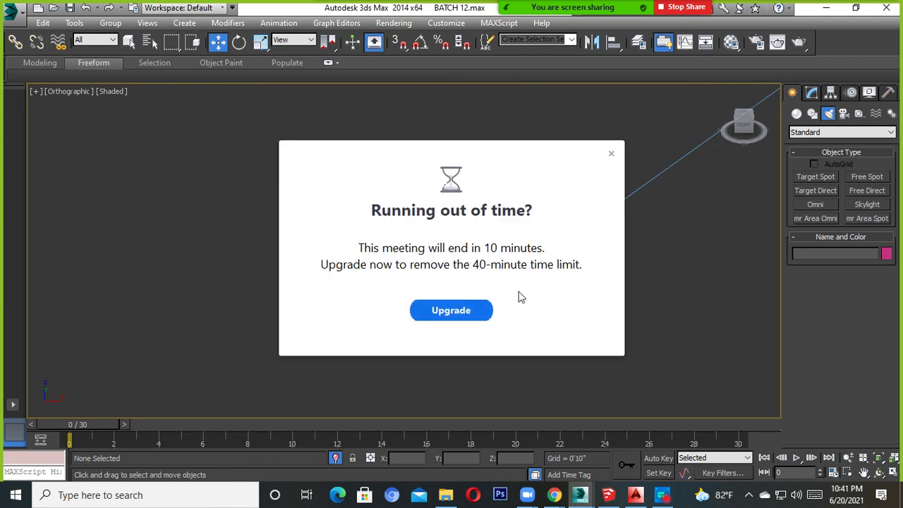
Step: In Top view, drag a Target Direct light from the lower left onto the building
{"action": "left_click", "coordinate": [611, 155]}
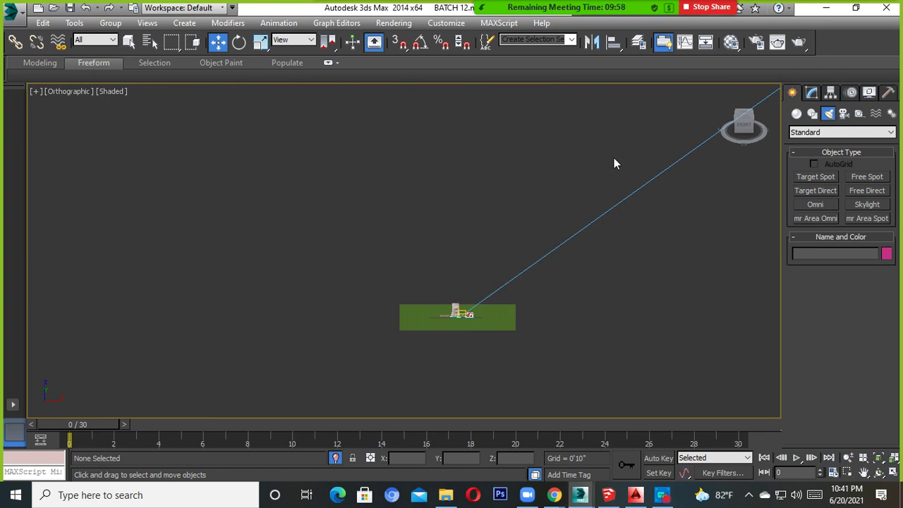
{"action": "left_click", "coordinate": [743, 114]}
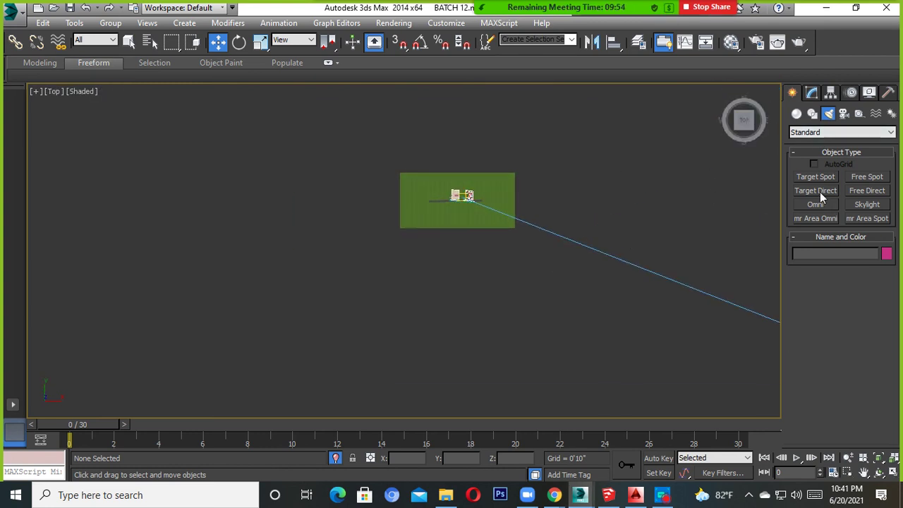
{"action": "left_click", "coordinate": [804, 134]}
{"action": "left_click", "coordinate": [804, 150]}
{"action": "left_click", "coordinate": [815, 192]}
{"action": "scroll", "coordinate": [564, 254], "scroll_direction": "down", "scroll_amount": 5}
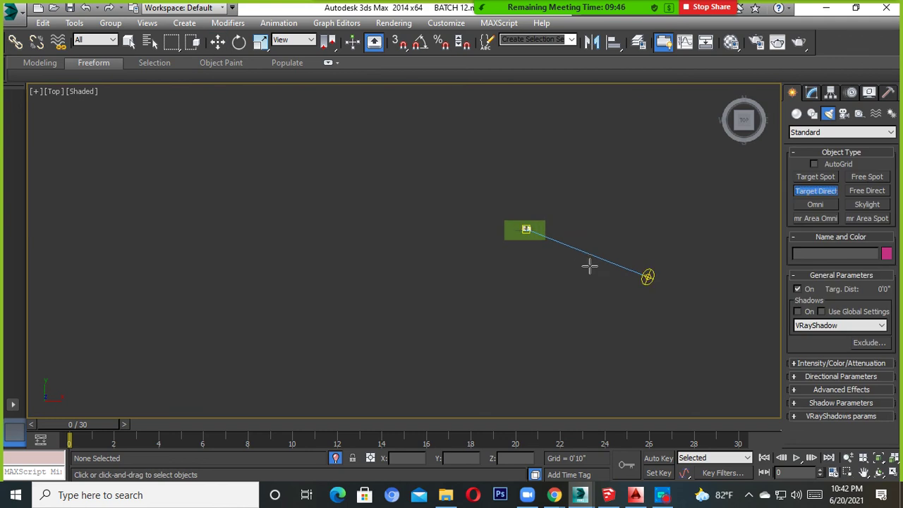
{"action": "middle_click_drag", "start_coordinate": [496, 286], "coordinate": [477, 293]}
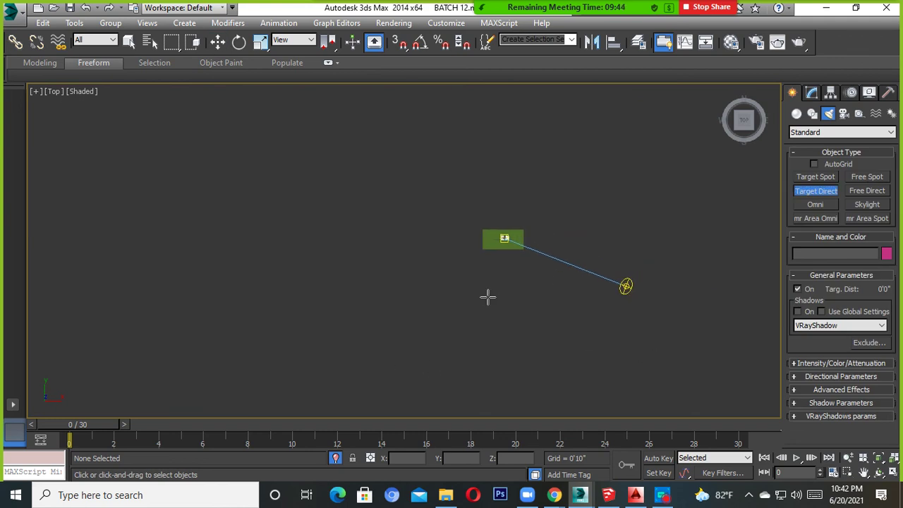
{"action": "mouse_move", "coordinate": [325, 345]}
{"action": "left_mouse_down"}
{"action": "mouse_move", "coordinate": [506, 237]}
{"action": "mouse_move", "coordinate": [309, 323]}
{"action": "mouse_move", "coordinate": [570, 242]}
{"action": "mouse_move", "coordinate": [494, 242]}
{"action": "mouse_move", "coordinate": [505, 238]}
{"action": "left_mouse_up"}
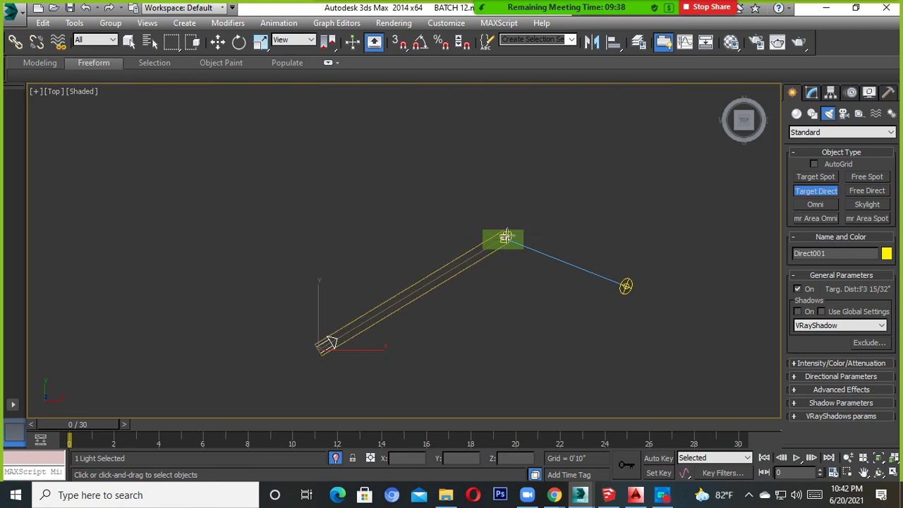
Step: Orbit to a 3D angle, box-select the directional light and raise it high along Z
{"action": "middle_click_drag", "start_coordinate": [501, 304], "coordinate": [496, 218], "text": "alt"}
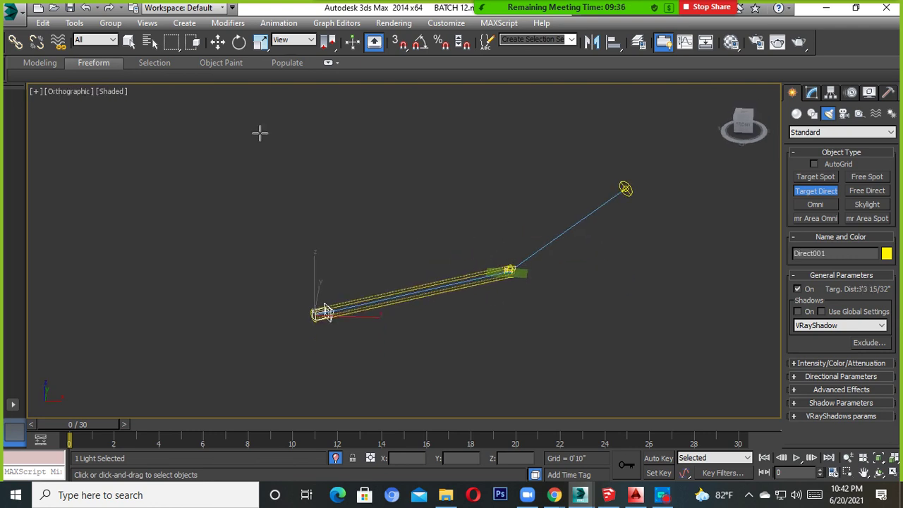
{"action": "left_click", "coordinate": [218, 43]}
{"action": "left_click_drag", "start_coordinate": [336, 234], "coordinate": [302, 329]}
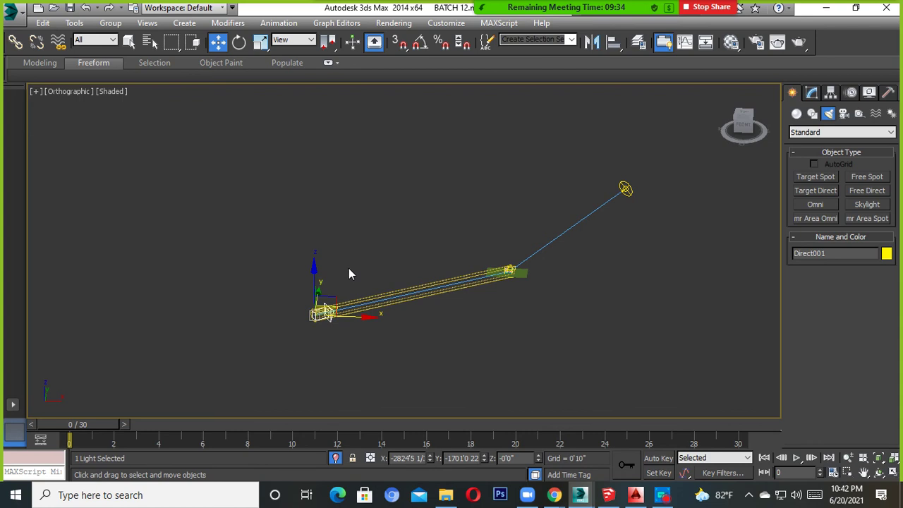
{"action": "left_click_drag", "start_coordinate": [353, 260], "coordinate": [256, 357]}
{"action": "mouse_move", "coordinate": [310, 277]}
{"action": "left_mouse_down"}
{"action": "mouse_move", "coordinate": [346, 153]}
{"action": "mouse_move", "coordinate": [317, 88]}
{"action": "left_mouse_up"}
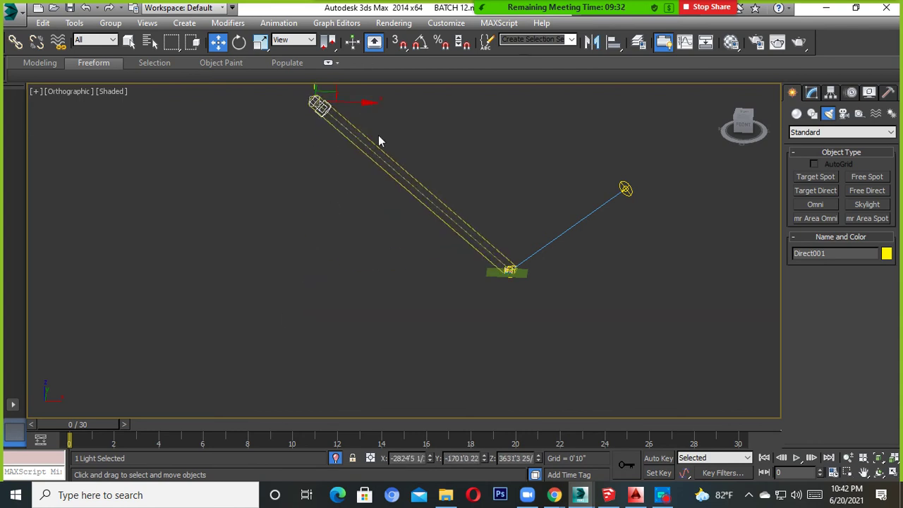
{"action": "middle_click_drag", "start_coordinate": [317, 88], "coordinate": [339, 187]}
{"action": "left_click_drag", "start_coordinate": [335, 162], "coordinate": [377, 108]}
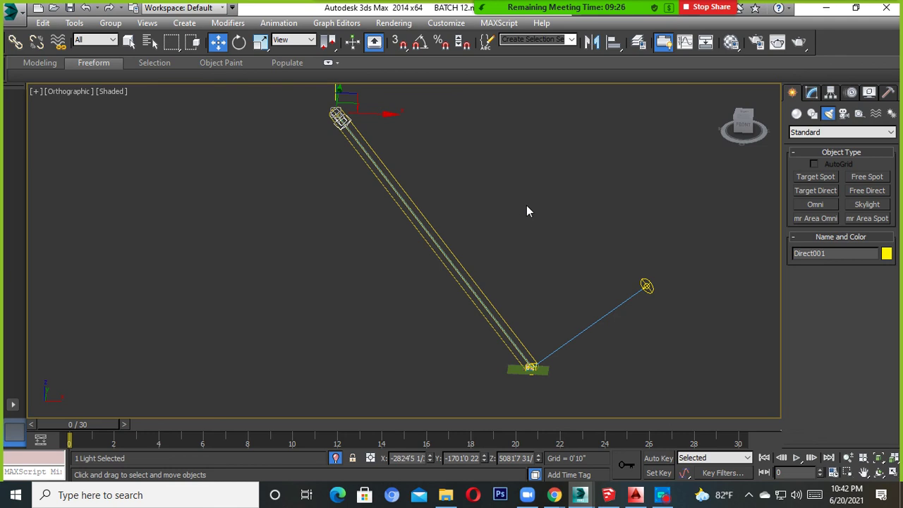
{"action": "middle_click_drag", "start_coordinate": [527, 210], "coordinate": [536, 239]}
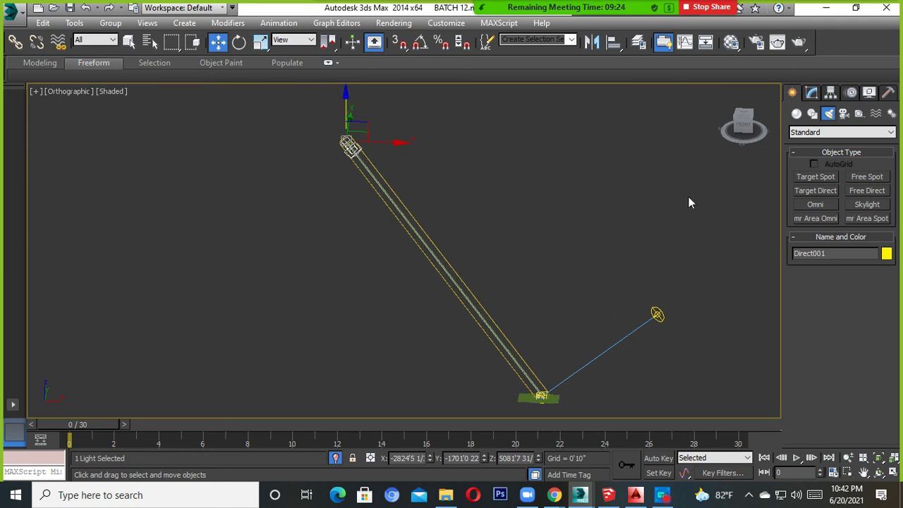
Step: Enable Shadows on Direct001 with VRayShadow type, then collapse the Intensity/Color/Attenuation rollout
{"action": "left_click", "coordinate": [814, 96]}
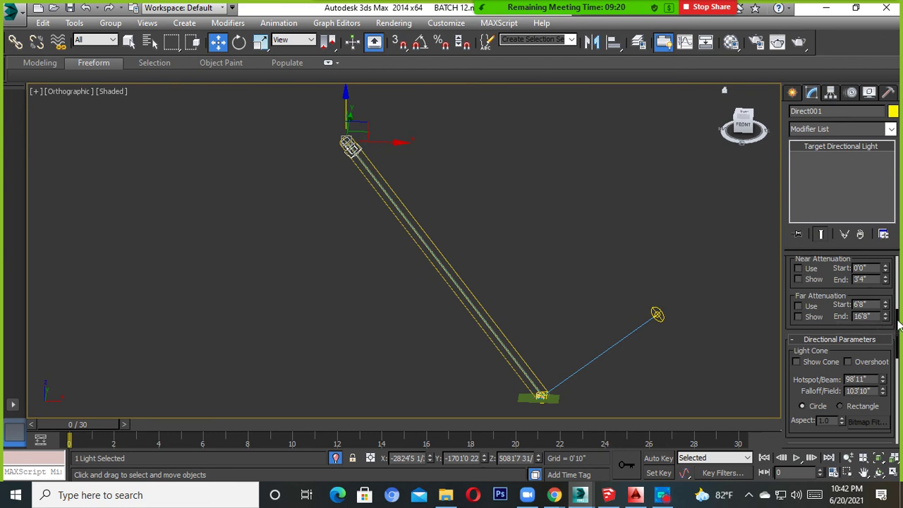
{"action": "left_click_drag", "start_coordinate": [899, 326], "coordinate": [900, 260]}
{"action": "left_click", "coordinate": [821, 311]}
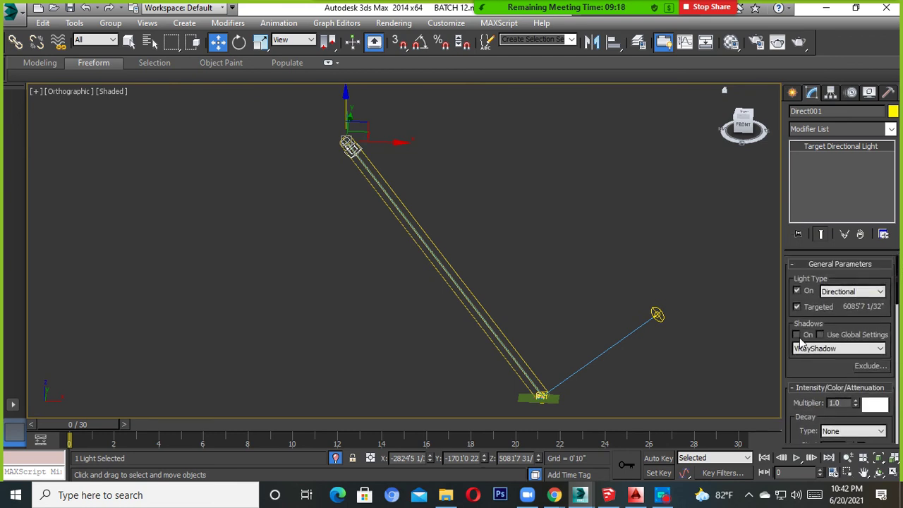
{"action": "left_click", "coordinate": [804, 348]}
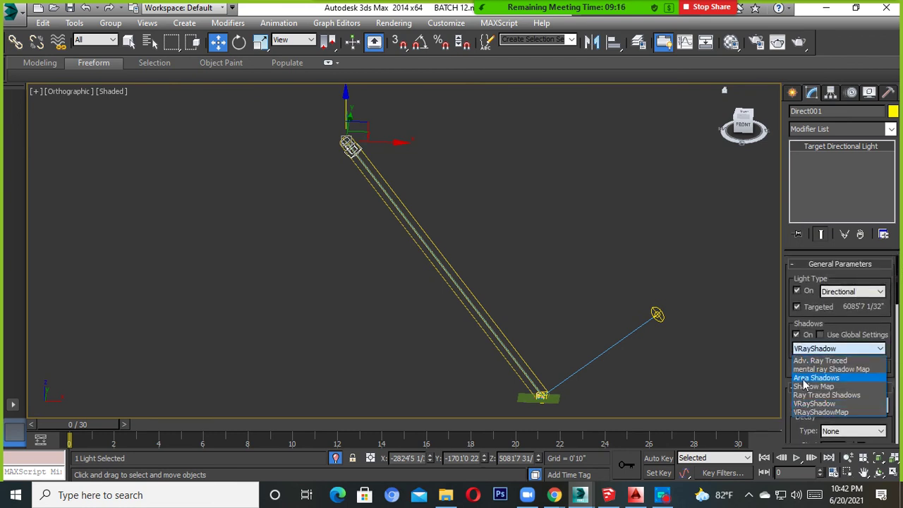
{"action": "left_click", "coordinate": [816, 403]}
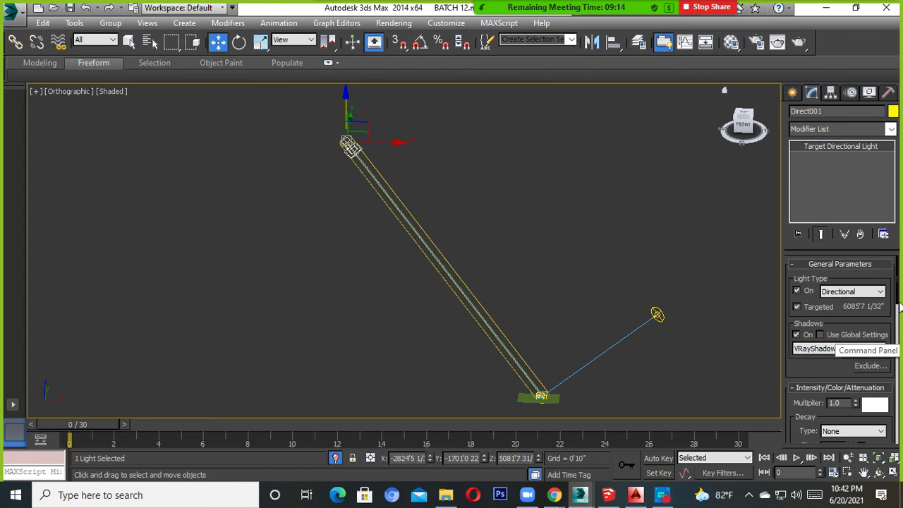
{"action": "left_click_drag", "start_coordinate": [898, 299], "coordinate": [898, 332]}
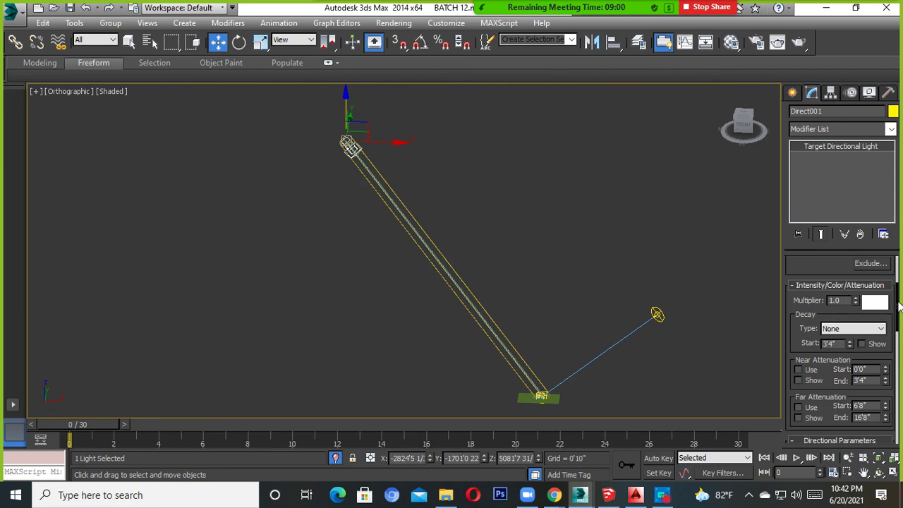
{"action": "left_click_drag", "start_coordinate": [899, 305], "coordinate": [900, 368]}
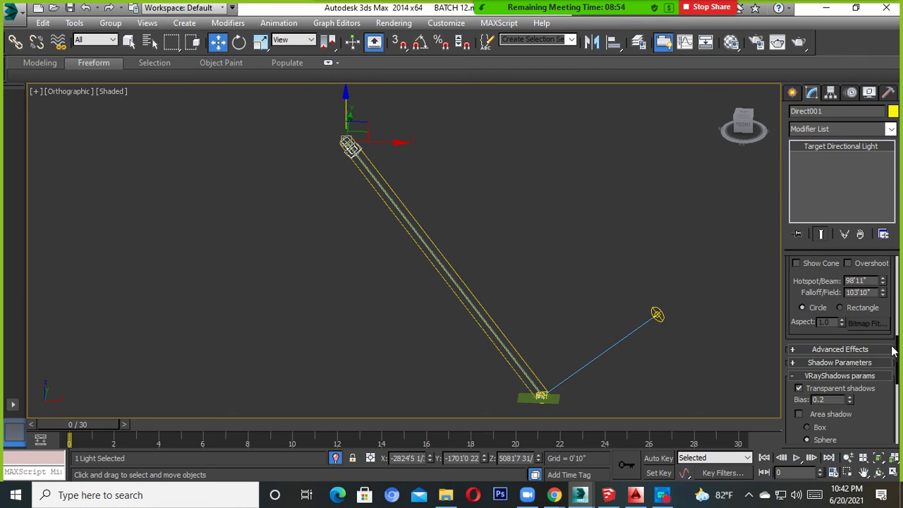
{"action": "mouse_move", "coordinate": [898, 344]}
{"action": "left_mouse_down"}
{"action": "mouse_move", "coordinate": [899, 371]}
{"action": "mouse_move", "coordinate": [899, 268]}
{"action": "mouse_move", "coordinate": [899, 282]}
{"action": "left_mouse_up"}
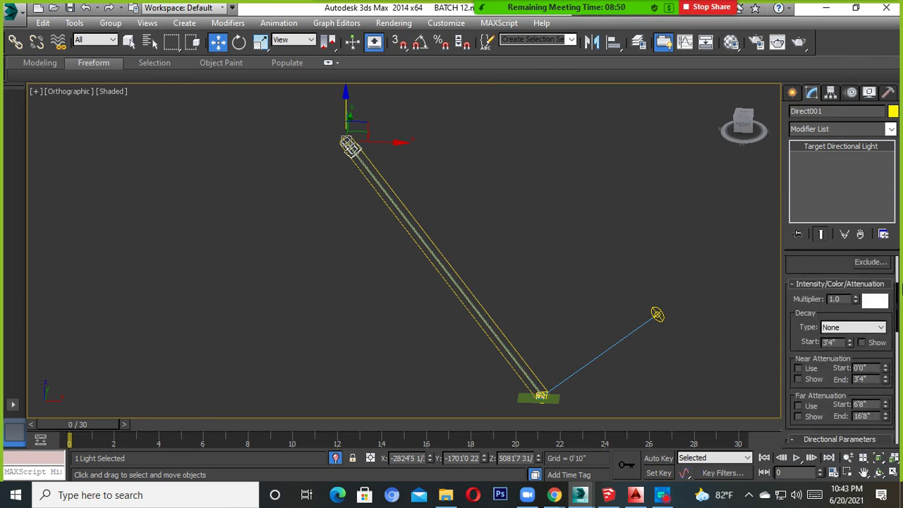
{"action": "left_click", "coordinate": [840, 284]}
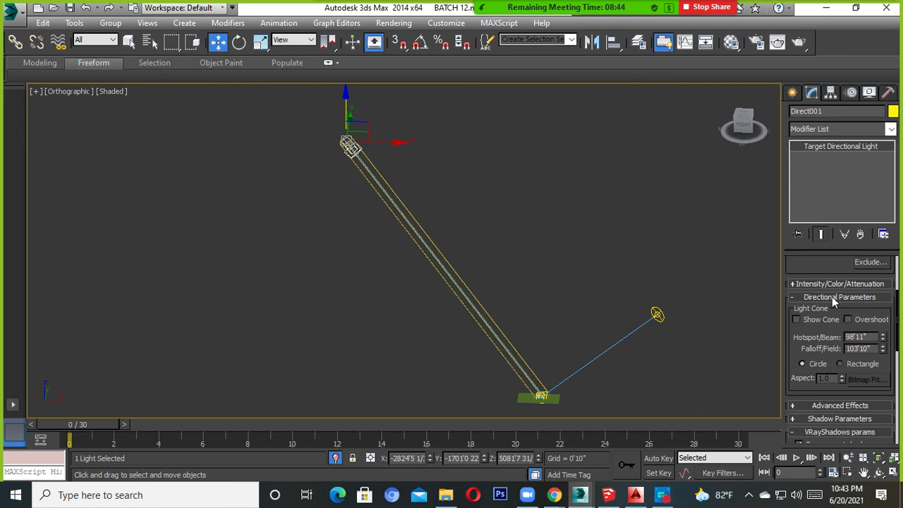
Step: In Directional Parameters, raise Direct001's Hotspot/Beam to 205'1" and Falloff/Field to 206'7"
{"action": "left_click", "coordinate": [833, 299]}
{"action": "left_click", "coordinate": [833, 299]}
{"action": "left_click_drag", "start_coordinate": [881, 340], "coordinate": [900, 225]}
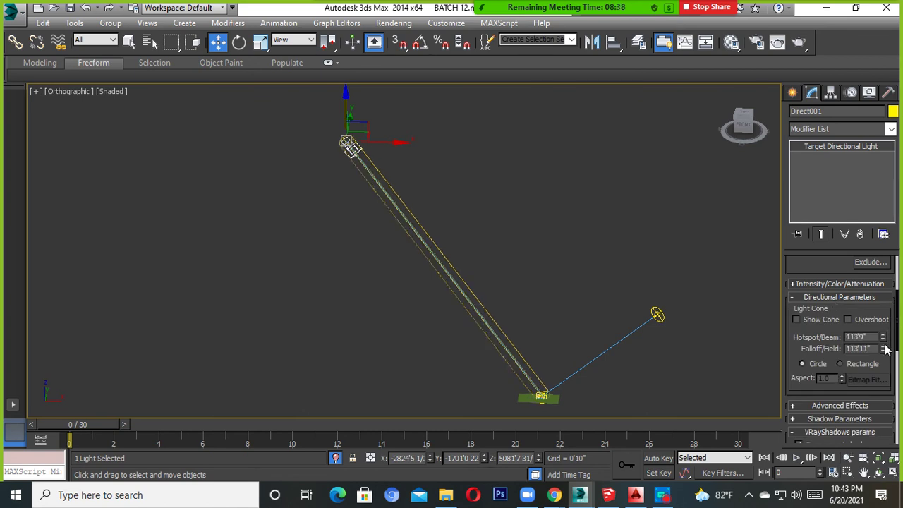
{"action": "left_click_drag", "start_coordinate": [883, 349], "coordinate": [873, 348]}
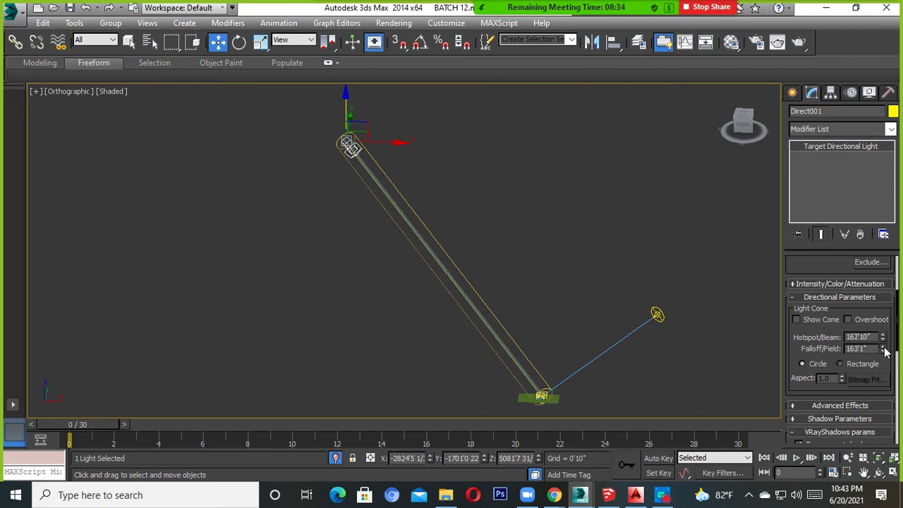
{"action": "left_click_drag", "start_coordinate": [882, 345], "coordinate": [900, 146]}
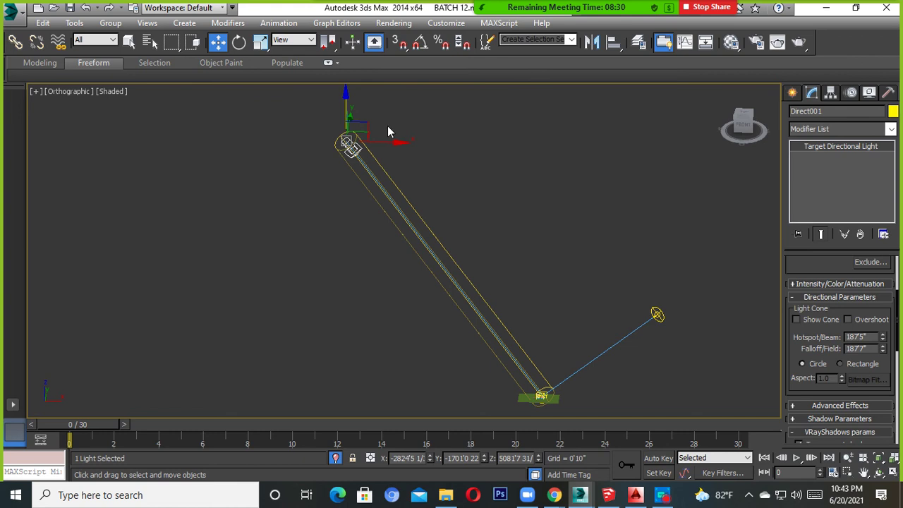
{"action": "scroll", "coordinate": [387, 132], "scroll_direction": "up", "scroll_amount": 5}
{"action": "middle_click_drag", "start_coordinate": [387, 132], "coordinate": [468, 213]}
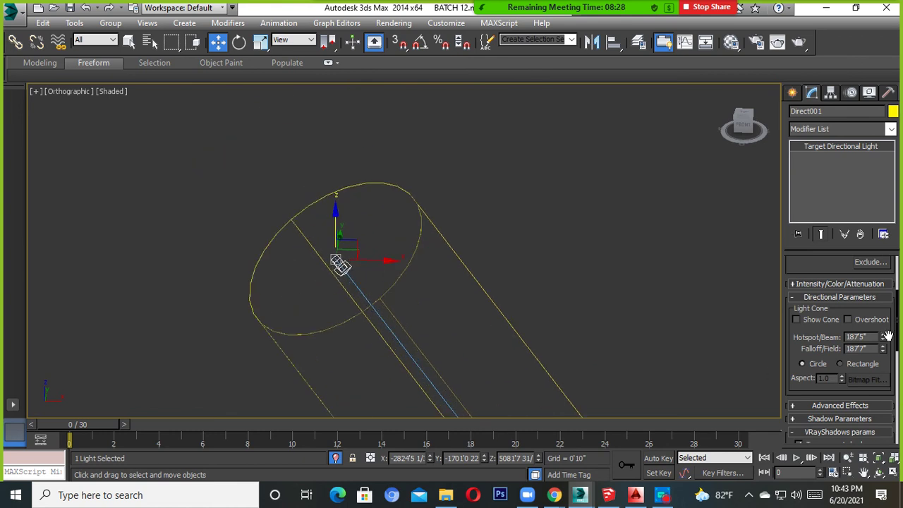
{"action": "mouse_move", "coordinate": [886, 341]}
{"action": "left_mouse_down"}
{"action": "mouse_move", "coordinate": [894, 367]}
{"action": "mouse_move", "coordinate": [900, 196]}
{"action": "left_mouse_up"}
{"action": "scroll", "coordinate": [296, 224], "scroll_direction": "down", "scroll_amount": 3}
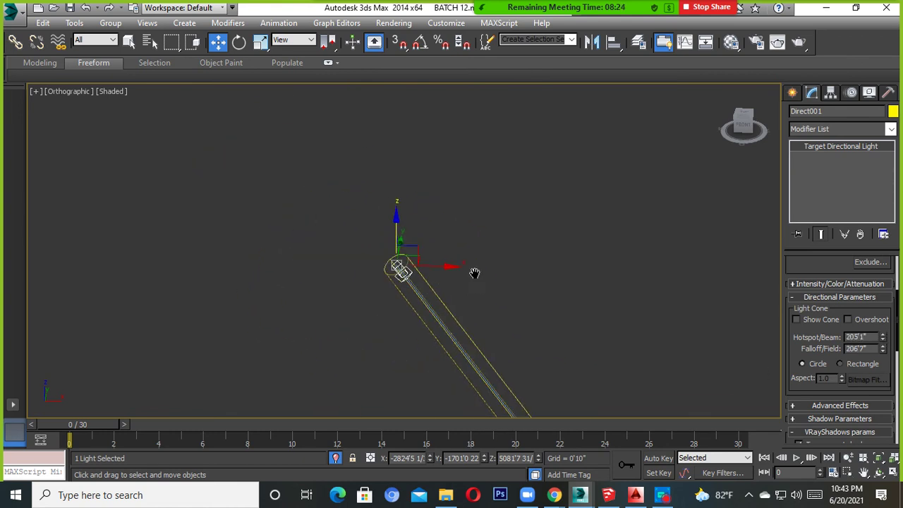
{"action": "middle_click_drag", "start_coordinate": [475, 272], "coordinate": [572, 326]}
{"action": "scroll", "coordinate": [630, 337], "scroll_direction": "up", "scroll_amount": 3}
Step: Zoom in and region-select around the lights, dropping the stray Line187 selection
{"action": "scroll", "coordinate": [630, 336], "scroll_direction": "up", "scroll_amount": 3}
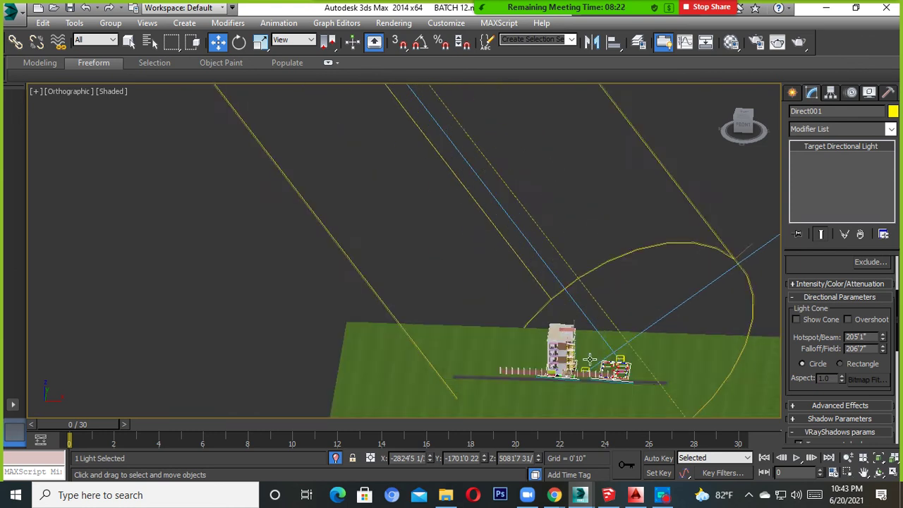
{"action": "scroll", "coordinate": [557, 342], "scroll_direction": "up", "scroll_amount": 2}
{"action": "left_click", "coordinate": [559, 325]}
{"action": "scroll", "coordinate": [560, 325], "scroll_direction": "down", "scroll_amount": 3}
{"action": "scroll", "coordinate": [565, 320], "scroll_direction": "down", "scroll_amount": 2}
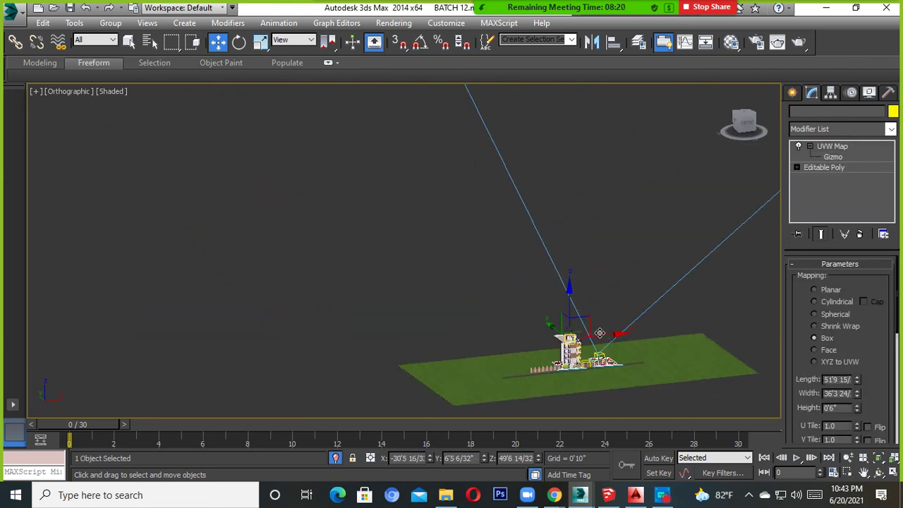
{"action": "scroll", "coordinate": [550, 254], "scroll_direction": "down", "scroll_amount": 3}
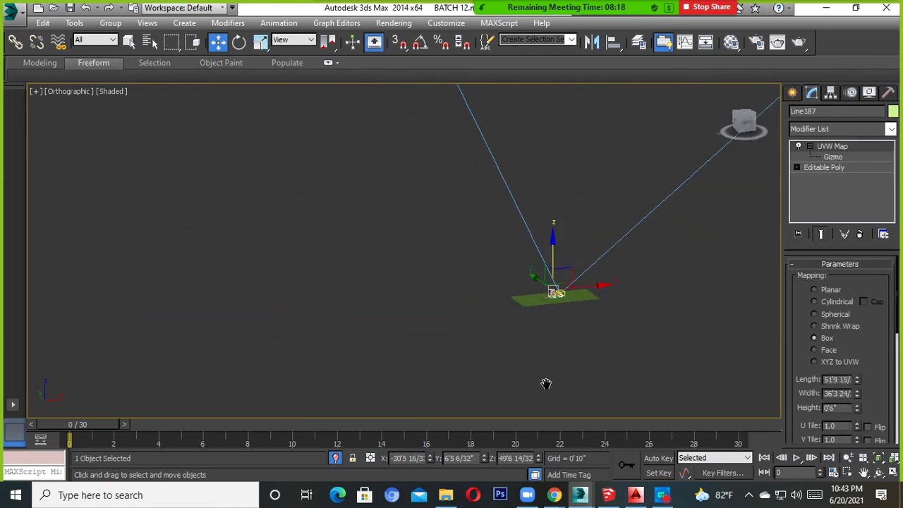
{"action": "left_click_drag", "start_coordinate": [550, 181], "coordinate": [461, 237]}
{"action": "middle_click_drag", "start_coordinate": [461, 237], "coordinate": [494, 367]}
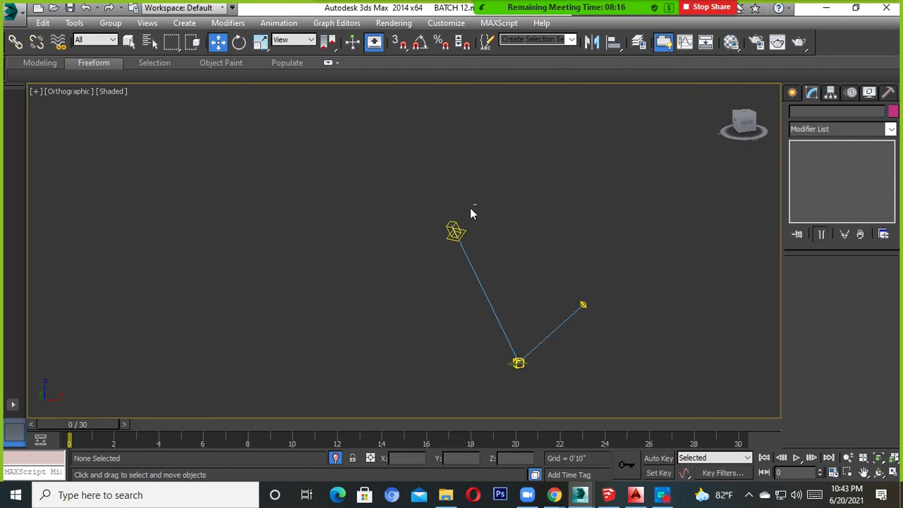
{"action": "left_click_drag", "start_coordinate": [474, 203], "coordinate": [378, 257]}
{"action": "scroll", "coordinate": [522, 374], "scroll_direction": "up", "scroll_amount": 3}
{"action": "scroll", "coordinate": [547, 355], "scroll_direction": "up", "scroll_amount": 3}
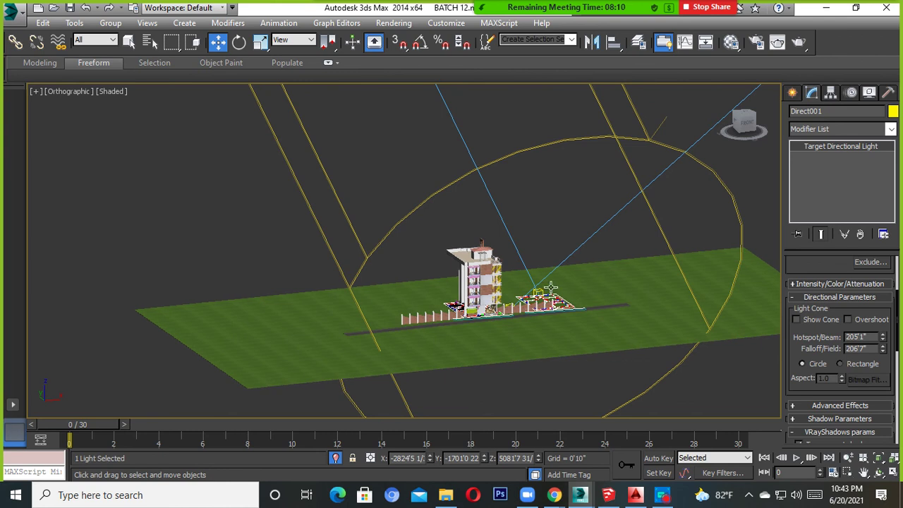
{"action": "scroll", "coordinate": [462, 289], "scroll_direction": "down", "scroll_amount": 5}
{"action": "scroll", "coordinate": [468, 291], "scroll_direction": "down", "scroll_amount": 2}
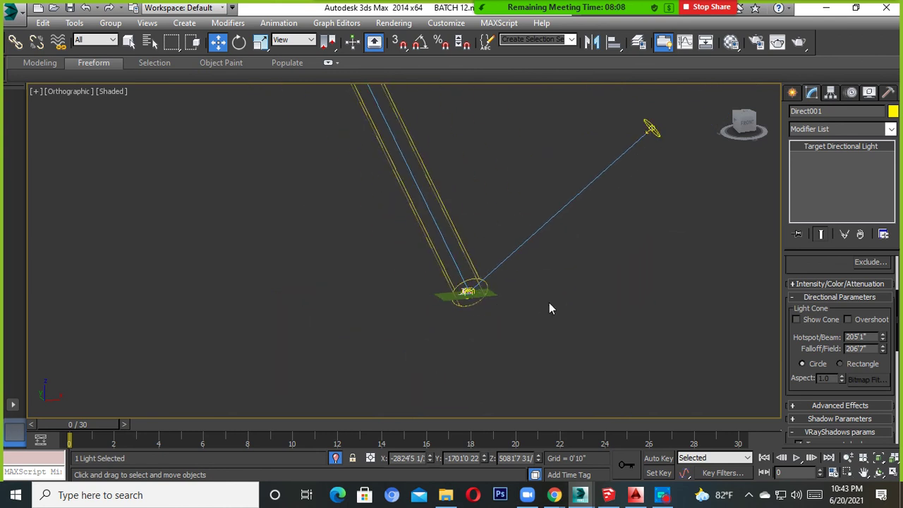
Step: Region-select the VRaySun001 sun and delete it
{"action": "middle_click_drag", "start_coordinate": [550, 306], "coordinate": [528, 368]}
{"action": "left_click_drag", "start_coordinate": [685, 134], "coordinate": [516, 259]}
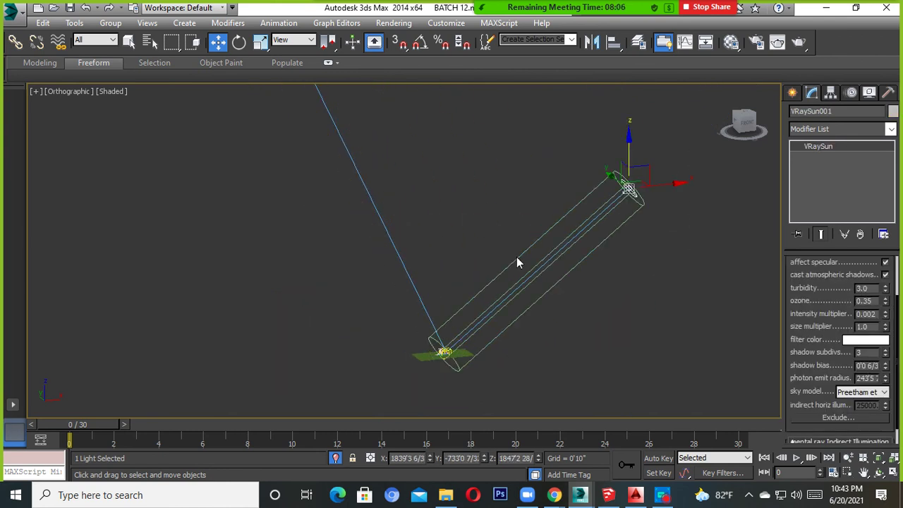
{"action": "scroll", "coordinate": [516, 261], "scroll_direction": "down", "scroll_amount": 3}
{"action": "middle_click_drag", "start_coordinate": [516, 261], "coordinate": [517, 299]}
{"action": "left_click_drag", "start_coordinate": [491, 184], "coordinate": [359, 255]}
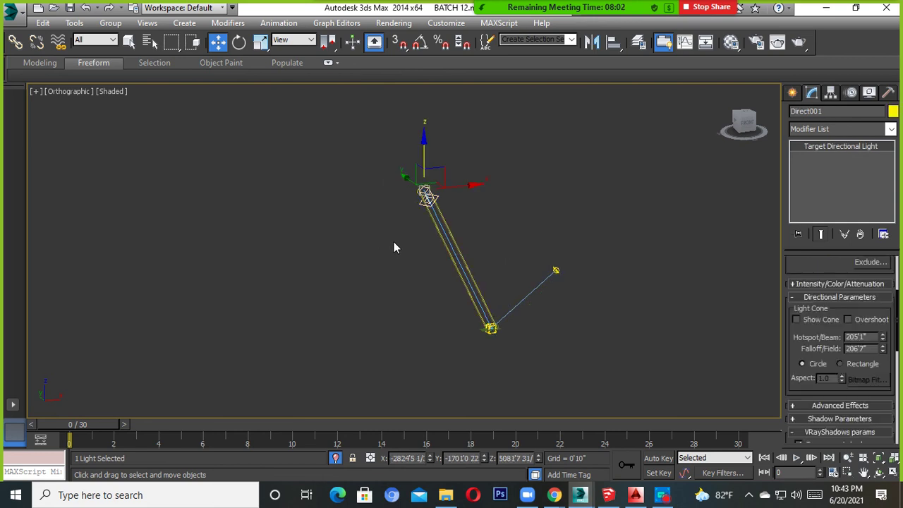
{"action": "left_click_drag", "start_coordinate": [484, 165], "coordinate": [363, 221]}
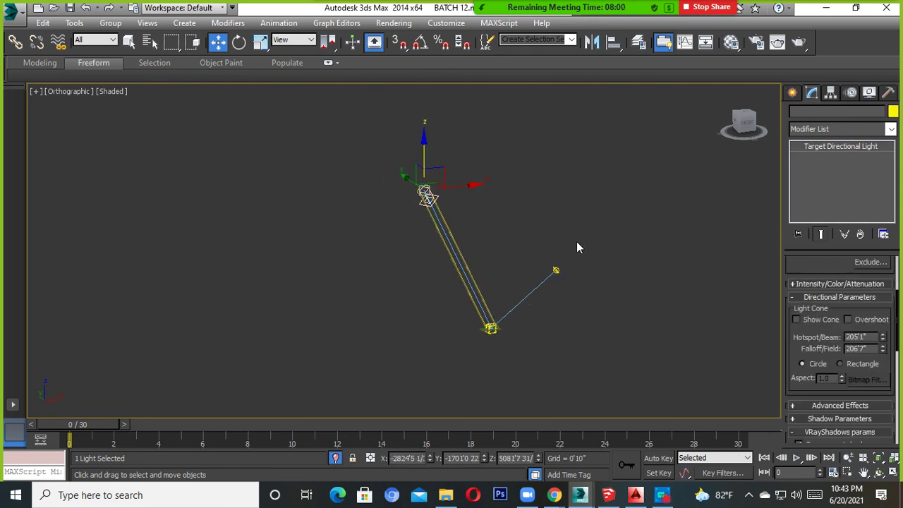
{"action": "left_click_drag", "start_coordinate": [597, 235], "coordinate": [542, 292]}
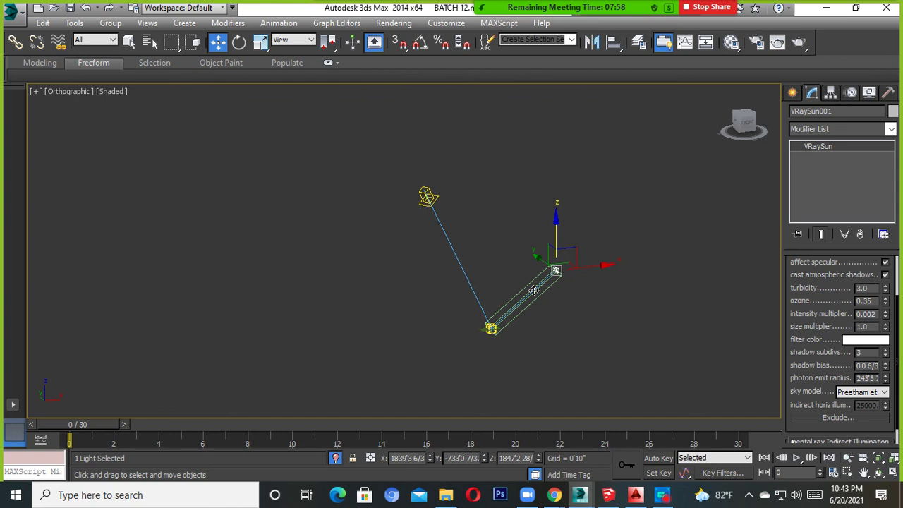
{"action": "key", "text": "Delete"}
Step: Select the Direct001 target directional light and delete it
{"action": "left_click_drag", "start_coordinate": [470, 176], "coordinate": [363, 248]}
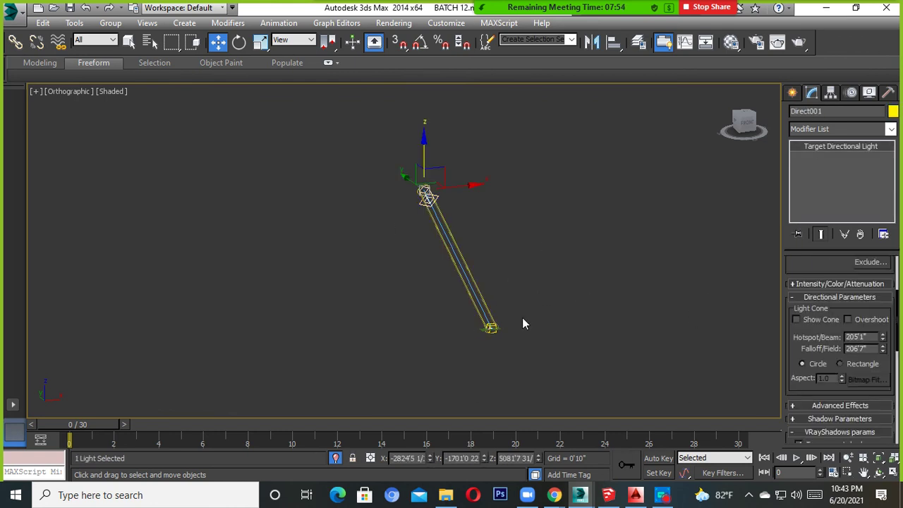
{"action": "middle_click_drag", "start_coordinate": [522, 323], "coordinate": [449, 255], "text": "alt"}
{"action": "scroll", "coordinate": [315, 213], "scroll_direction": "up", "scroll_amount": 5}
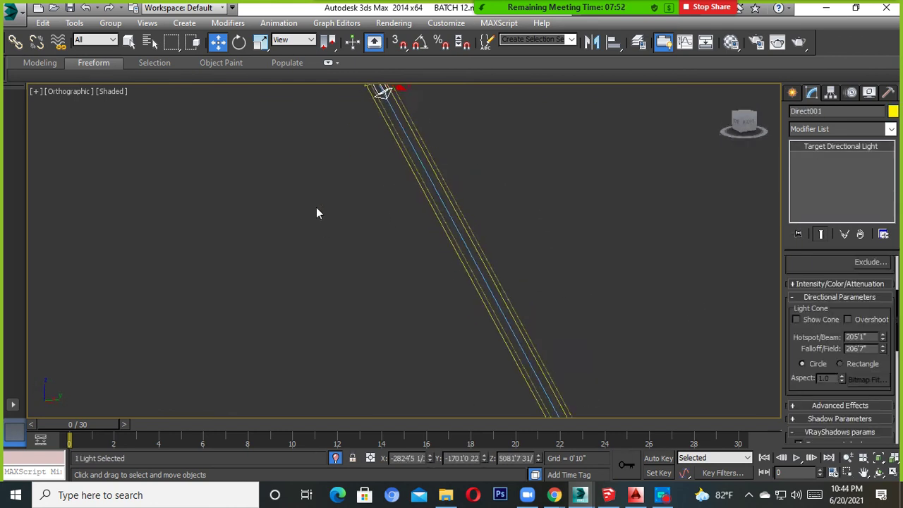
{"action": "middle_click_drag", "start_coordinate": [316, 213], "coordinate": [357, 137], "text": "alt"}
{"action": "scroll", "coordinate": [356, 138], "scroll_direction": "up", "scroll_amount": 3}
{"action": "scroll", "coordinate": [390, 175], "scroll_direction": "up", "scroll_amount": 4}
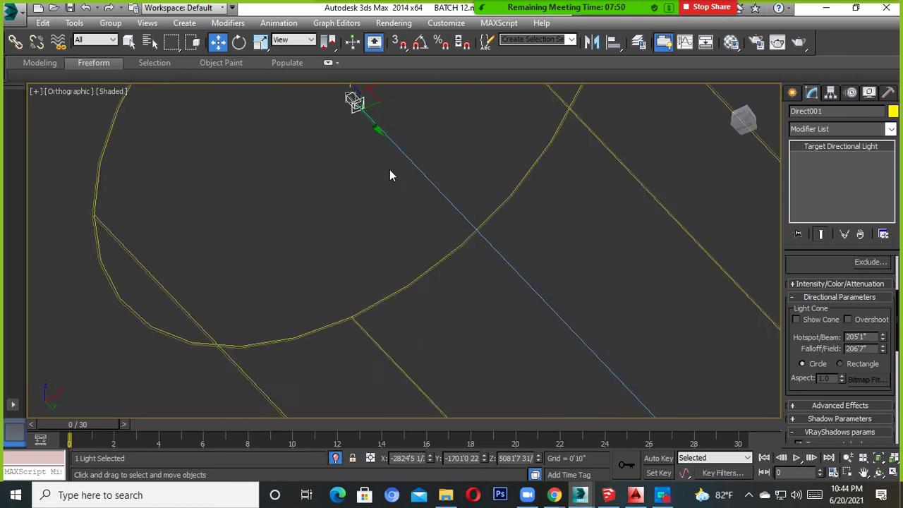
{"action": "scroll", "coordinate": [390, 175], "scroll_direction": "down", "scroll_amount": 5}
{"action": "scroll", "coordinate": [390, 175], "scroll_direction": "down", "scroll_amount": 3}
{"action": "middle_click_drag", "start_coordinate": [435, 262], "coordinate": [459, 329], "text": "alt"}
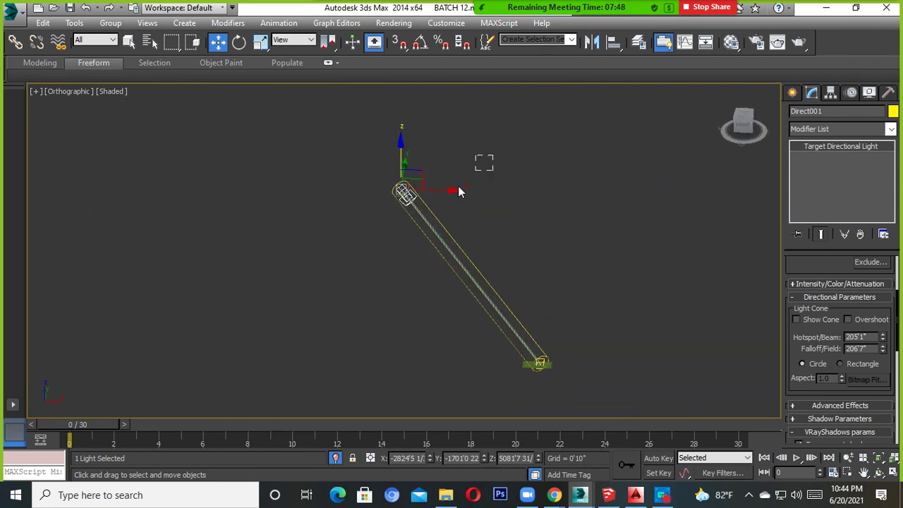
{"action": "left_click_drag", "start_coordinate": [548, 155], "coordinate": [308, 246]}
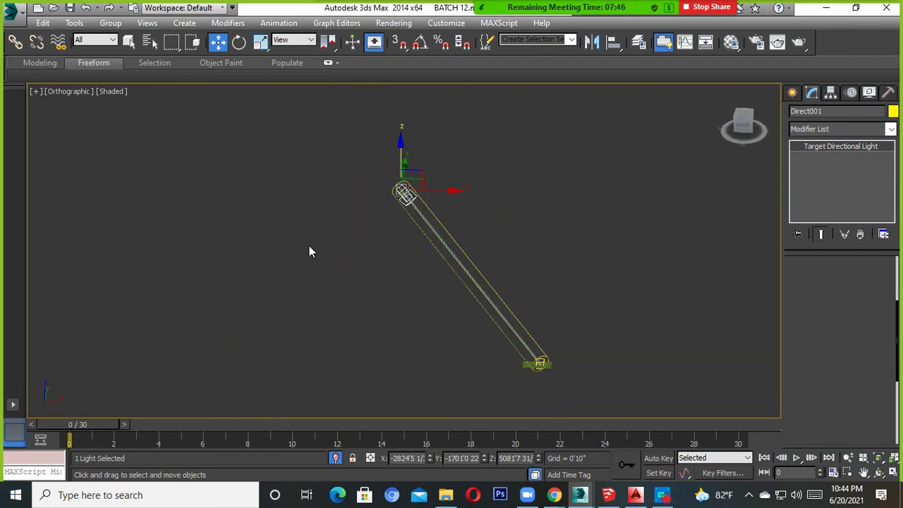
{"action": "key", "text": "Delete"}
Step: Save the scene with Ctrl+S while orbiting and zooming around the building on the ground plane
{"action": "left_click", "coordinate": [530, 364]}
{"action": "scroll", "coordinate": [528, 363], "scroll_direction": "up", "scroll_amount": 5}
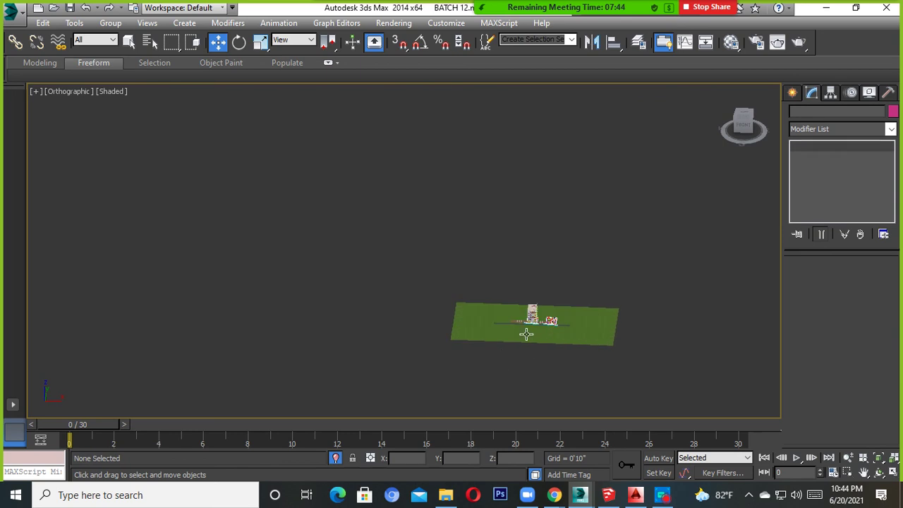
{"action": "middle_click_drag", "start_coordinate": [548, 385], "coordinate": [550, 374], "text": "alt"}
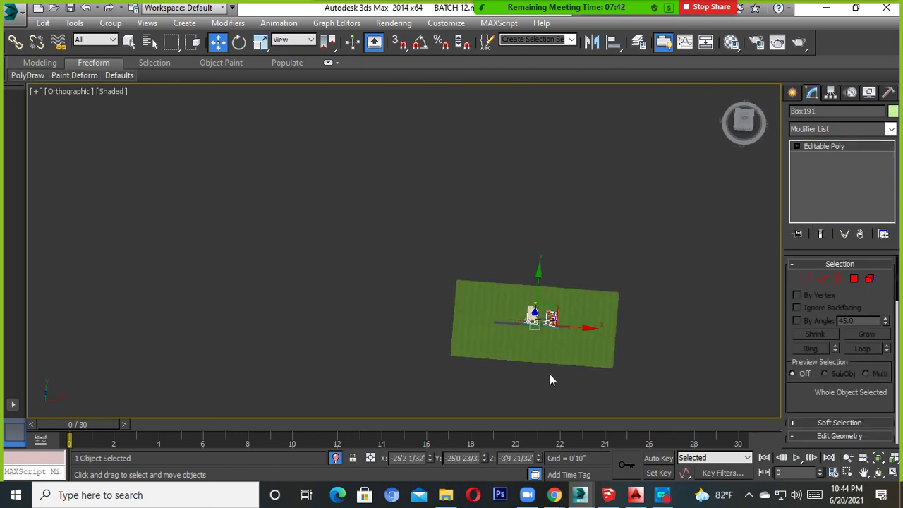
{"action": "key", "text": "ctrl+s"}
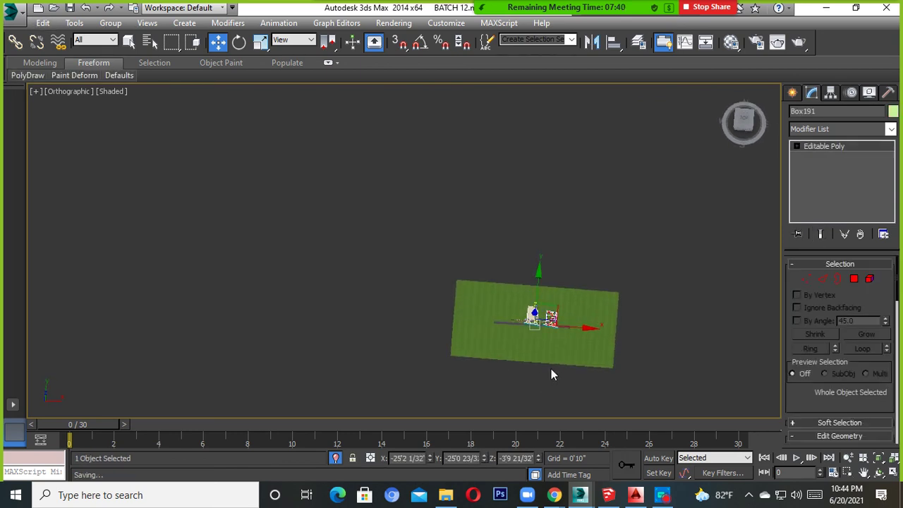
{"action": "scroll", "coordinate": [551, 375], "scroll_direction": "up", "scroll_amount": 3}
{"action": "mouse_move", "coordinate": [551, 375]}
{"action": "middle_mouse_down", "text": "alt"}
{"action": "mouse_move", "coordinate": [531, 303]}
{"action": "mouse_move", "coordinate": [443, 315]}
{"action": "middle_mouse_up", "text": "alt"}
{"action": "scroll", "coordinate": [537, 328], "scroll_direction": "up", "scroll_amount": 4}
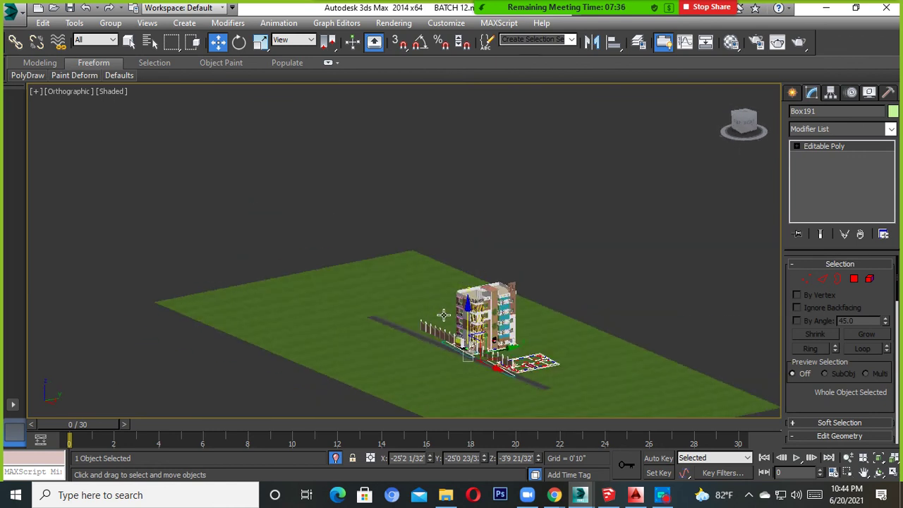
{"action": "scroll", "coordinate": [449, 315], "scroll_direction": "down", "scroll_amount": 3}
{"action": "mouse_move", "coordinate": [449, 314]}
{"action": "middle_mouse_down", "text": "alt"}
{"action": "mouse_move", "coordinate": [486, 323]}
{"action": "mouse_move", "coordinate": [501, 284]}
{"action": "mouse_move", "coordinate": [536, 343]}
{"action": "middle_mouse_up", "text": "alt"}
{"action": "scroll", "coordinate": [492, 326], "scroll_direction": "up", "scroll_amount": 3}
{"action": "scroll", "coordinate": [493, 325], "scroll_direction": "up", "scroll_amount": 2}
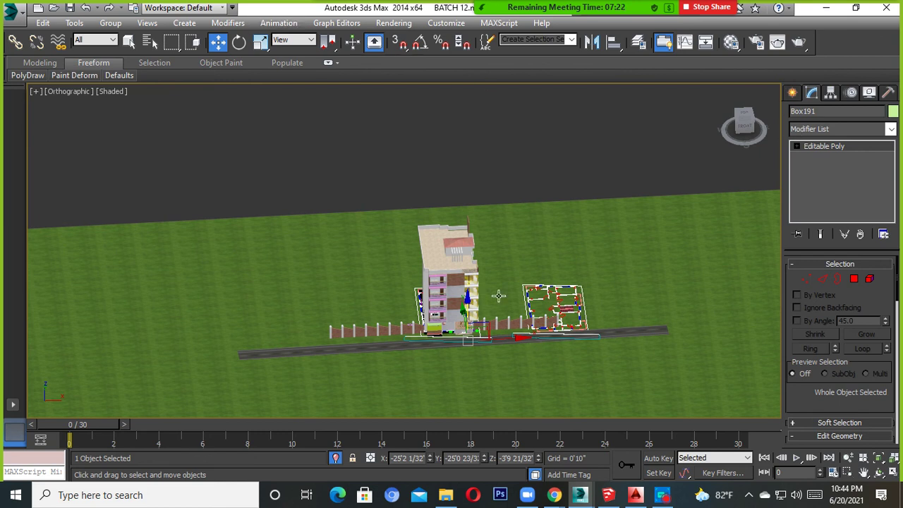
Step: Deselect everything, switch to the Top view and centre the building and road
{"action": "left_click", "coordinate": [393, 23]}
{"action": "left_click", "coordinate": [616, 99]}
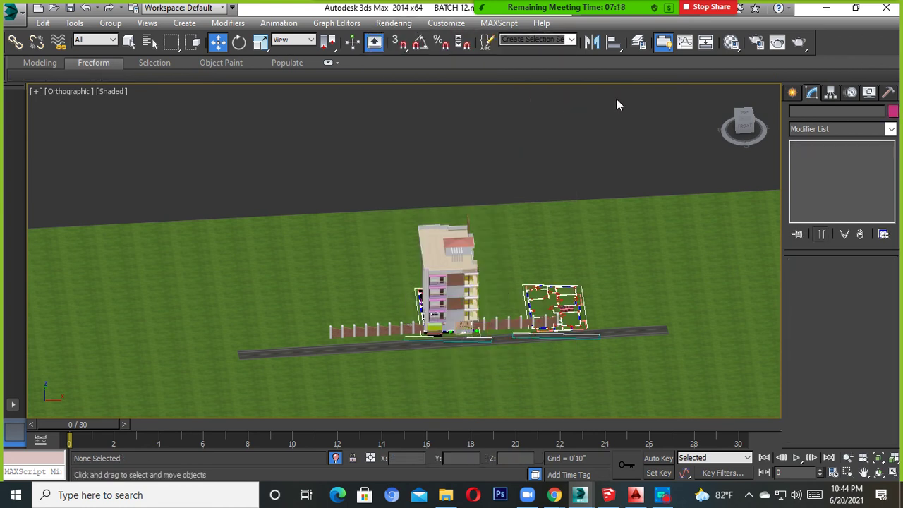
{"action": "middle_click_drag", "start_coordinate": [436, 254], "coordinate": [437, 280]}
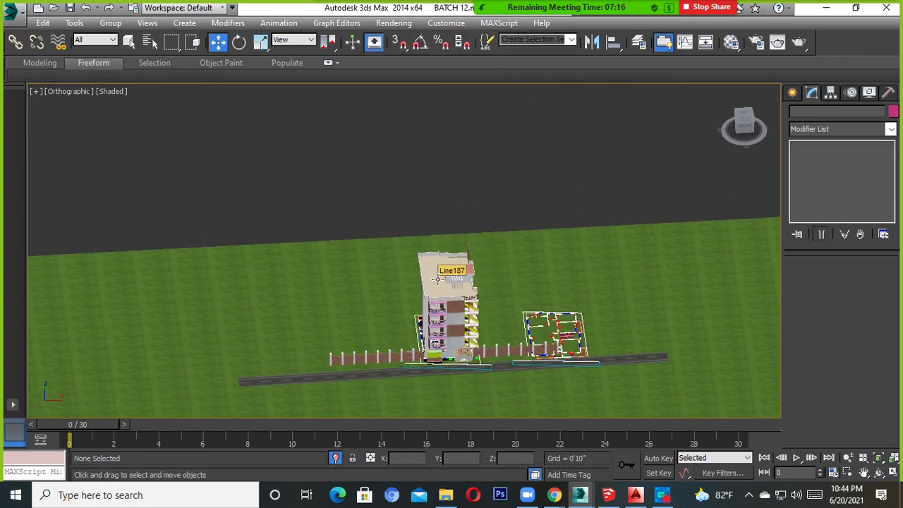
{"action": "scroll", "coordinate": [437, 280], "scroll_direction": "down", "scroll_amount": 2}
{"action": "scroll", "coordinate": [437, 279], "scroll_direction": "down", "scroll_amount": 3}
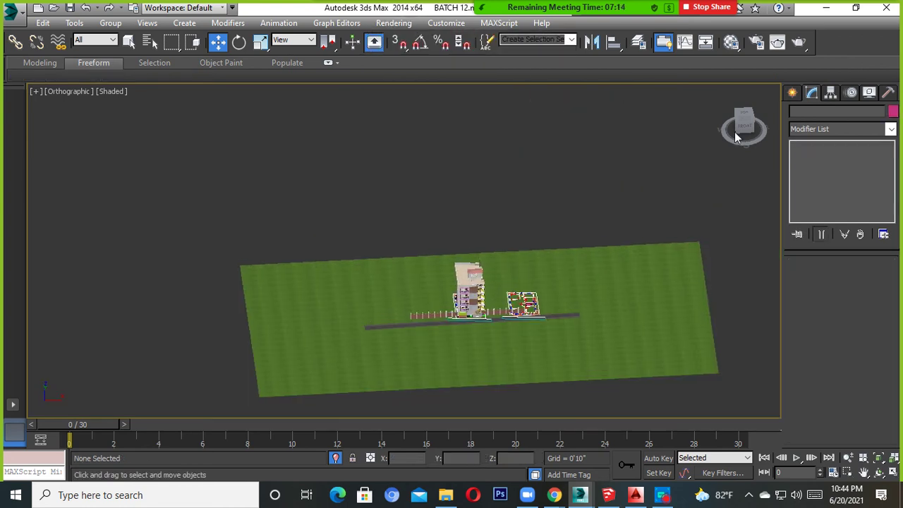
{"action": "left_click", "coordinate": [743, 114]}
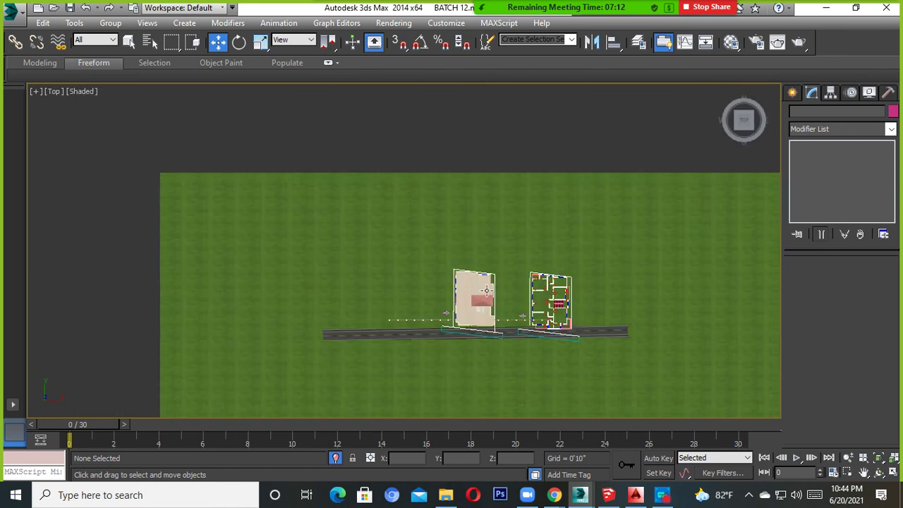
{"action": "middle_click_drag", "start_coordinate": [487, 290], "coordinate": [463, 326]}
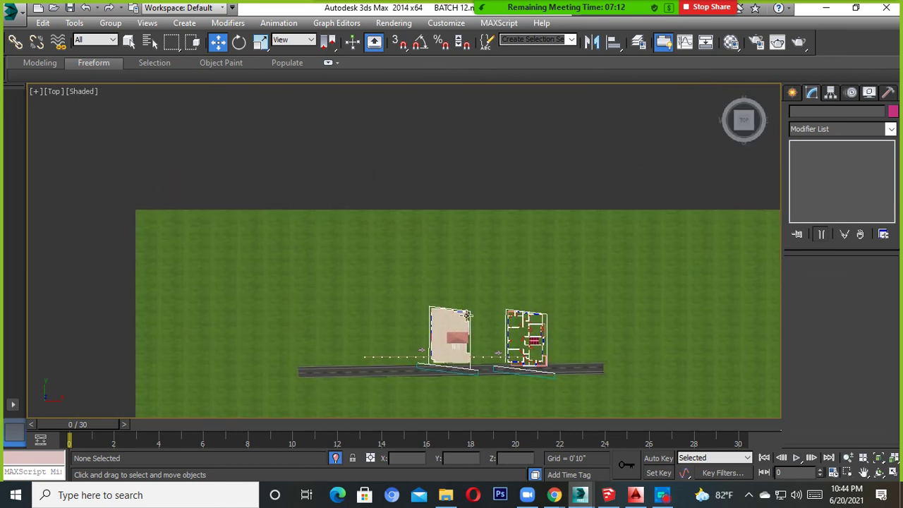
Step: Open Render Setup and move the dialog aside to reveal the building
{"action": "left_click", "coordinate": [393, 23]}
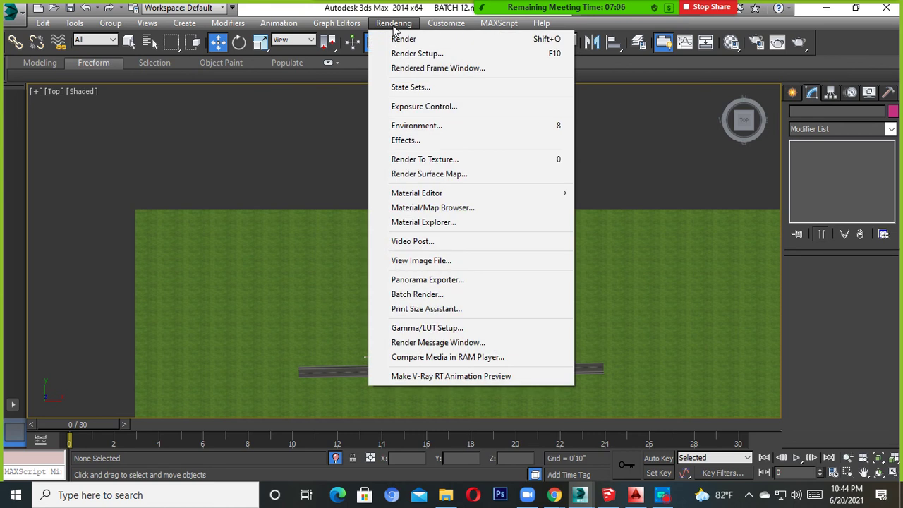
{"action": "left_click", "coordinate": [433, 55]}
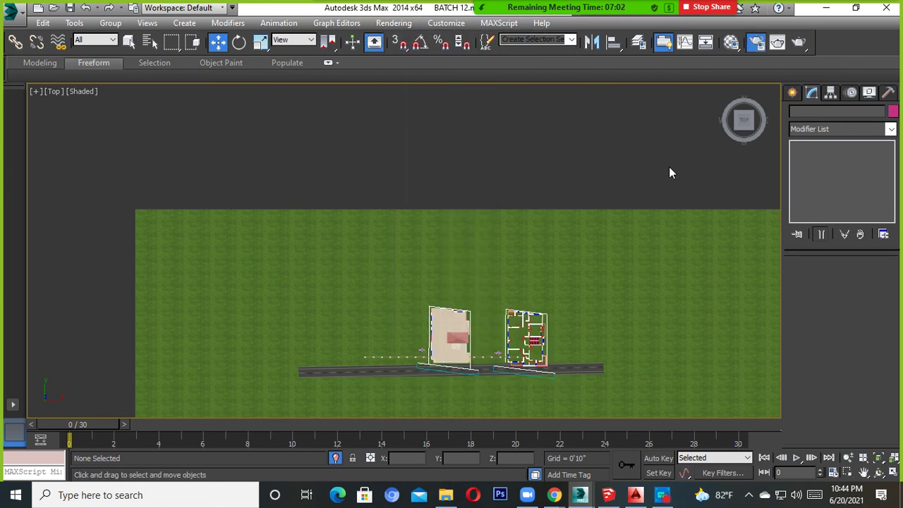
{"action": "left_click", "coordinate": [661, 494]}
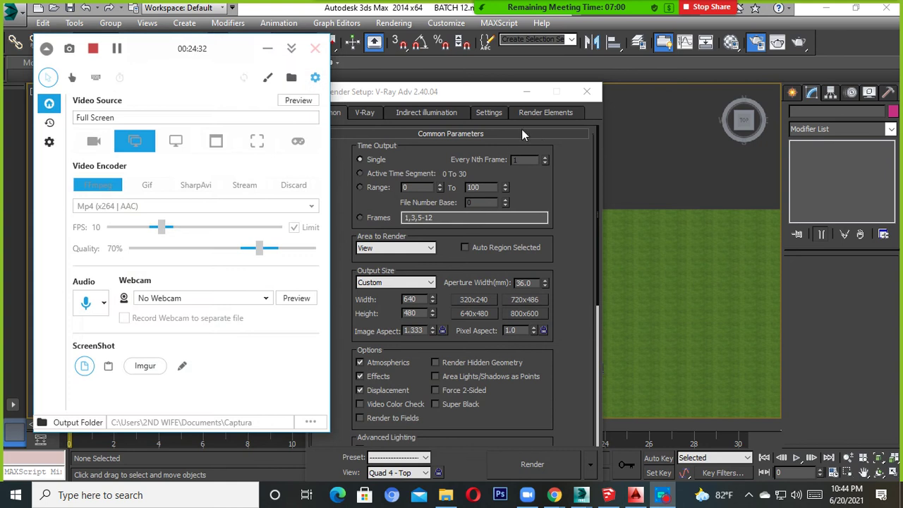
{"action": "left_click_drag", "start_coordinate": [426, 95], "coordinate": [538, 110]}
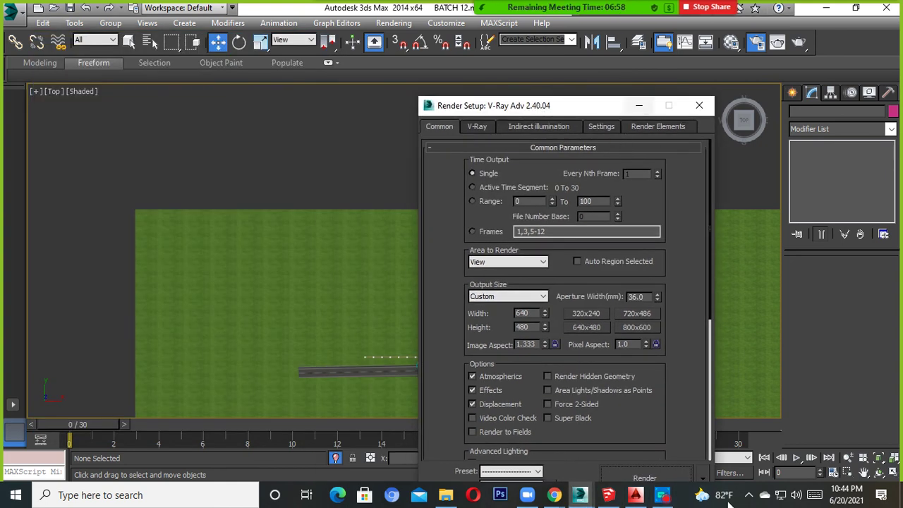
{"action": "left_click", "coordinate": [660, 496]}
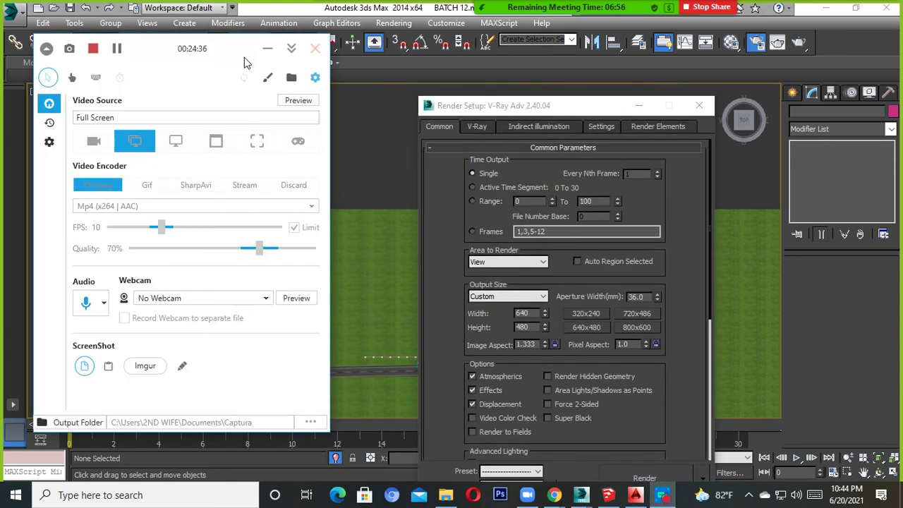
{"action": "left_click", "coordinate": [83, 318]}
{"action": "left_click", "coordinate": [85, 303]}
{"action": "left_click", "coordinate": [268, 50]}
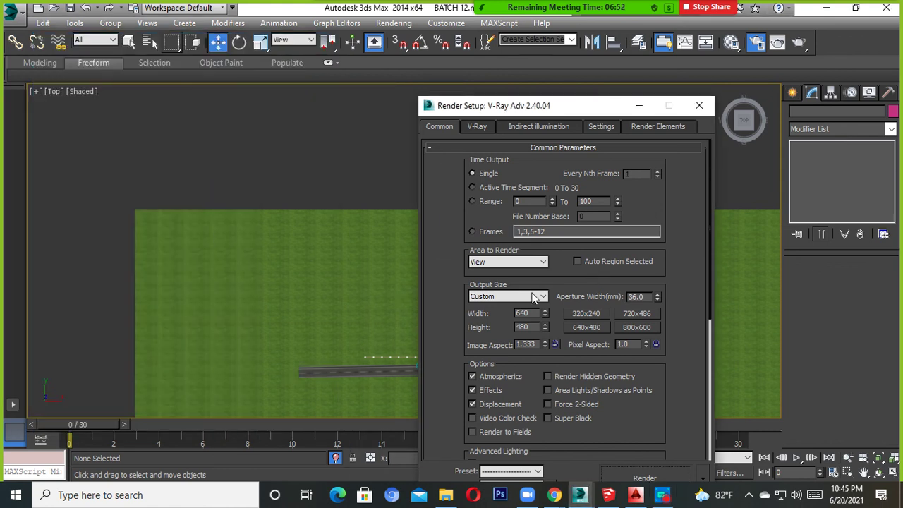
{"action": "left_click_drag", "start_coordinate": [474, 98], "coordinate": [631, 69]}
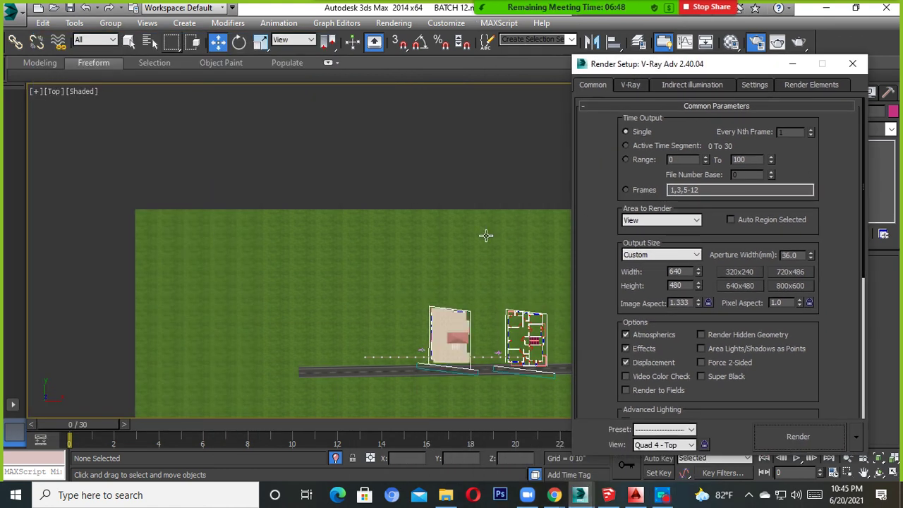
{"action": "scroll", "coordinate": [486, 236], "scroll_direction": "down", "scroll_amount": 2}
{"action": "middle_click_drag", "start_coordinate": [460, 279], "coordinate": [423, 332], "text": "alt"}
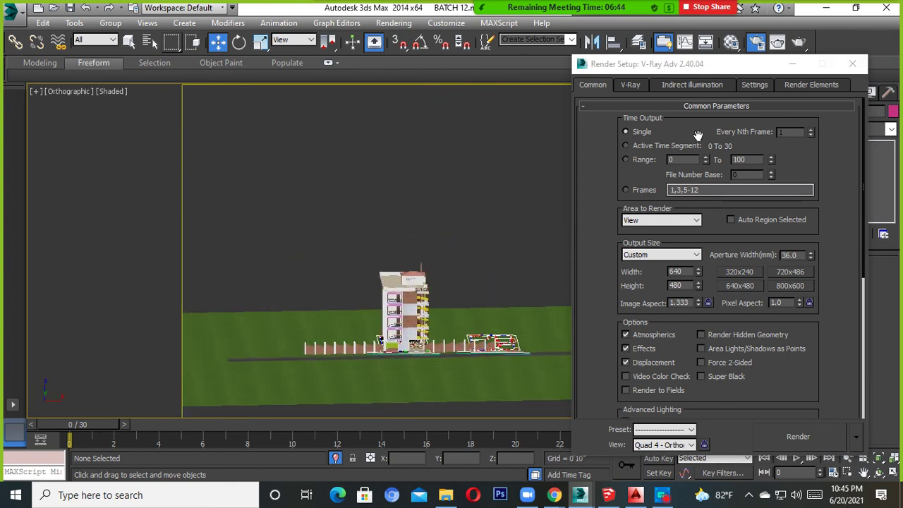
{"action": "left_click_drag", "start_coordinate": [661, 68], "coordinate": [687, 31]}
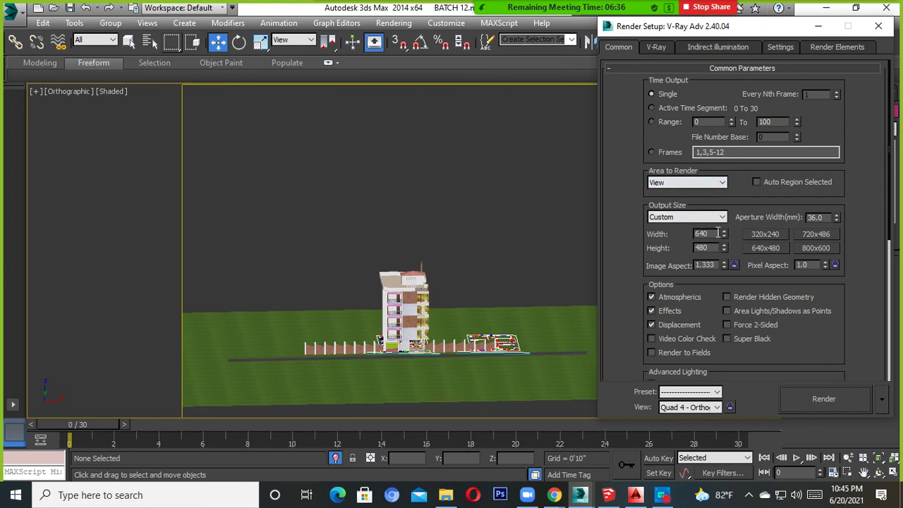
Step: Set the Common tab Output Size width to 1000, keeping height at 480
{"action": "left_click_drag", "start_coordinate": [713, 234], "coordinate": [647, 247]}
{"action": "type", "text": "800"}
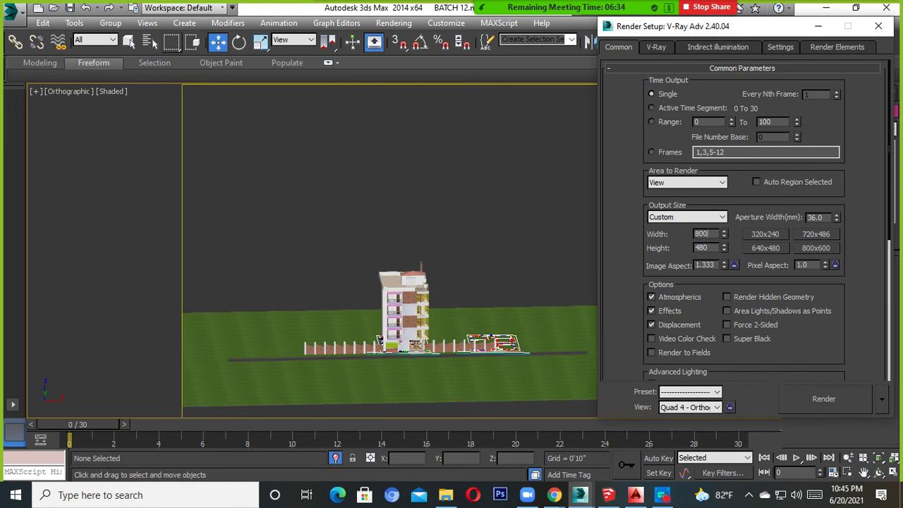
{"action": "key", "text": "Return"}
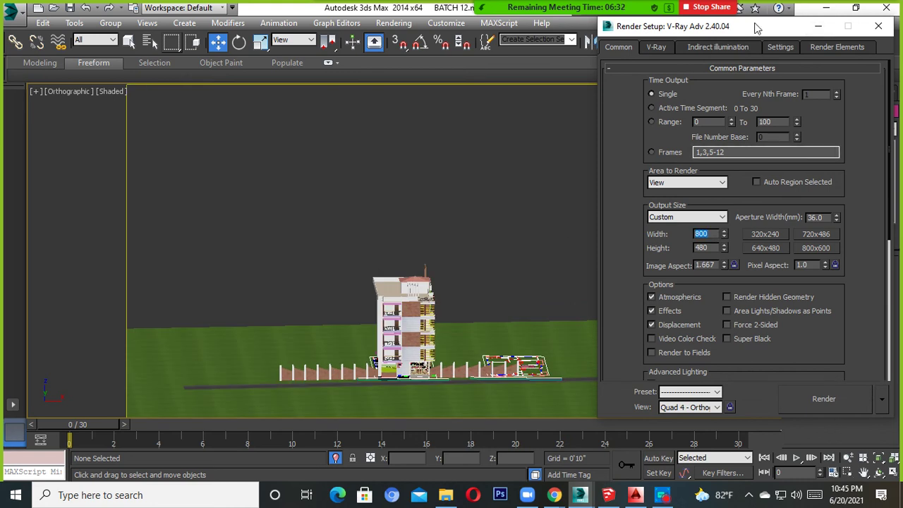
{"action": "mouse_move", "coordinate": [770, 26]}
{"action": "left_mouse_down"}
{"action": "mouse_move", "coordinate": [890, 165]}
{"action": "mouse_move", "coordinate": [902, 140]}
{"action": "left_mouse_up"}
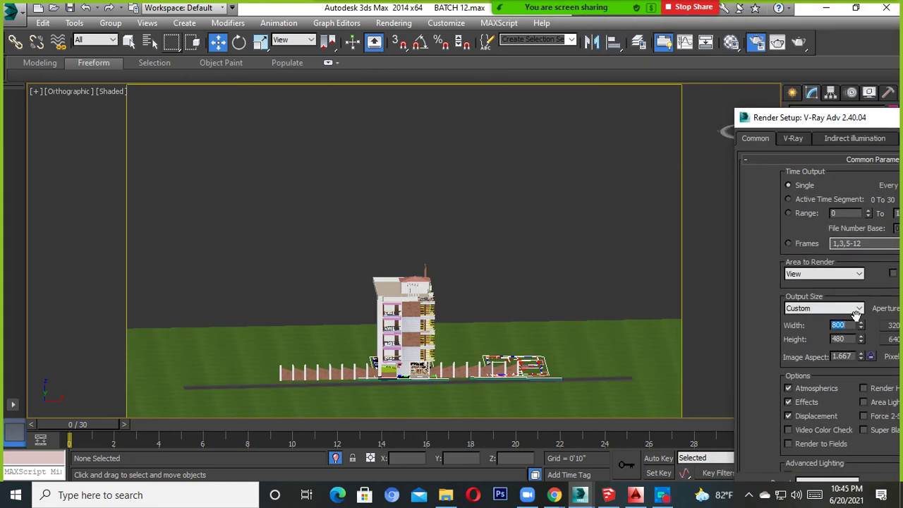
{"action": "type", "text": "1000"}
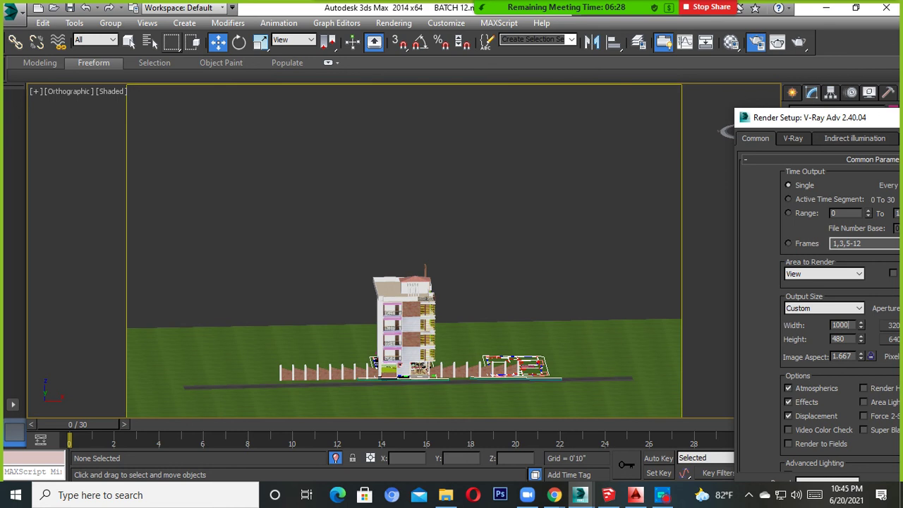
{"action": "key", "text": "Return"}
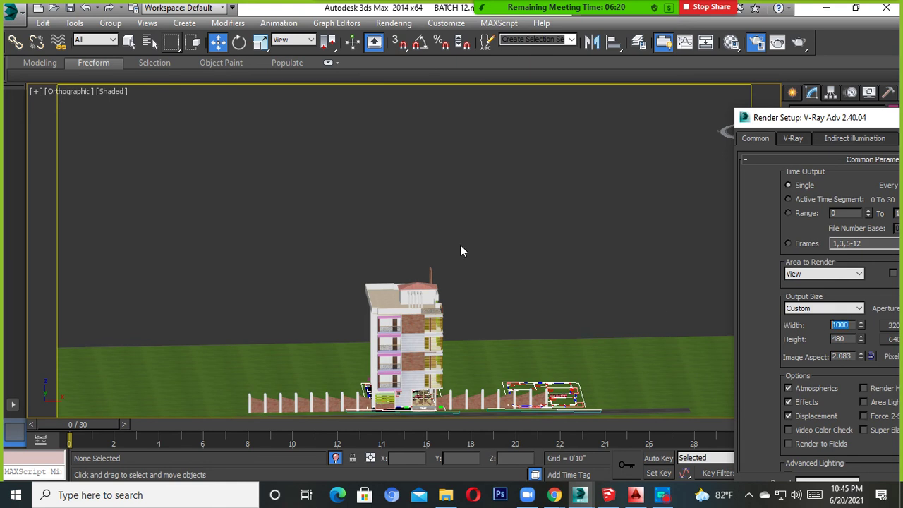
{"action": "scroll", "coordinate": [460, 251], "scroll_direction": "down", "scroll_amount": 5}
{"action": "mouse_move", "coordinate": [463, 249]}
{"action": "middle_mouse_down", "text": "alt"}
{"action": "mouse_move", "coordinate": [460, 317]}
{"action": "mouse_move", "coordinate": [469, 220]}
{"action": "mouse_move", "coordinate": [599, 254]}
{"action": "middle_mouse_up", "text": "alt"}
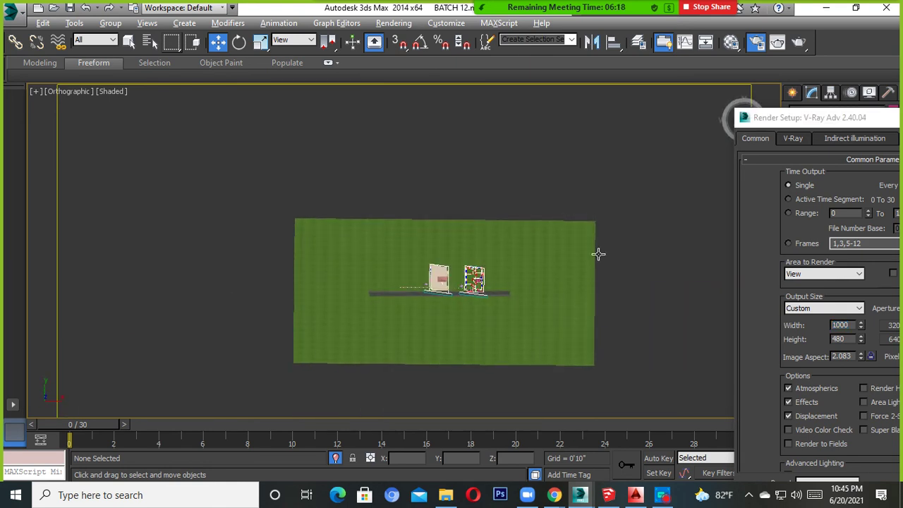
{"action": "left_click_drag", "start_coordinate": [819, 126], "coordinate": [827, 294]}
Step: In the Top view, drag a Target camera in front of the building, aimed at it
{"action": "left_click", "coordinate": [743, 119]}
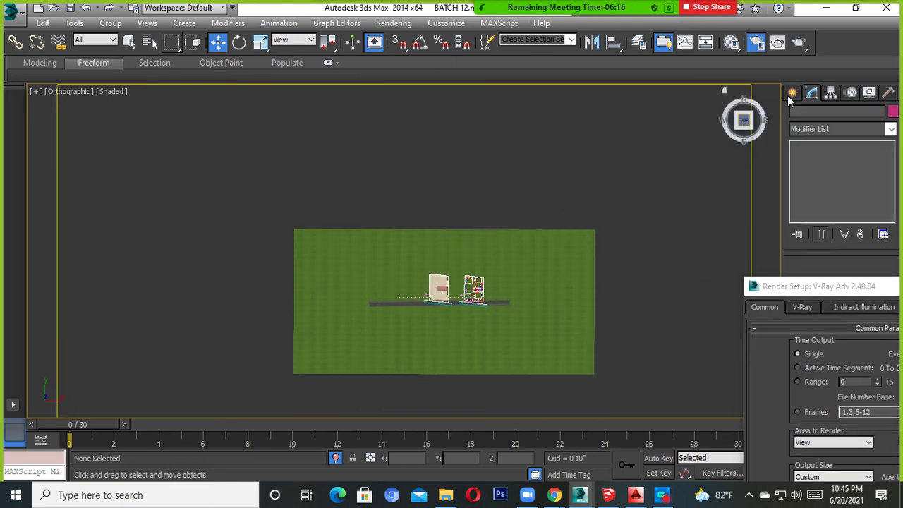
{"action": "left_click", "coordinate": [792, 93]}
{"action": "left_click", "coordinate": [844, 114]}
{"action": "left_click", "coordinate": [815, 176]}
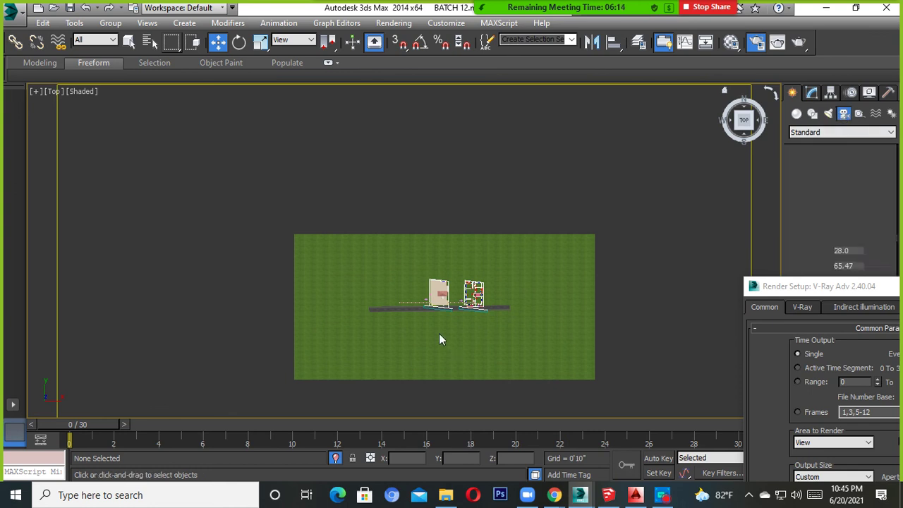
{"action": "scroll", "coordinate": [439, 333], "scroll_direction": "up", "scroll_amount": 3}
{"action": "left_click_drag", "start_coordinate": [534, 346], "coordinate": [419, 238]}
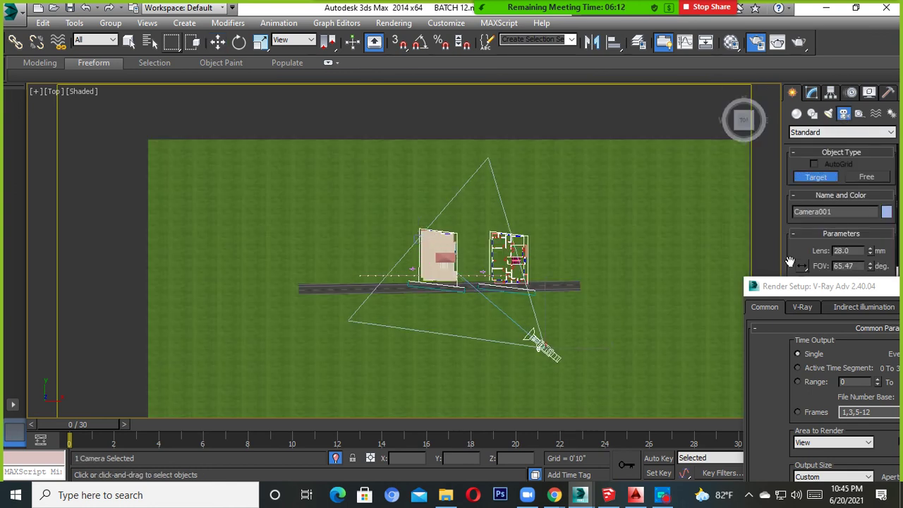
Step: Filter selection to Cameras, raise Camera001 above the ground and view through it
{"action": "left_click", "coordinate": [105, 40]}
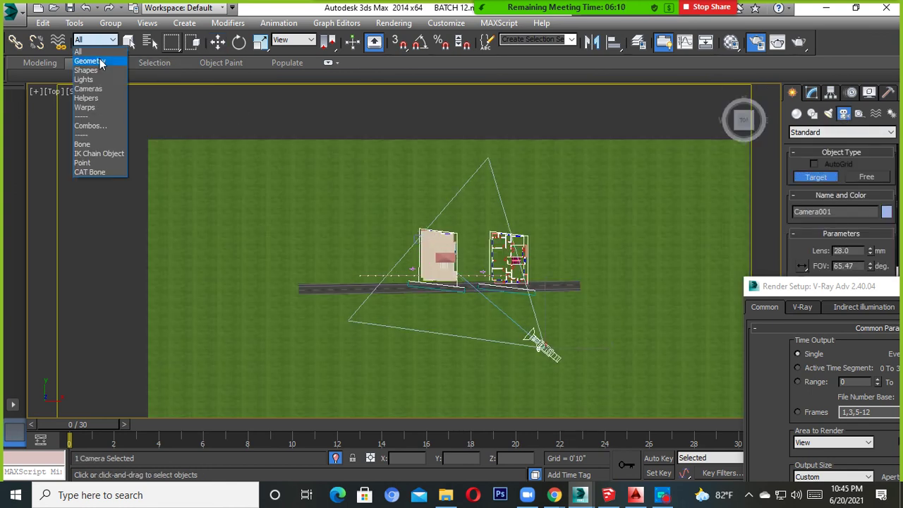
{"action": "left_click", "coordinate": [91, 94]}
{"action": "middle_click_drag", "start_coordinate": [437, 205], "coordinate": [496, 187], "text": "alt"}
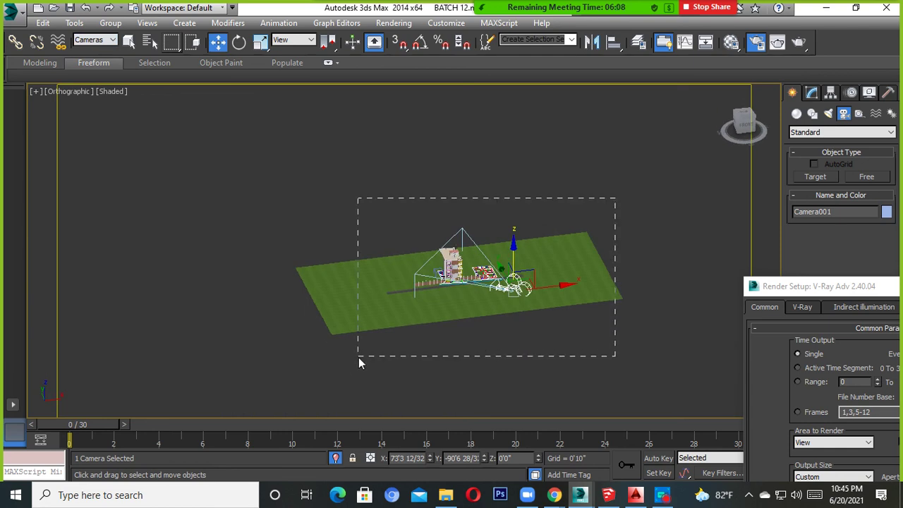
{"action": "left_click_drag", "start_coordinate": [615, 199], "coordinate": [358, 357]}
{"action": "key", "text": "w"}
{"action": "middle_click_drag", "start_coordinate": [359, 357], "coordinate": [395, 346], "text": "alt"}
{"action": "left_click_drag", "start_coordinate": [487, 278], "coordinate": [485, 254]}
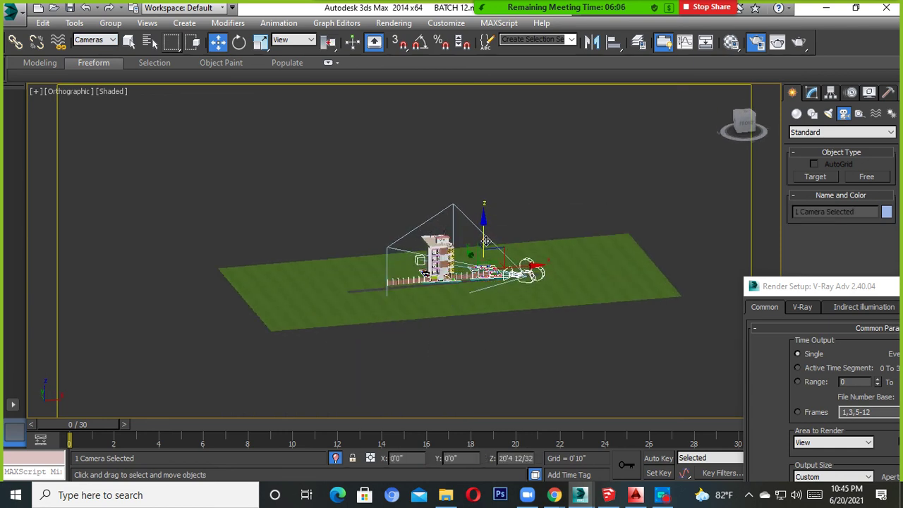
{"action": "middle_click_drag", "start_coordinate": [444, 290], "coordinate": [457, 293], "text": "alt"}
{"action": "key", "text": "c"}
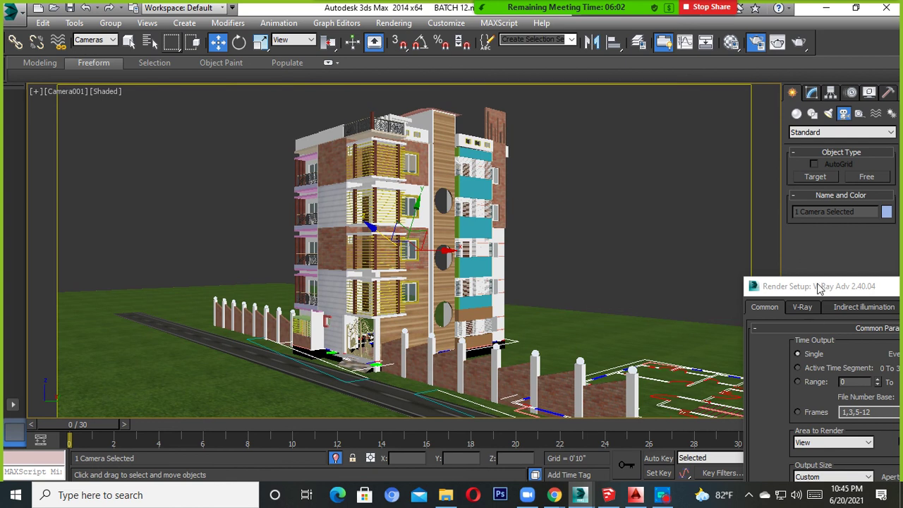
Step: Try several output widths in Render Setup and set the output height to 500
{"action": "left_click_drag", "start_coordinate": [799, 295], "coordinate": [706, 143]}
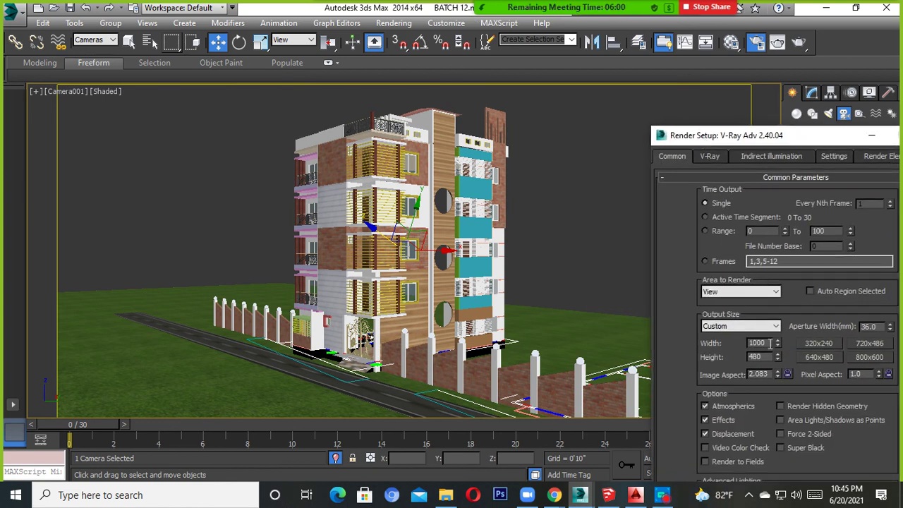
{"action": "type", "text": "700"}
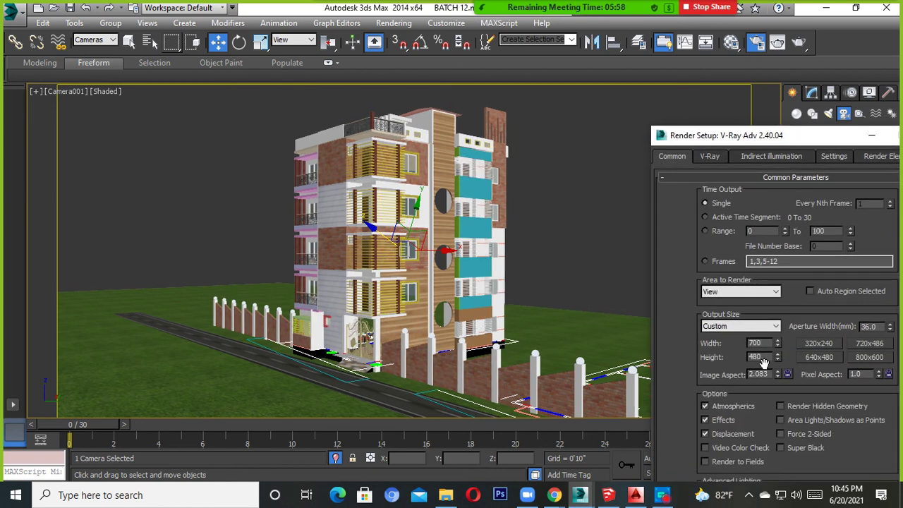
{"action": "key", "text": "Tab"}
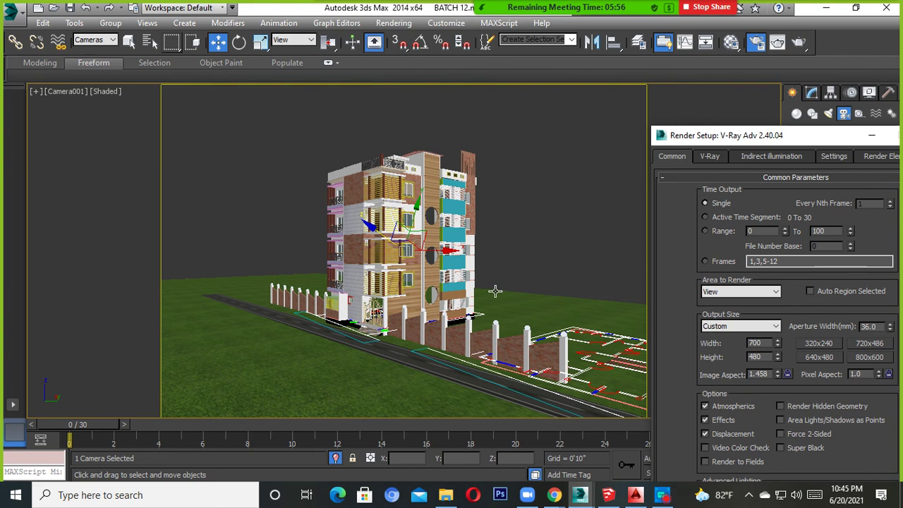
{"action": "left_click", "coordinate": [777, 340]}
{"action": "left_click", "coordinate": [777, 340]}
{"action": "left_click", "coordinate": [777, 340]}
{"action": "left_click", "coordinate": [777, 340]}
{"action": "left_click", "coordinate": [776, 340]}
{"action": "left_click", "coordinate": [777, 340]}
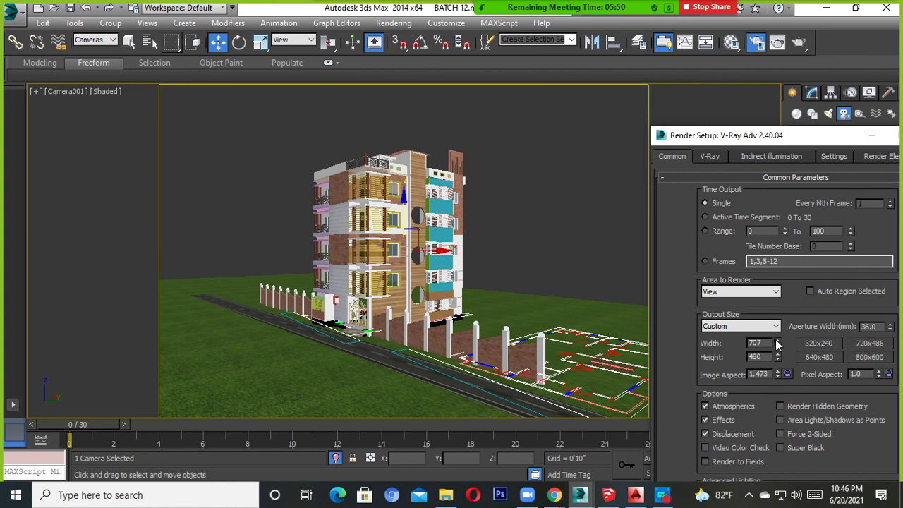
{"action": "left_click", "coordinate": [777, 340]}
{"action": "left_click", "coordinate": [777, 340]}
{"action": "type", "text": "800"}
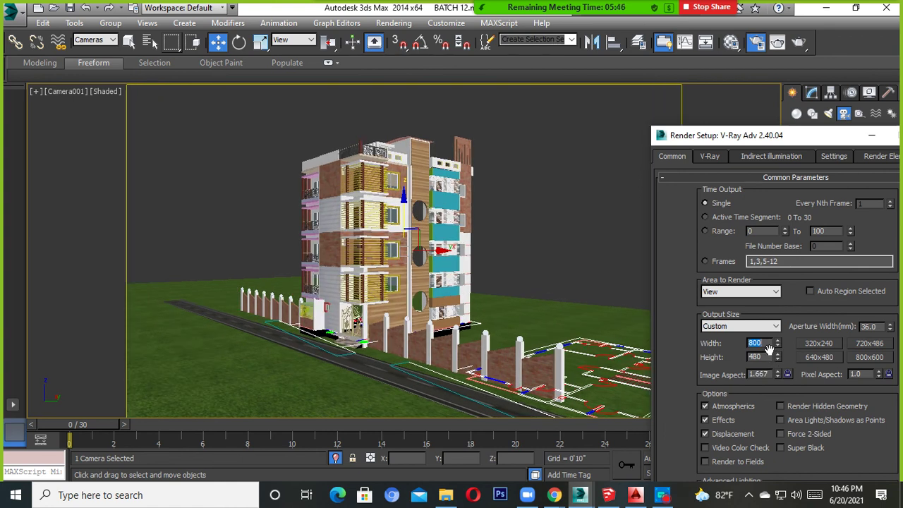
{"action": "key", "text": "Tab"}
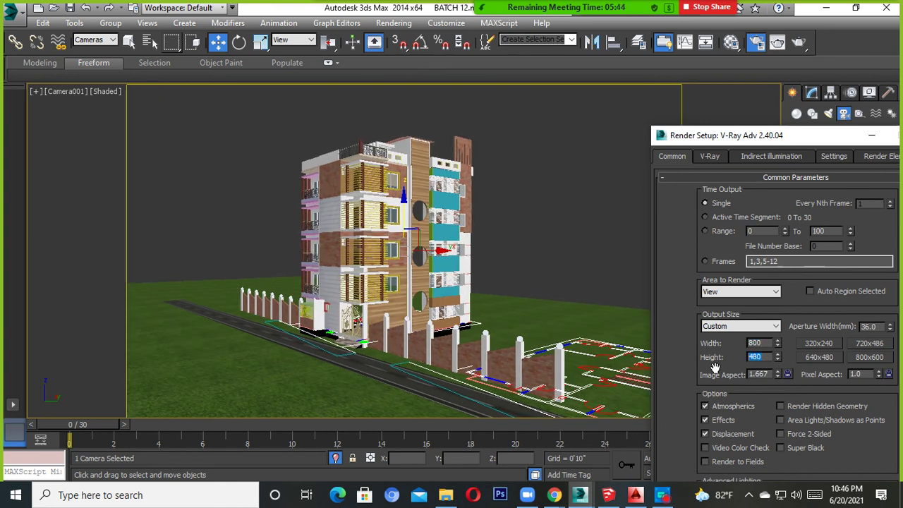
{"action": "type", "text": "500"}
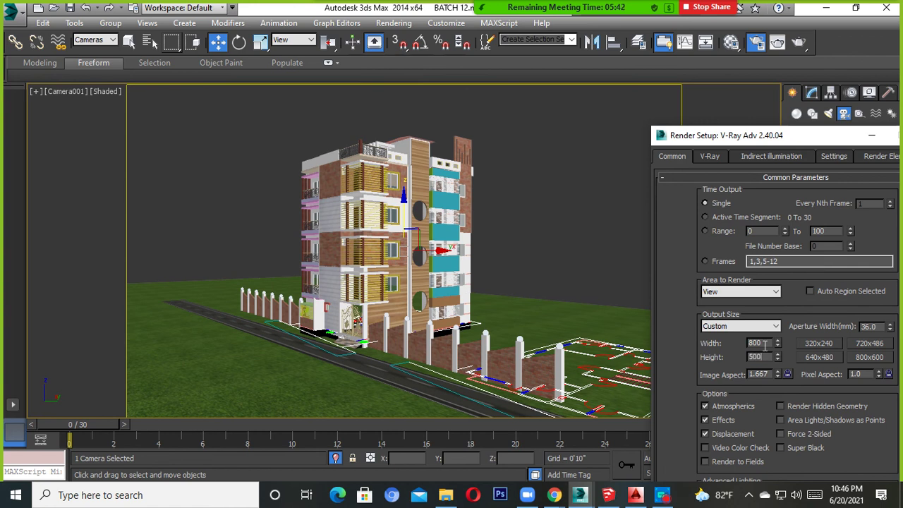
{"action": "left_click", "coordinate": [763, 341]}
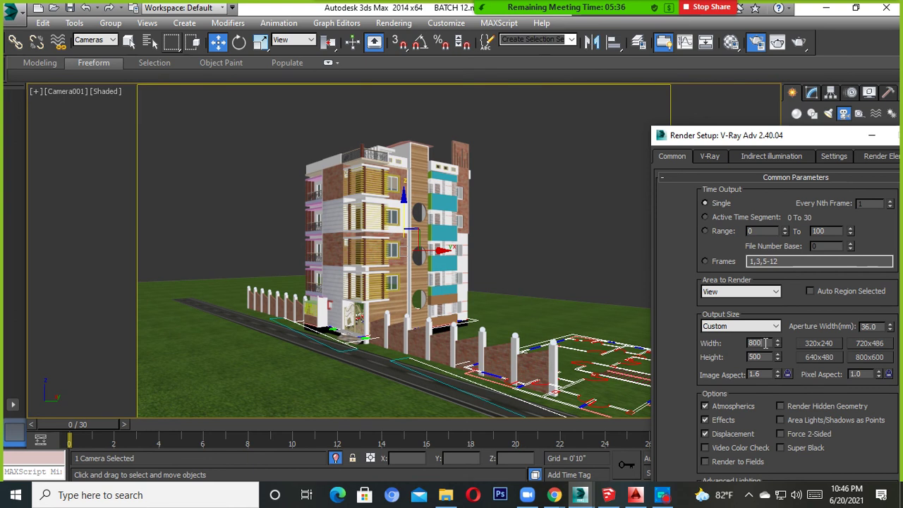
Step: Settle the output width at 800 and drag Render Setup down out of the camera view
{"action": "left_click_drag", "start_coordinate": [766, 343], "coordinate": [735, 348]}
{"action": "type", "text": "1000"}
{"action": "key", "text": "Return"}
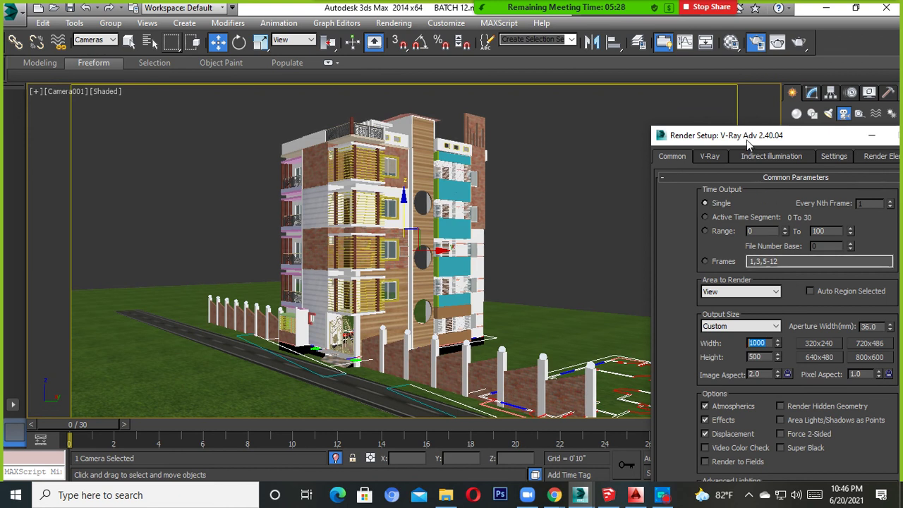
{"action": "left_click_drag", "start_coordinate": [749, 143], "coordinate": [737, 137]}
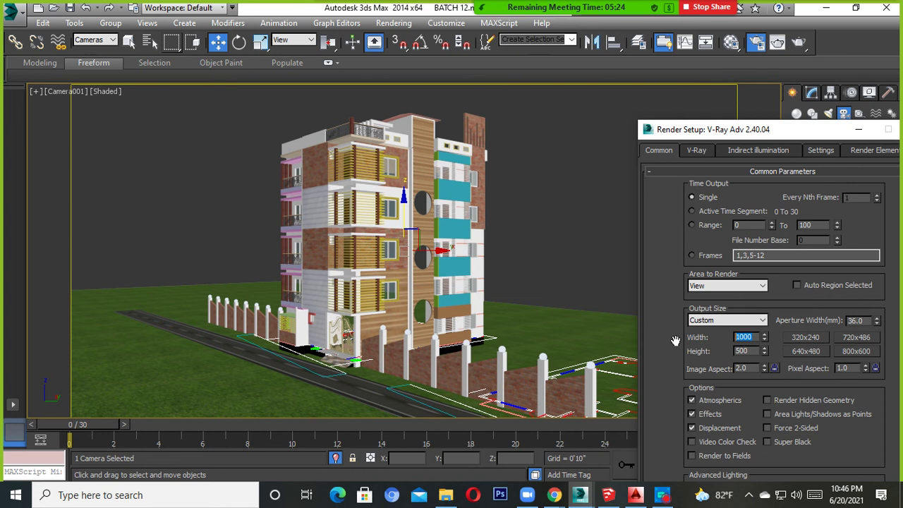
{"action": "type", "text": "80"}
{"action": "left_click", "coordinate": [744, 351]}
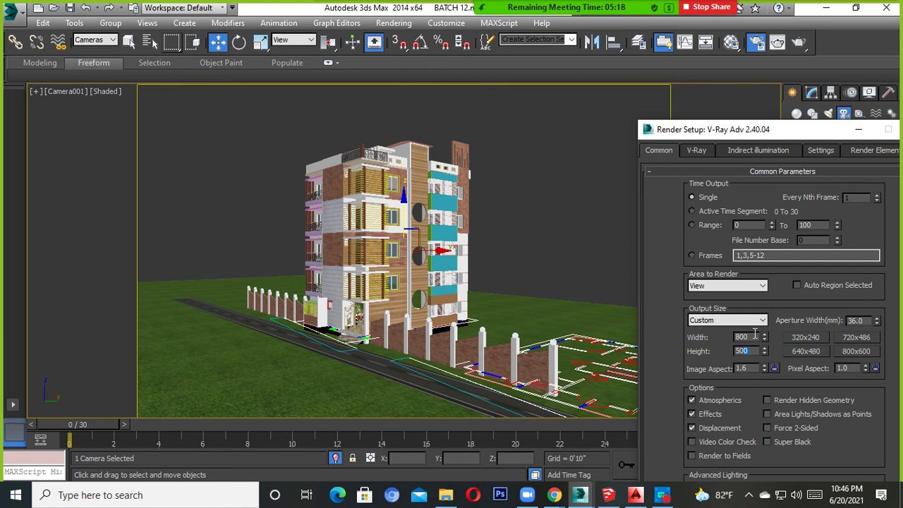
{"action": "mouse_move", "coordinate": [762, 136]}
{"action": "left_mouse_down"}
{"action": "mouse_move", "coordinate": [752, 434]}
{"action": "mouse_move", "coordinate": [649, 484]}
{"action": "left_mouse_up"}
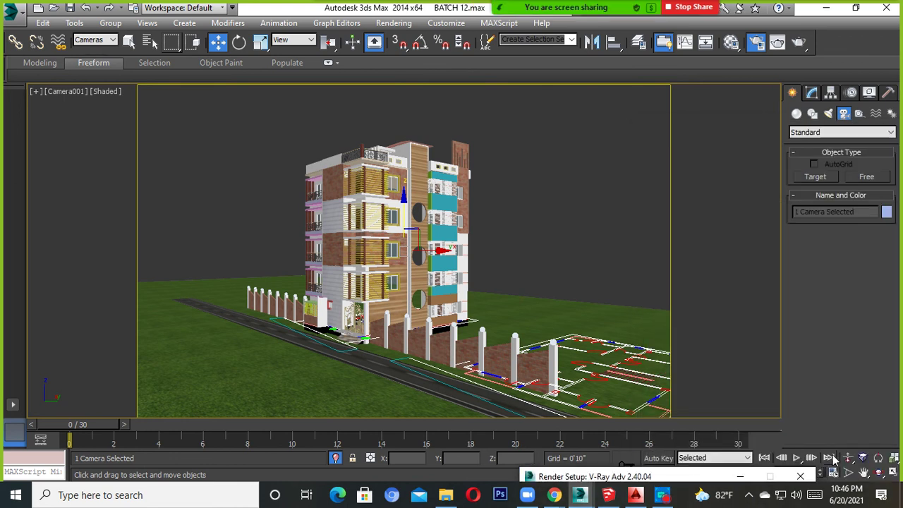
Step: Narrow Camera001's field of view to enlarge the building, then orbit the camera slightly
{"action": "left_click", "coordinate": [848, 472]}
{"action": "mouse_move", "coordinate": [394, 354]}
{"action": "left_mouse_down"}
{"action": "mouse_move", "coordinate": [394, 343]}
{"action": "mouse_move", "coordinate": [422, 354]}
{"action": "left_mouse_up"}
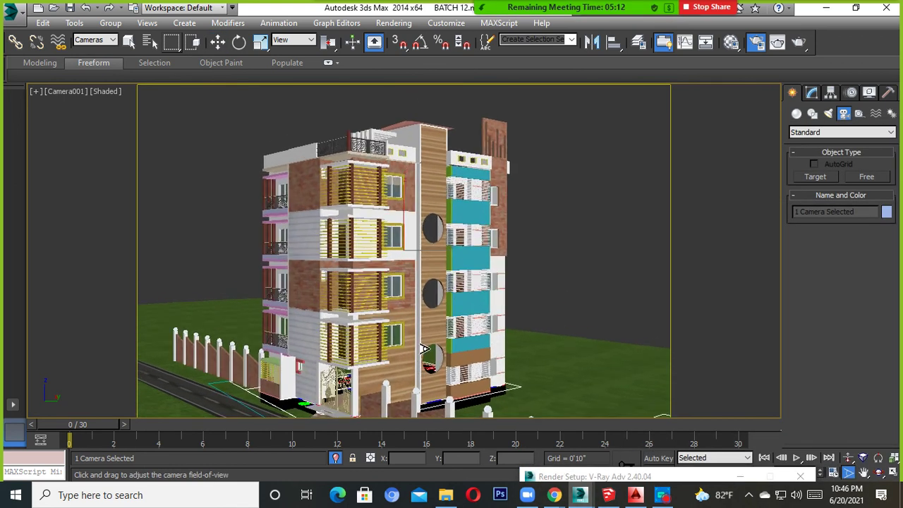
{"action": "left_click_drag", "start_coordinate": [422, 354], "coordinate": [424, 373]}
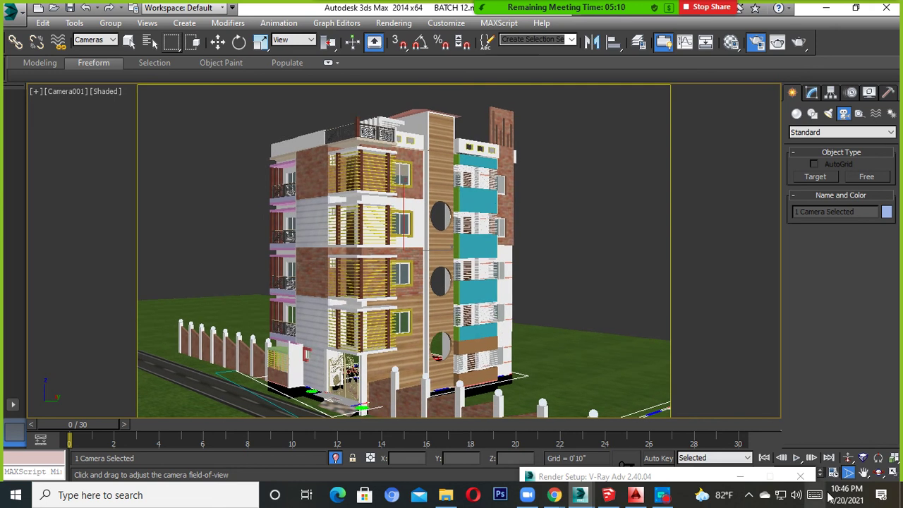
{"action": "left_click", "coordinate": [878, 472]}
{"action": "left_click_drag", "start_coordinate": [514, 363], "coordinate": [462, 367]}
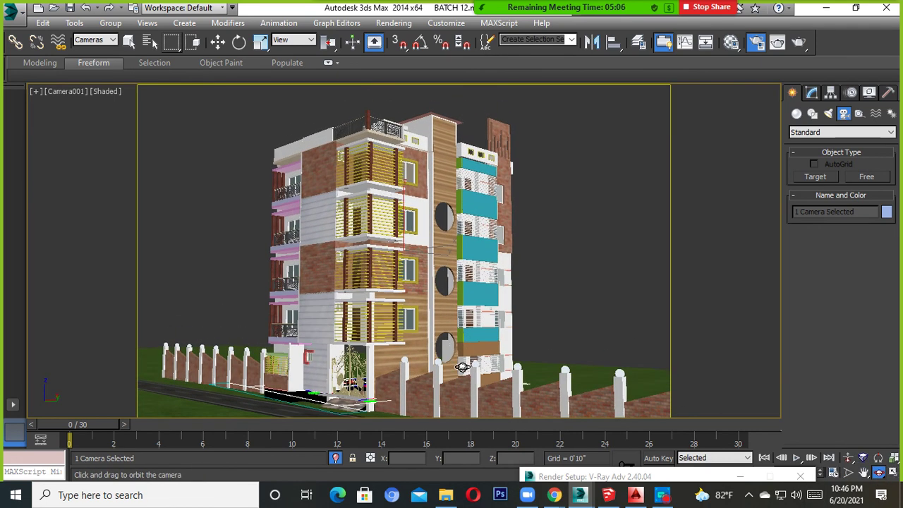
Step: Bring the Render Setup window back into view and lock the image aspect ratio
{"action": "double_click", "coordinate": [712, 477]}
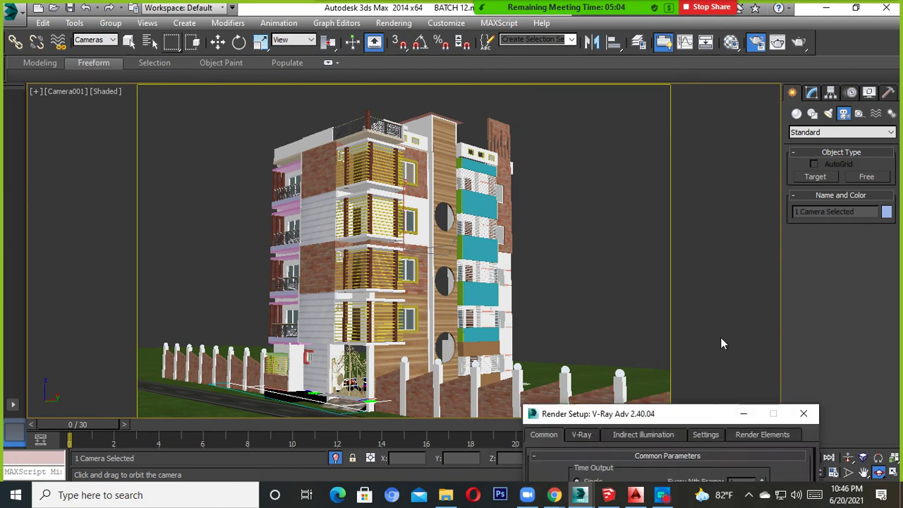
{"action": "left_click_drag", "start_coordinate": [712, 407], "coordinate": [689, 79]}
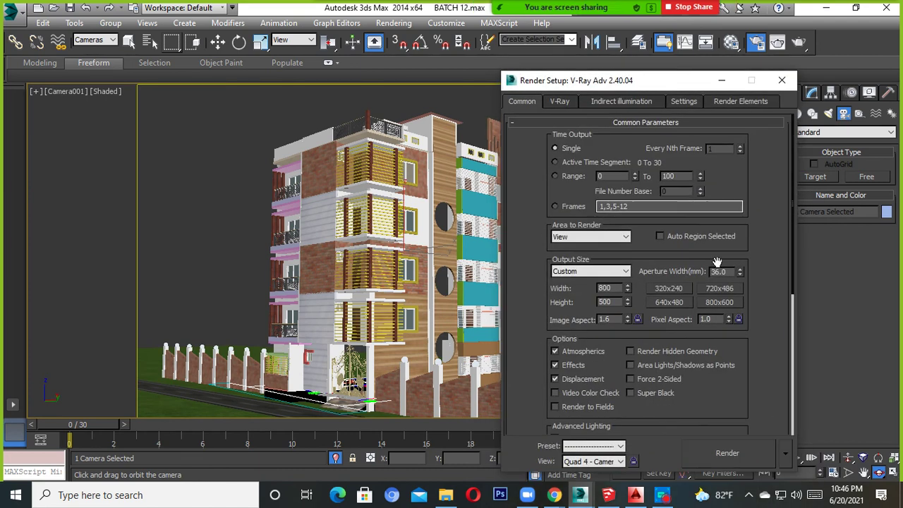
{"action": "left_click", "coordinate": [637, 320]}
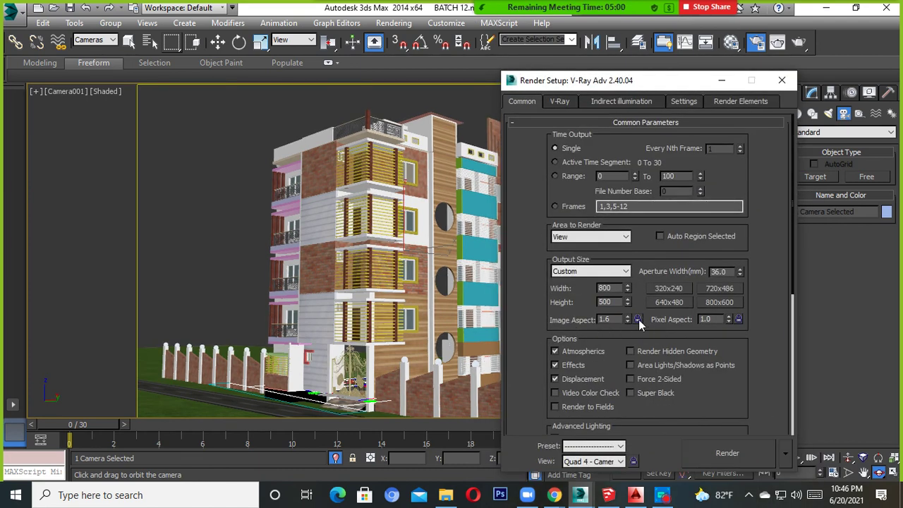
{"action": "left_click", "coordinate": [638, 320]}
{"action": "left_click", "coordinate": [638, 319]}
{"action": "mouse_move", "coordinate": [620, 85]}
{"action": "left_mouse_down"}
{"action": "mouse_move", "coordinate": [689, 182]}
{"action": "mouse_move", "coordinate": [803, 137]}
{"action": "left_mouse_up"}
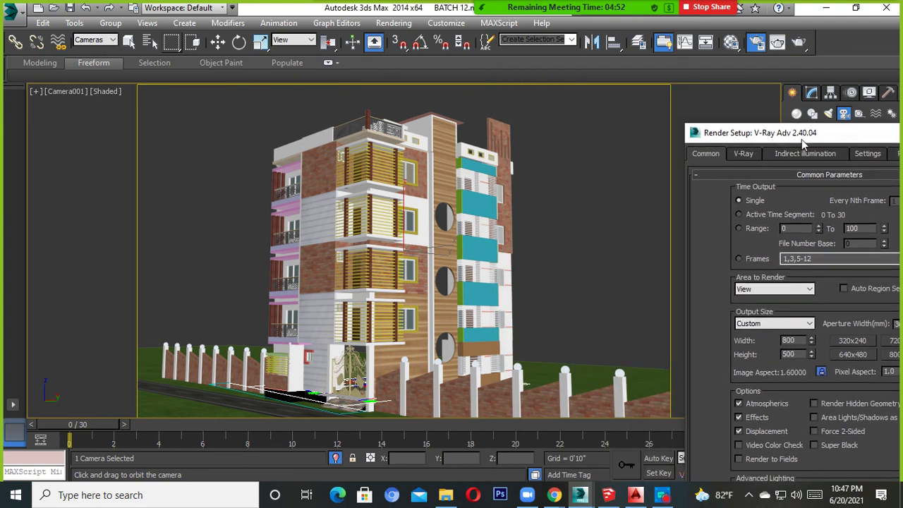
Step: Try output widths of 1000, 5000 and 4000, then toggle the image aspect lock
{"action": "double_click", "coordinate": [797, 341]}
{"action": "type", "text": "1000"}
{"action": "key", "text": "Return"}
{"action": "type", "text": "5000"}
{"action": "left_click", "coordinate": [799, 354]}
{"action": "double_click", "coordinate": [800, 340]}
{"action": "type", "text": "40"}
{"action": "type", "text": "00"}
{"action": "left_click", "coordinate": [821, 373]}
Step: Set the output height to 1250 and the final output width to 1200
{"action": "double_click", "coordinate": [790, 340]}
{"action": "type", "text": "2000"}
{"action": "double_click", "coordinate": [785, 356]}
{"action": "type", "text": "1250"}
{"action": "key", "text": "Return"}
{"action": "double_click", "coordinate": [792, 340]}
{"action": "type", "text": "1200"}
{"action": "left_click_drag", "start_coordinate": [776, 132], "coordinate": [633, 76]}
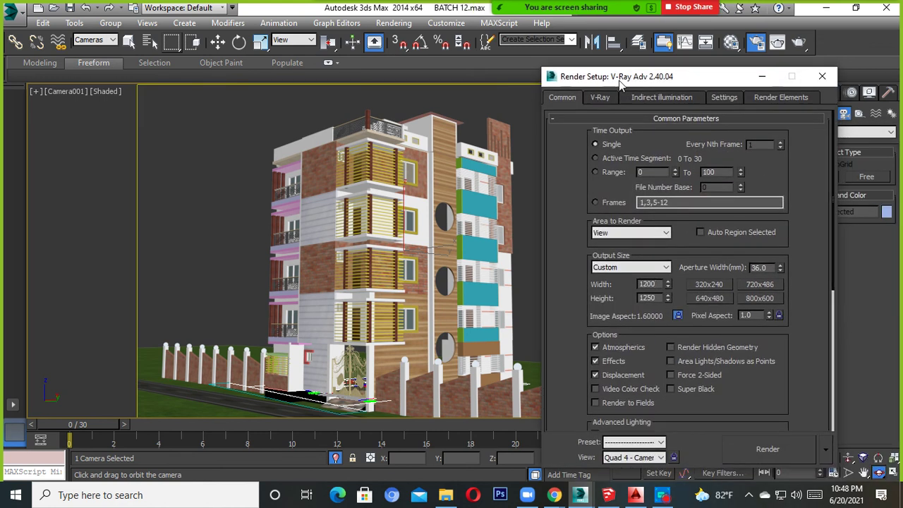
{"action": "double_click", "coordinate": [660, 297]}
Step: Turn off V-Ray's built-in frame buffer in the V-Ray tab
{"action": "left_click", "coordinate": [600, 98]}
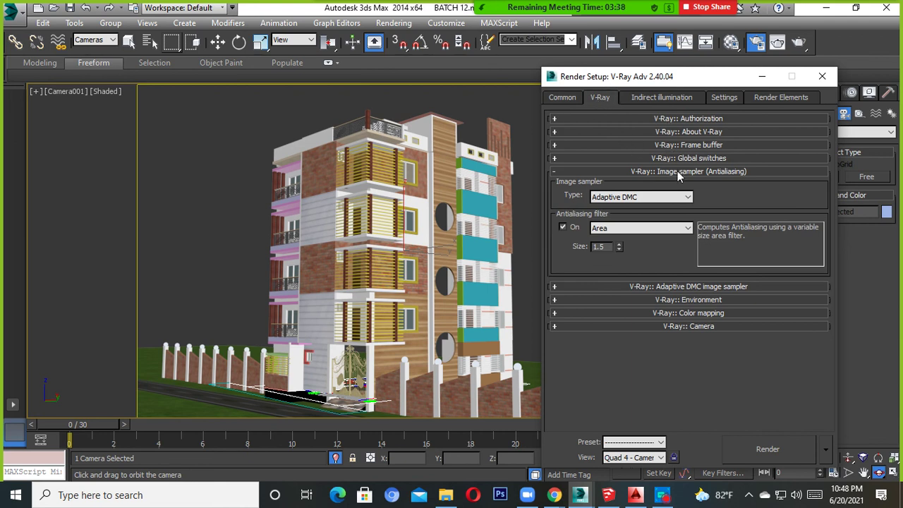
{"action": "left_click", "coordinate": [675, 146]}
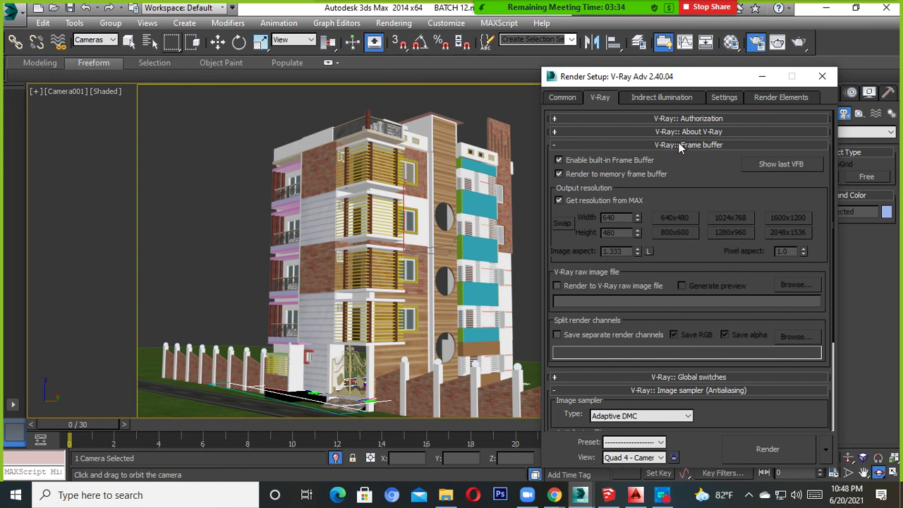
{"action": "left_click", "coordinate": [560, 160]}
{"action": "left_click", "coordinate": [560, 160]}
{"action": "left_click", "coordinate": [558, 161]}
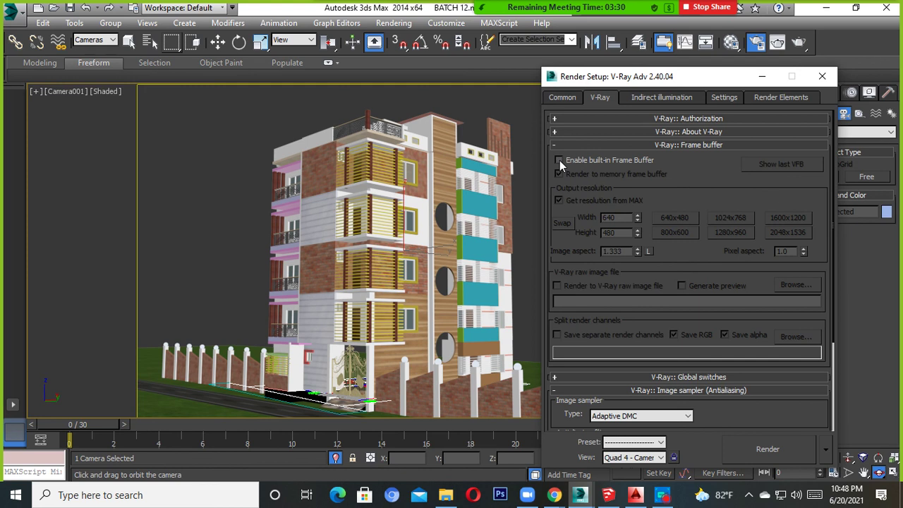
{"action": "left_click", "coordinate": [681, 146]}
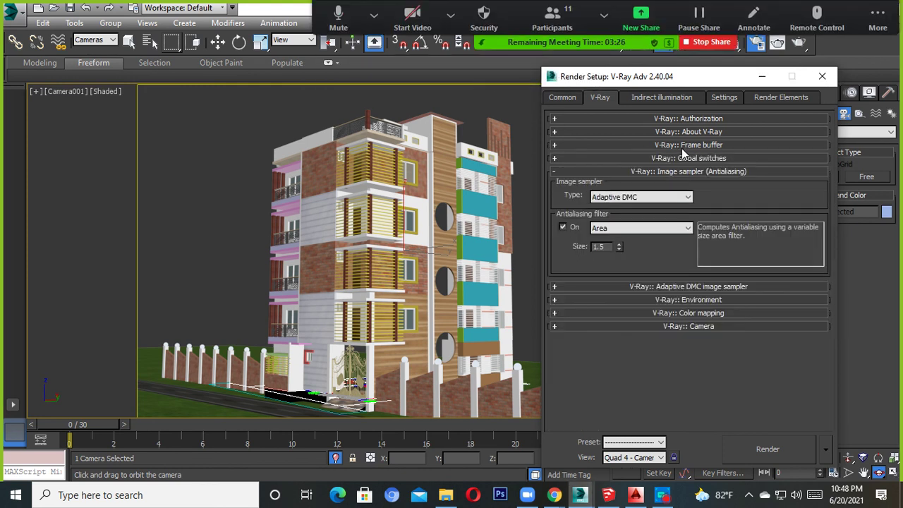
Step: Set the image sampler to Adaptive subdivision with the Catmull-Rom antialiasing filter
{"action": "left_click", "coordinate": [621, 198]}
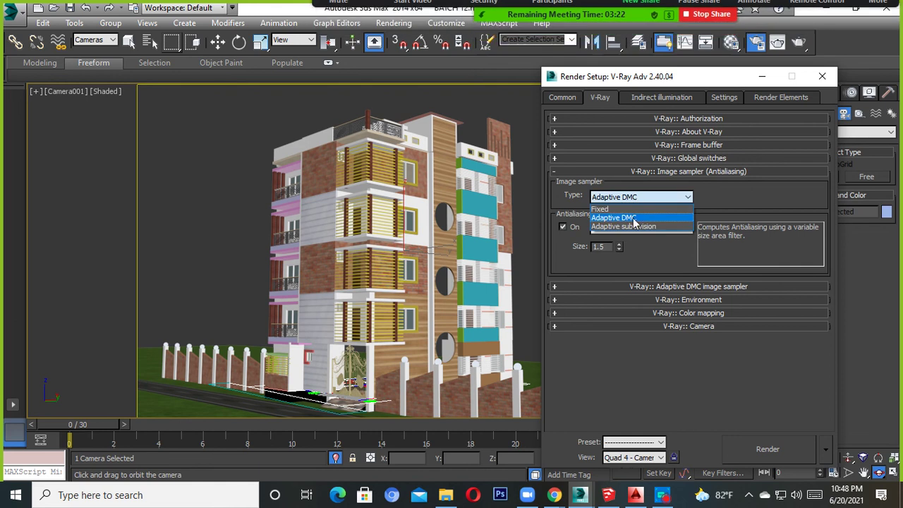
{"action": "left_click", "coordinate": [624, 227]}
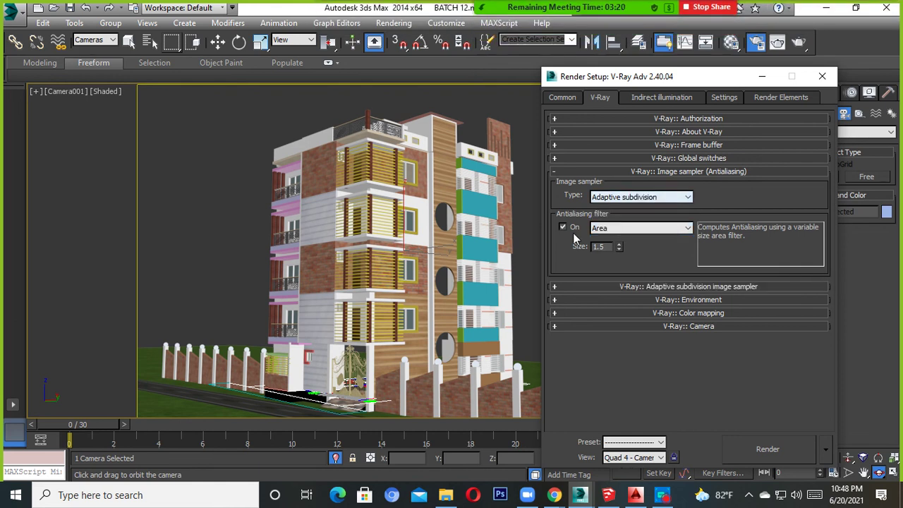
{"action": "left_click", "coordinate": [616, 230]}
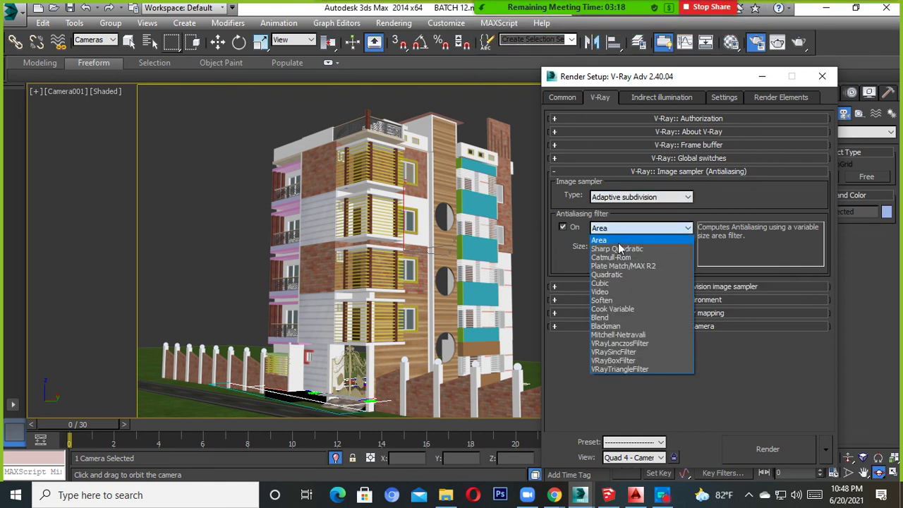
{"action": "left_click", "coordinate": [612, 257]}
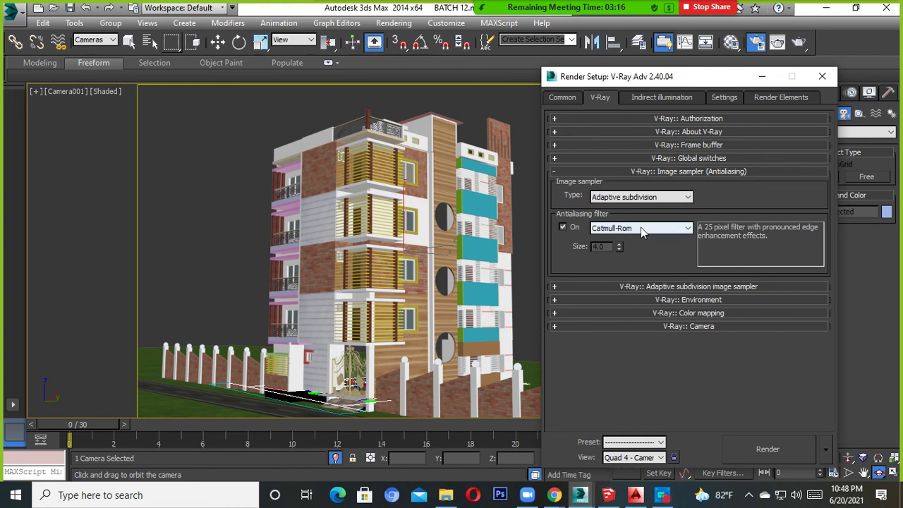
{"action": "left_click", "coordinate": [640, 227]}
{"action": "left_click", "coordinate": [613, 258]}
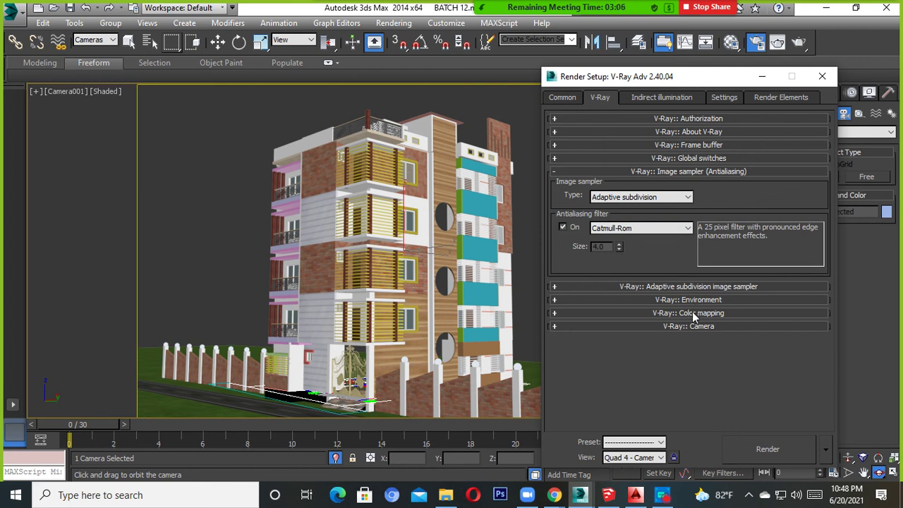
Step: Switch V-Ray color mapping to Exponential
{"action": "left_click", "coordinate": [691, 313]}
{"action": "left_click", "coordinate": [614, 332]}
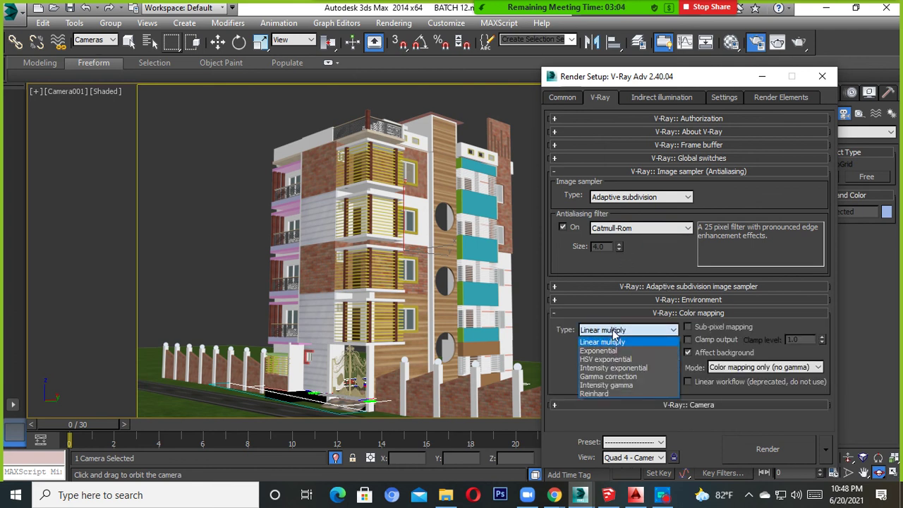
{"action": "left_click", "coordinate": [615, 351]}
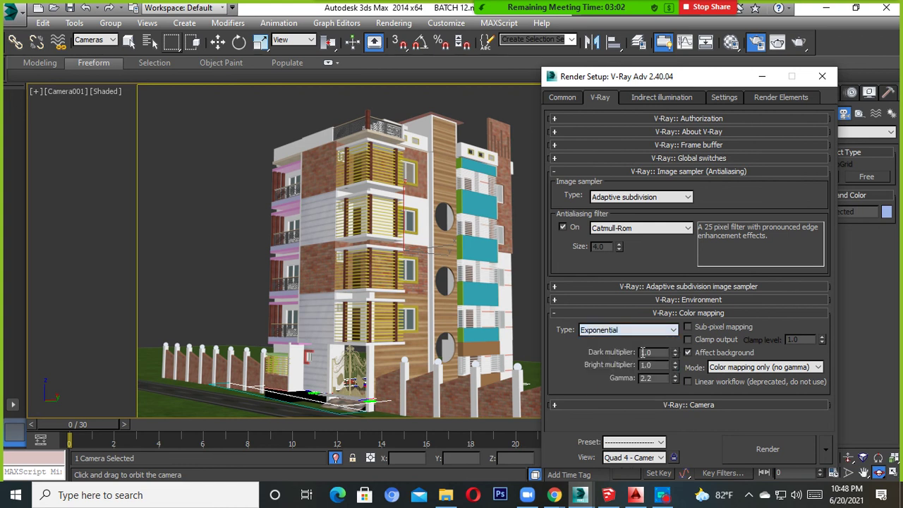
{"action": "left_click", "coordinate": [696, 313]}
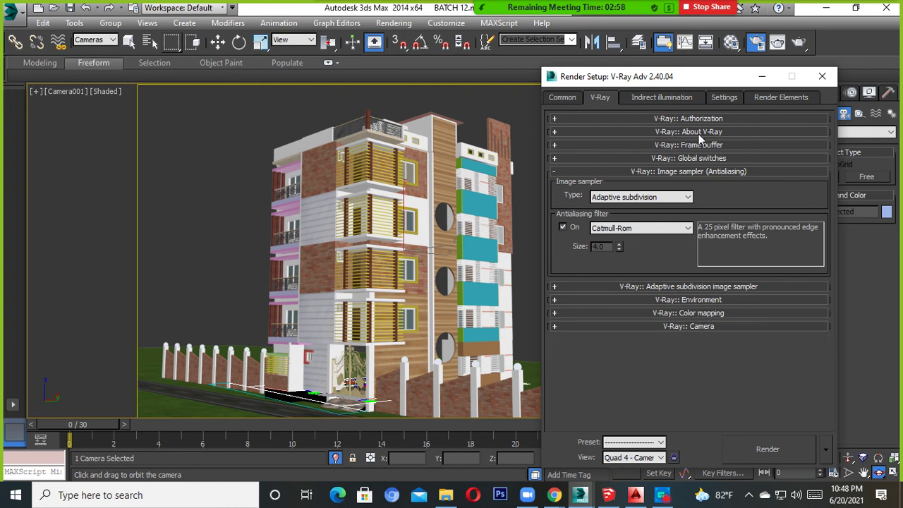
Step: Turn on V-Ray global illumination with Light cache as the secondary bounce engine
{"action": "left_click", "coordinate": [663, 97]}
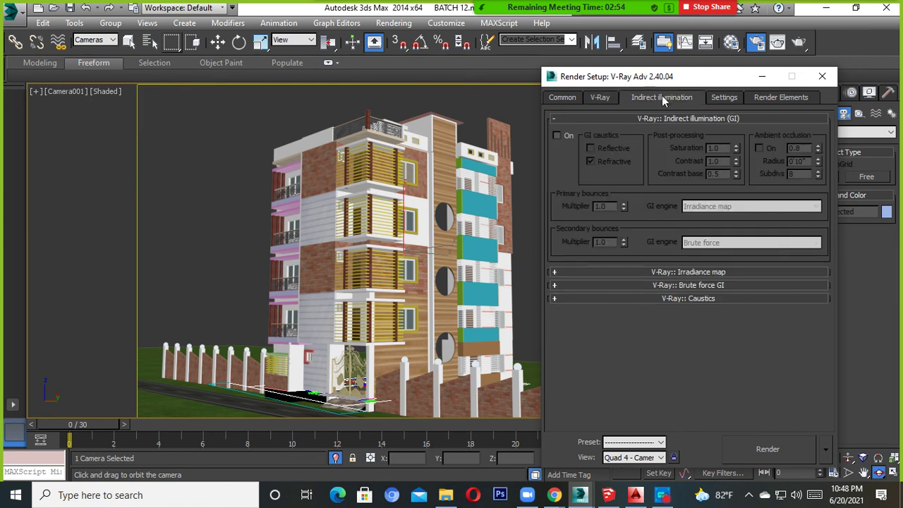
{"action": "left_click", "coordinate": [556, 135]}
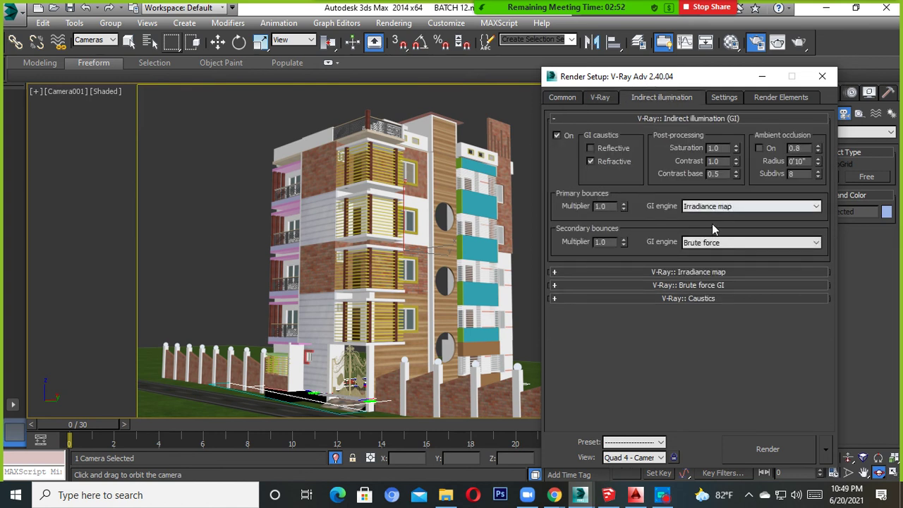
{"action": "left_click", "coordinate": [708, 243]}
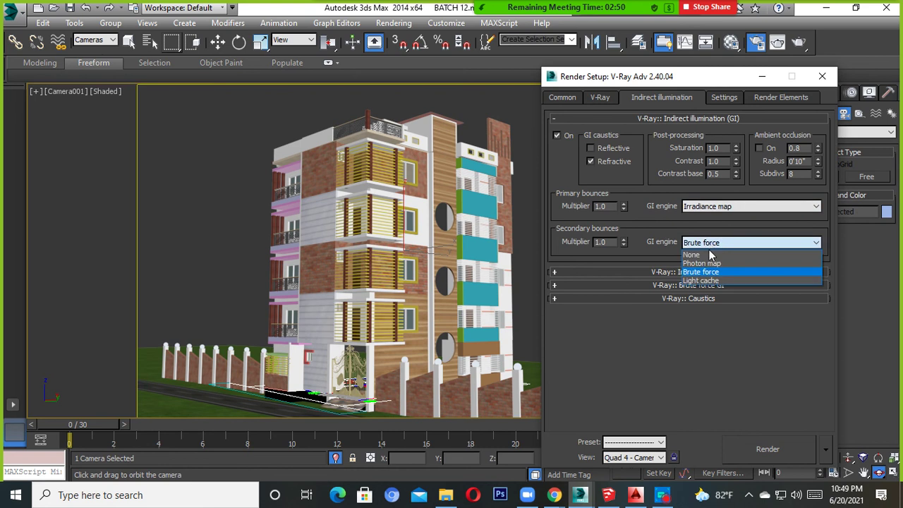
{"action": "left_click", "coordinate": [706, 280]}
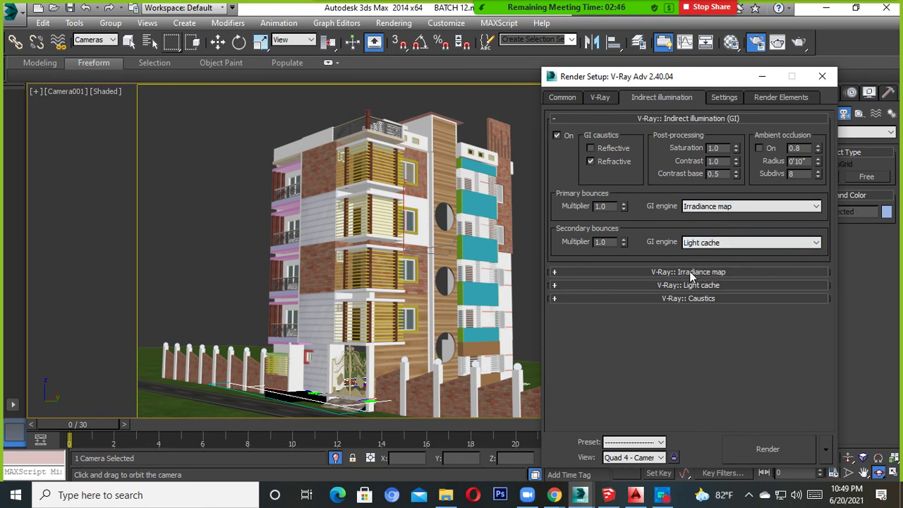
Step: Set the Irradiance map preset to Very low
{"action": "left_click", "coordinate": [717, 272]}
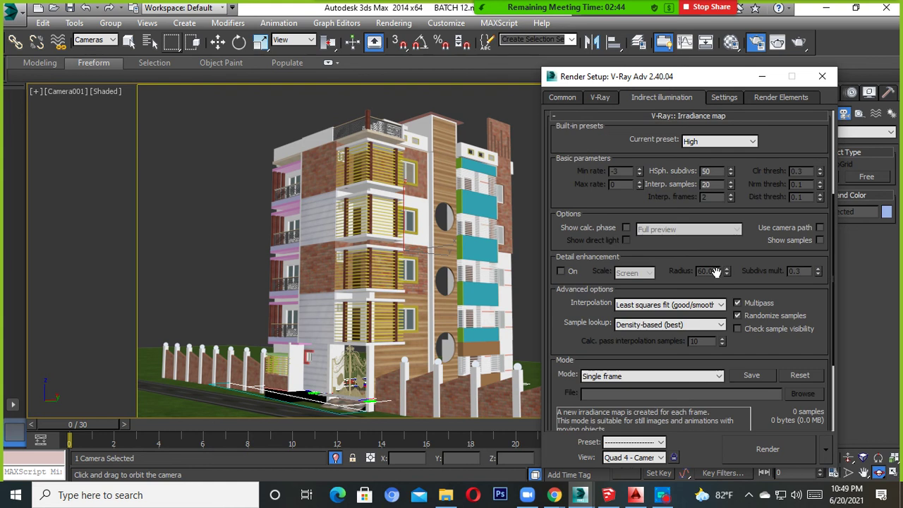
{"action": "left_click", "coordinate": [697, 141]}
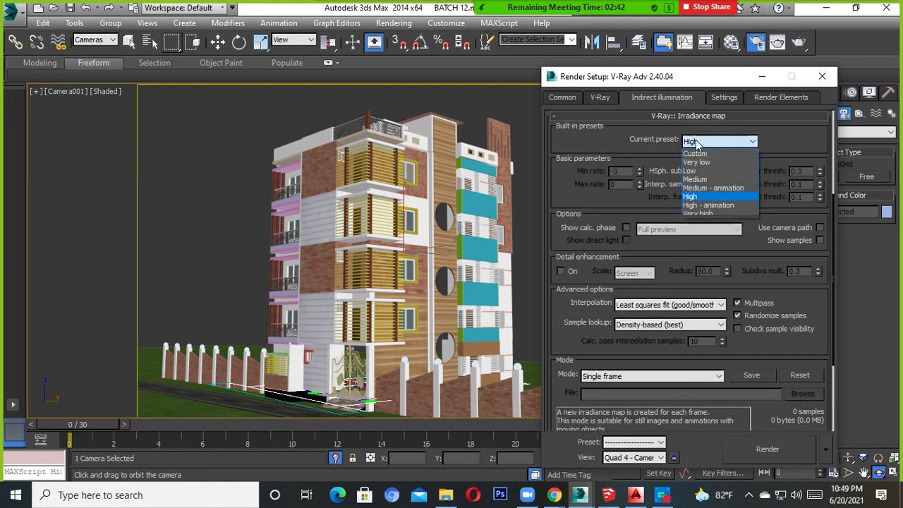
{"action": "left_click", "coordinate": [696, 162]}
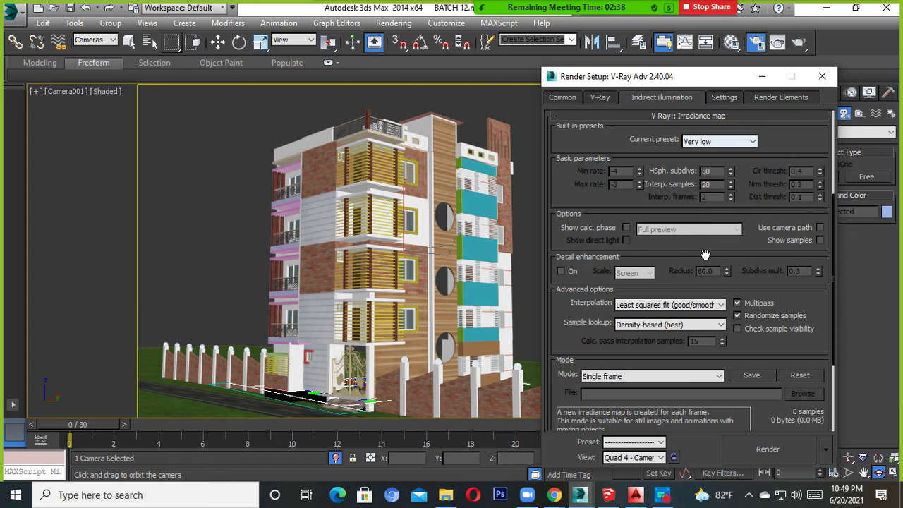
{"action": "mouse_move", "coordinate": [831, 240]}
{"action": "left_mouse_down"}
{"action": "mouse_move", "coordinate": [841, 340]}
{"action": "mouse_move", "coordinate": [840, 235]}
{"action": "mouse_move", "coordinate": [839, 341]}
{"action": "mouse_move", "coordinate": [698, 178]}
{"action": "left_mouse_up"}
{"action": "left_click", "coordinate": [690, 235]}
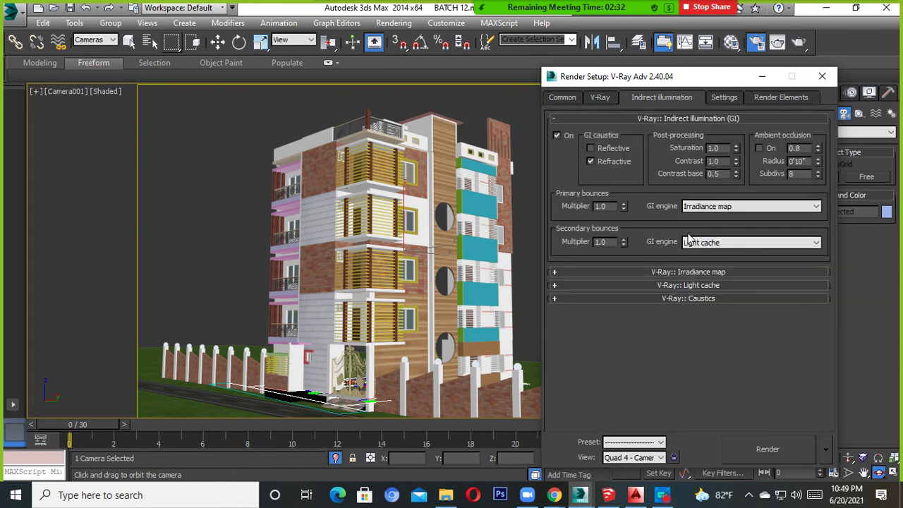
Step: Give the light cache 1200 subdivs and enable Show calc. phase
{"action": "left_click", "coordinate": [704, 285]}
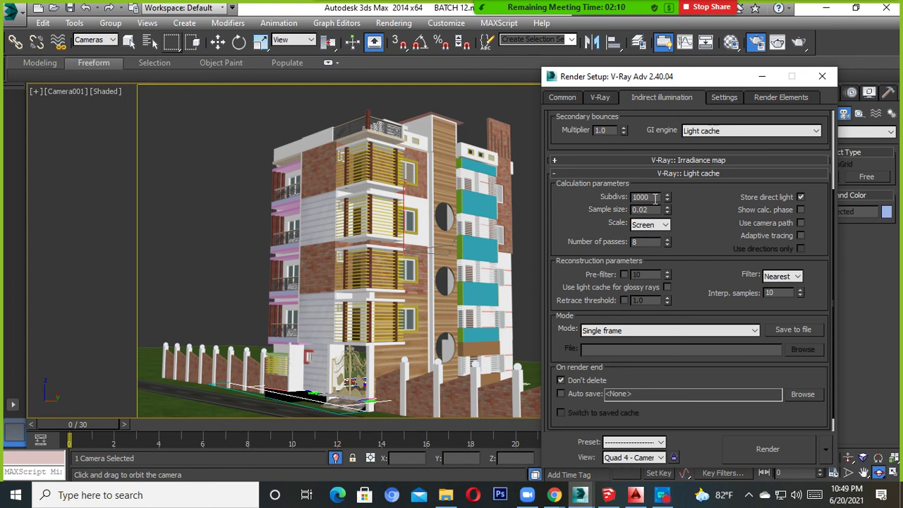
{"action": "double_click", "coordinate": [655, 198]}
{"action": "type", "text": "1200"}
{"action": "left_click", "coordinate": [655, 209]}
{"action": "left_click", "coordinate": [800, 210]}
{"action": "left_click", "coordinate": [715, 175]}
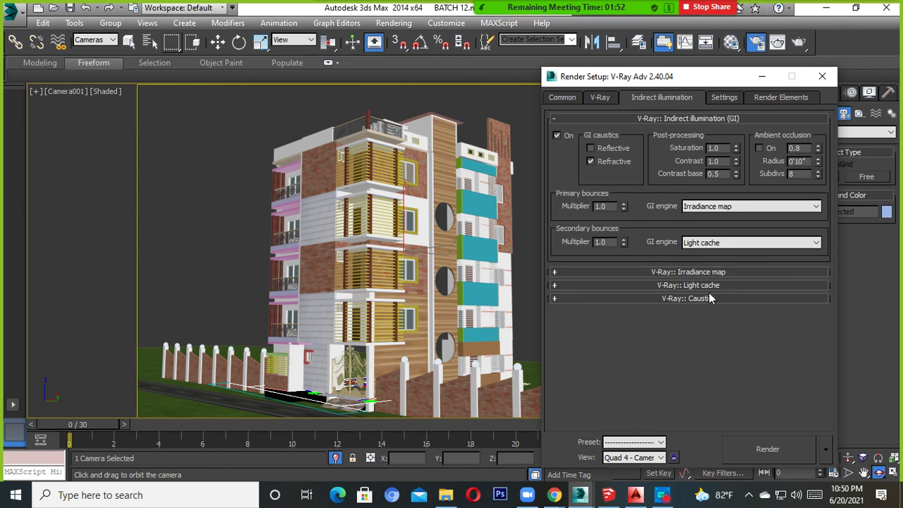
{"action": "left_click", "coordinate": [721, 99]}
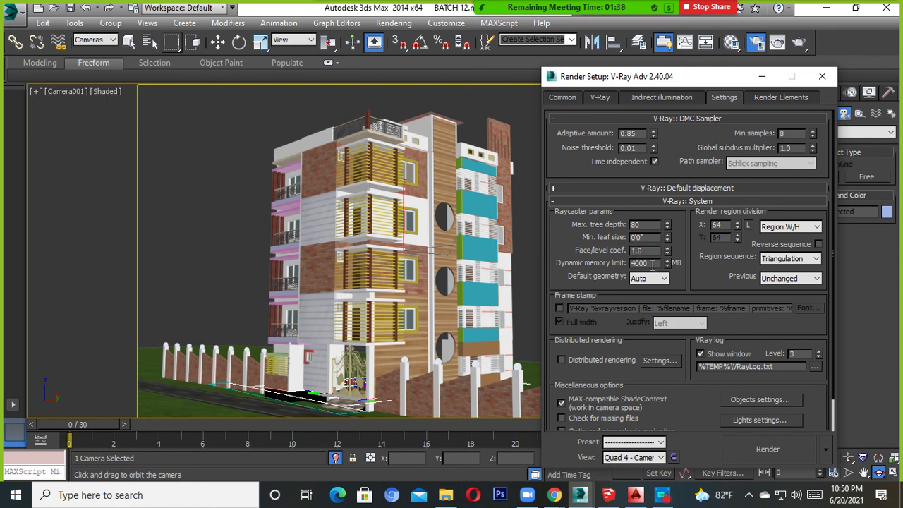
{"action": "double_click", "coordinate": [655, 263]}
{"action": "left_click", "coordinate": [566, 276]}
{"action": "double_click", "coordinate": [655, 262]}
{"action": "type", "text": "2000"}
{"action": "double_click", "coordinate": [643, 263]}
{"action": "type", "text": "4000"}
{"action": "key", "text": "shift+Tab"}
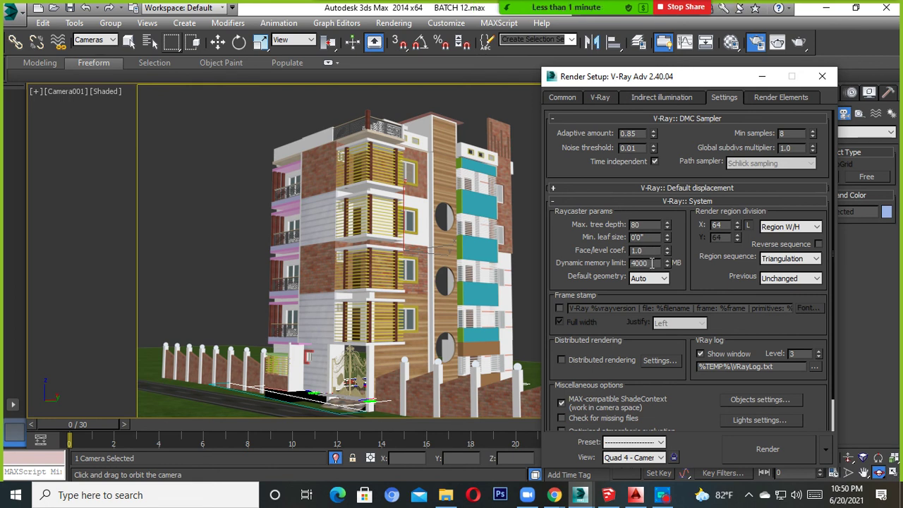
{"action": "left_click_drag", "start_coordinate": [661, 83], "coordinate": [598, 60]}
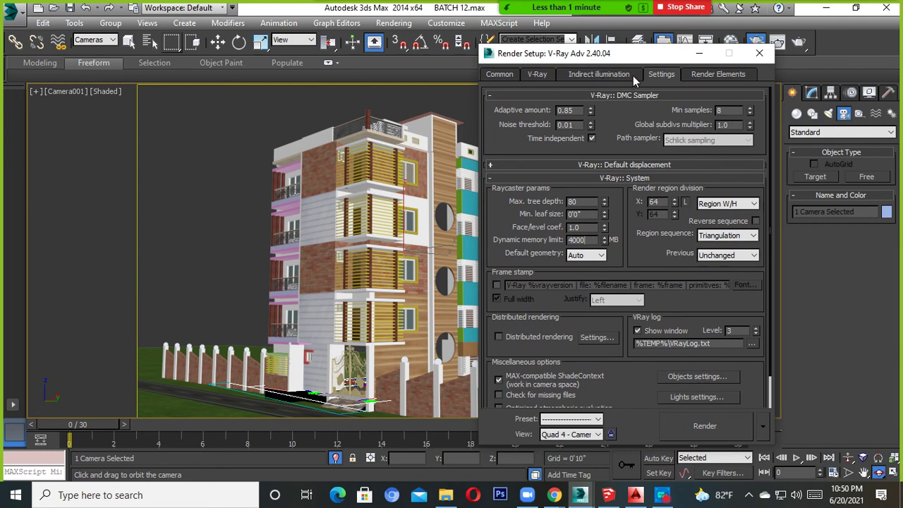
Step: Close Render Setup and start a production render of Camera001, centring the frame window
{"action": "left_click", "coordinate": [702, 75]}
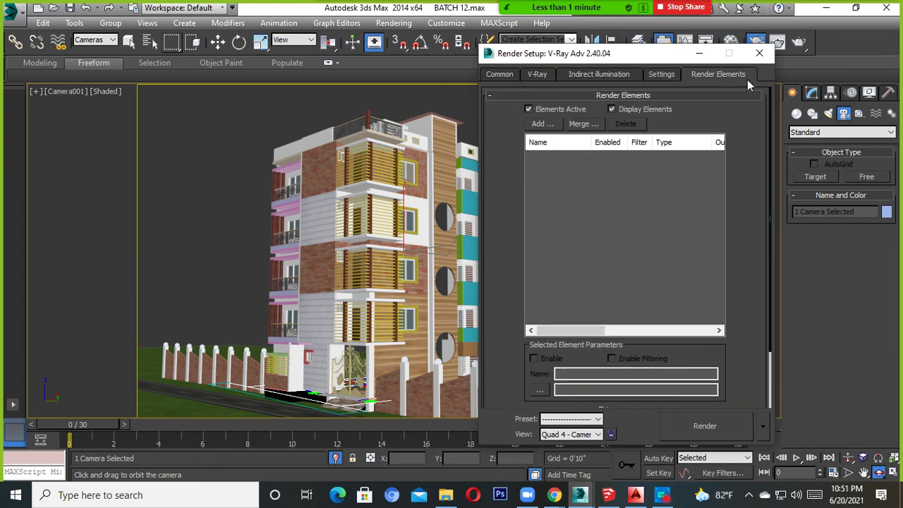
{"action": "left_click", "coordinate": [759, 55]}
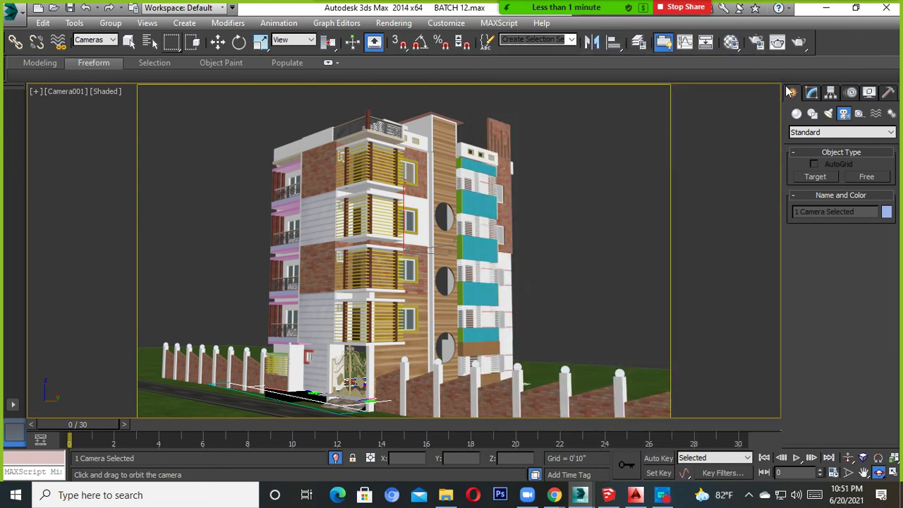
{"action": "left_click", "coordinate": [799, 42]}
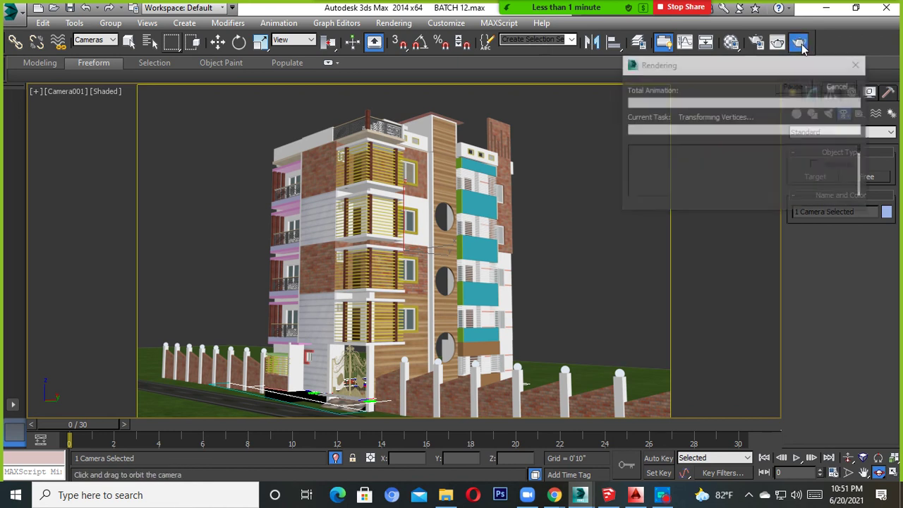
{"action": "left_click_drag", "start_coordinate": [292, 13], "coordinate": [480, 58]}
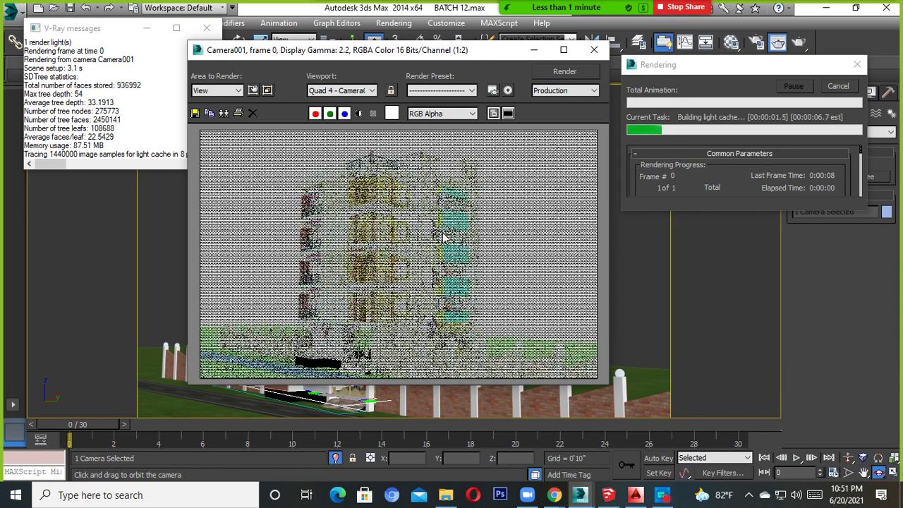
Step: Maximize the V-Ray frame buffer and zoom between 1:2 and 1:1 to inspect the render
{"action": "left_click", "coordinate": [563, 50]}
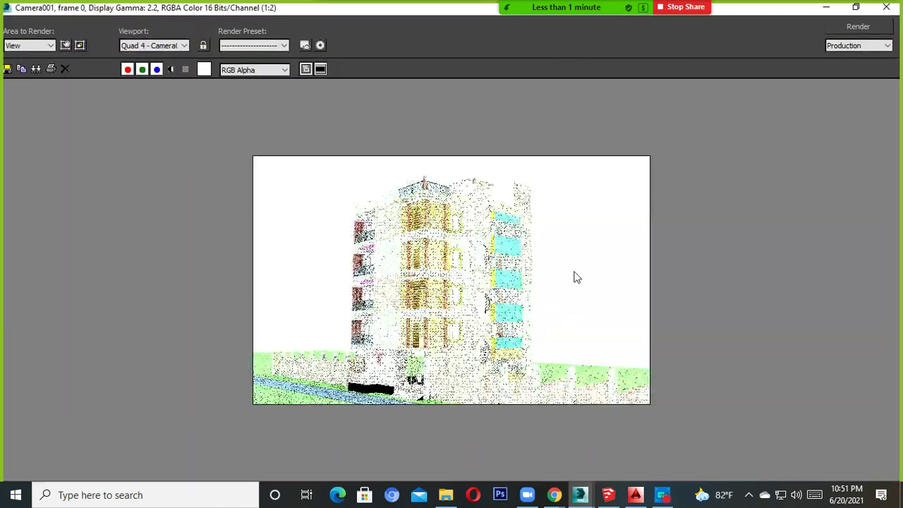
{"action": "scroll", "coordinate": [466, 338], "scroll_direction": "up", "scroll_amount": 1}
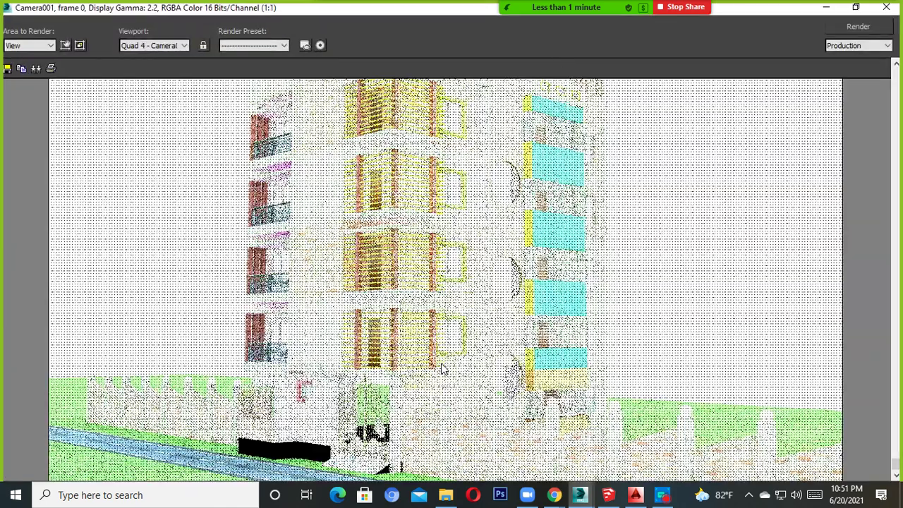
{"action": "scroll", "coordinate": [465, 337], "scroll_direction": "down", "scroll_amount": 1}
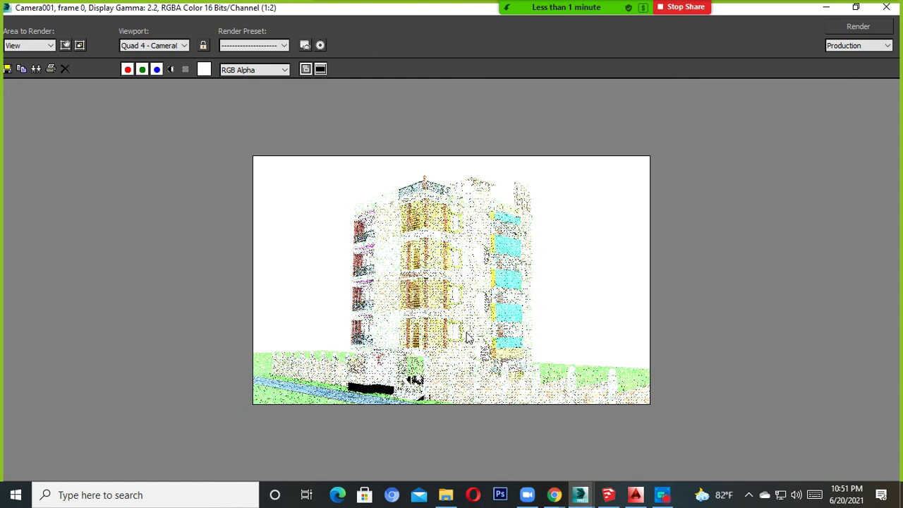
{"action": "scroll", "coordinate": [466, 338], "scroll_direction": "up", "scroll_amount": 1}
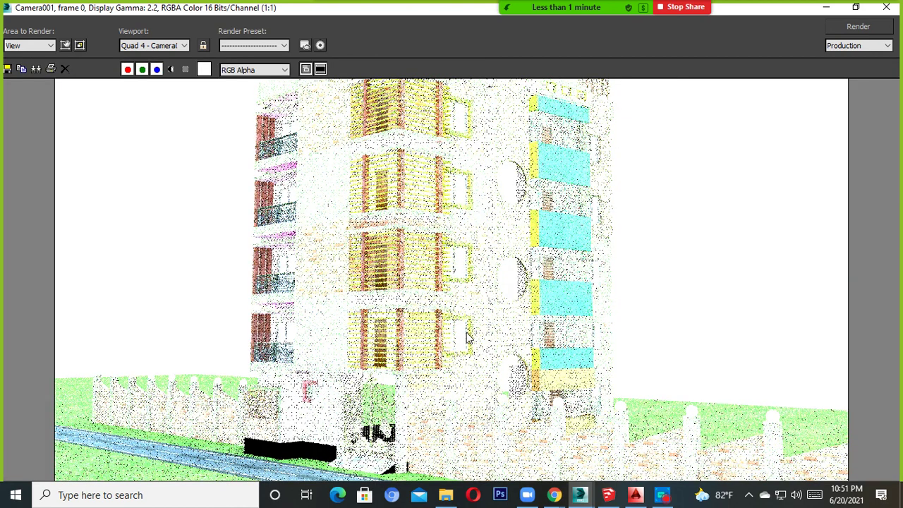
{"action": "scroll", "coordinate": [465, 337], "scroll_direction": "down", "scroll_amount": 1}
{"action": "scroll", "coordinate": [465, 337], "scroll_direction": "up", "scroll_amount": 1}
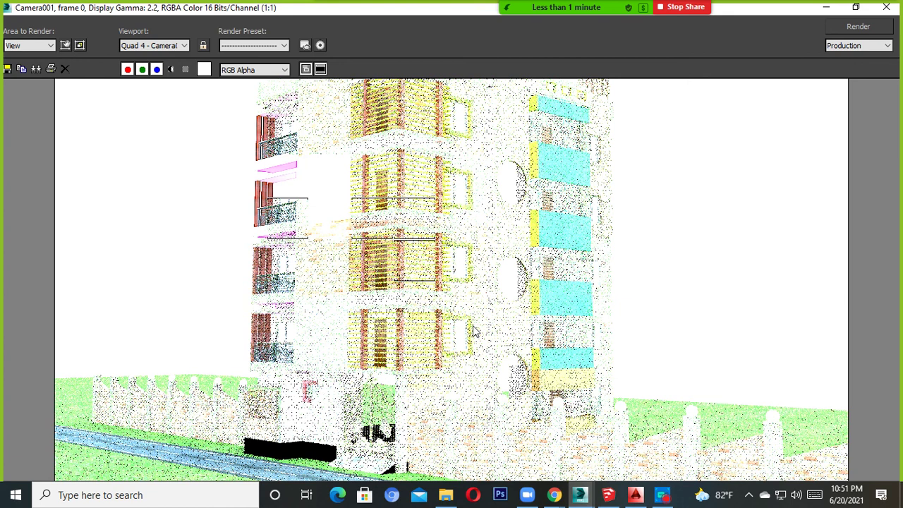
{"action": "scroll", "coordinate": [473, 331], "scroll_direction": "down", "scroll_amount": 1}
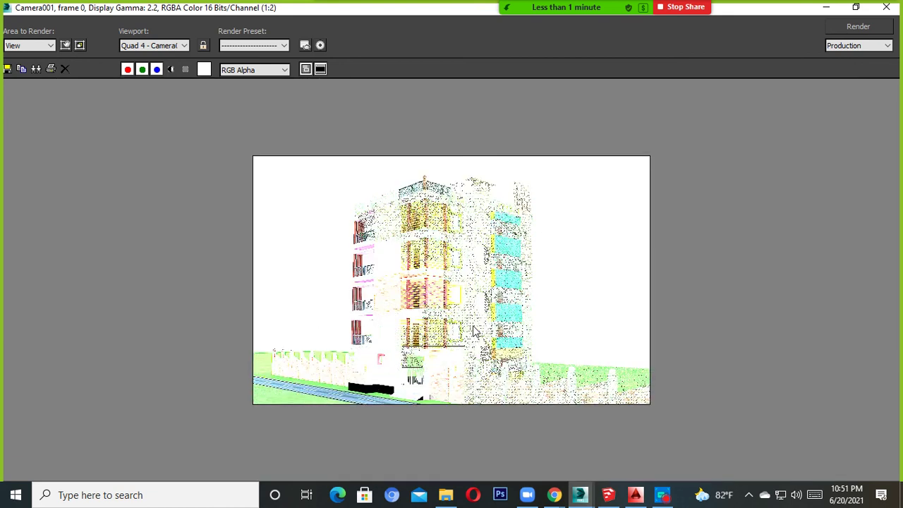
{"action": "scroll", "coordinate": [454, 320], "scroll_direction": "up", "scroll_amount": 1}
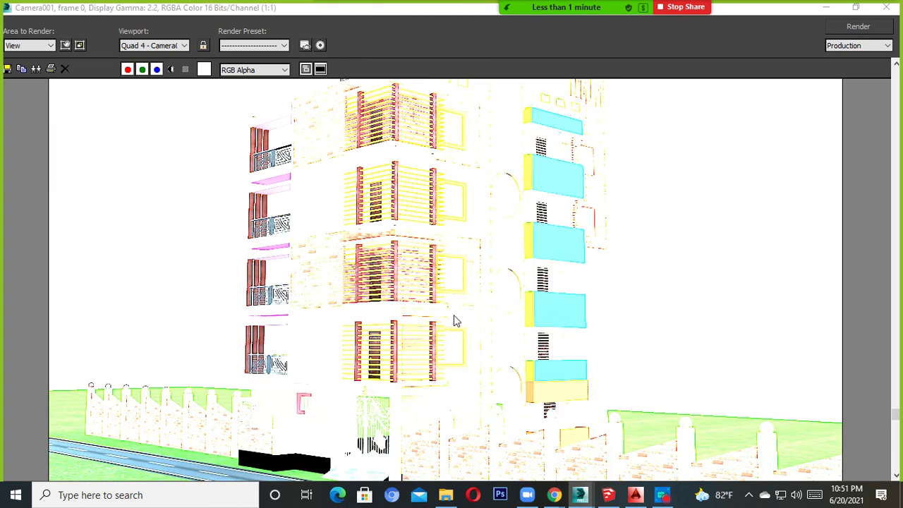